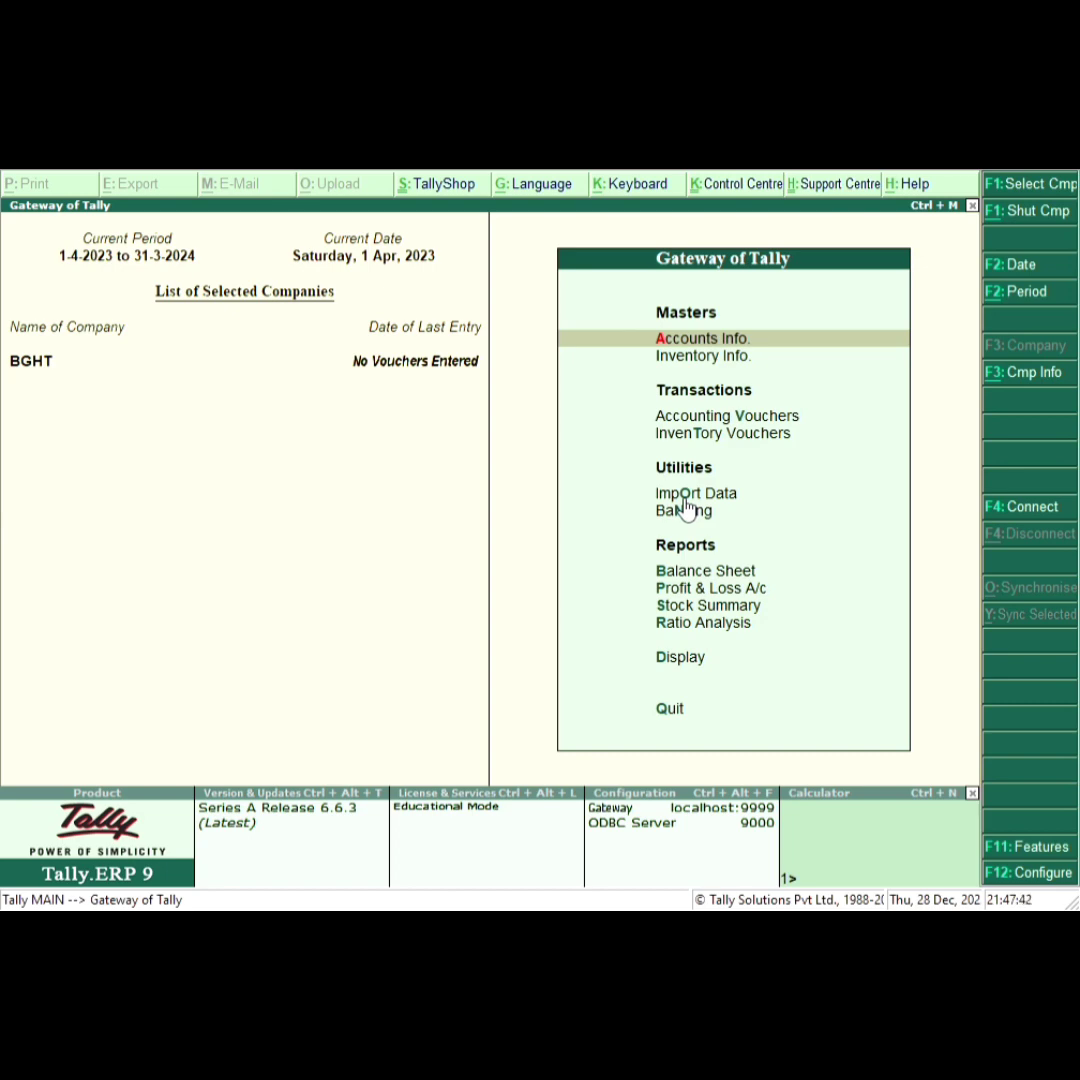
Step: Start creating a new company named B.O.M., using the same mailing name
key(alt+F3)
key(Down)
key(Down)
key(Down)
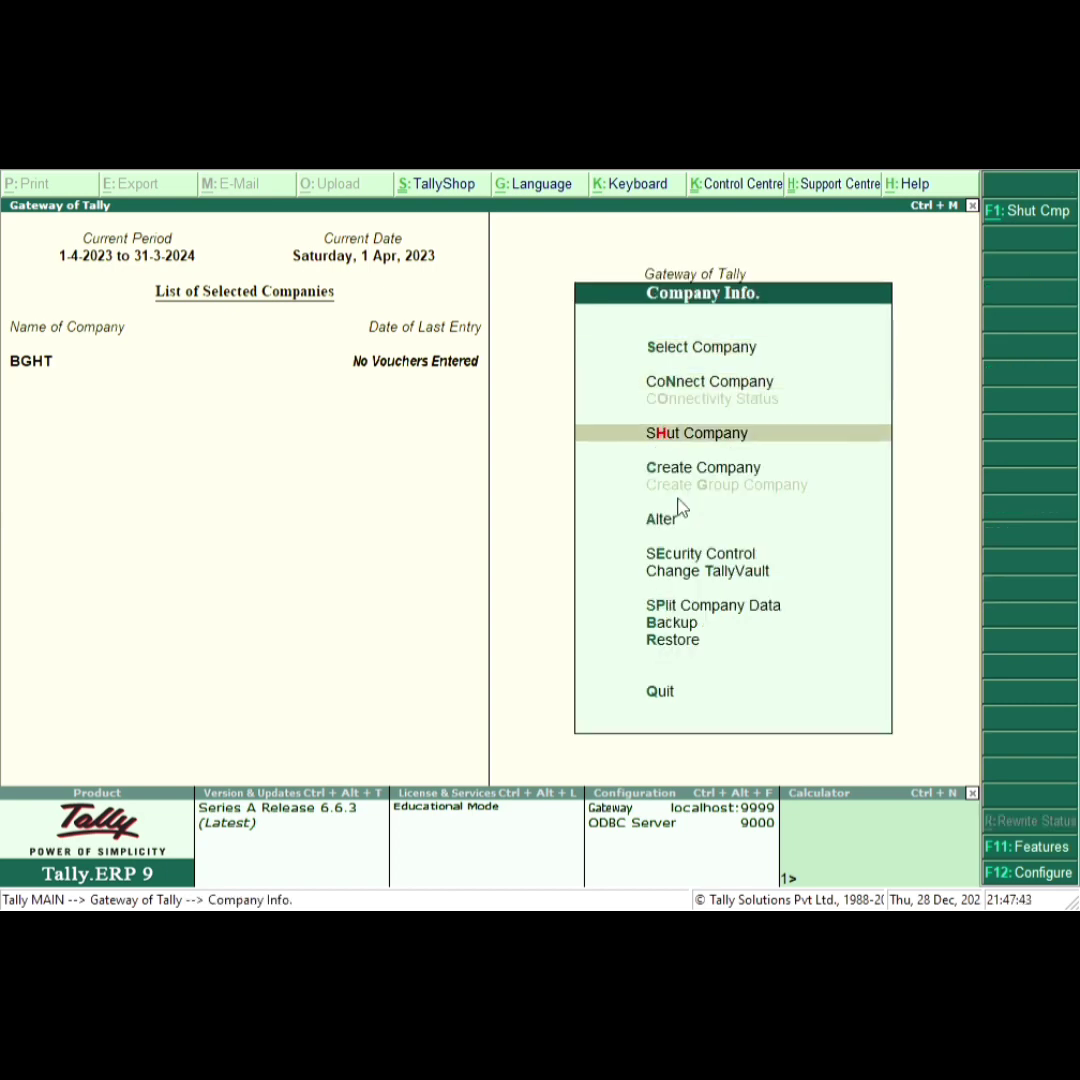
key(Return)
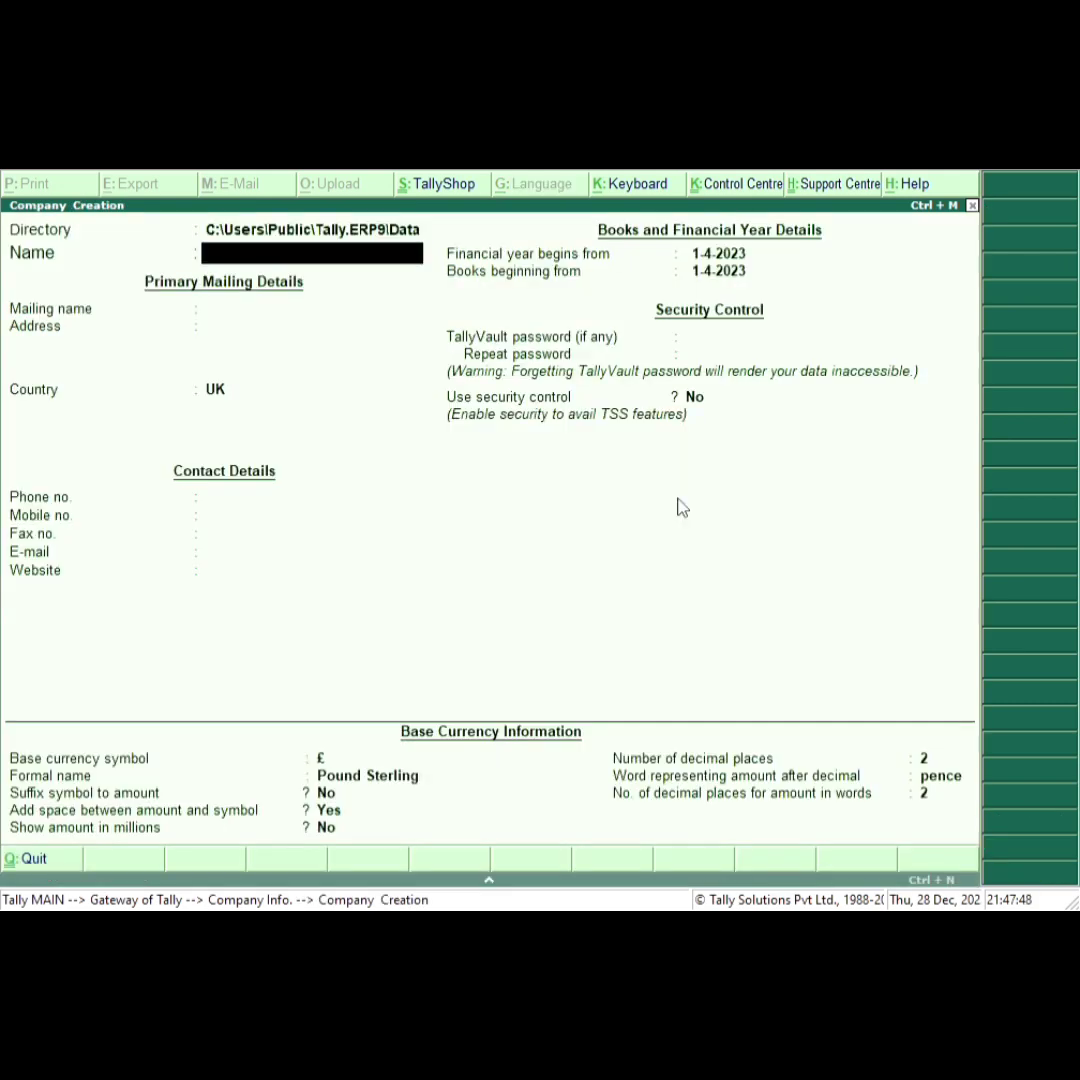
text(B.O.M.)
key(Return)
key(Return)
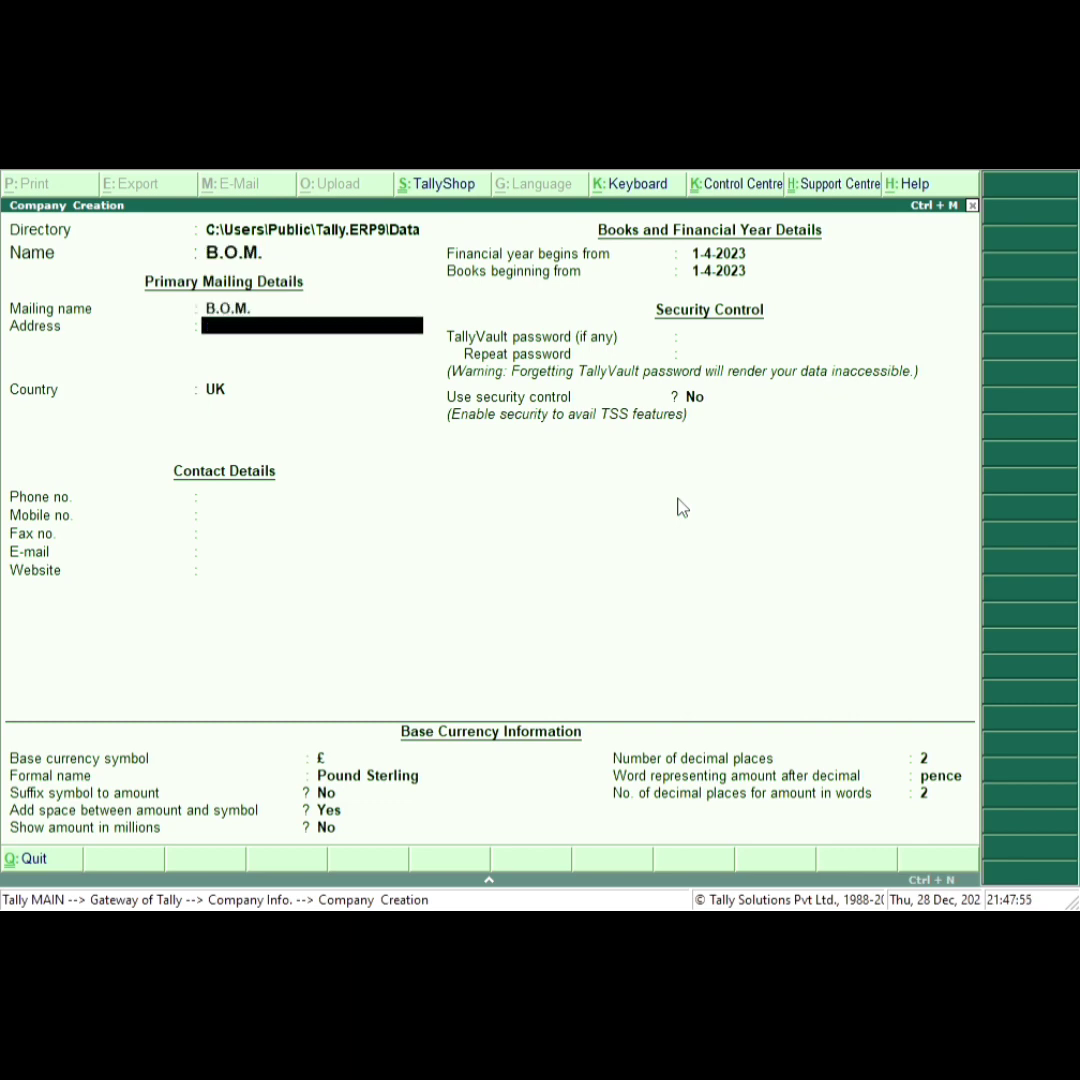
Step: Leave the company address blank and set the country to India and the state to Uttar Pradesh
key(Return)
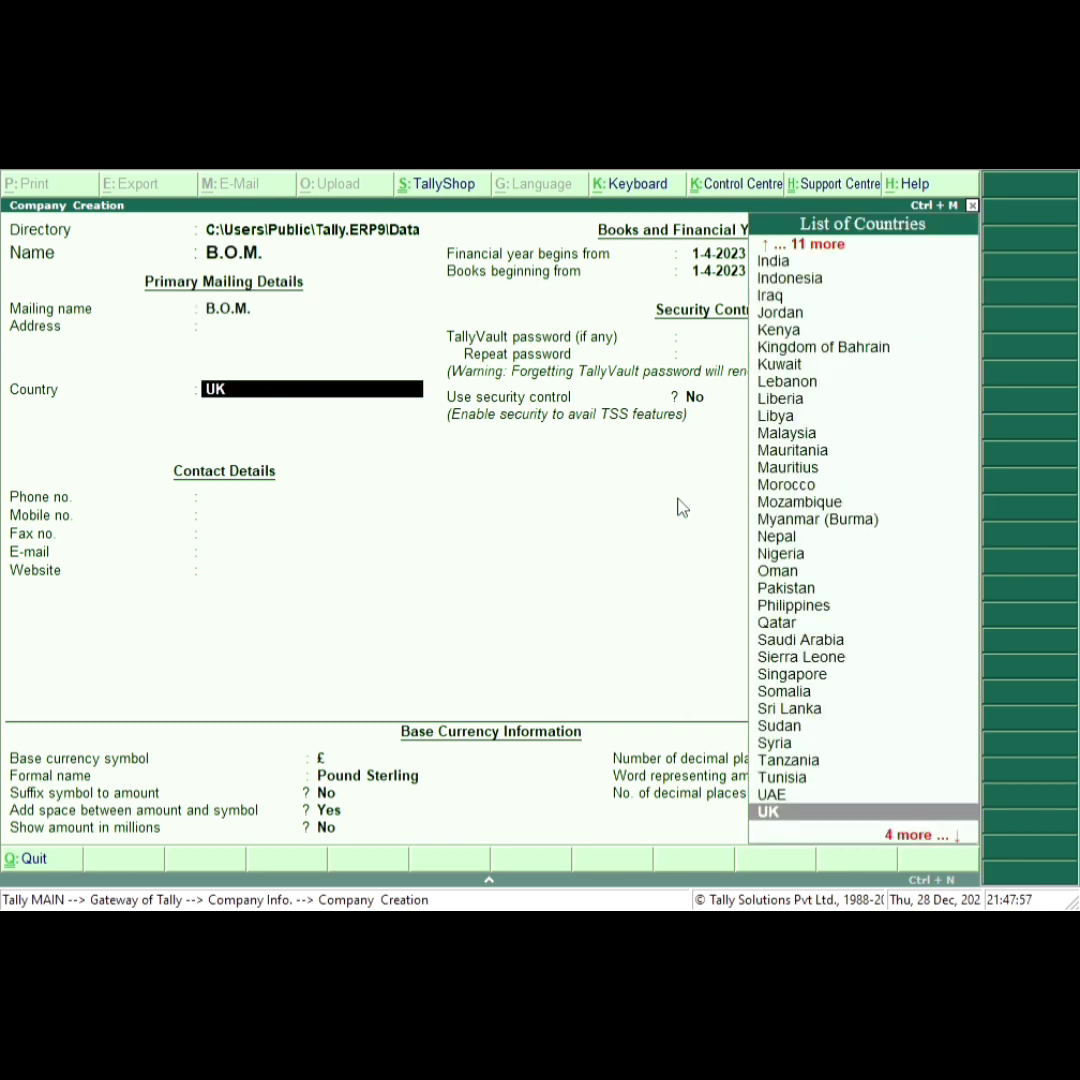
text(I)
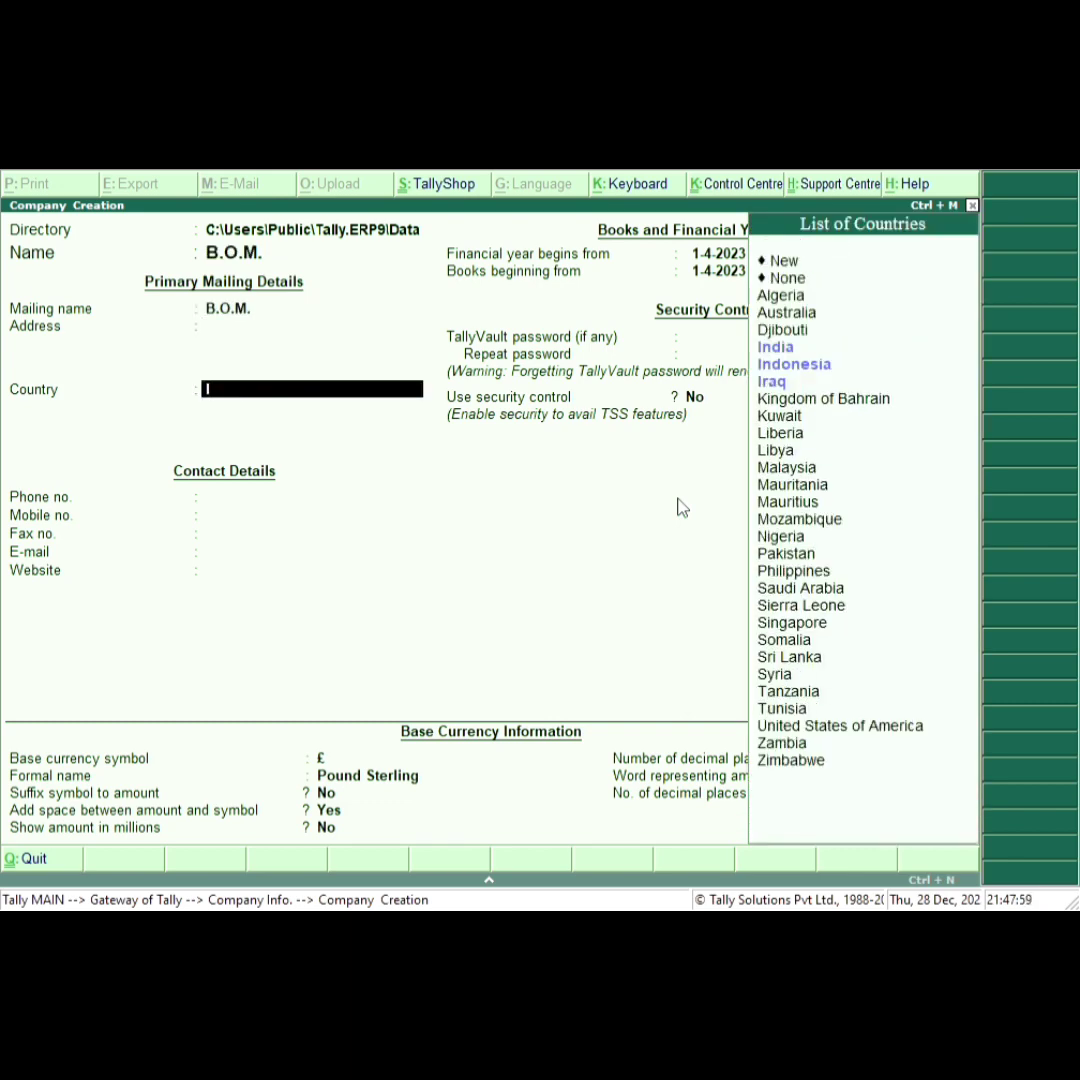
key(Return)
text(U)
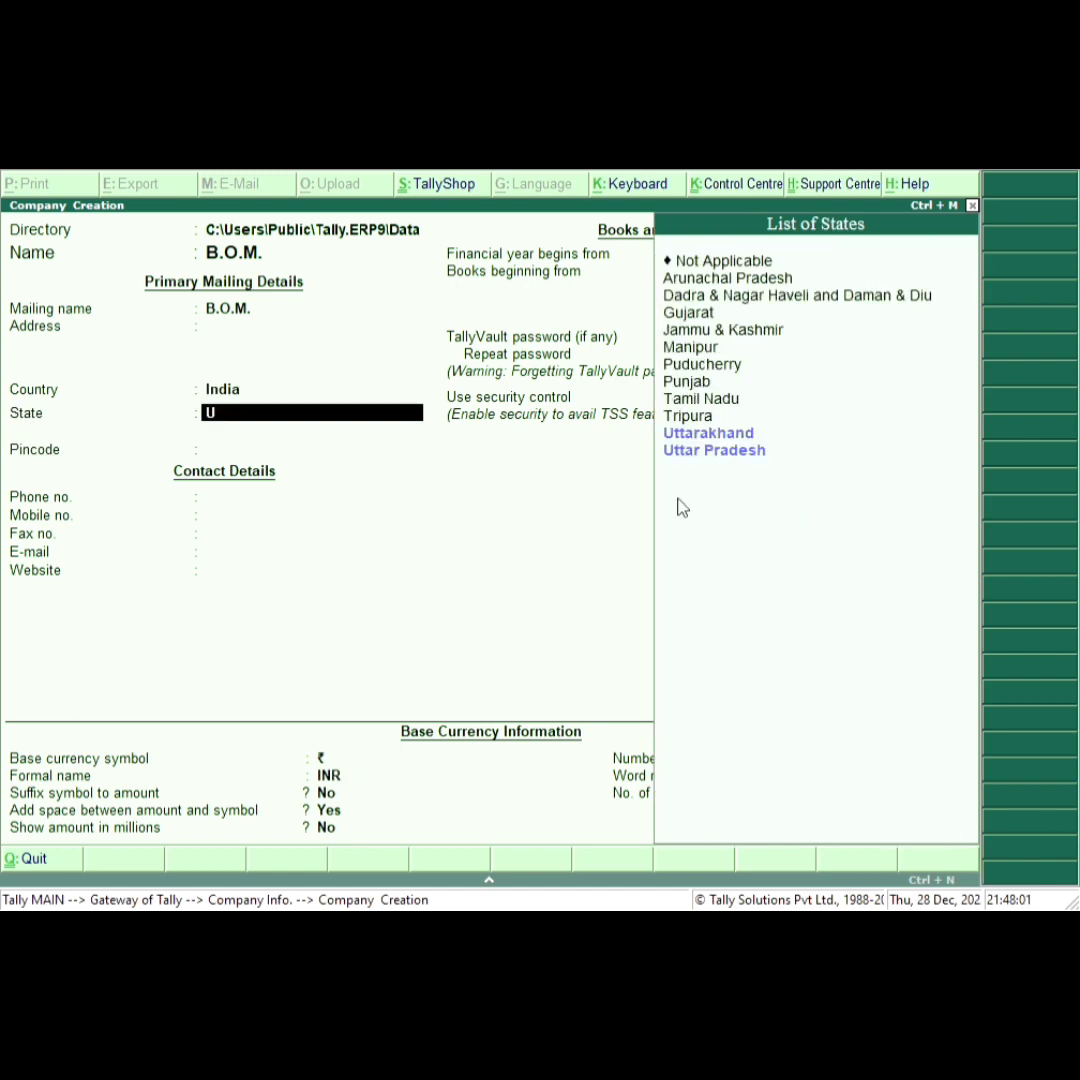
key(Down)
key(Down)
key(Return)
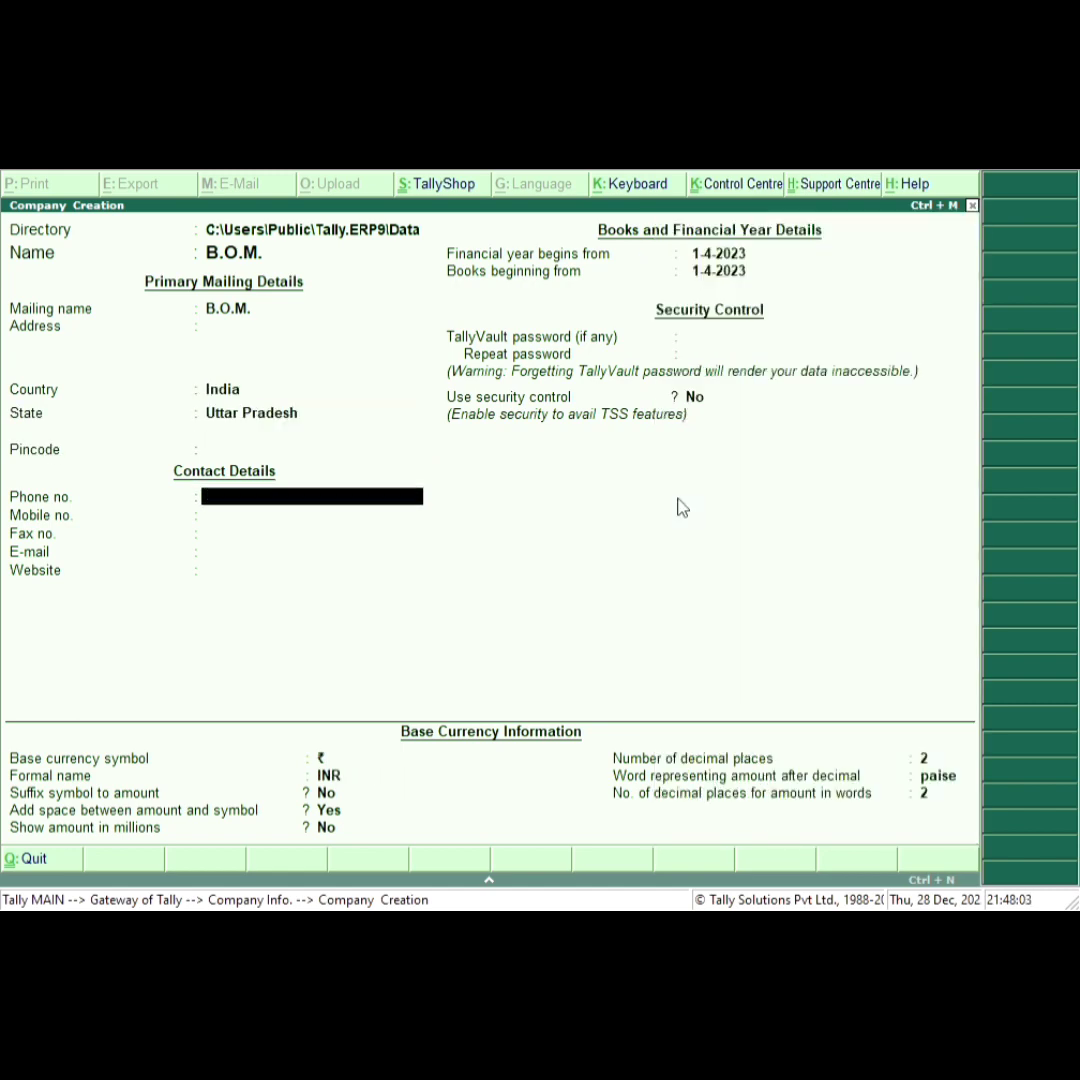
Step: Leave the contact details and passwords blank, keeping the default financial year, books and security control settings
key(Return)
key(Return)
key(Return)
key(Return)
key(Return)
key(Return)
key(Return)
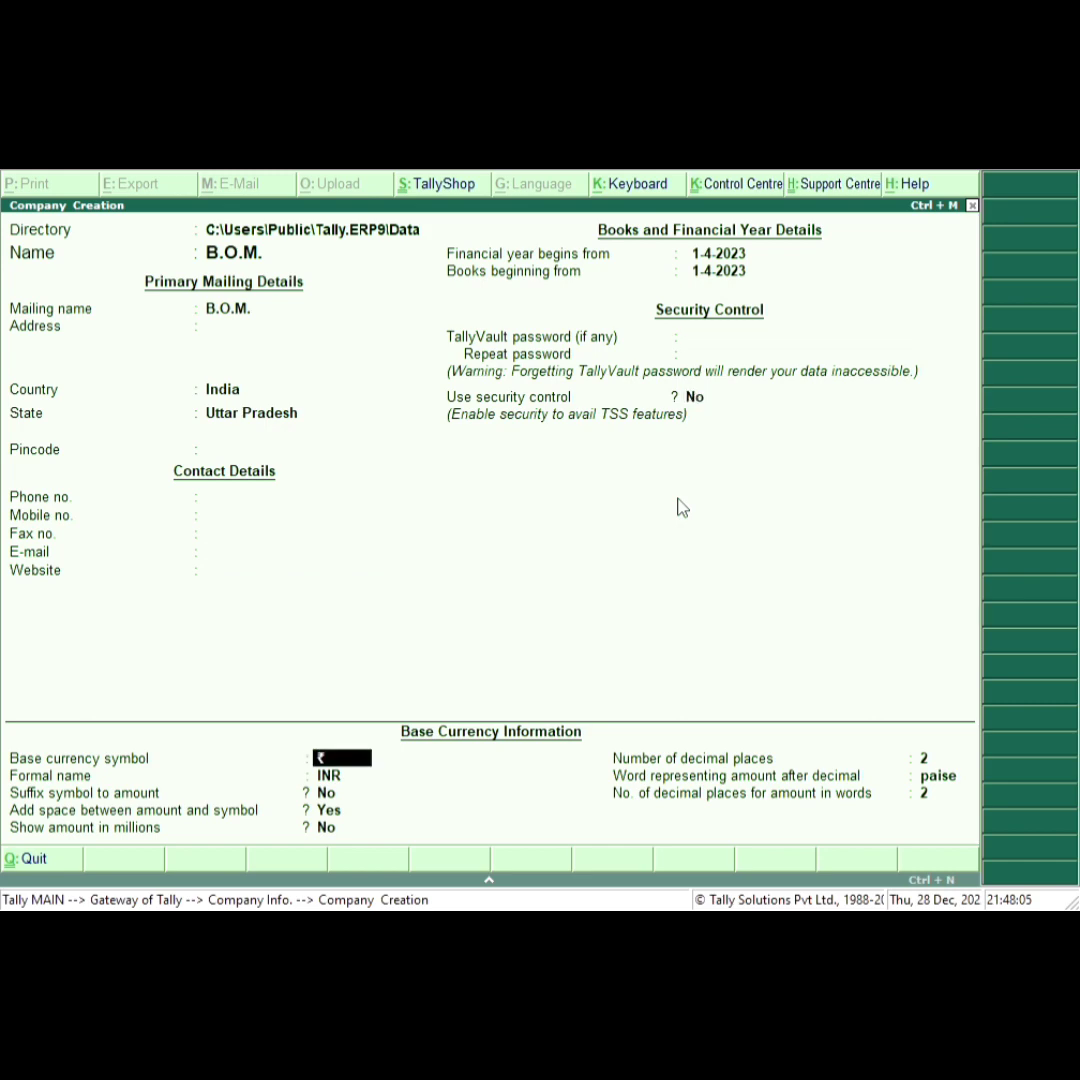
Step: Keep the INR base currency defaults with a space between amount and symbol, and save the new company
key(Return)
key(Return)
key(Return)
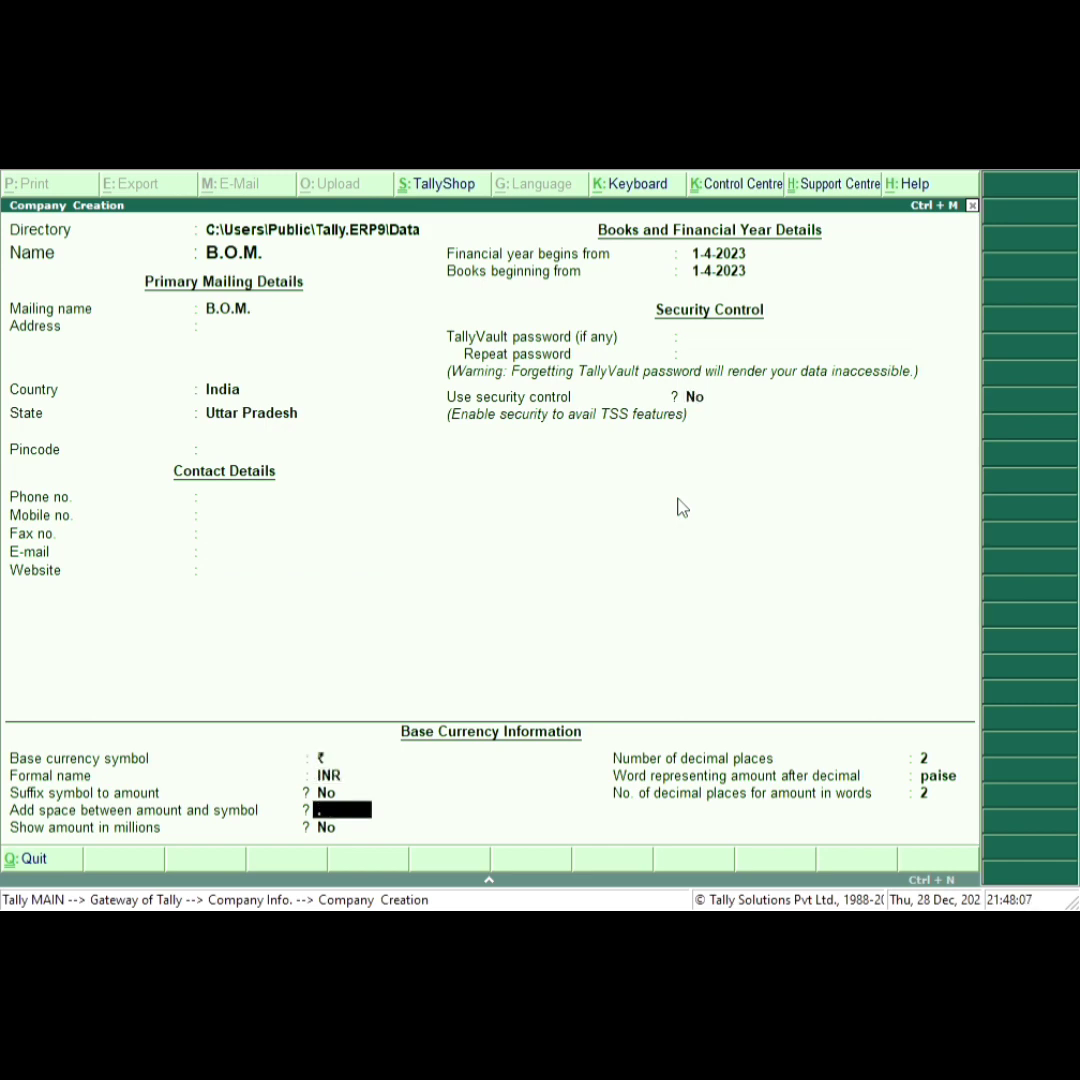
key(Return)
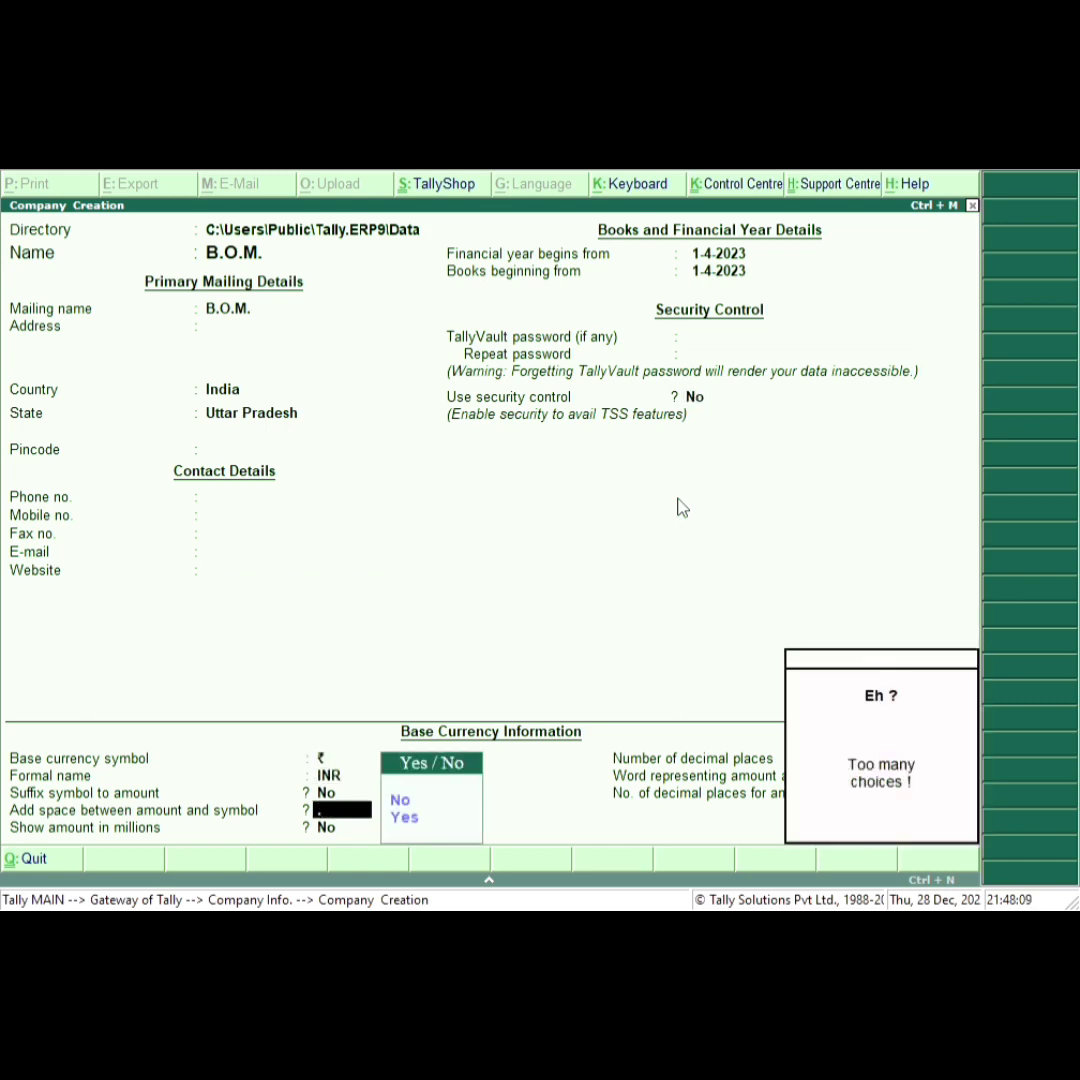
key(y)
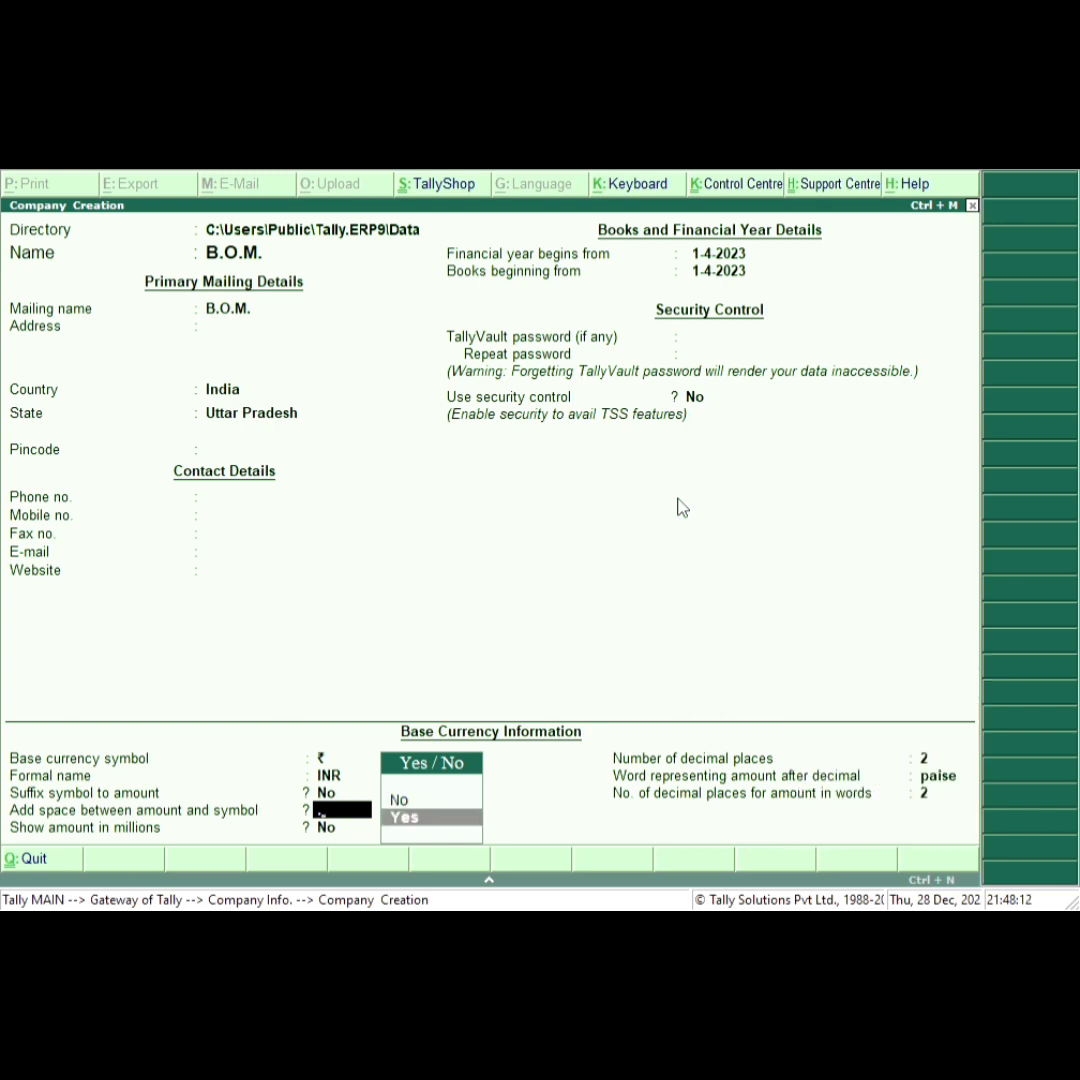
key(Return)
key(Return)
key(Return)
key(Return)
key(Return)
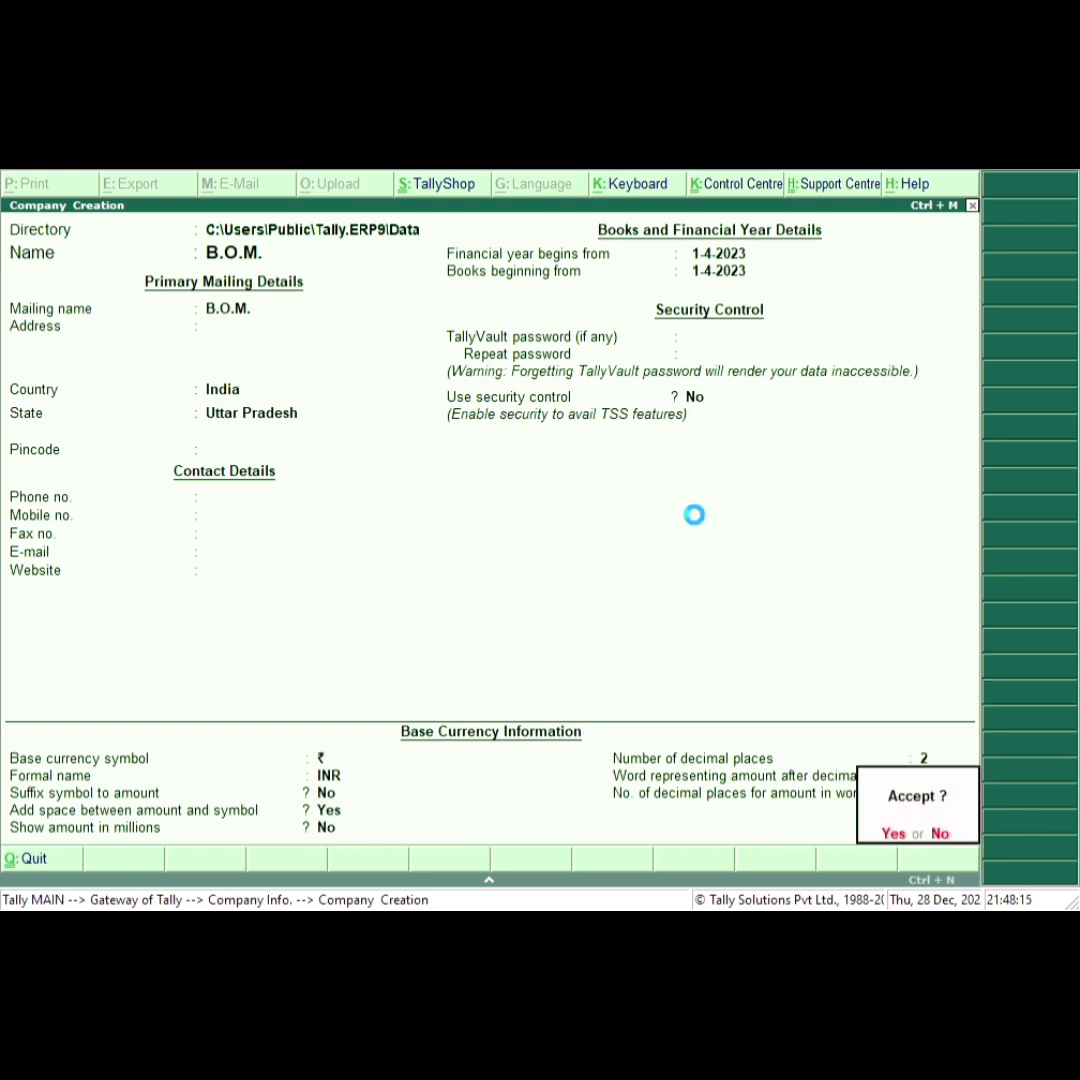
key(y)
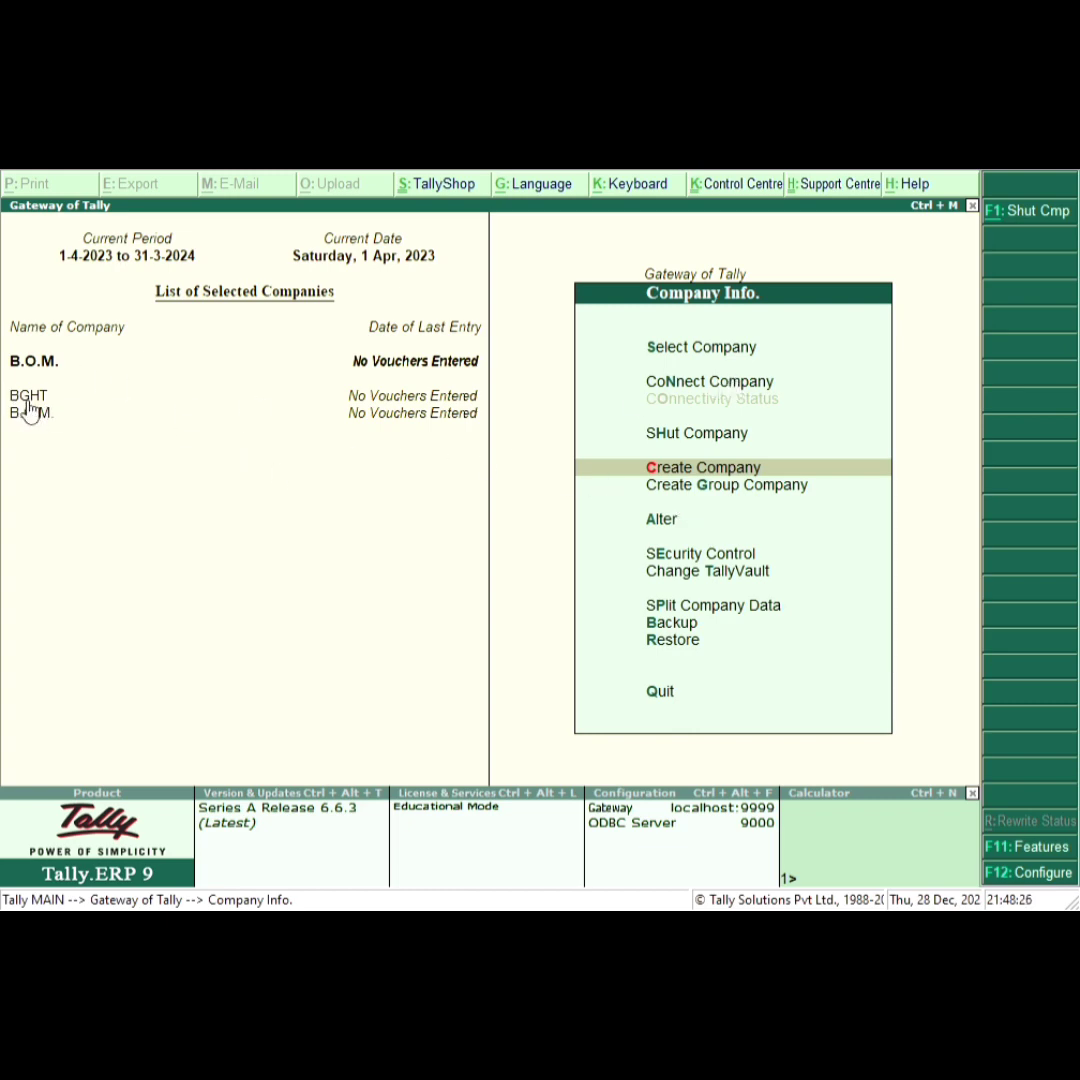
Step: Delete the company BGHT and return to the Gateway of Tally
click(655, 518)
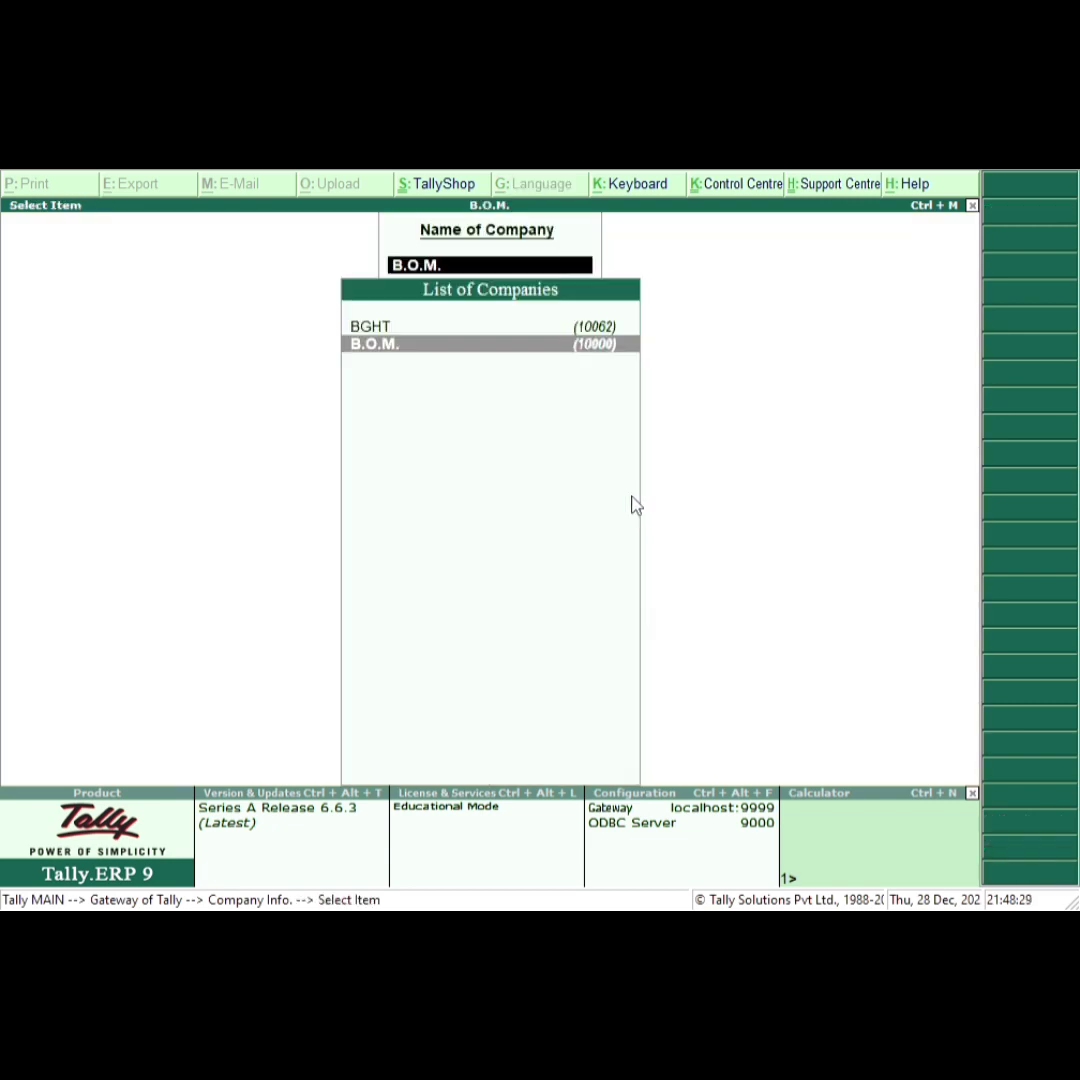
click(425, 332)
click(425, 332)
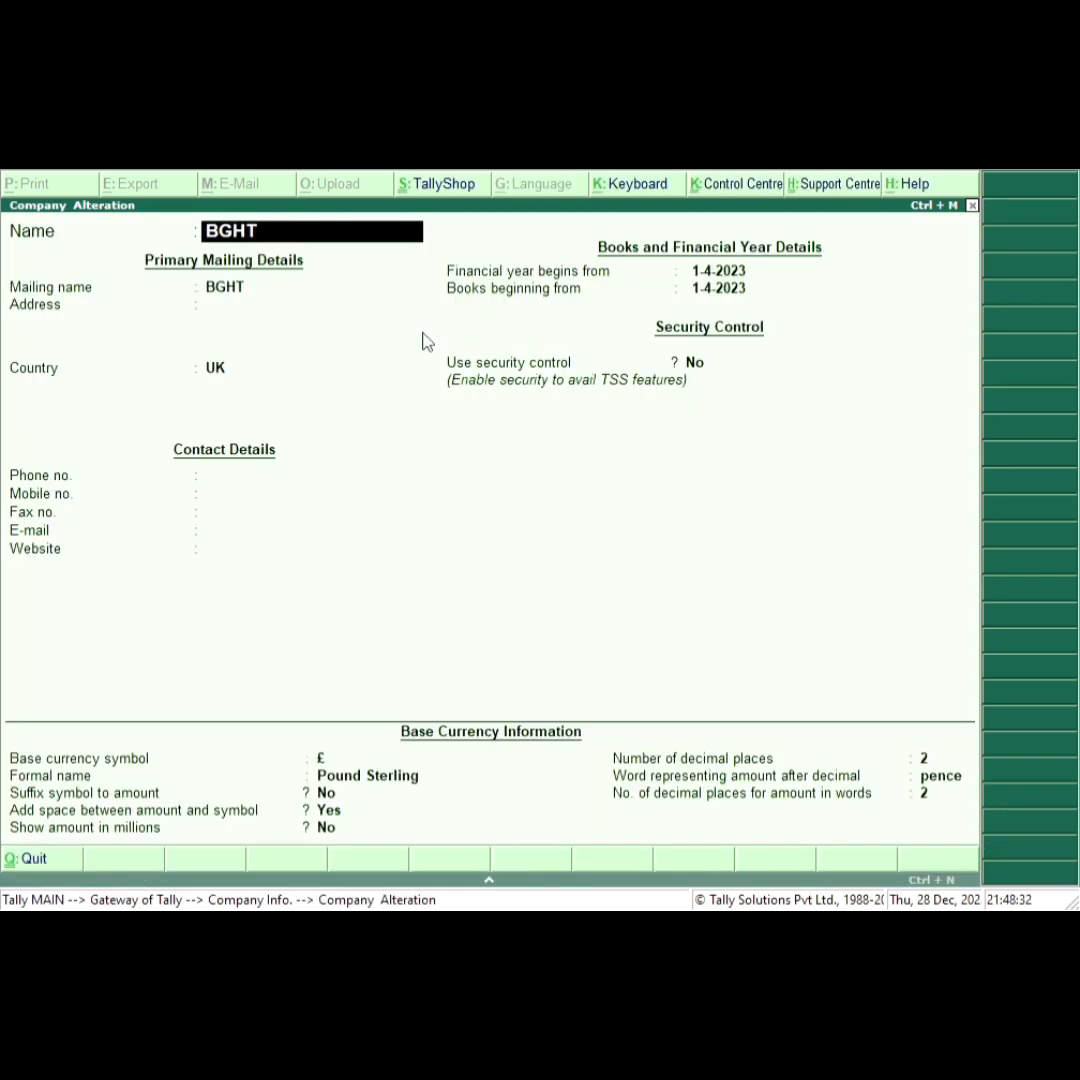
key(alt+d)
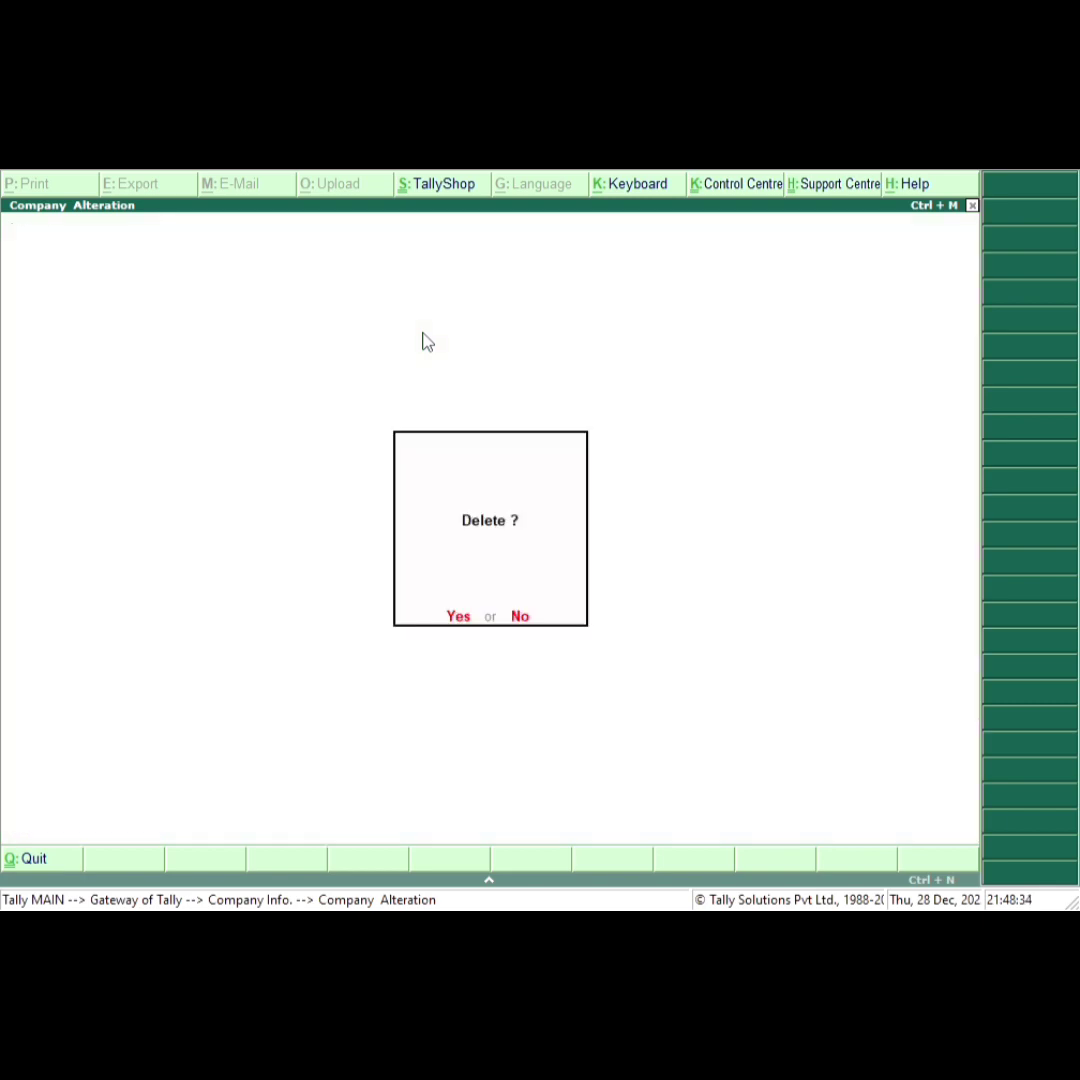
key(y)
key(y)
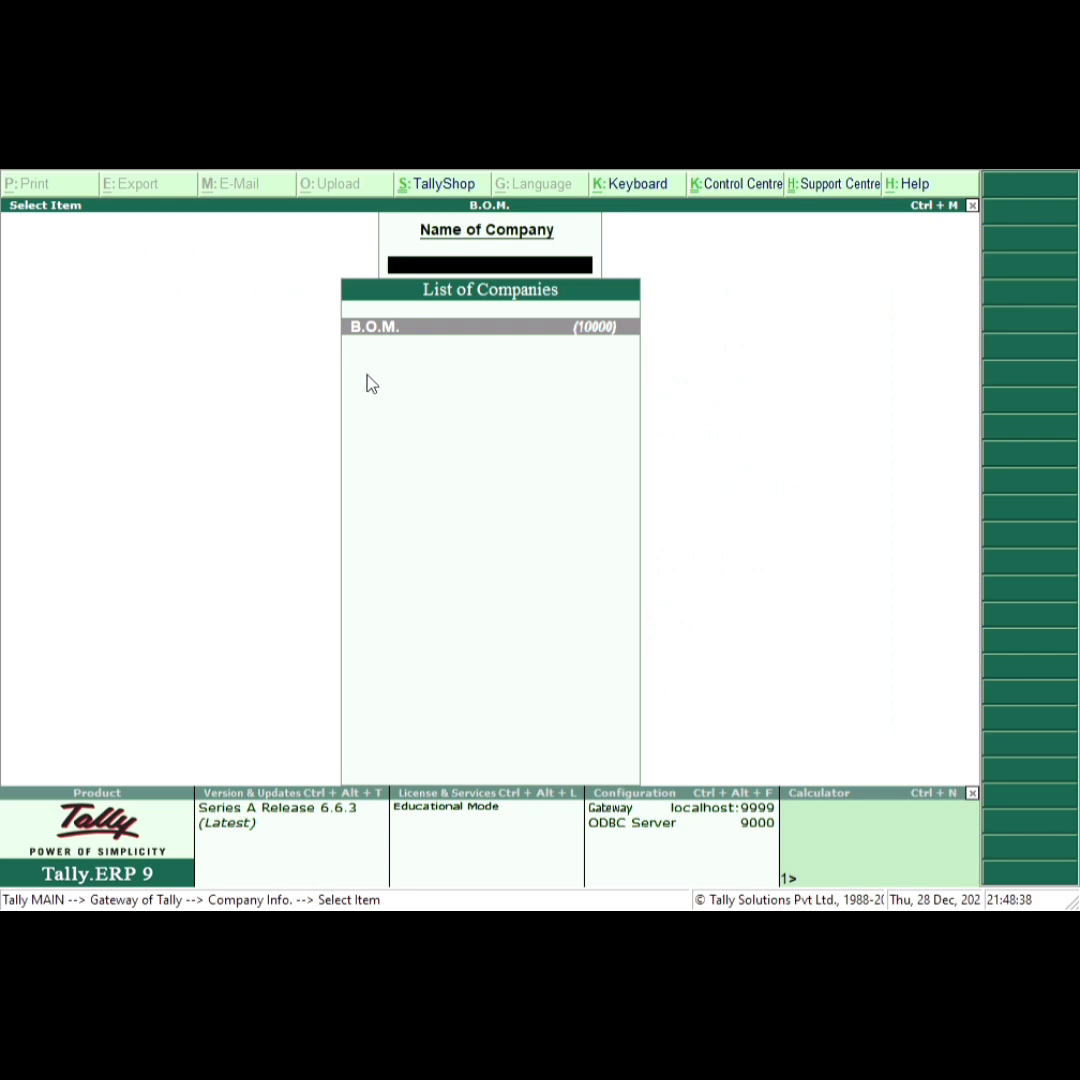
key(Escape)
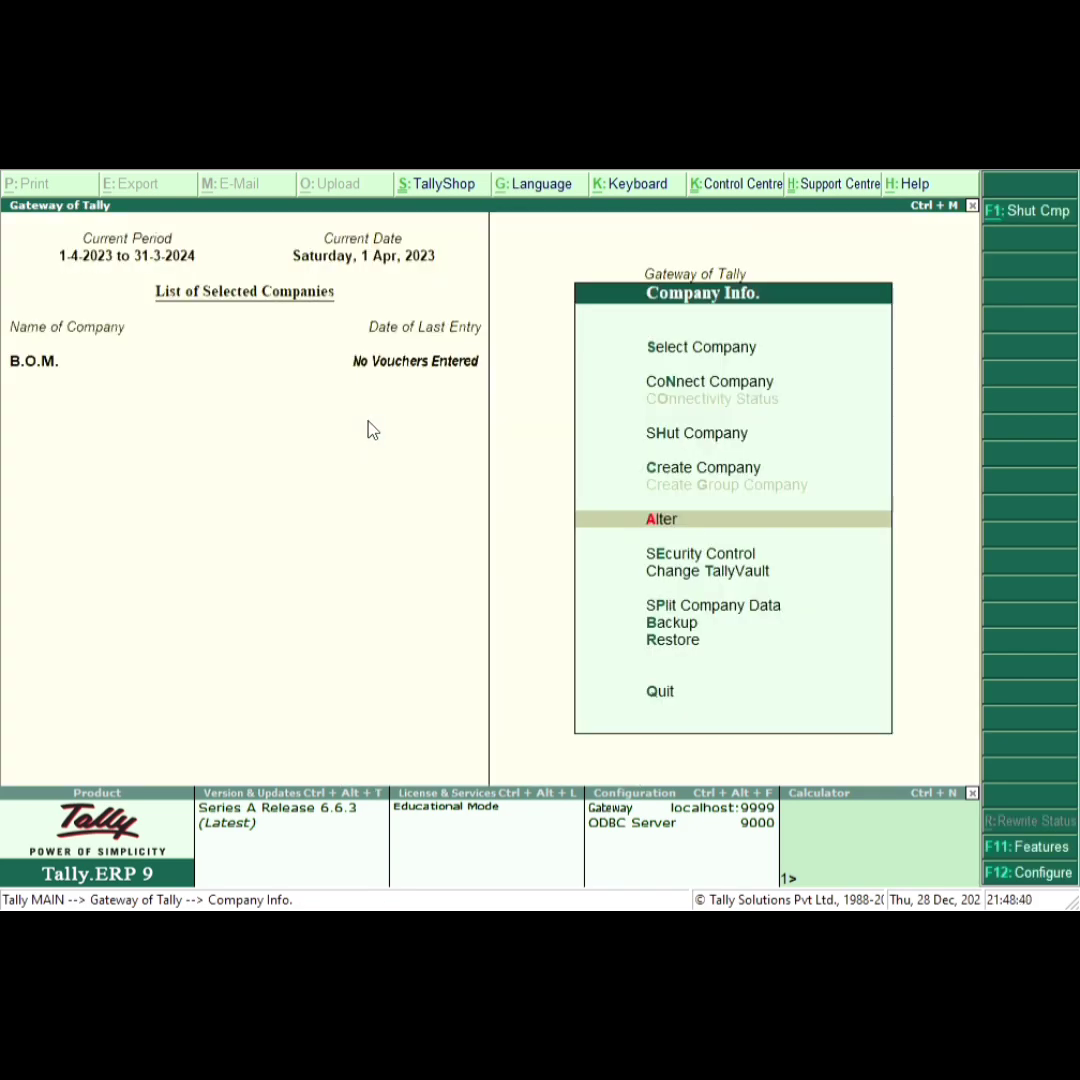
key(Escape)
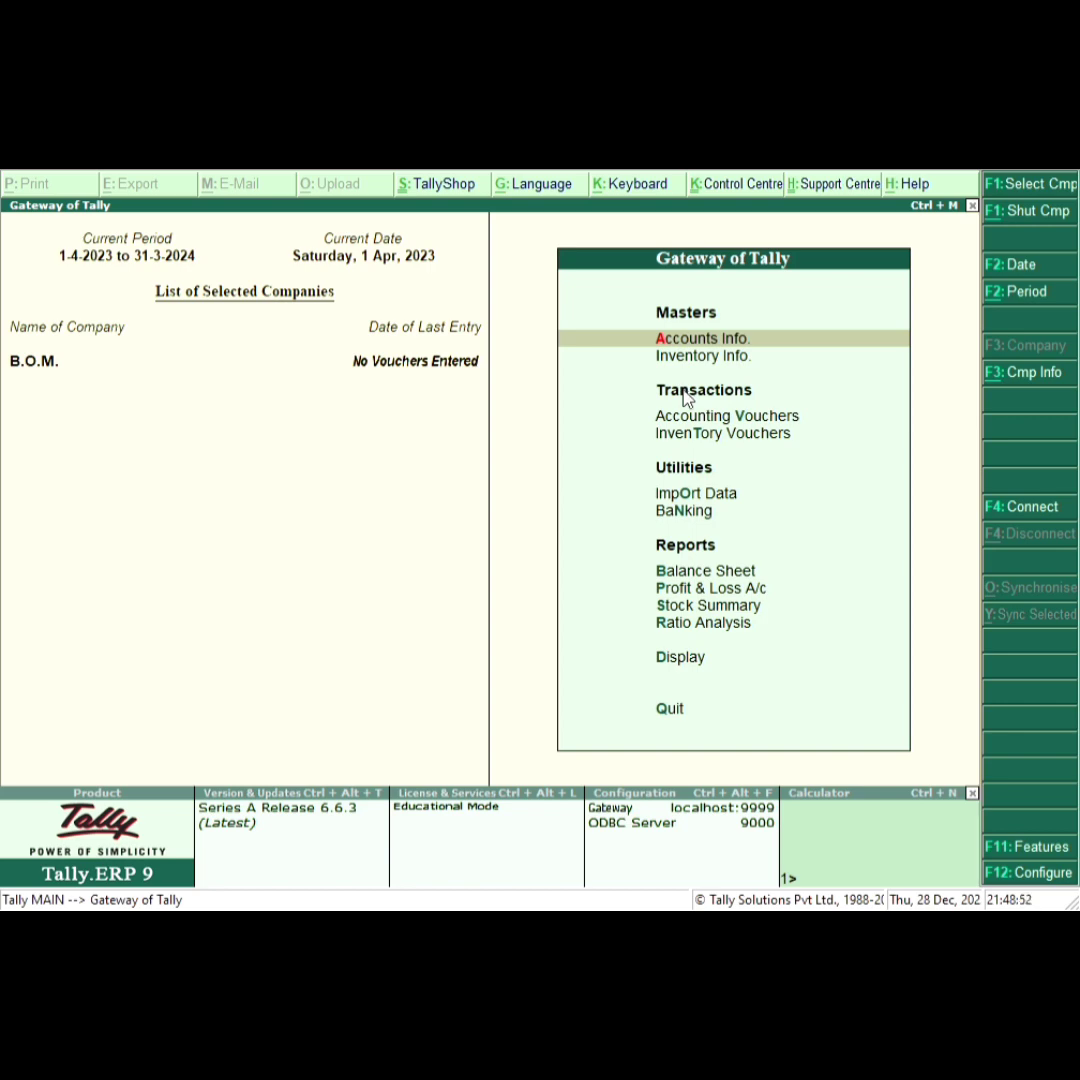
Step: Check in the accounts and inventory master configuration whether component list details (Bill of Materials) are enabled
key(F12)
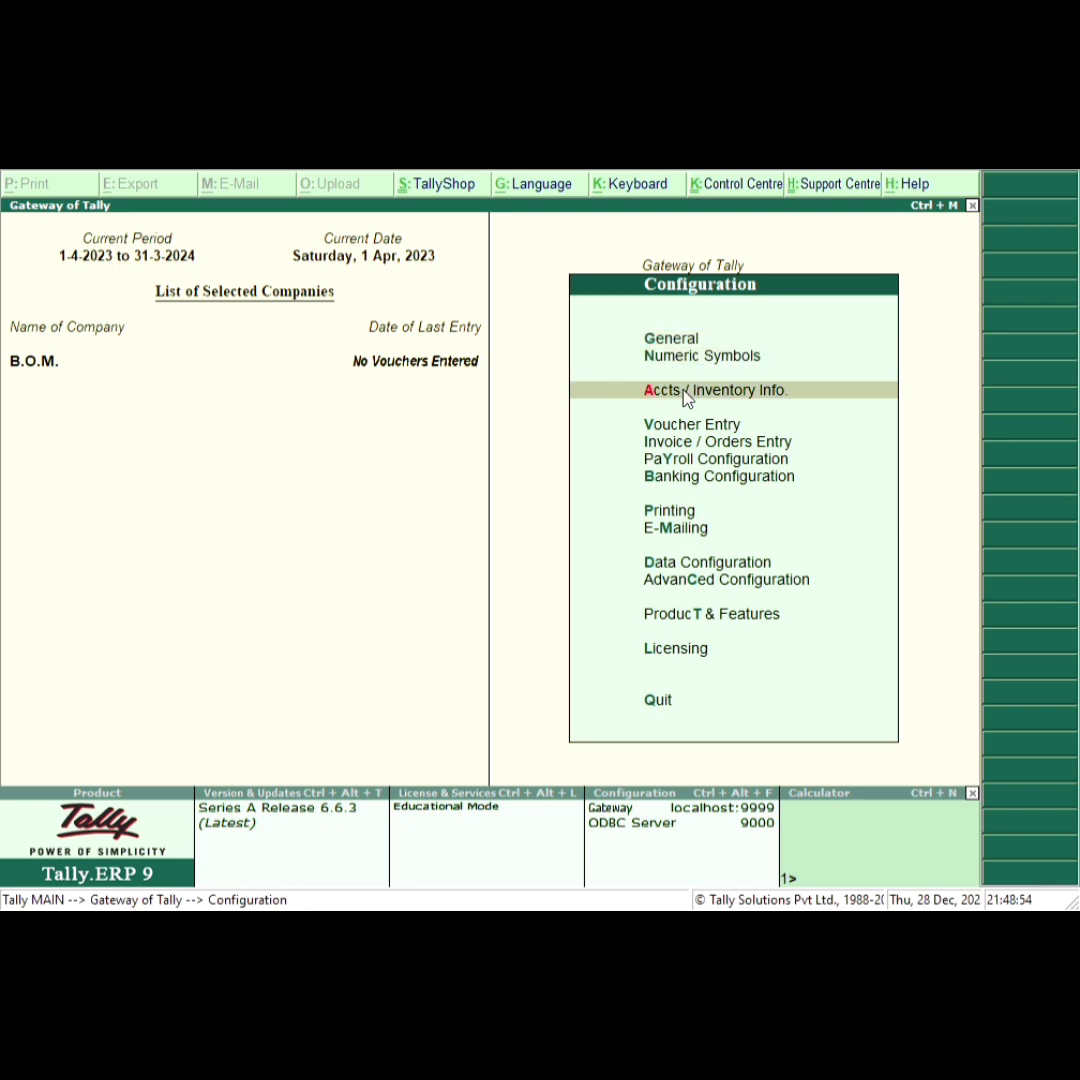
click(686, 392)
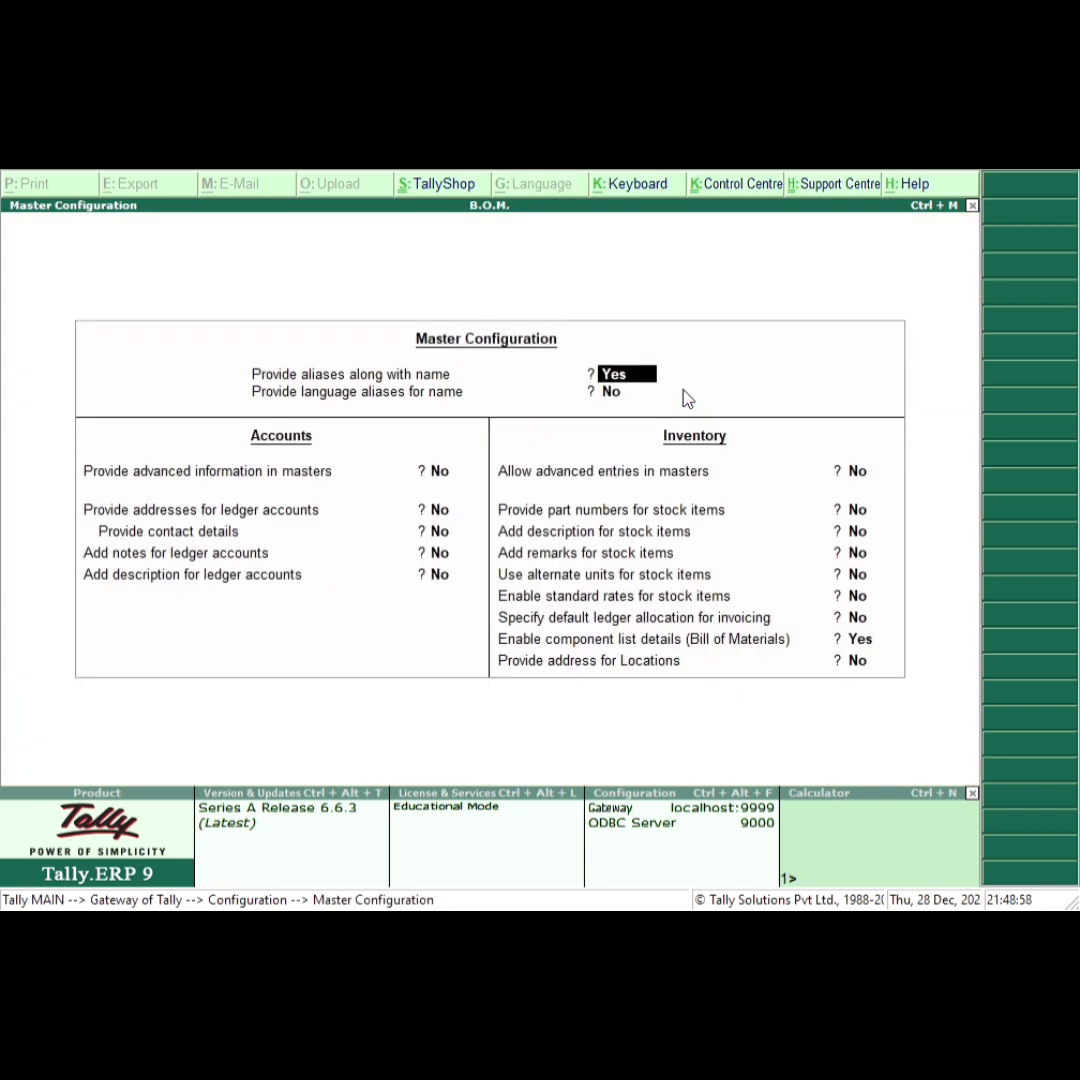
key(Return)
key(Return)
key(Return)
key(Return)
key(Return)
key(Return)
key(Return)
key(Return)
key(Return)
key(Return)
key(Return)
key(Return)
key(Return)
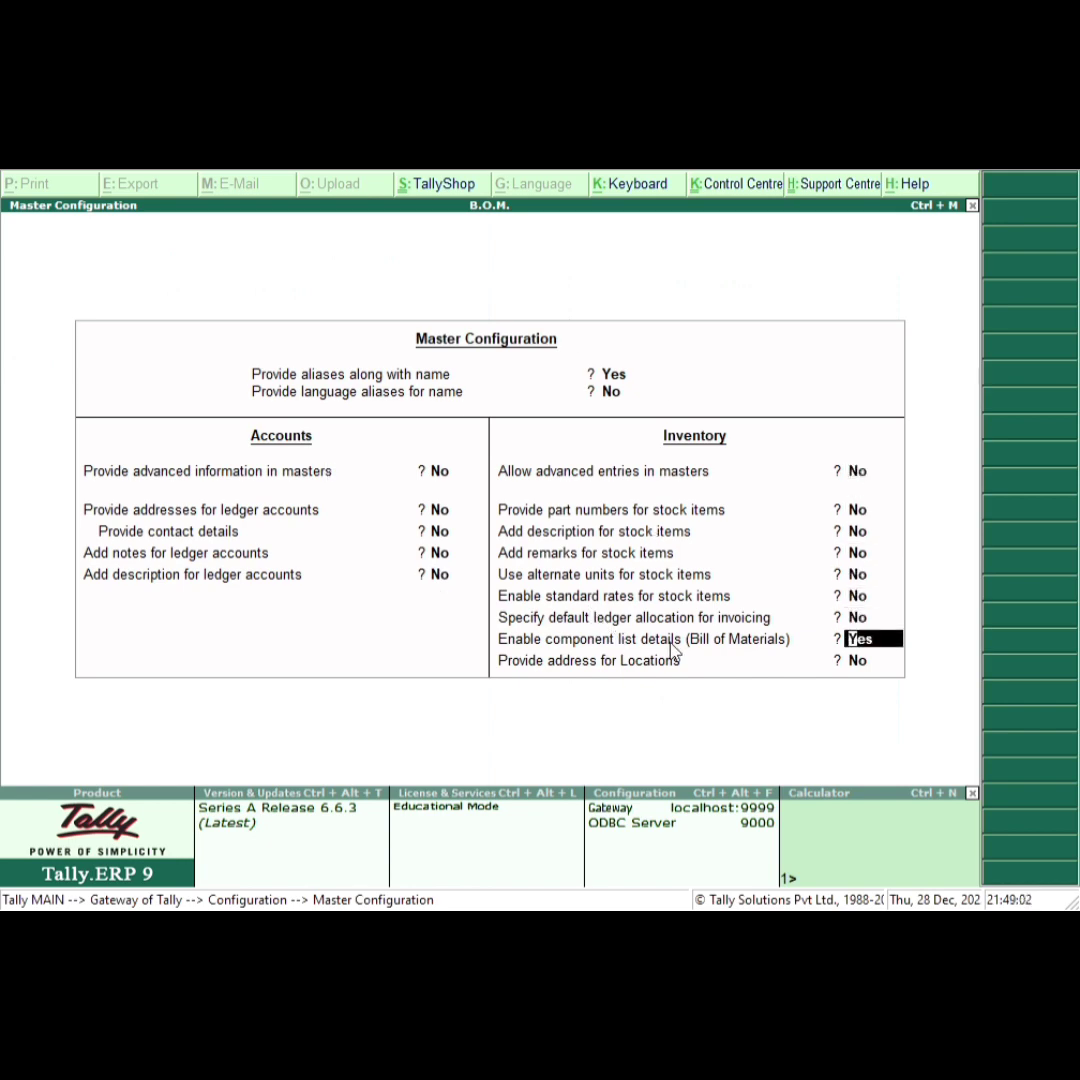
key(Return)
key(Return)
key(Return)
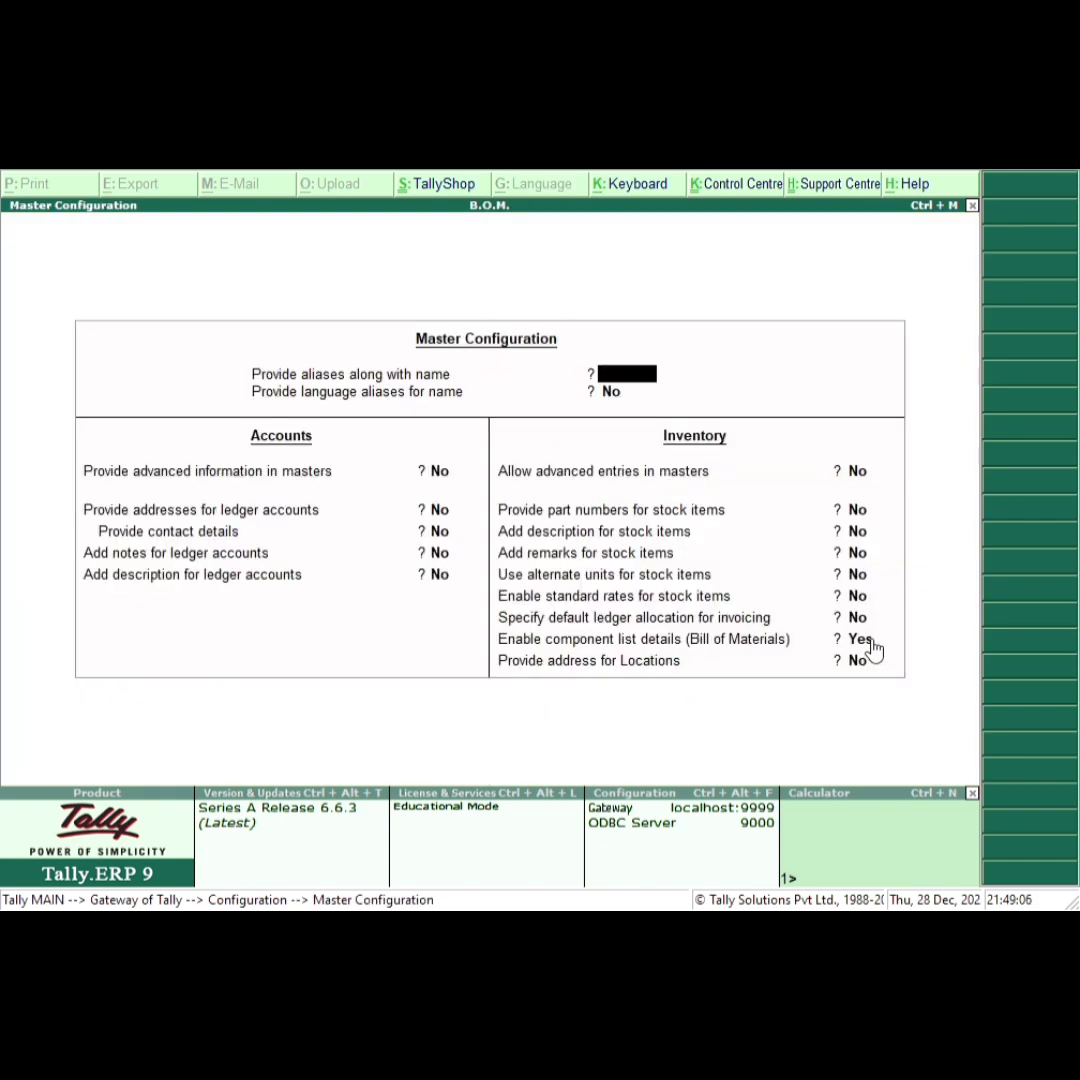
key(Escape)
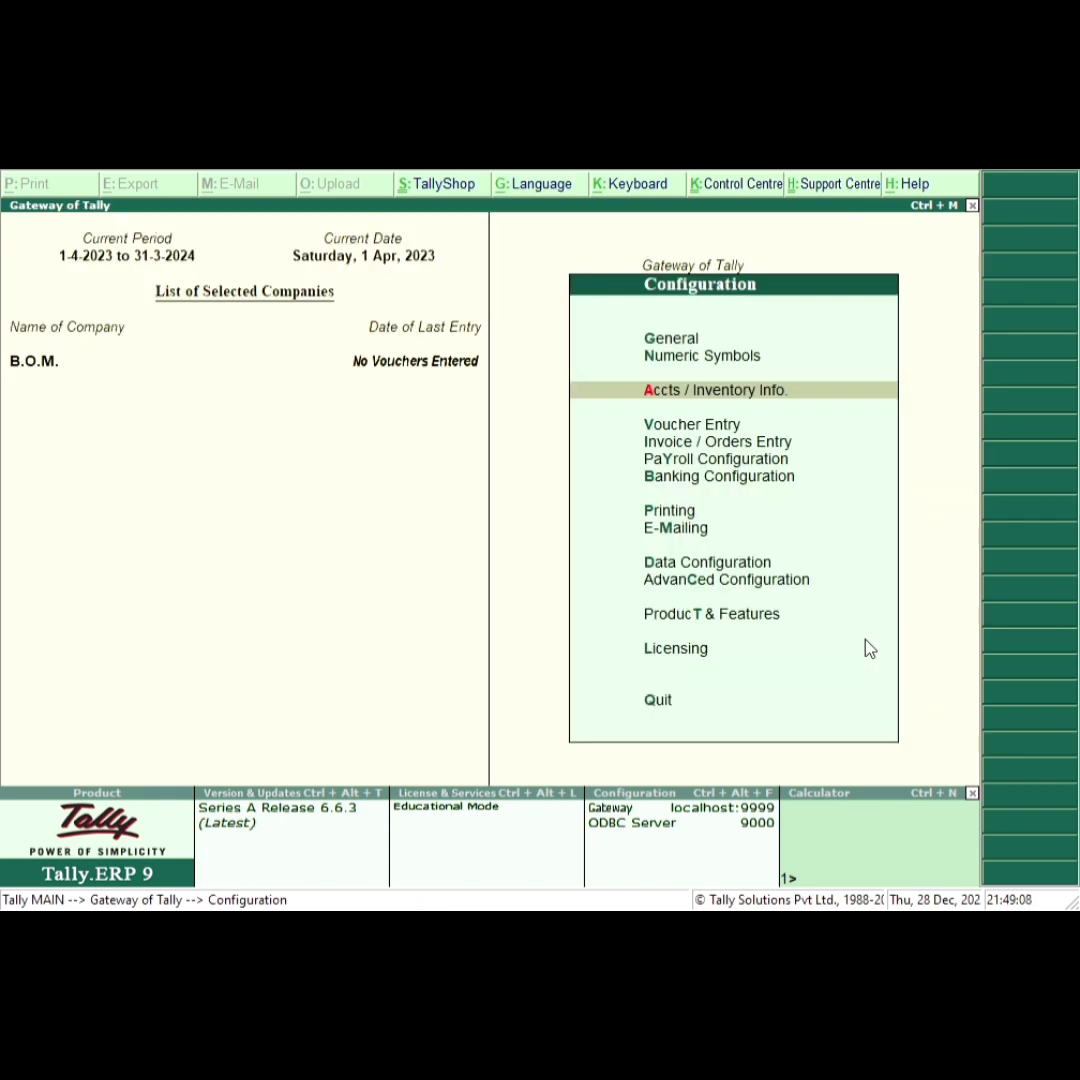
key(Escape)
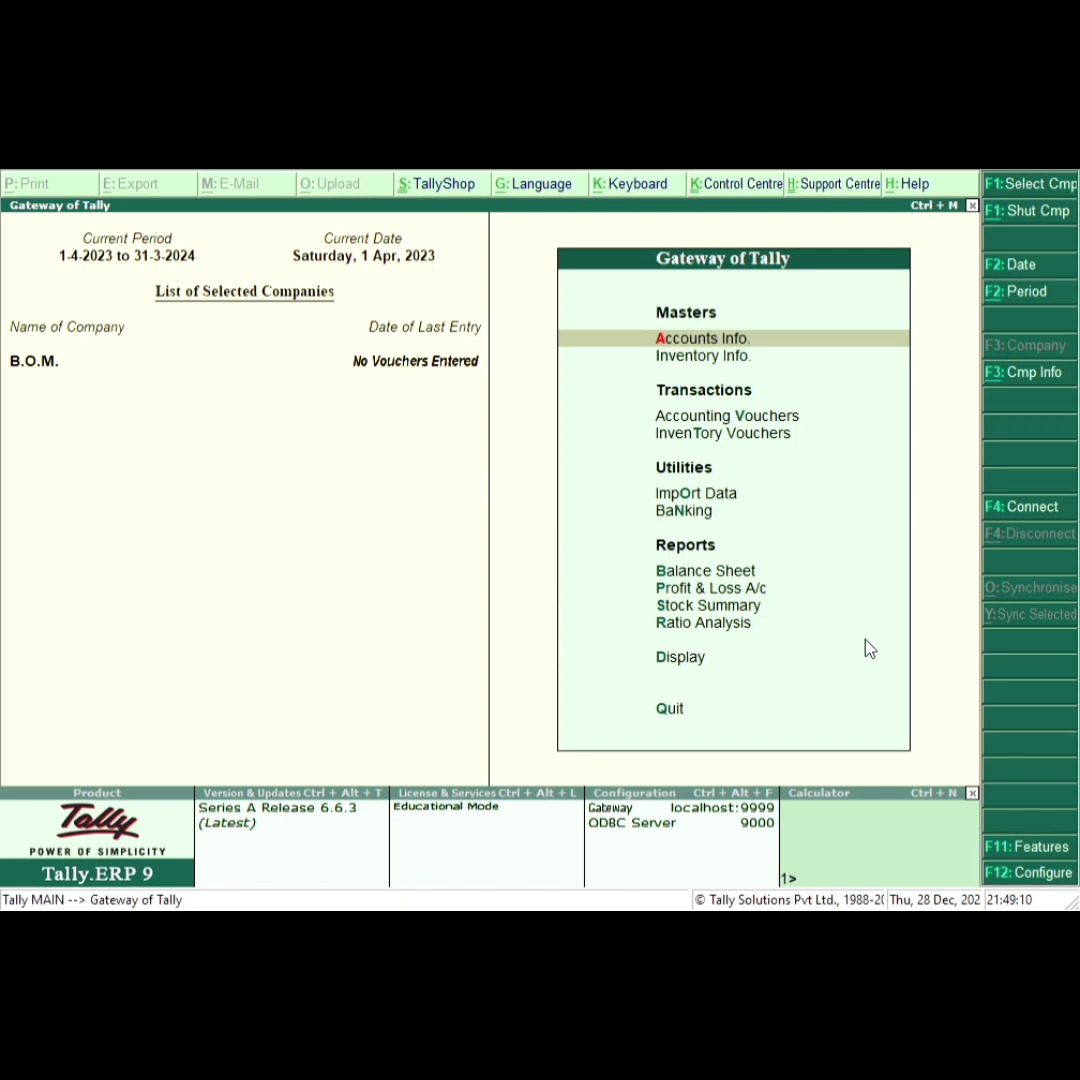
Step: Start creating a single stock item named CABINATE with no alias
key(Down)
key(Return)
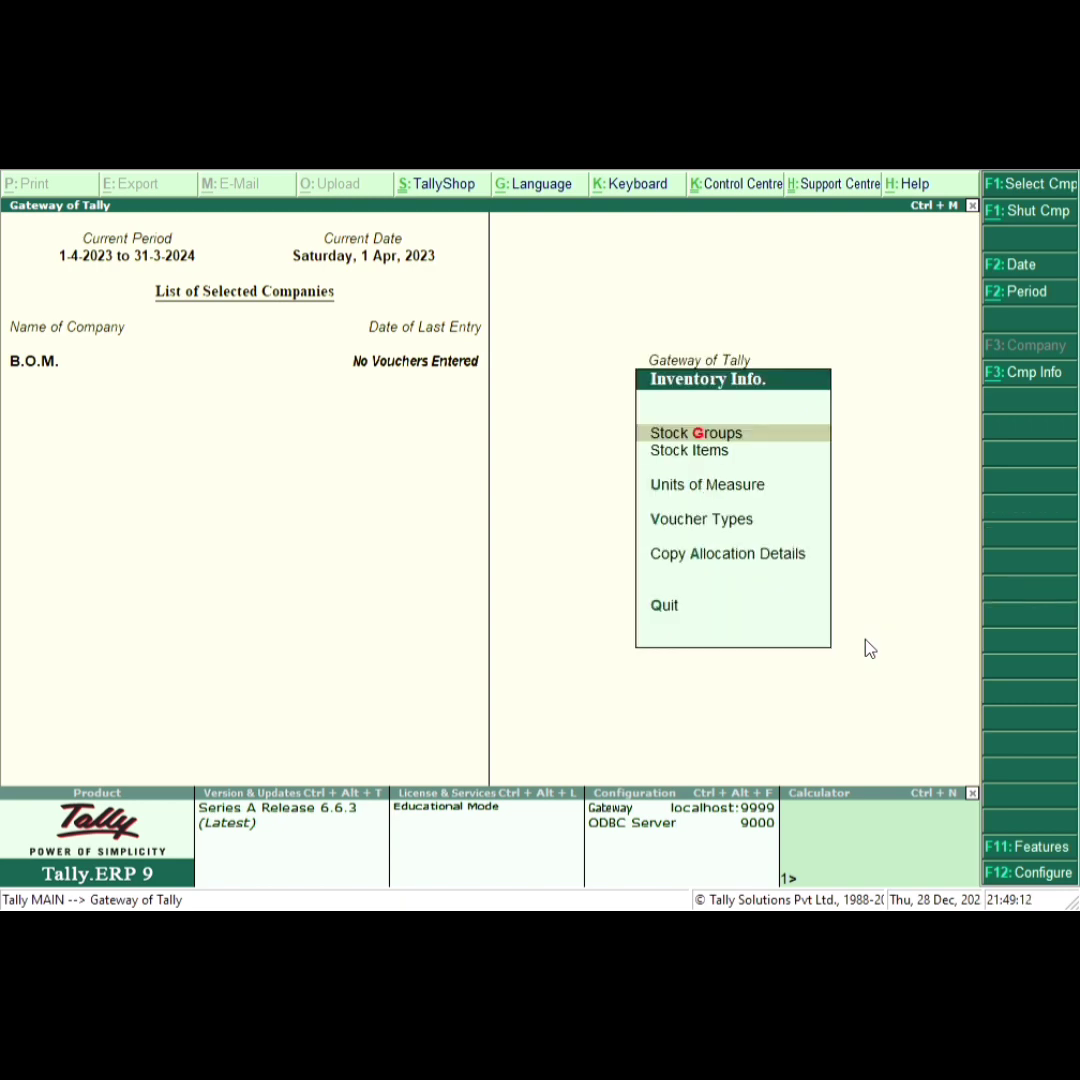
key(Down)
key(Down)
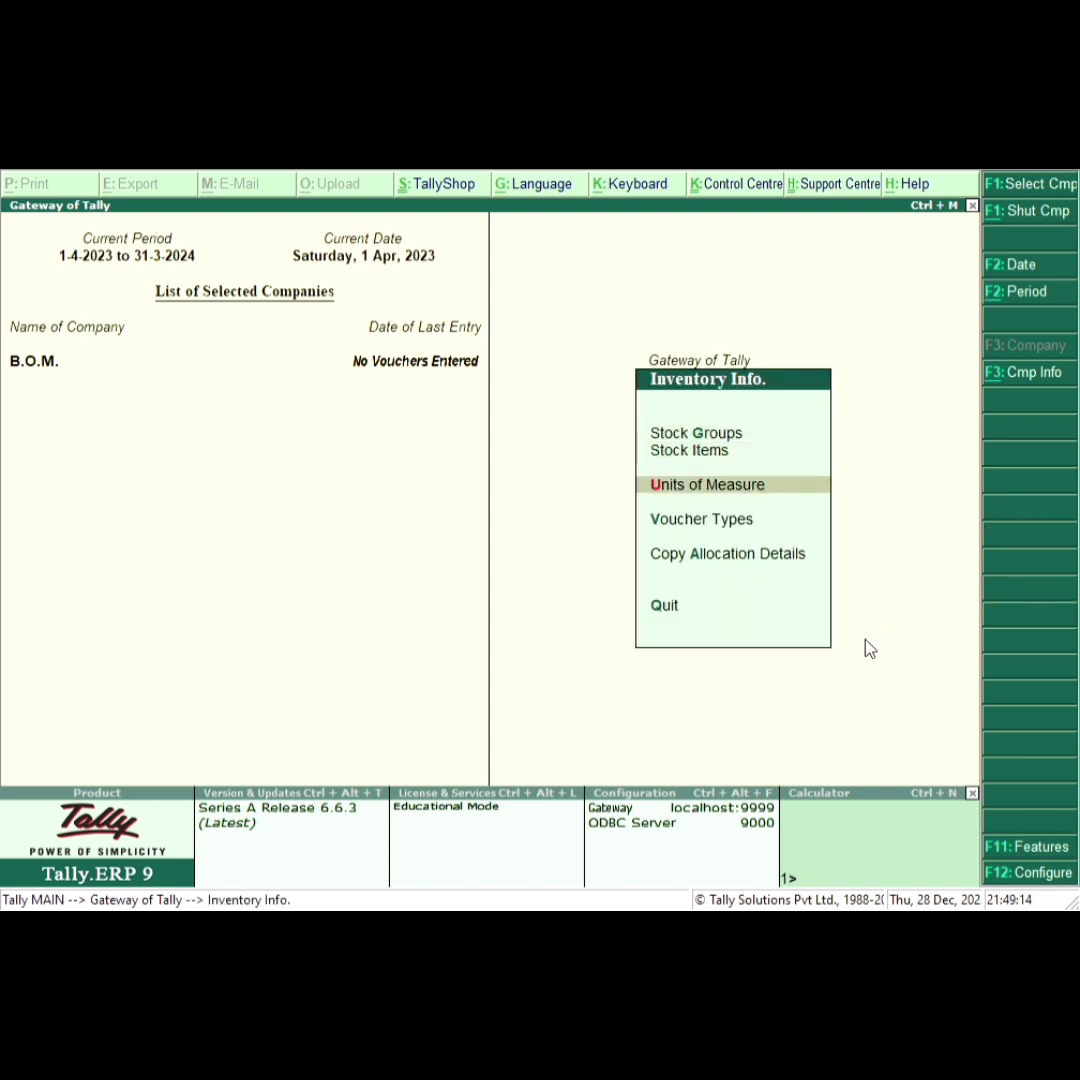
key(Up)
key(Down)
key(Up)
key(Return)
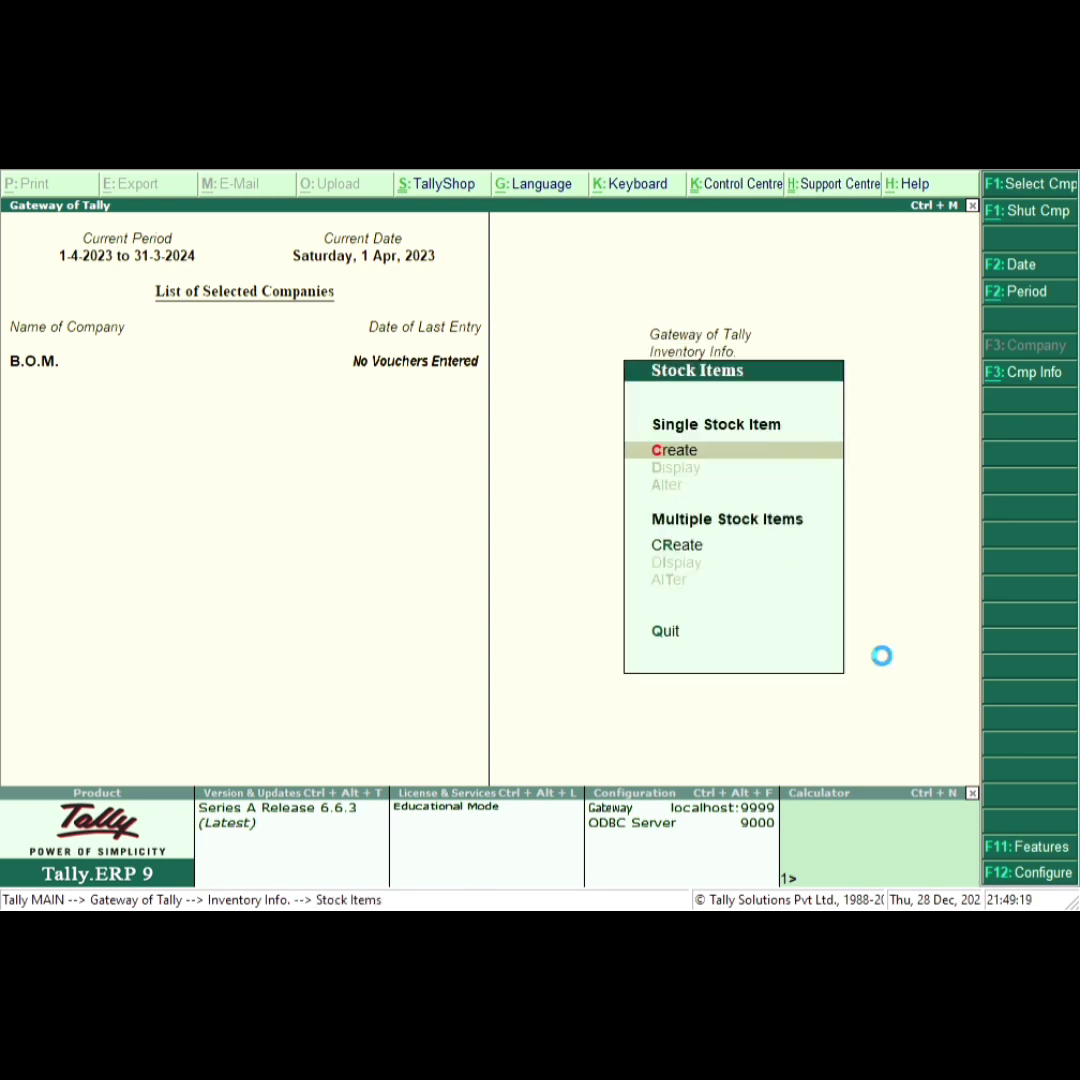
key(Return)
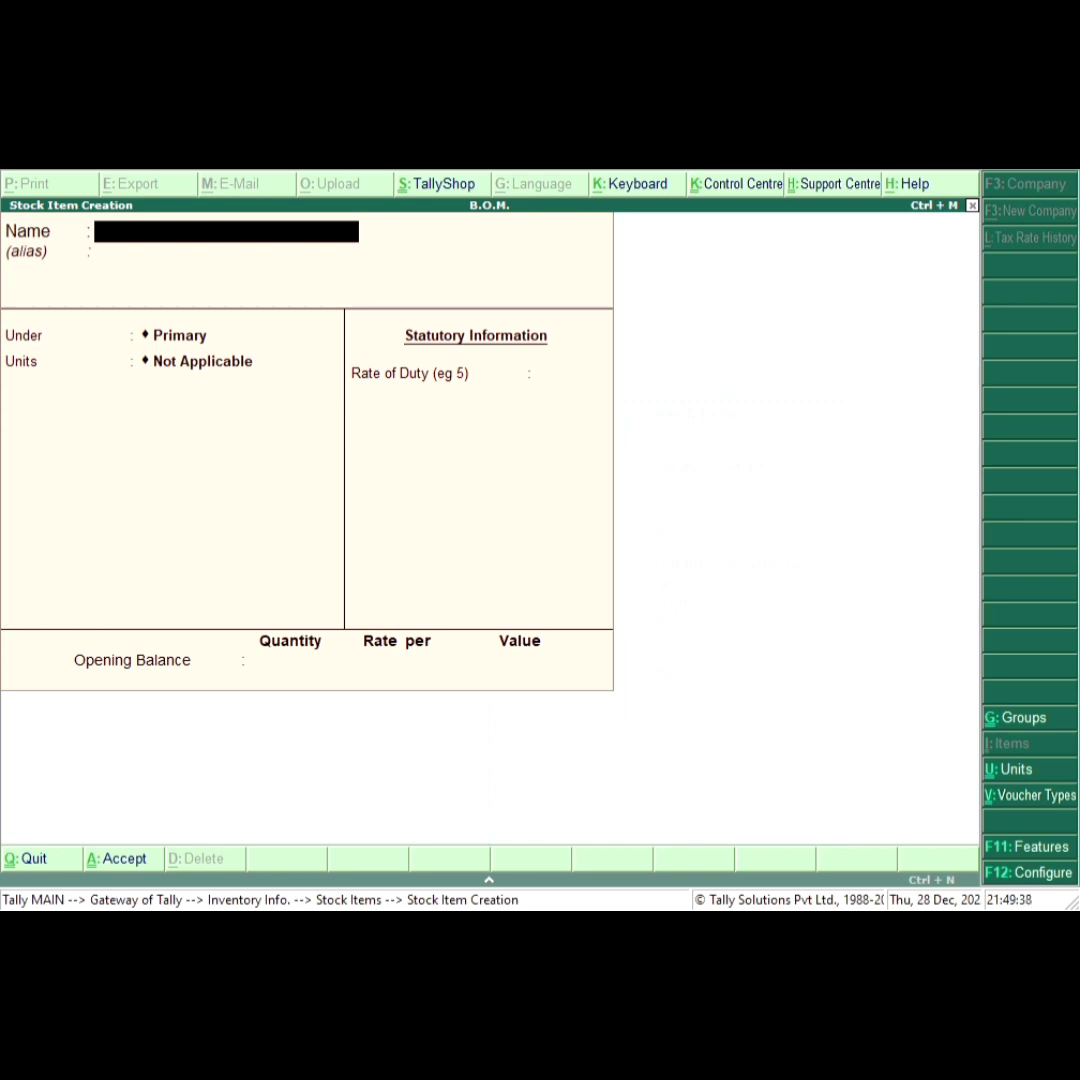
text(CABINATE)
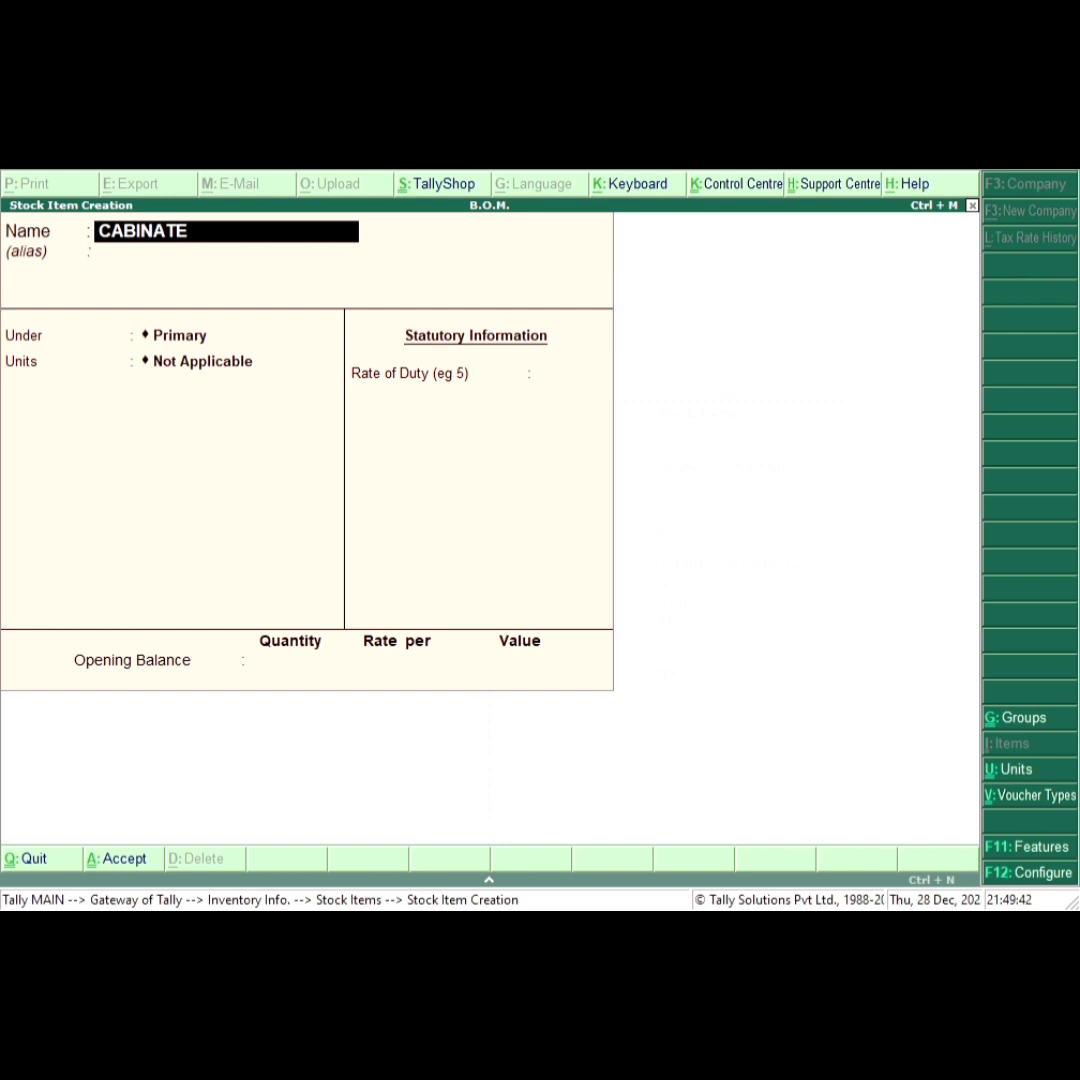
key(Return)
key(Return)
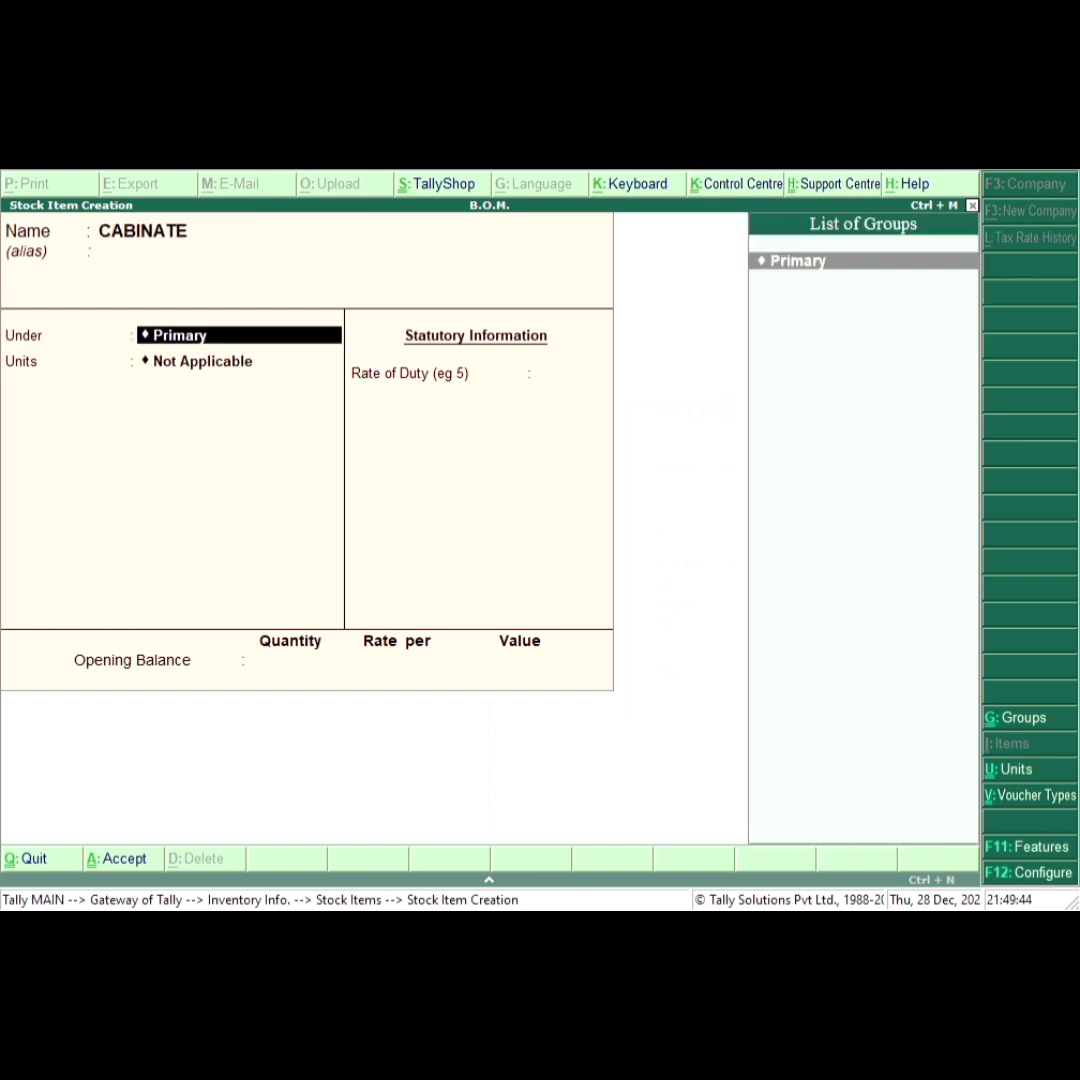
Step: Create a stock group HARDWARE under Primary, without adding item quantities, and assign it to the CABINATE item
key(alt+c)
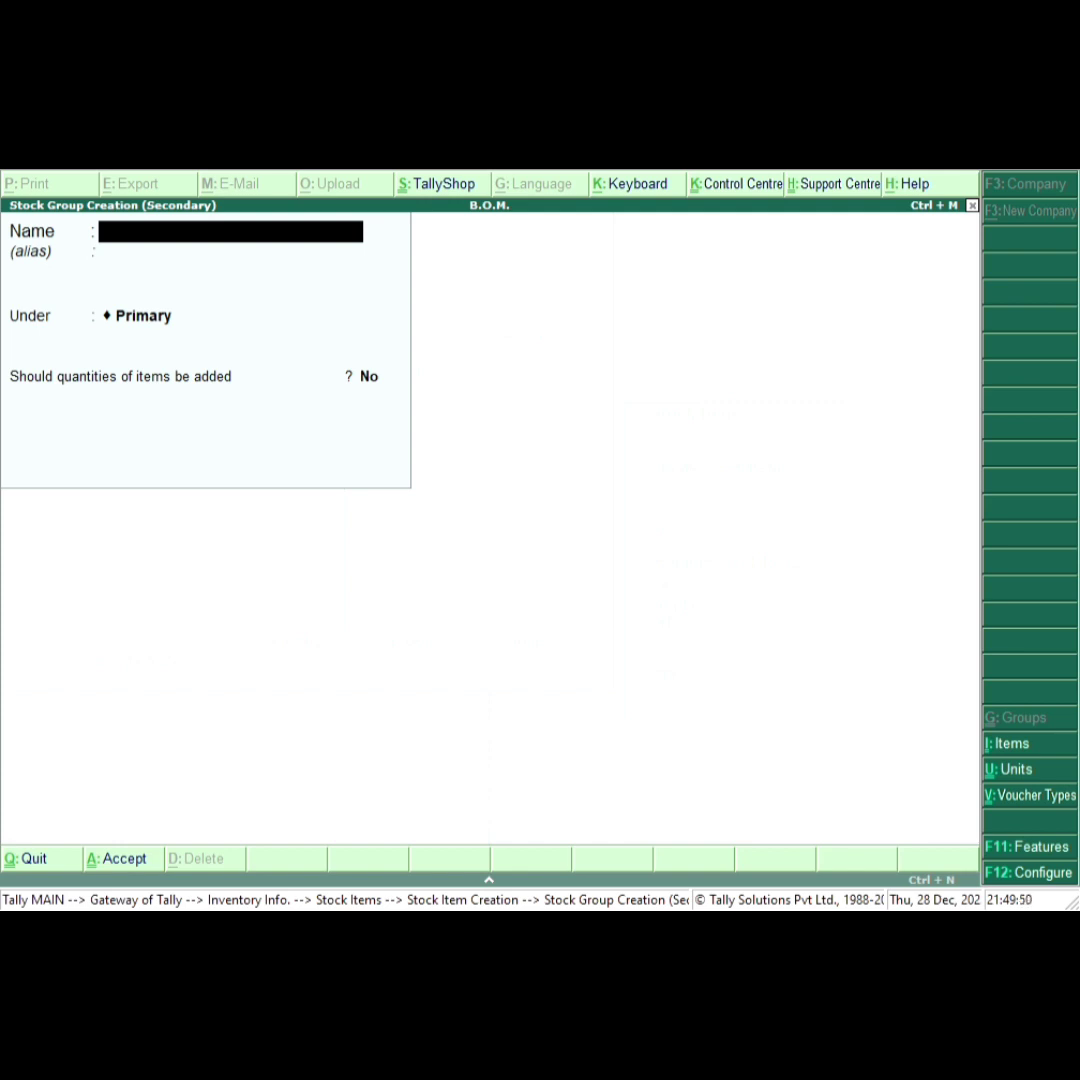
text(HARDWARE)
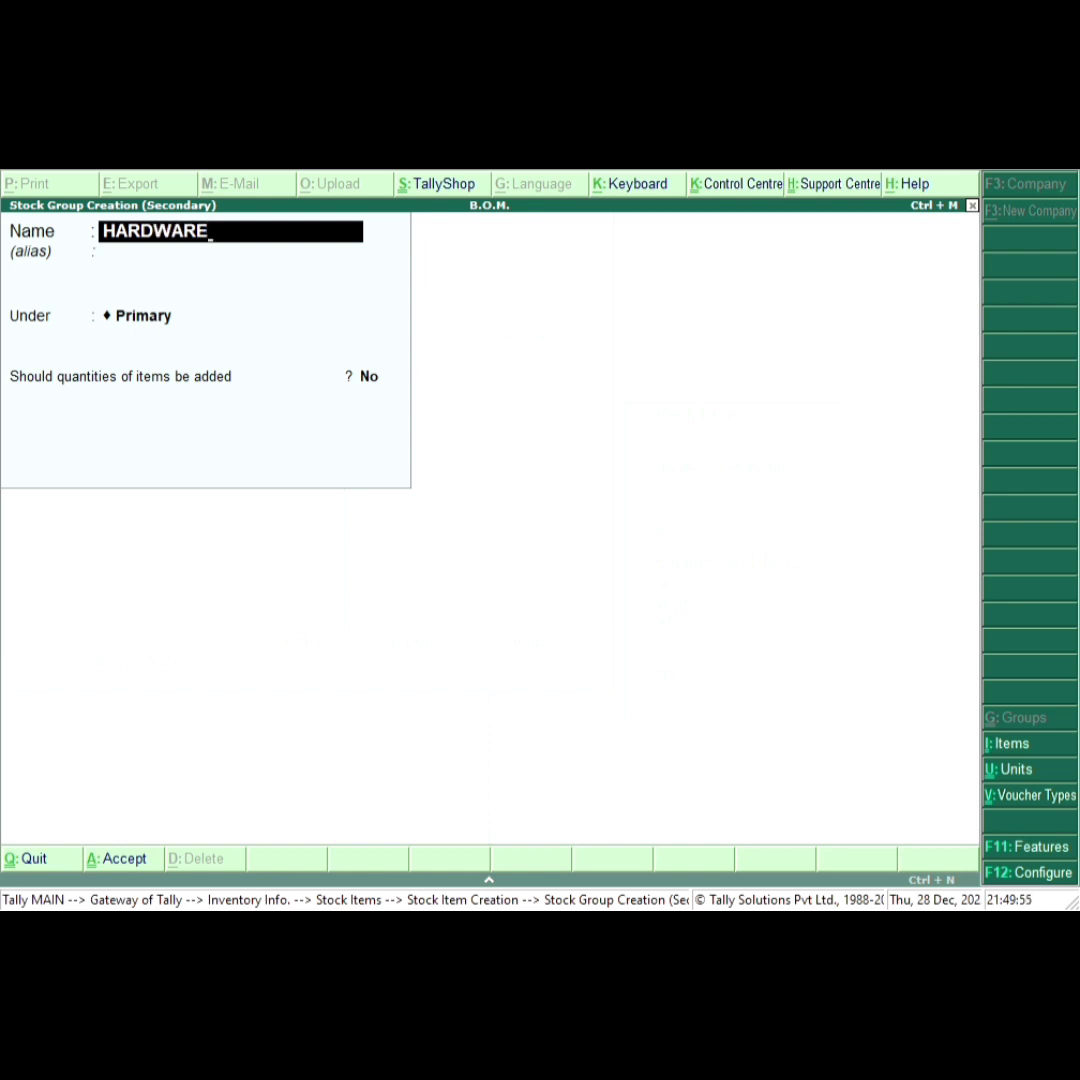
key(Return)
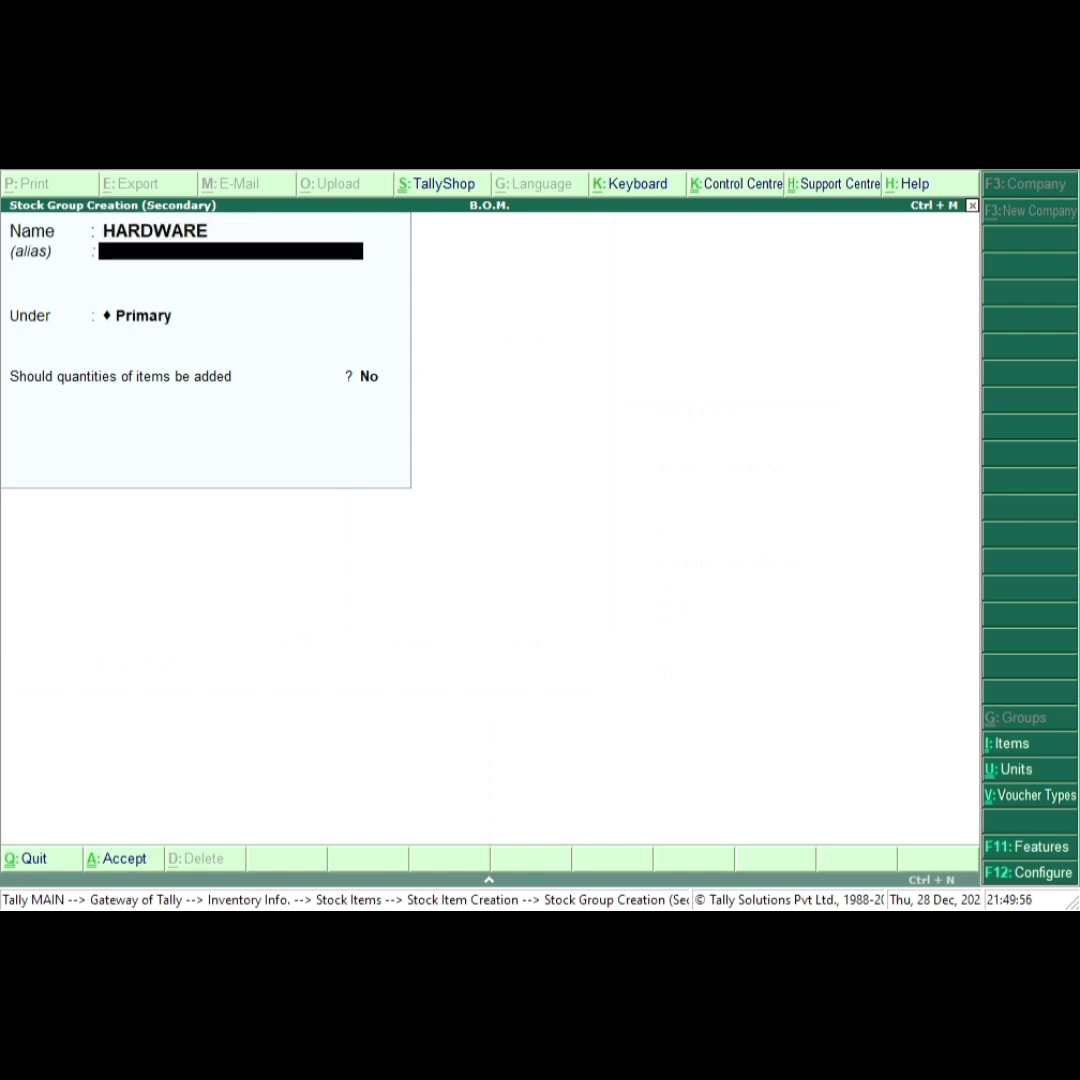
key(Return)
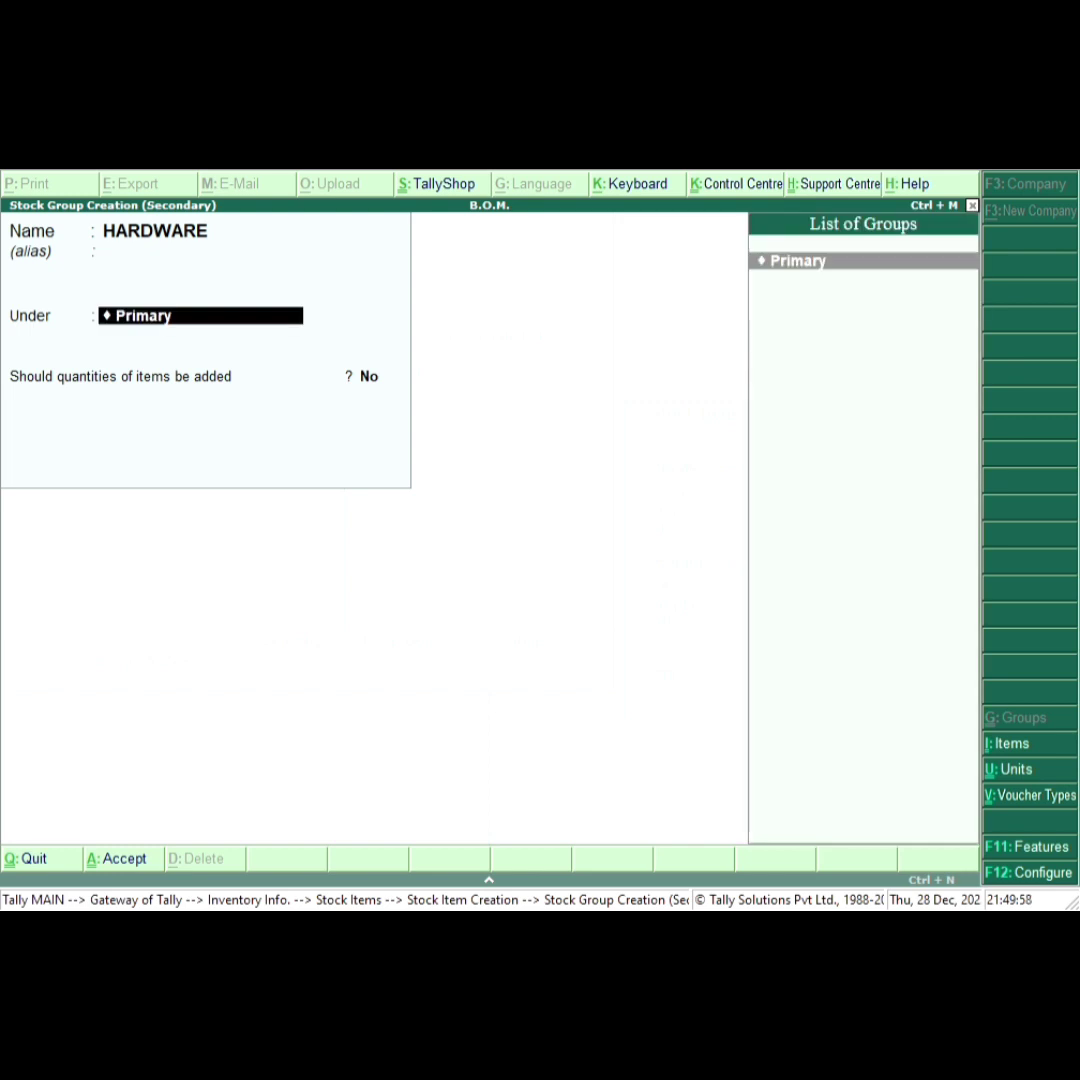
key(Return)
key(Return)
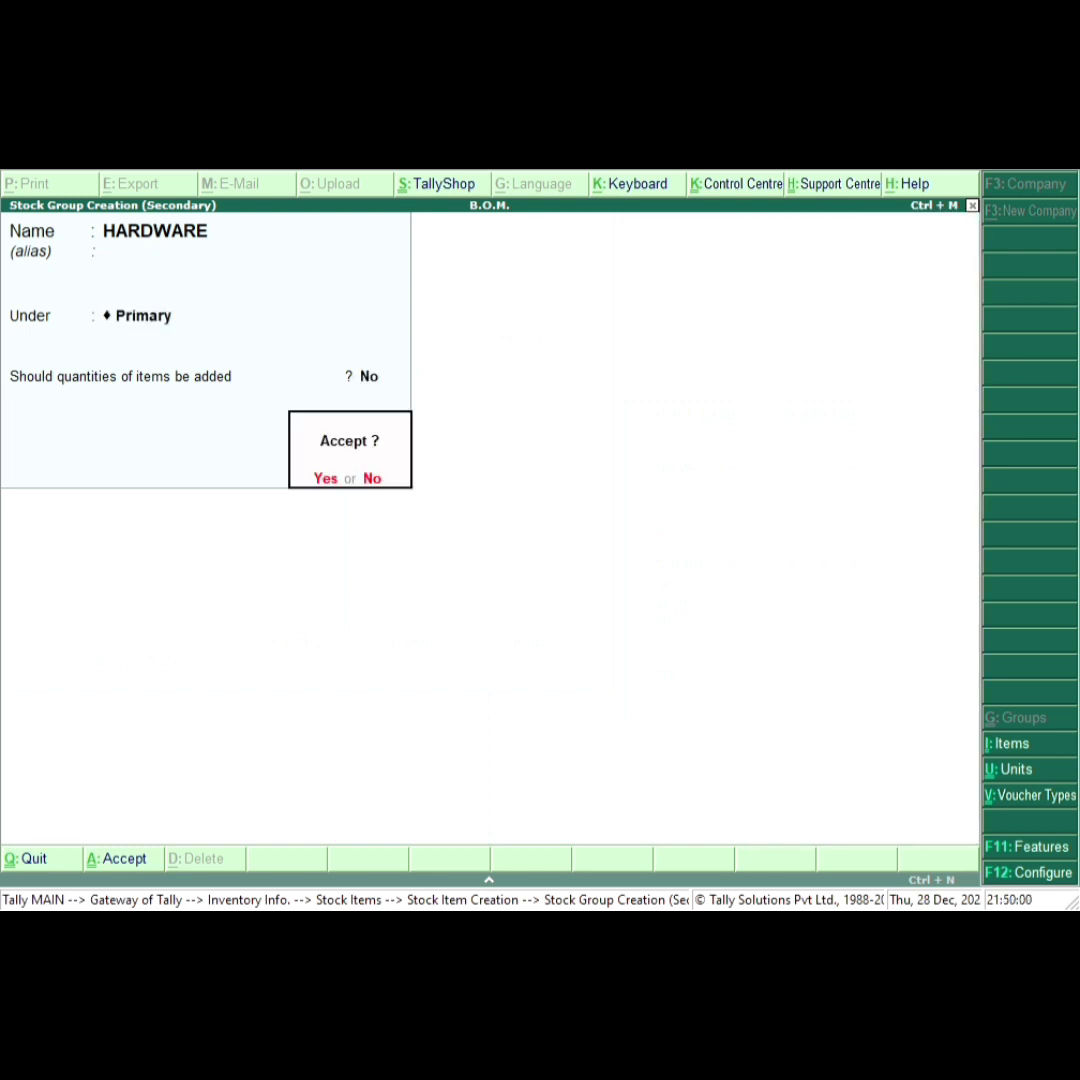
key(Return)
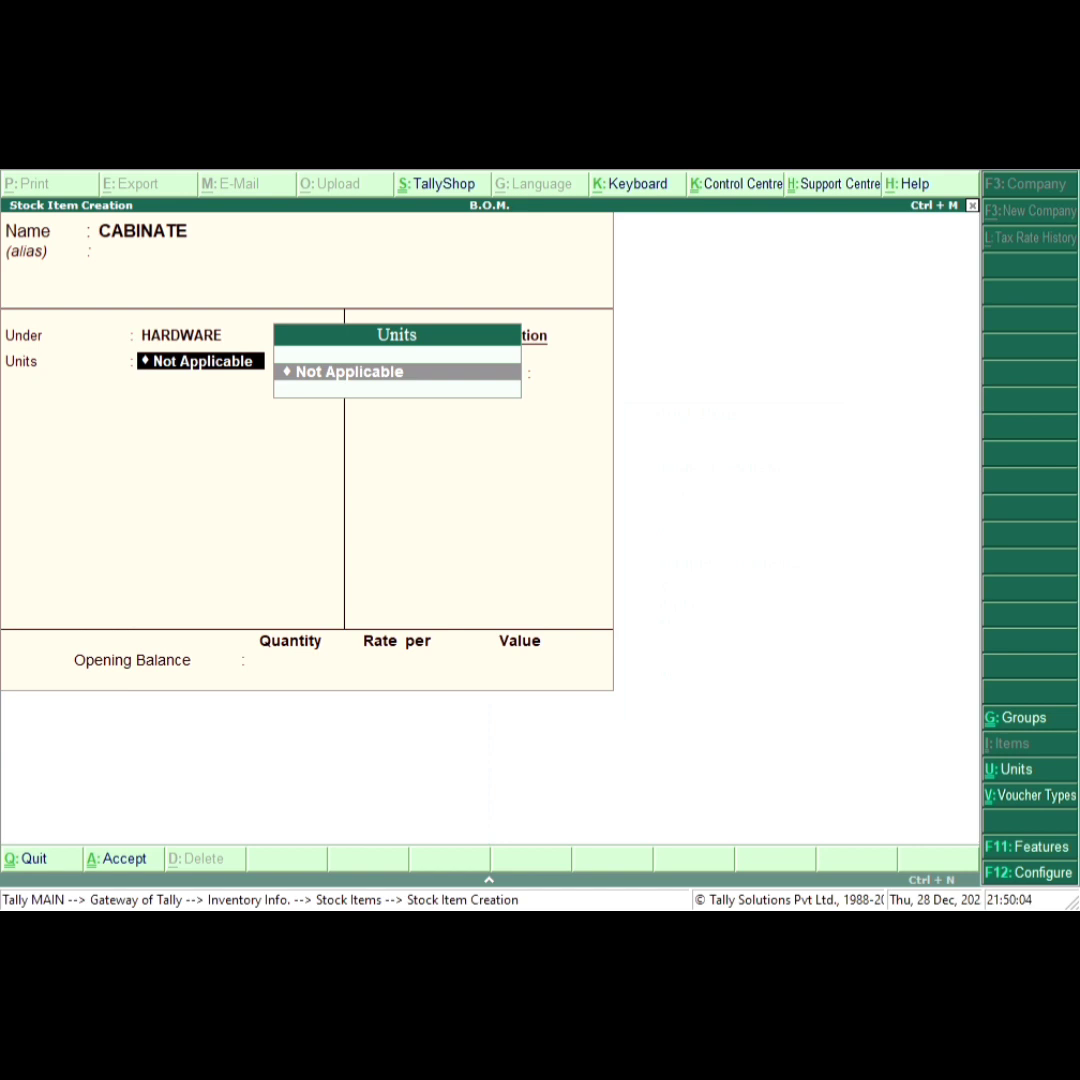
Step: Create a simple unit with symbol PCS, no formal name and 0 decimal places, for the CABINATE item
key(alt+c)
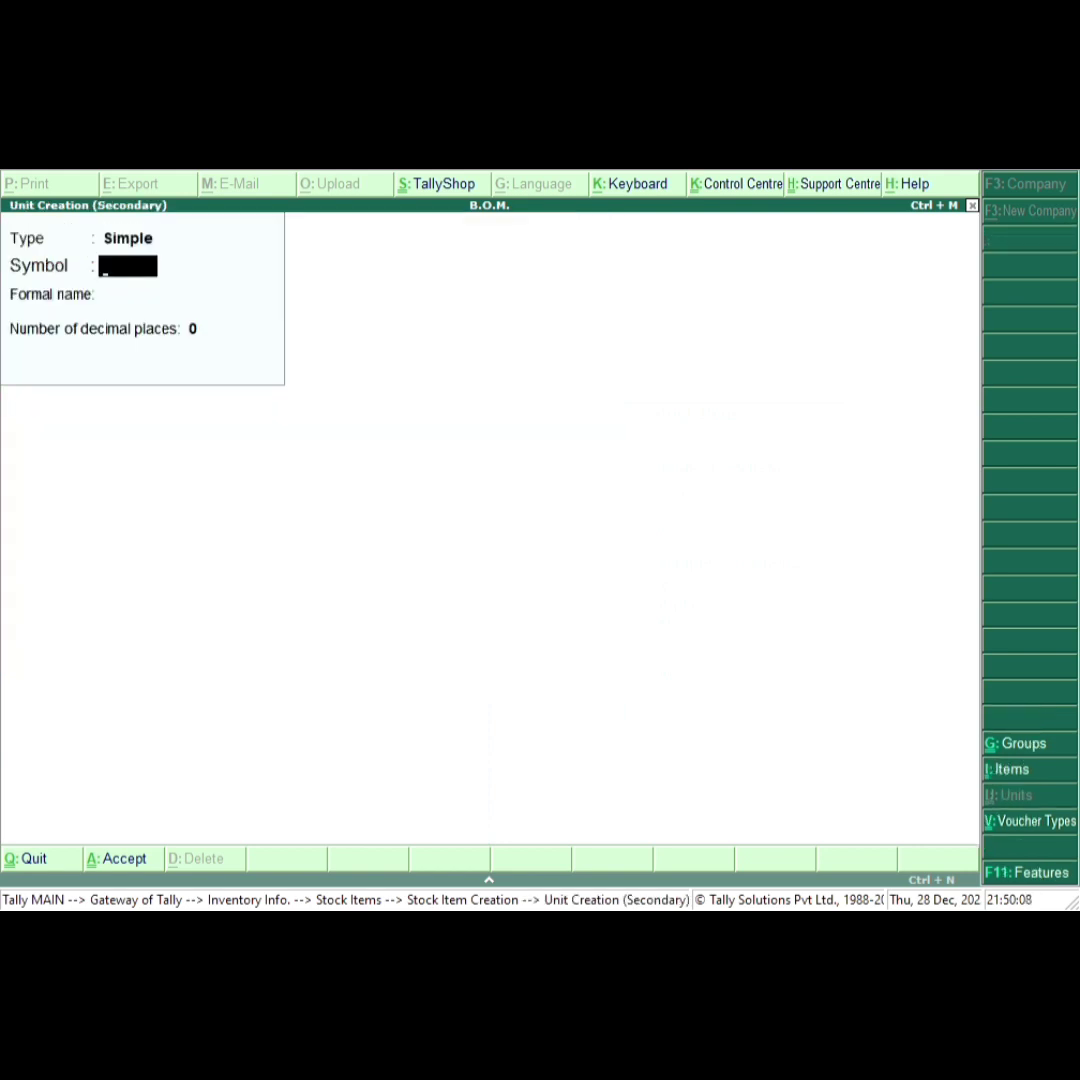
text(PCS)
key(Return)
key(Return)
key(Return)
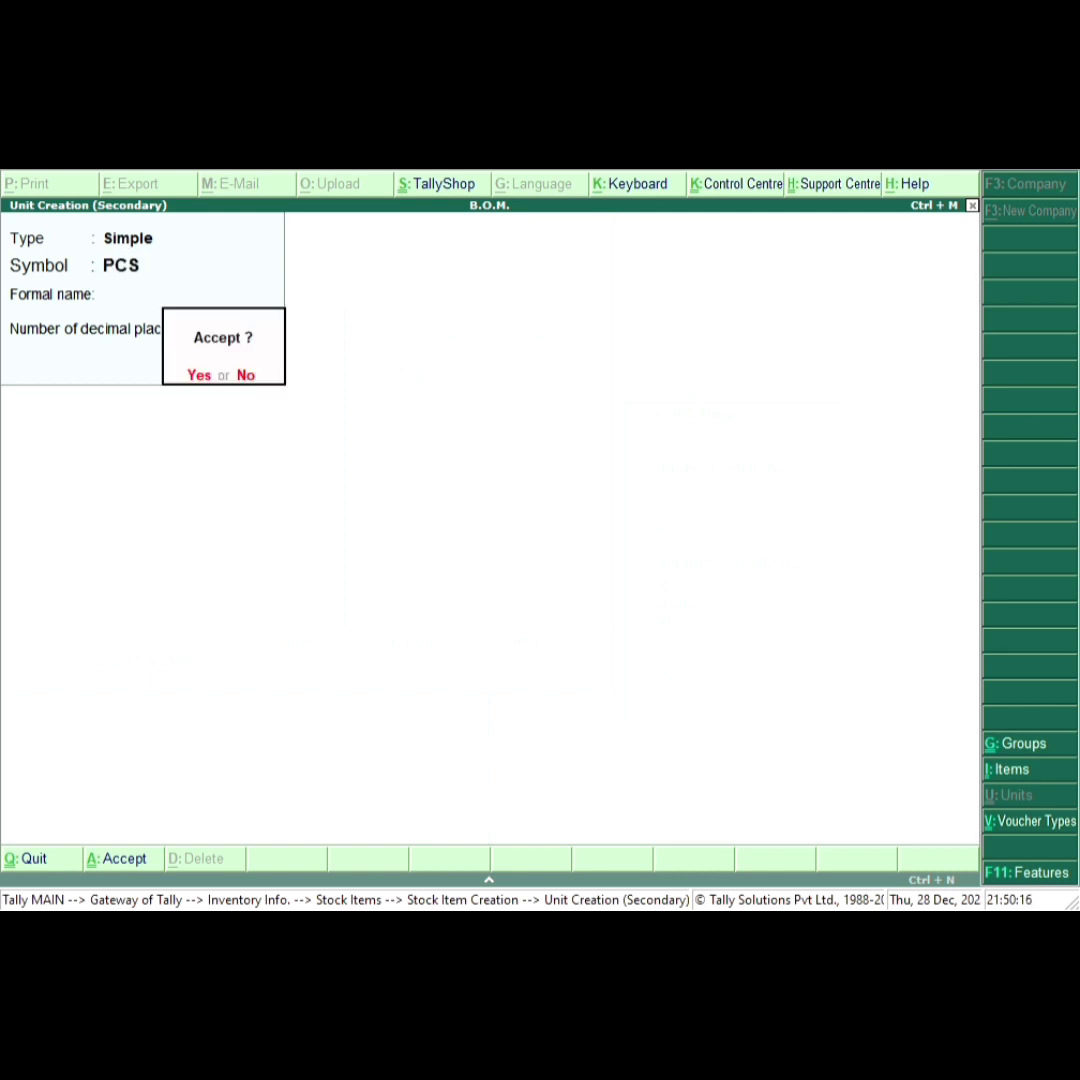
key(Return)
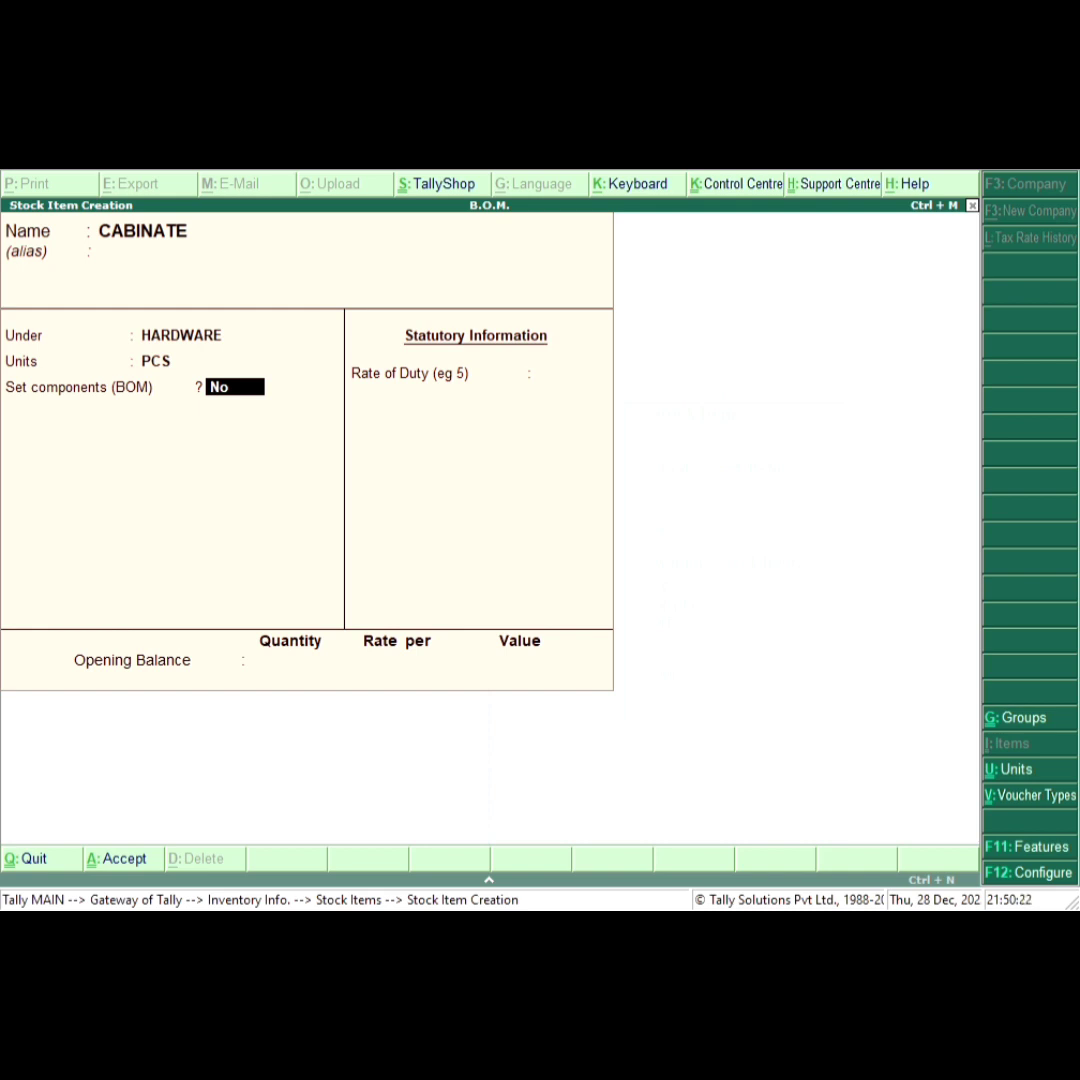
Step: Save CABINATE without BOM components, with duty rate 0 and no opening balance
key(Return)
key(Return)
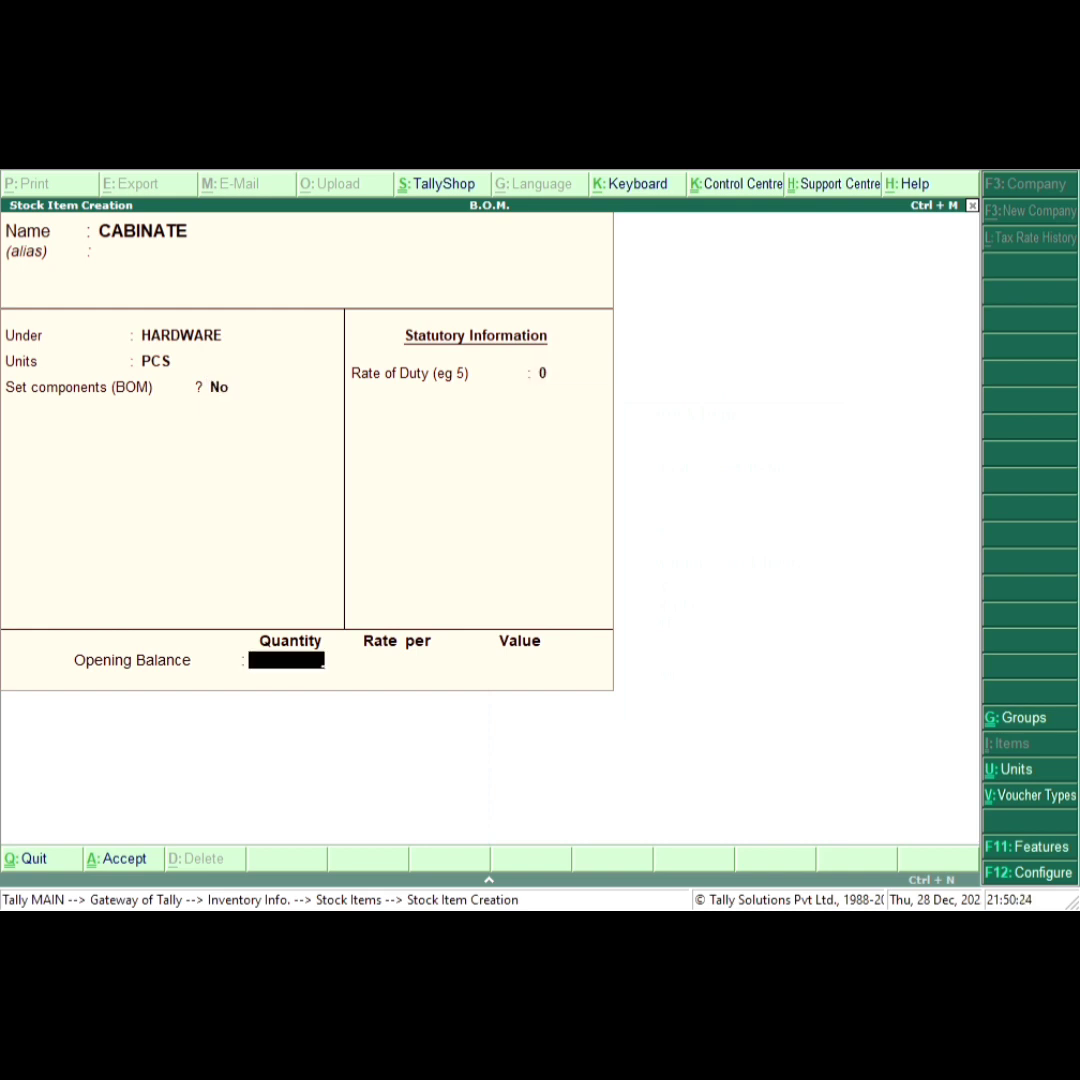
key(Return)
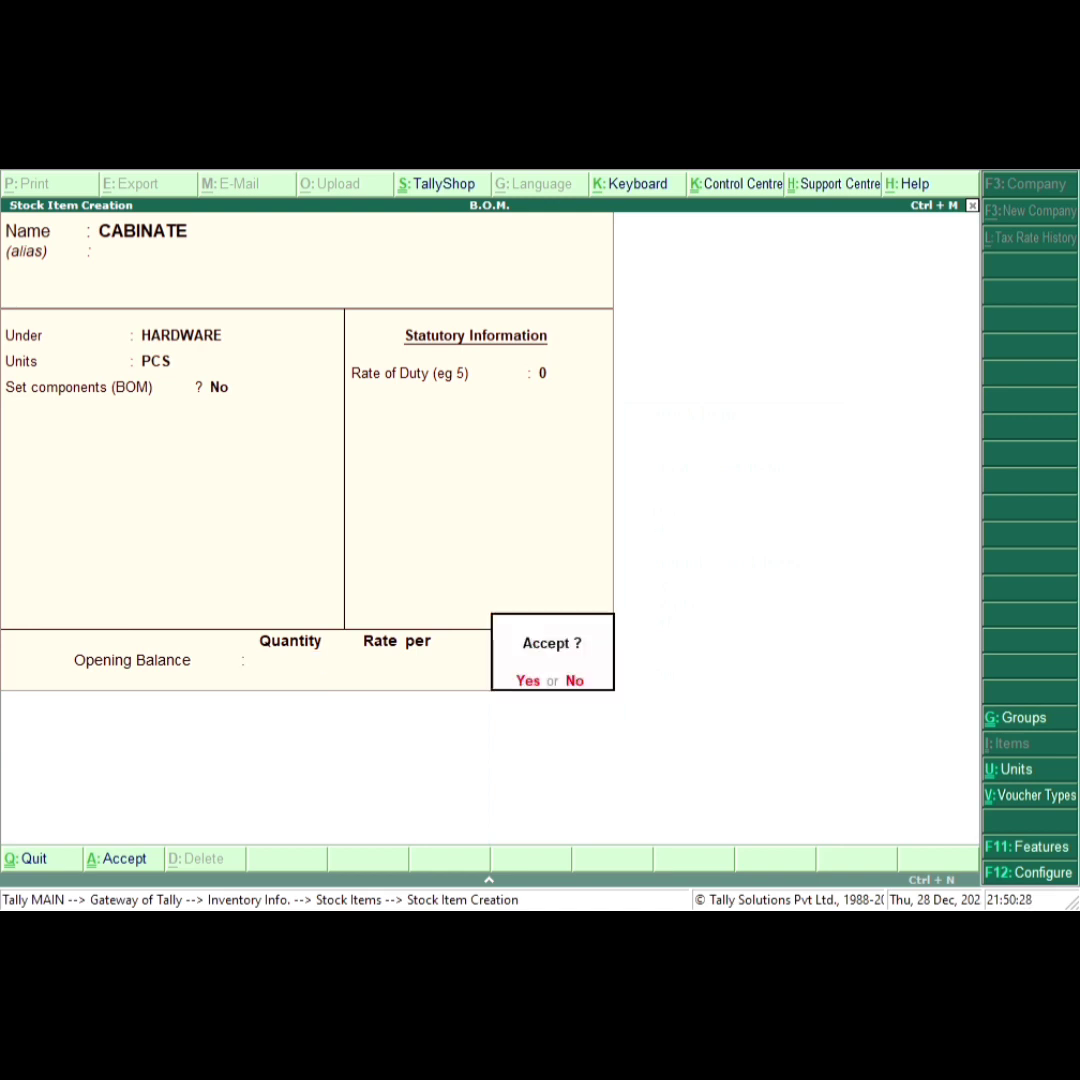
key(Return)
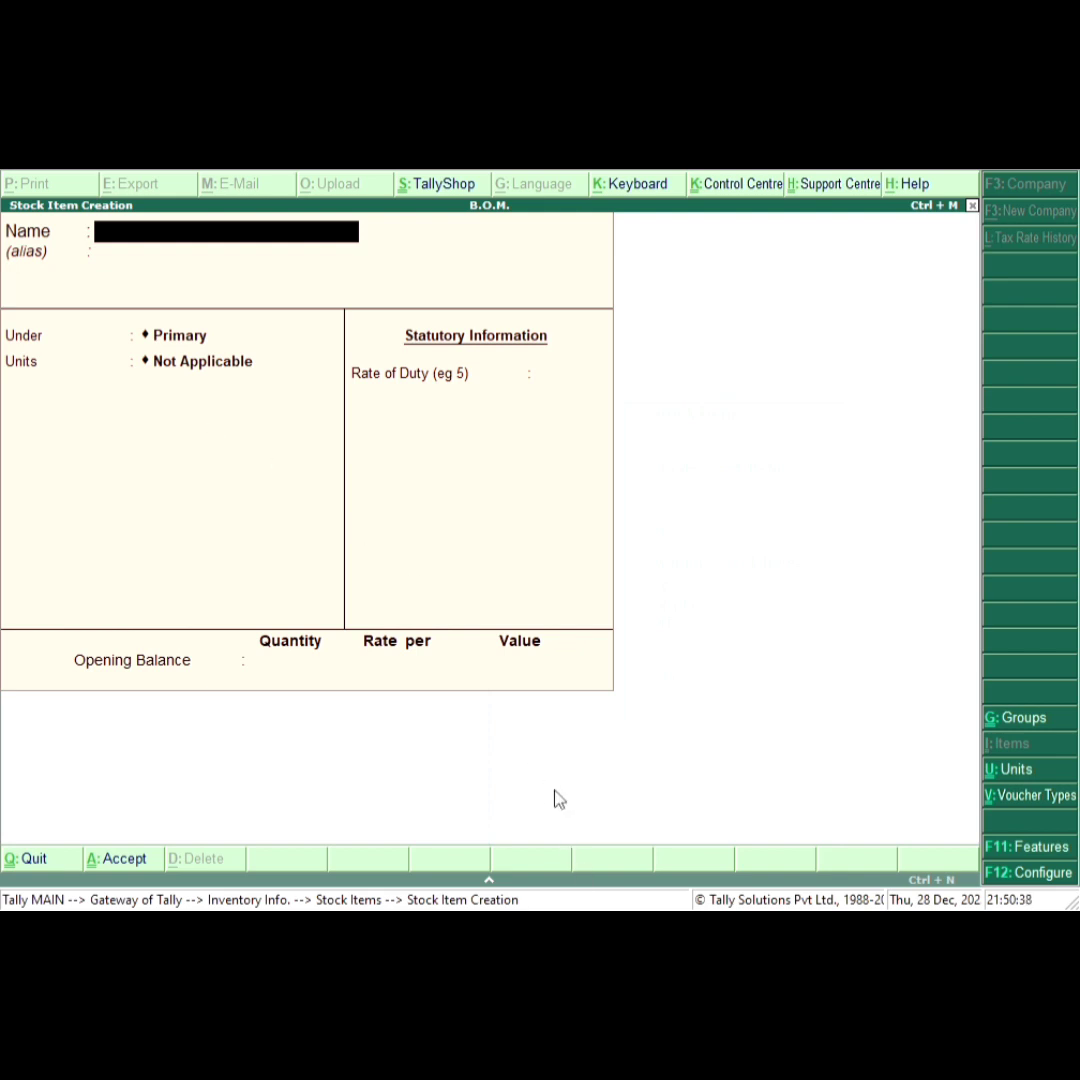
Step: Create the stock item CPU I3 under HARDWARE in PCS, with no BOM components, duty rate 0 and no opening balance
text(CPU I3)
key(Return)
key(Return)
key(Return)
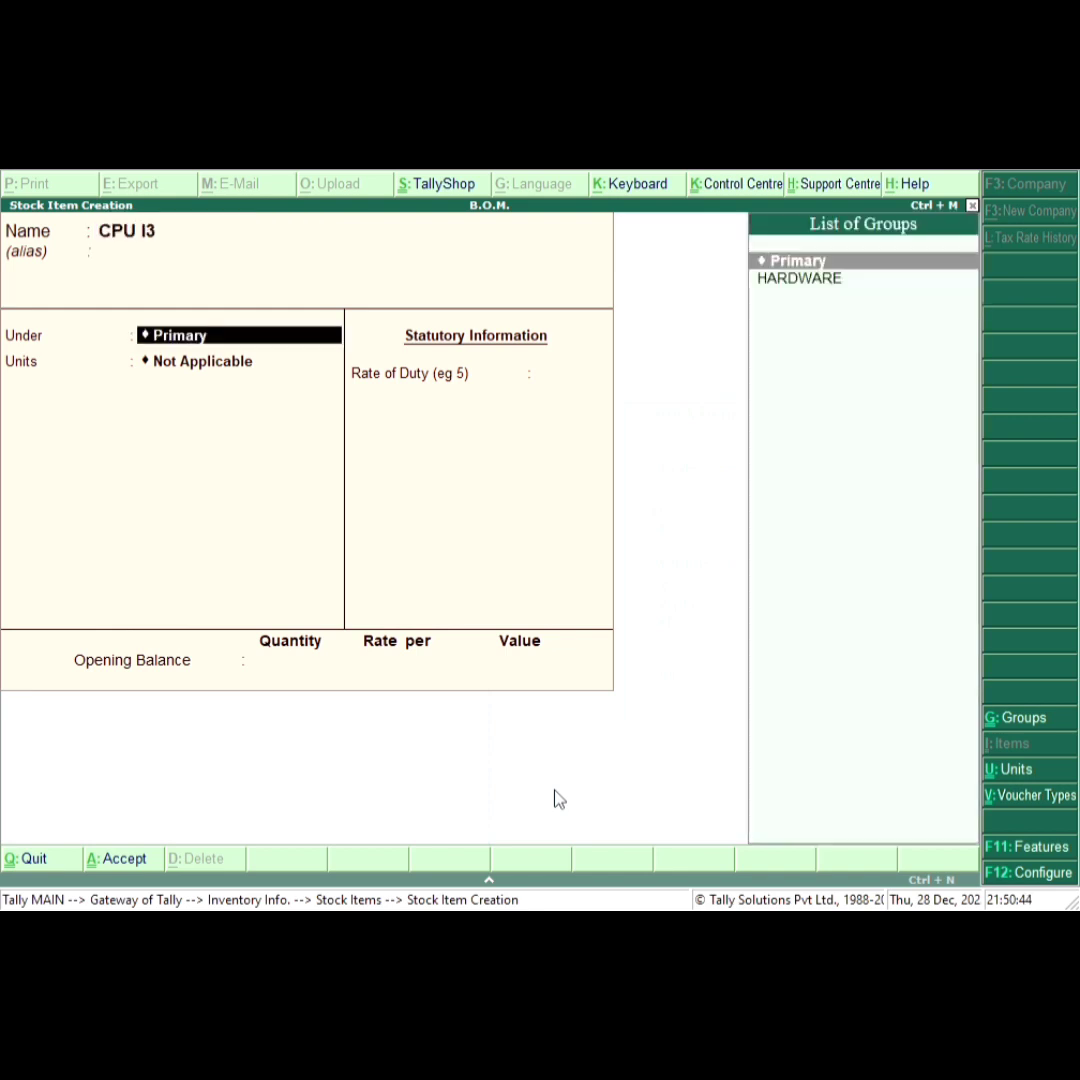
key(BackSpace)
key(Down)
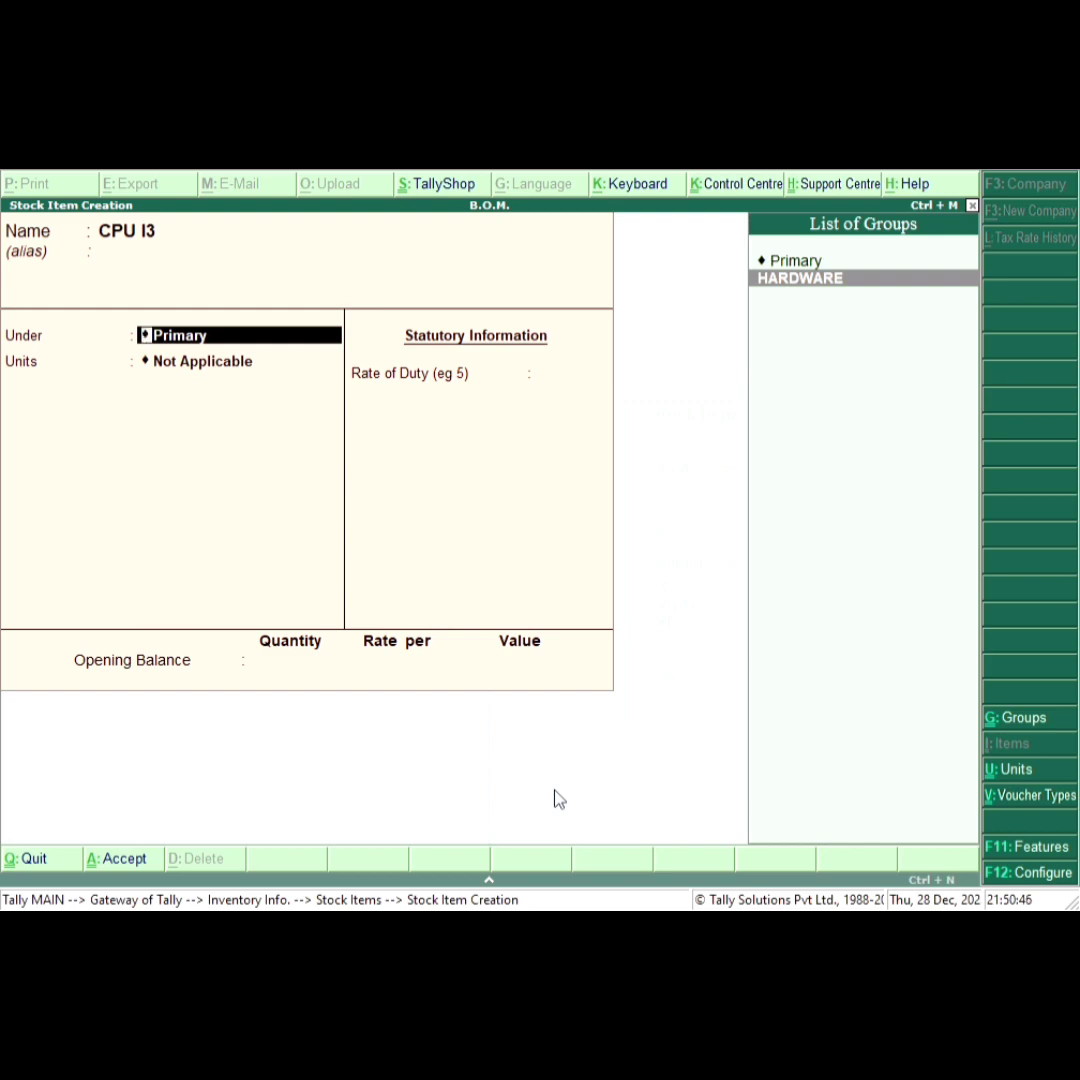
key(Return)
key(Down)
key(Return)
key(Return)
key(Return)
key(Return)
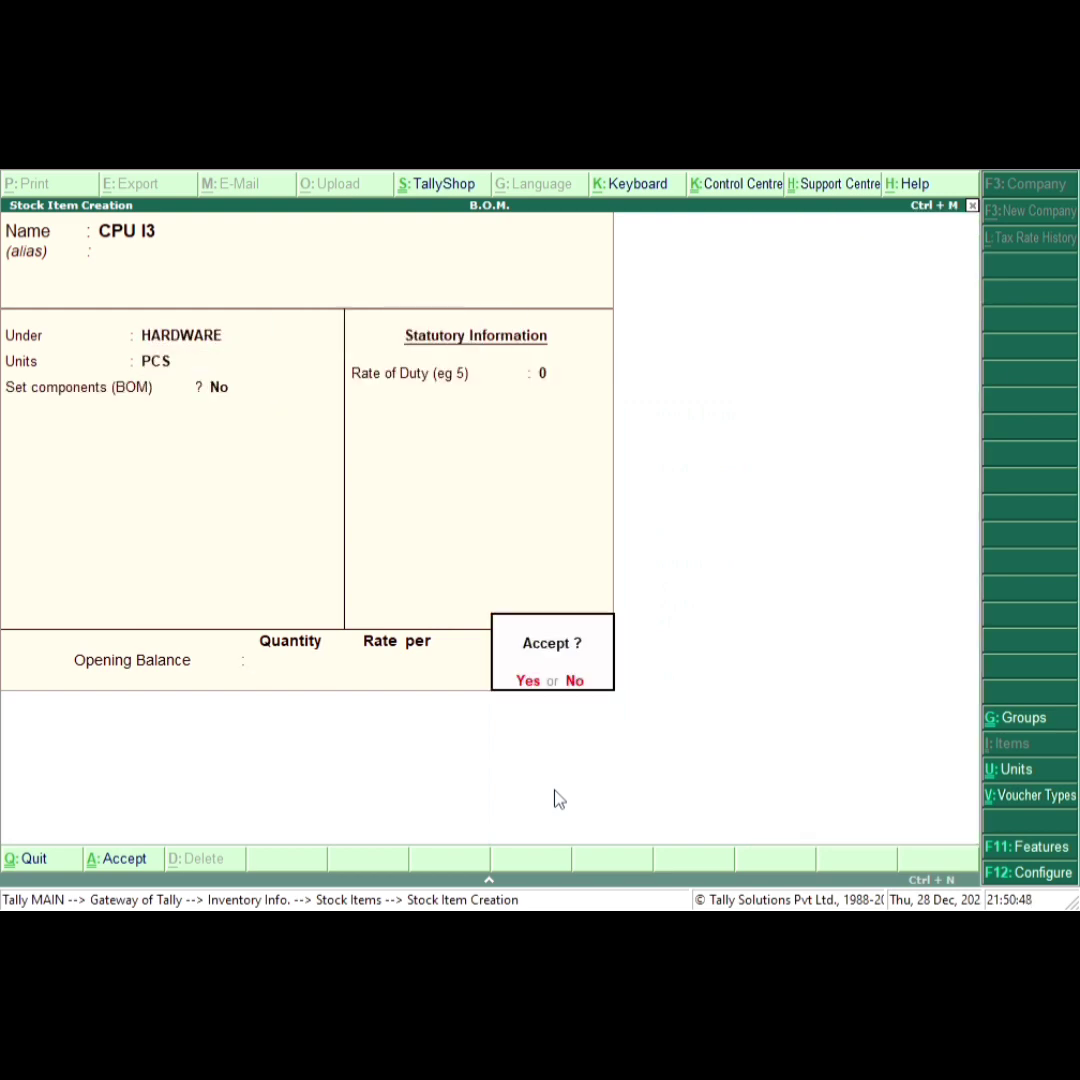
key(Return)
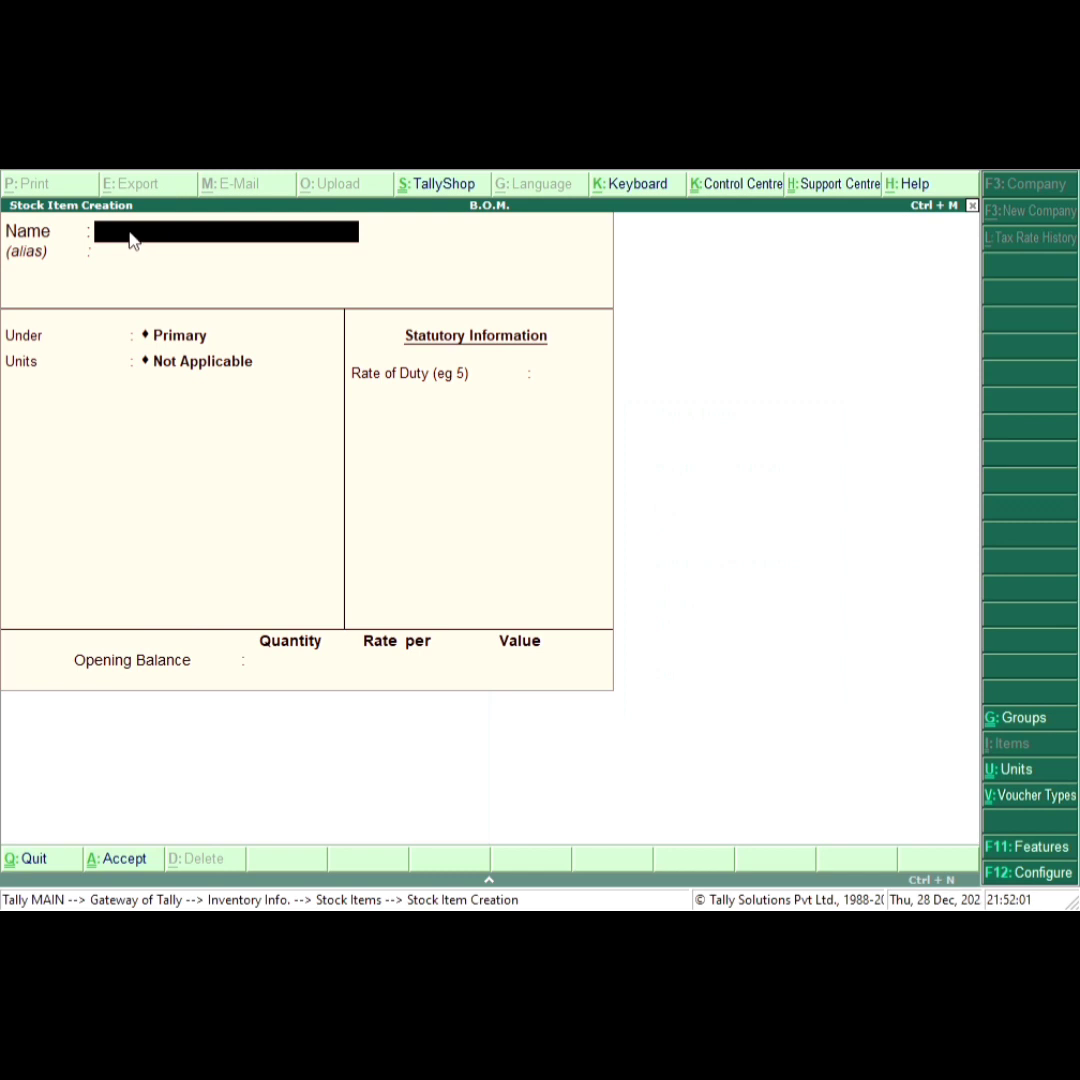
Step: Create the stock item FAN under HARDWARE in PCS, with no BOM components, duty rate 0 and no opening balance
text(FAN)
key(Return)
key(Down)
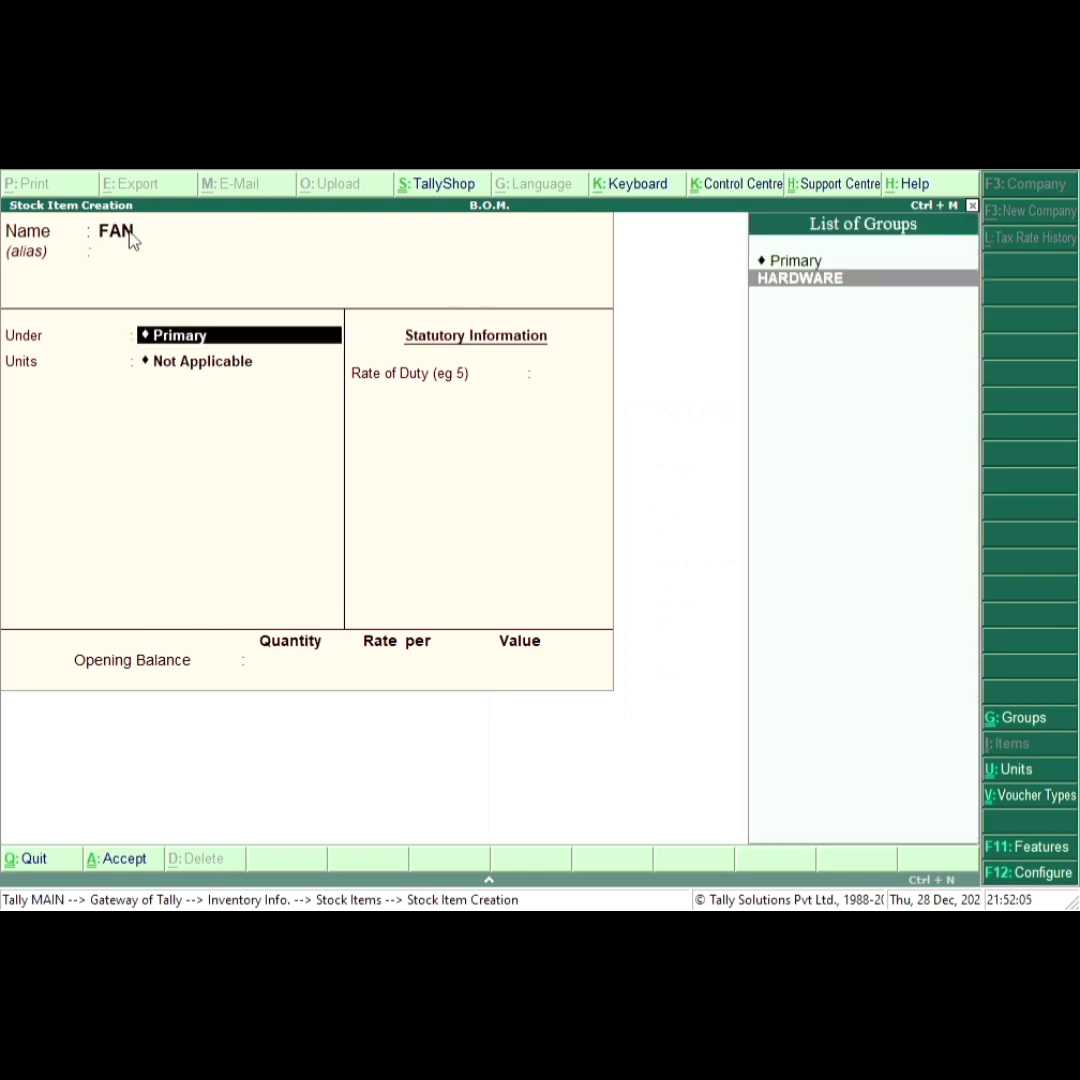
key(Return)
key(Return)
key(Return)
key(Return)
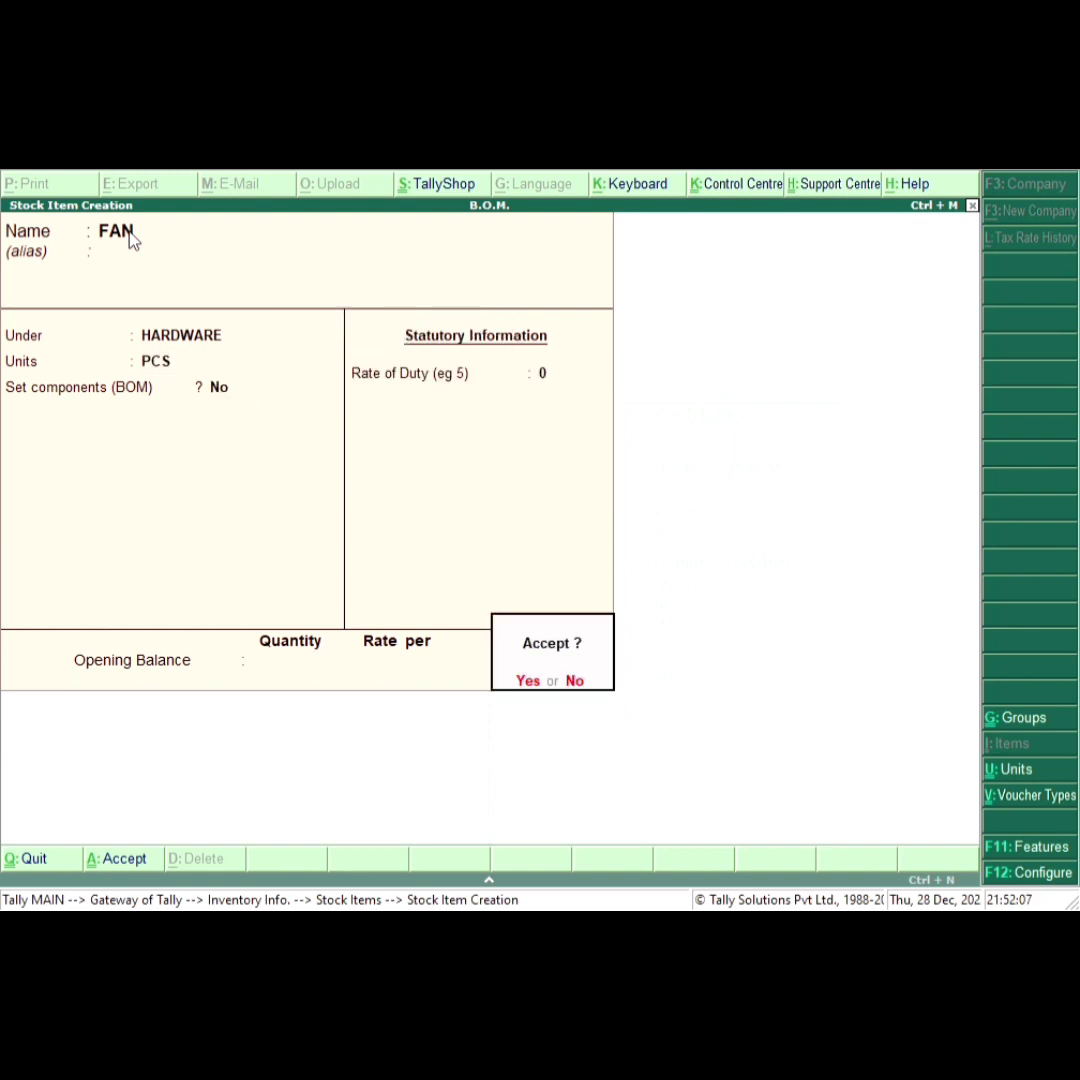
key(y)
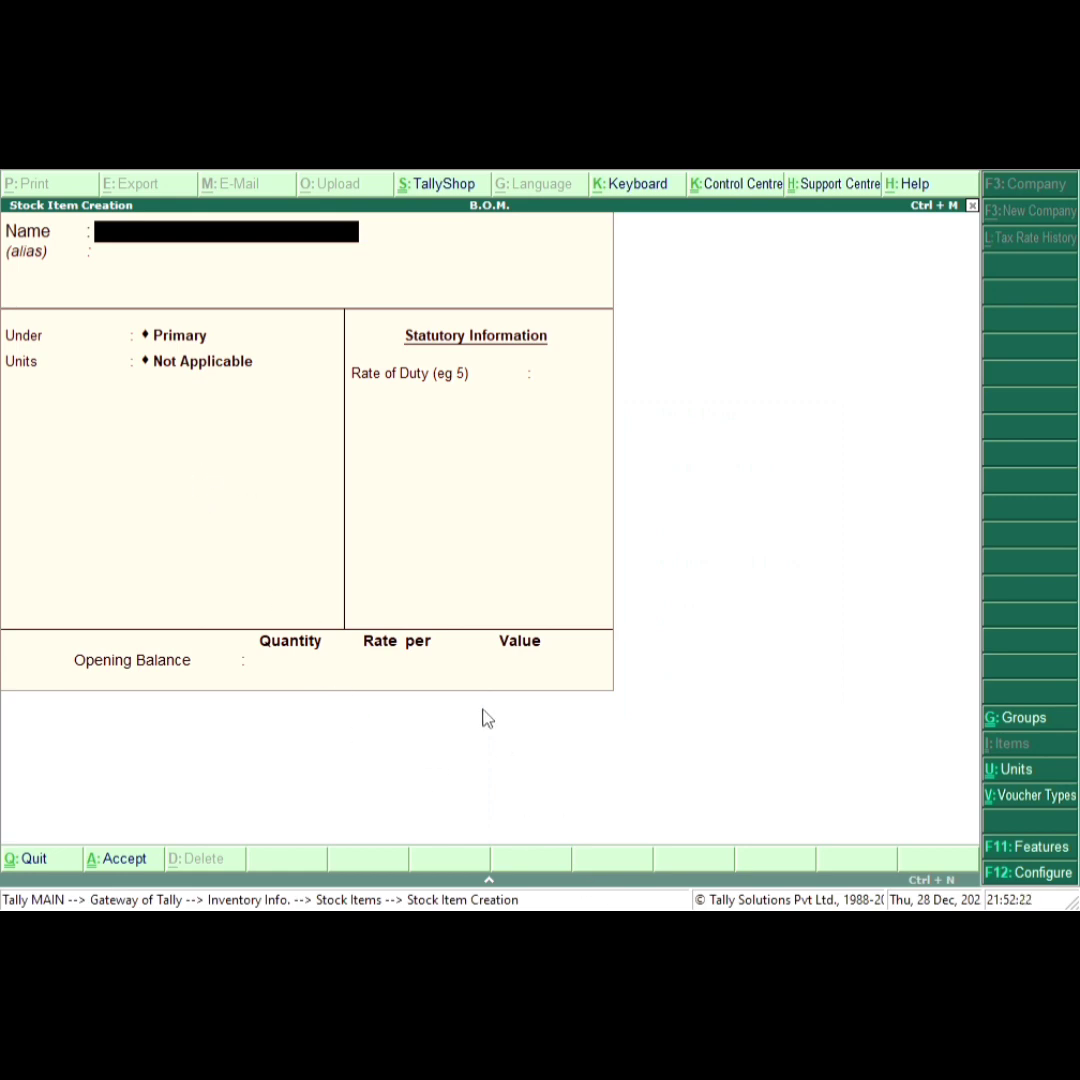
Step: Create the stock item RAM under HARDWARE in PCS, with no BOM components, duty rate 0 and no opening balance
text(RAM)
key(Return)
key(Return)
key(Down)
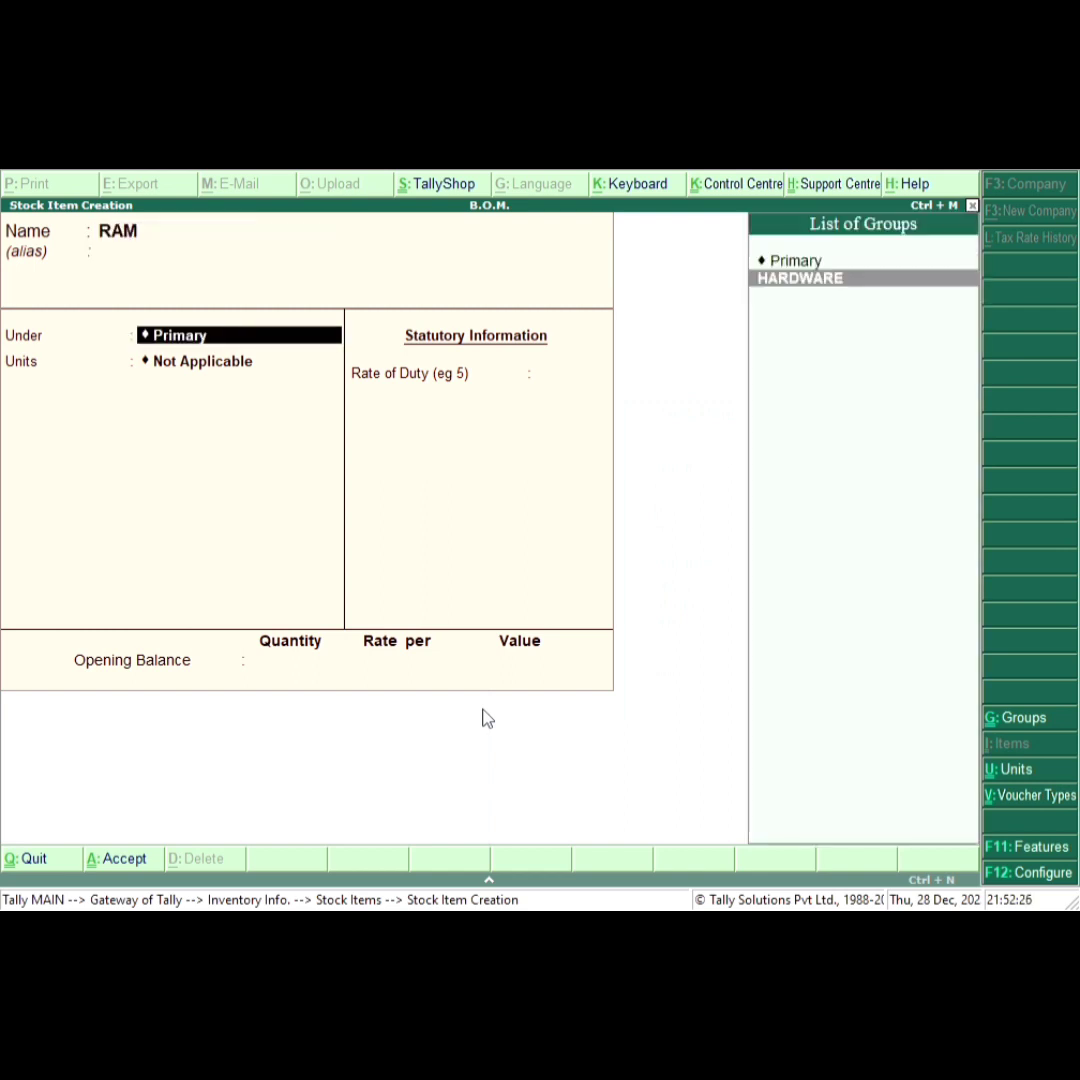
key(Return)
key(Down)
key(Return)
key(Return)
key(Return)
key(Return)
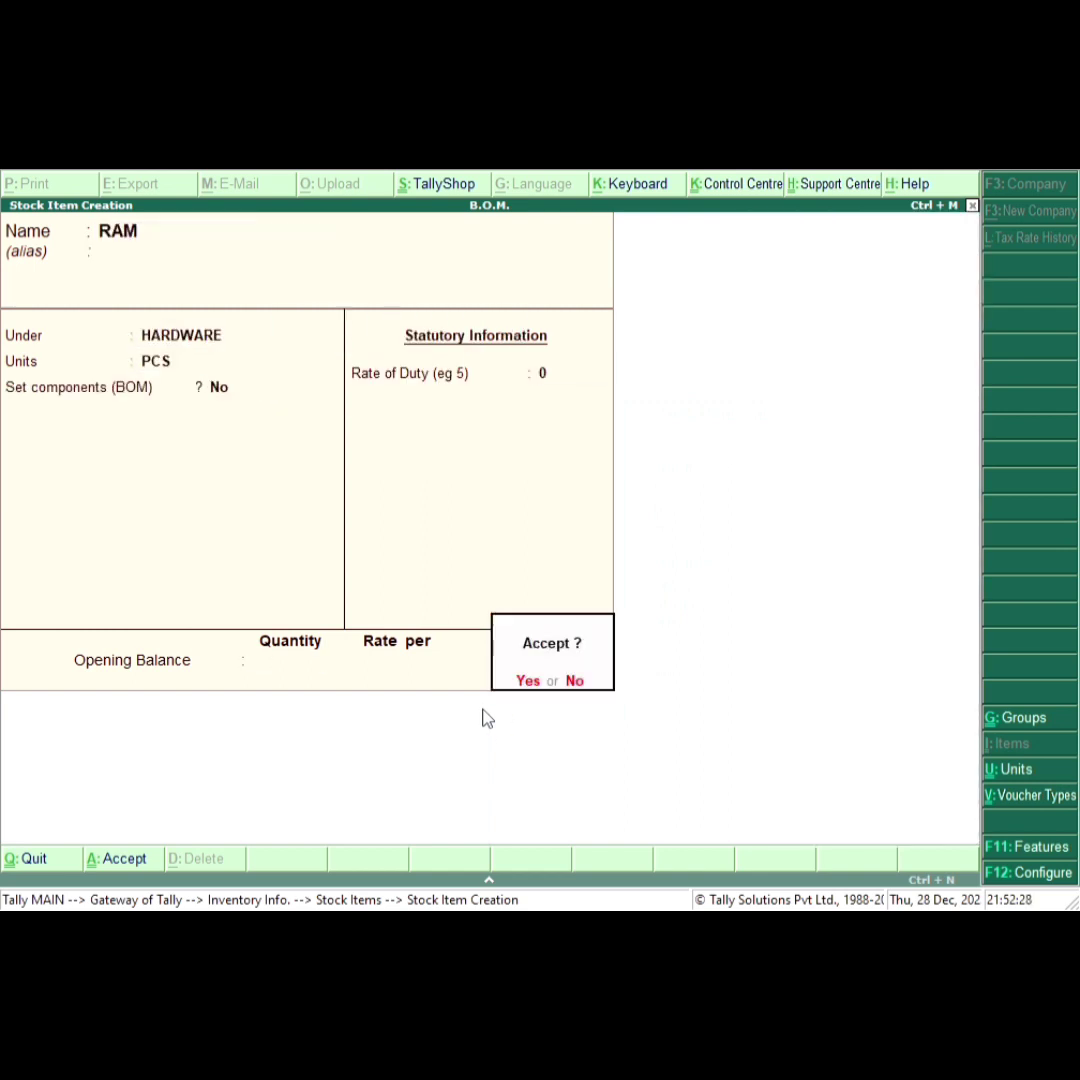
key(Return)
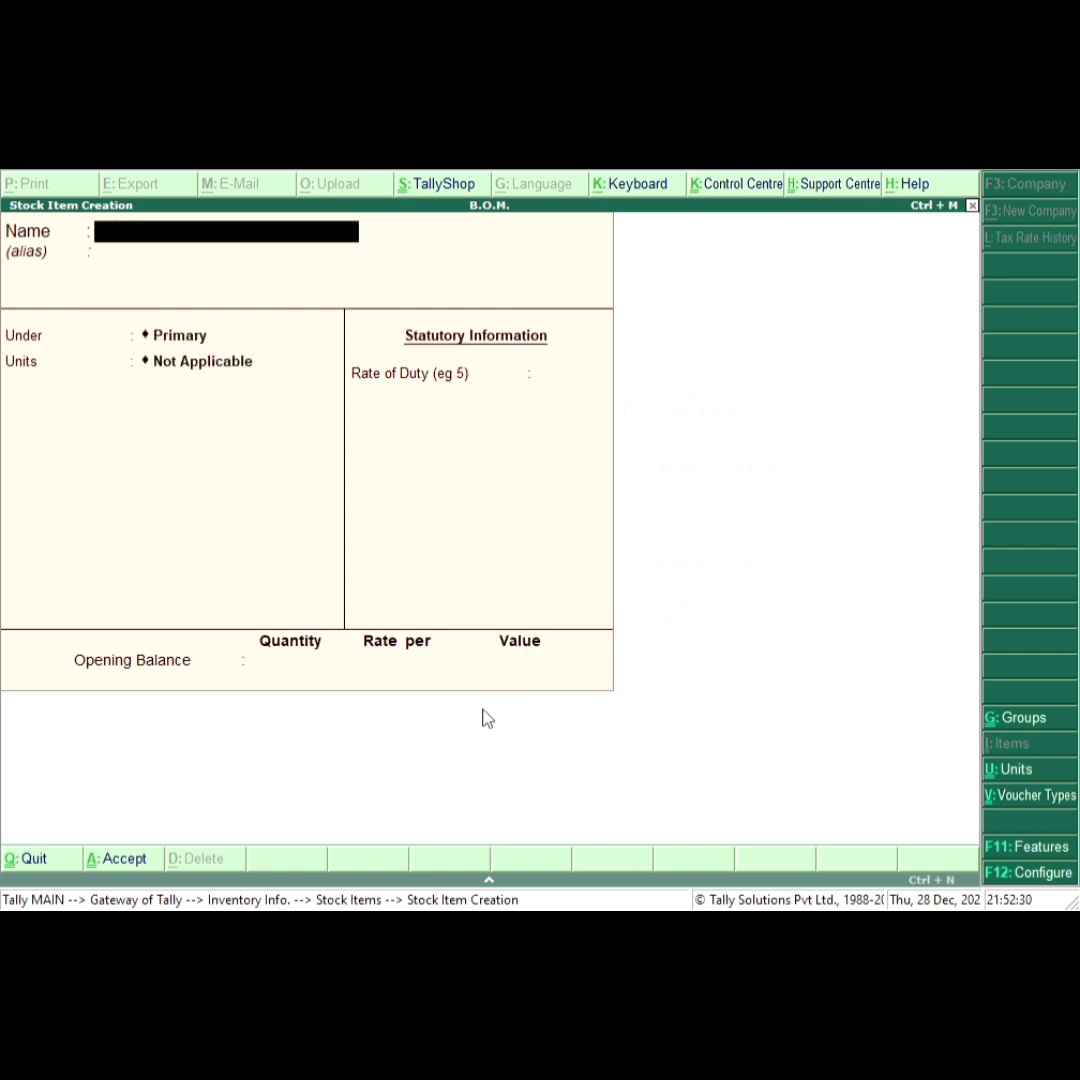
Step: Create the stock item SSD under HARDWARE in PCS, with no BOM components, duty rate 0 and no opening balance
text(SSD)
key(Return)
key(Return)
key(Return)
key(Return)
key(BackSpace)
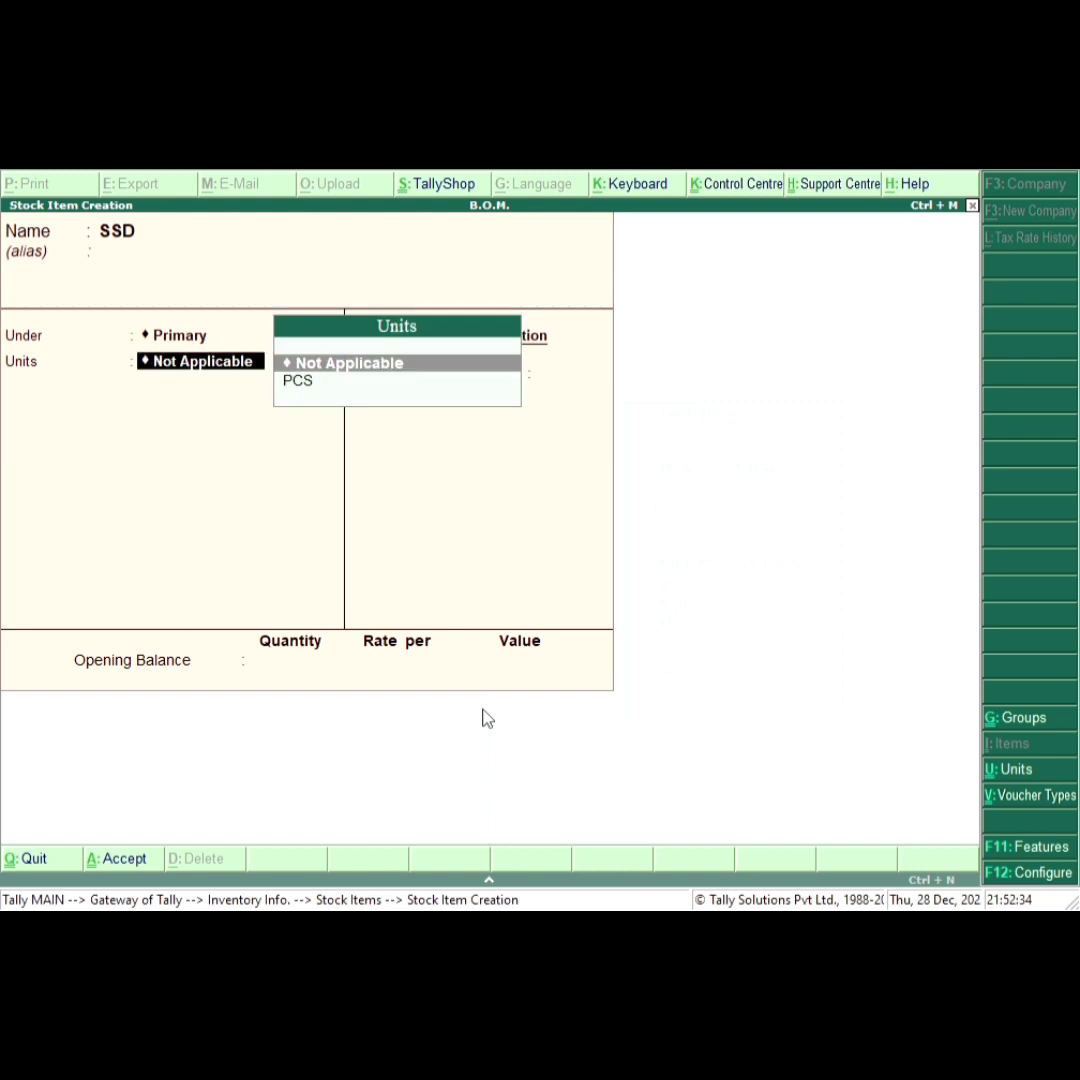
key(BackSpace)
key(Down)
key(Return)
key(Down)
key(Return)
key(Return)
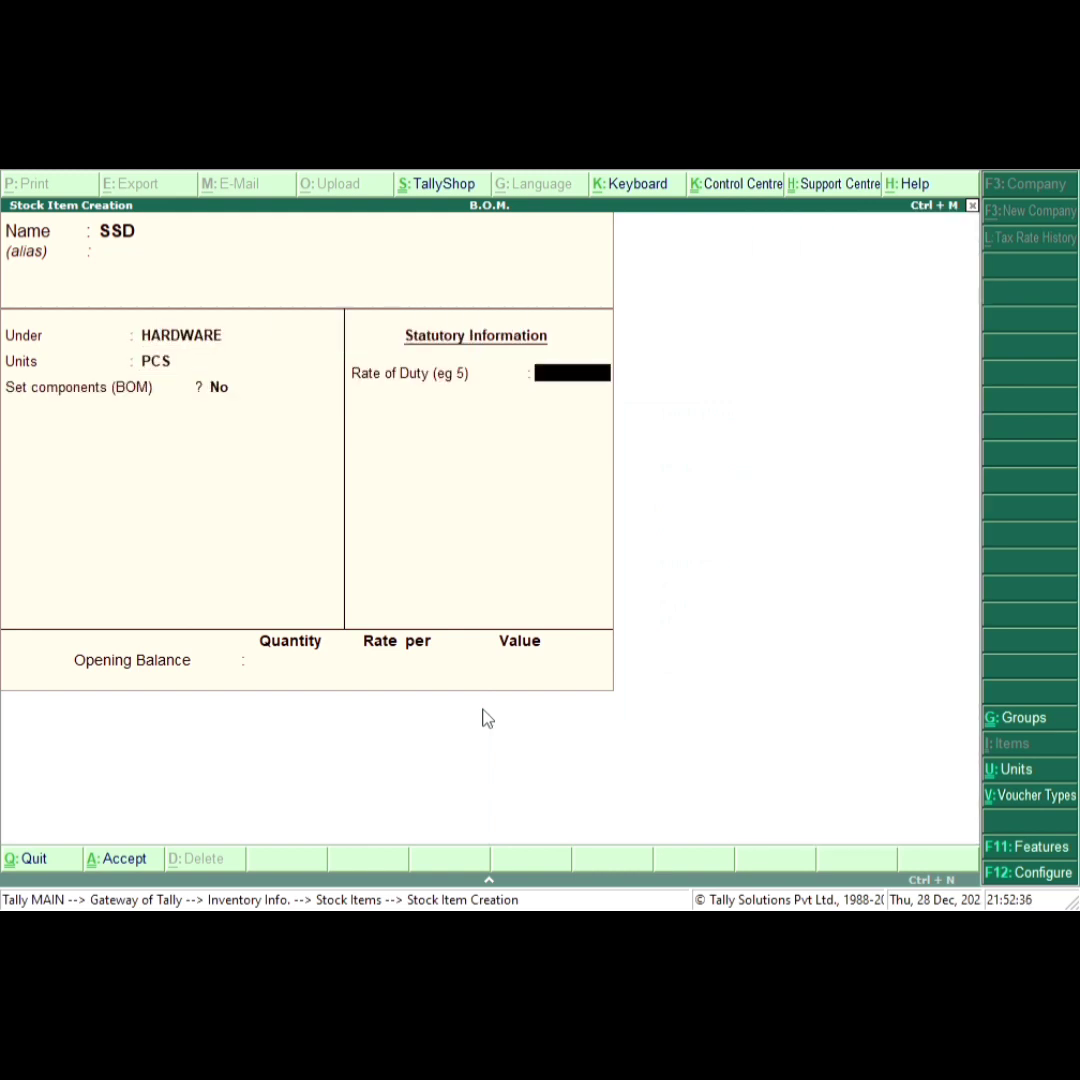
key(Return)
key(Return)
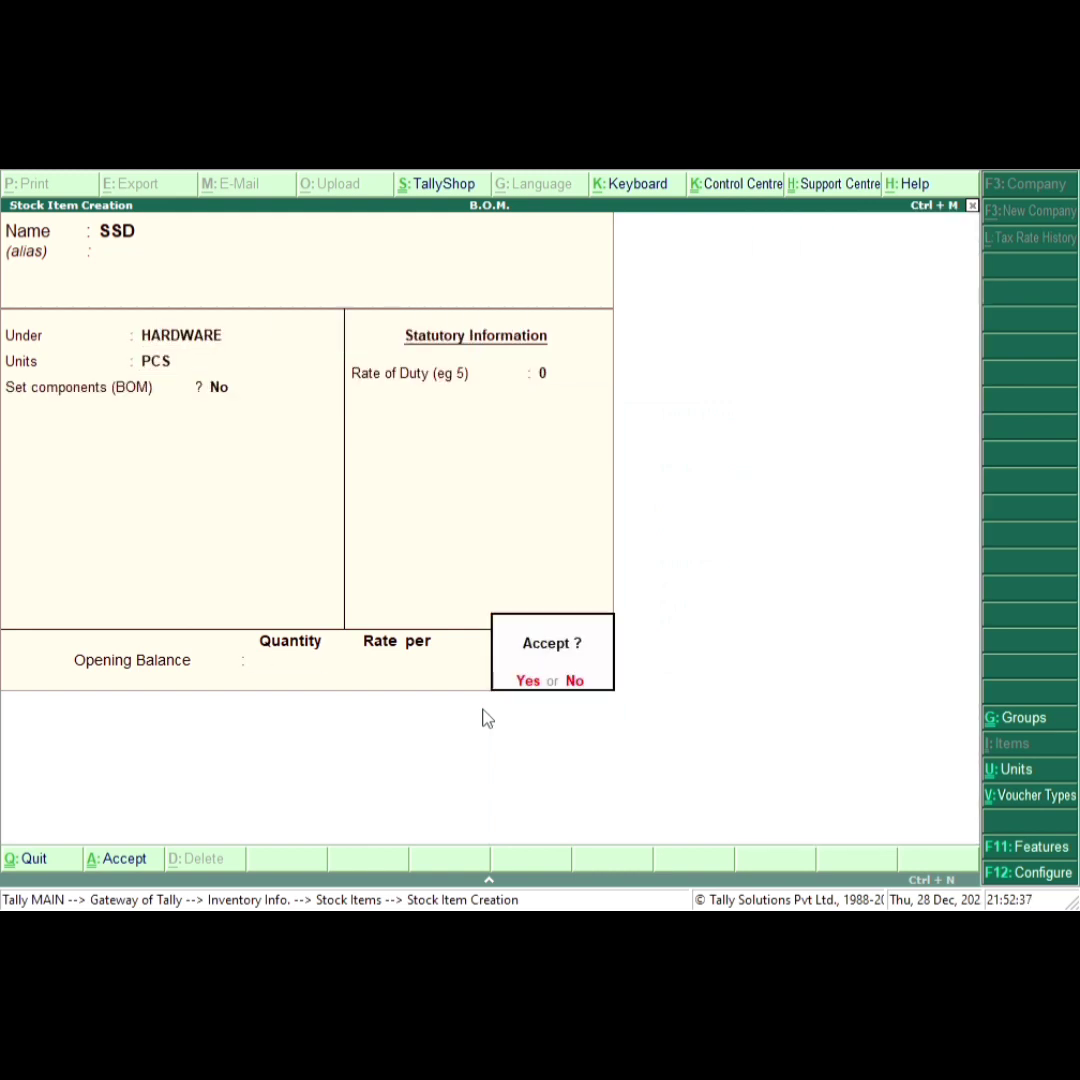
key(Return)
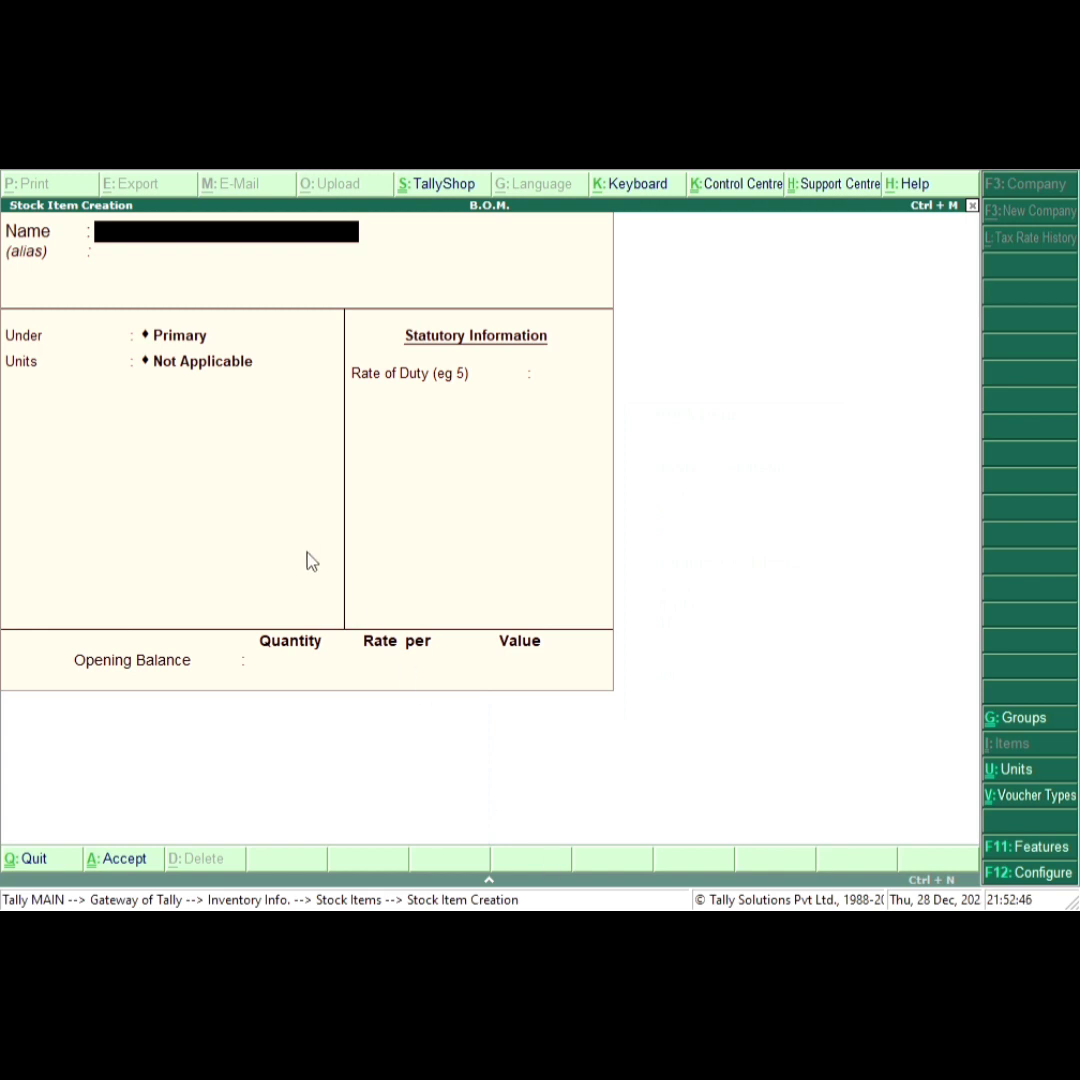
Step: Create the stock item KEYBOARD under HARDWARE in PCS, with no BOM components, duty rate 0 and no opening balance
text(KEYBOARD)
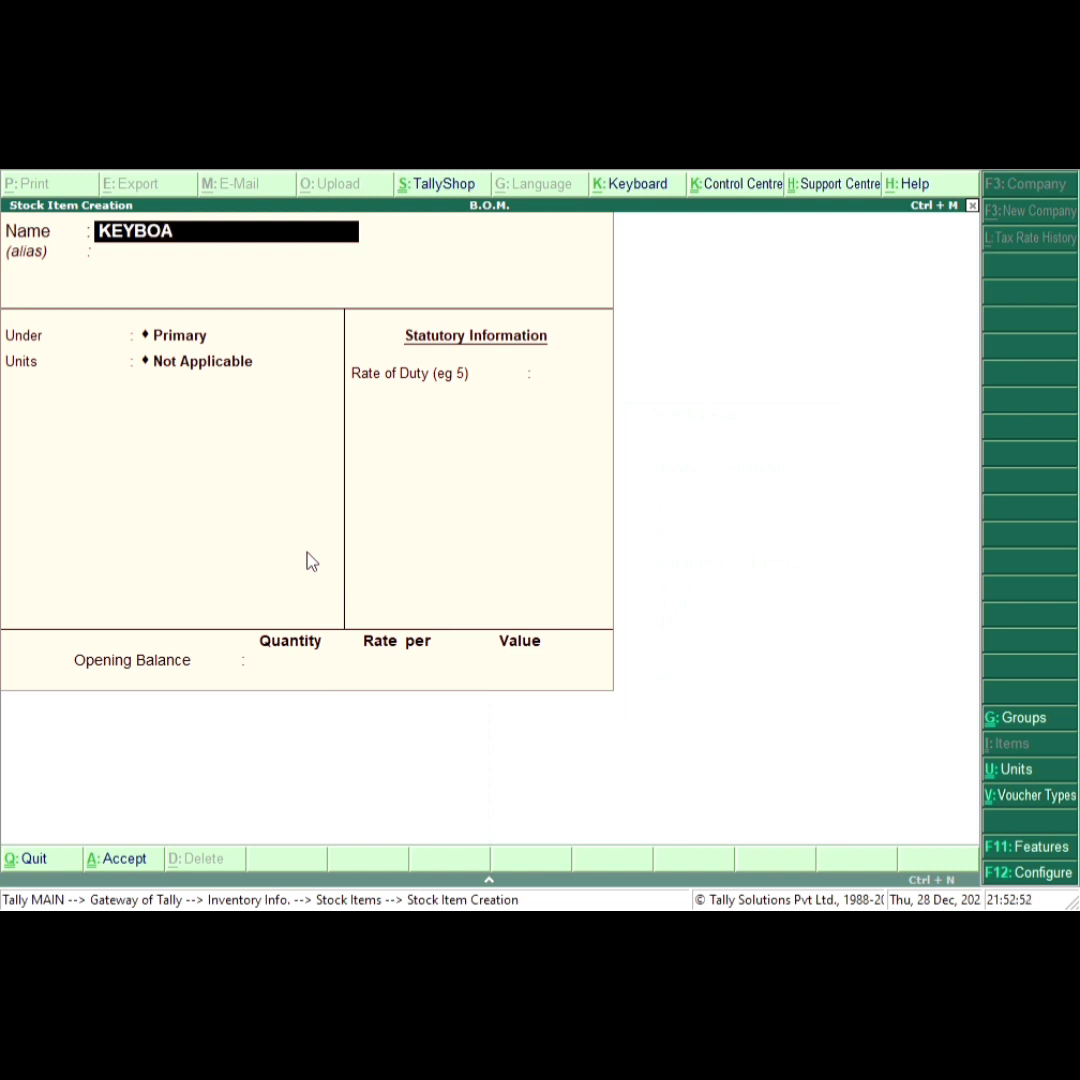
key(Return)
key(Return)
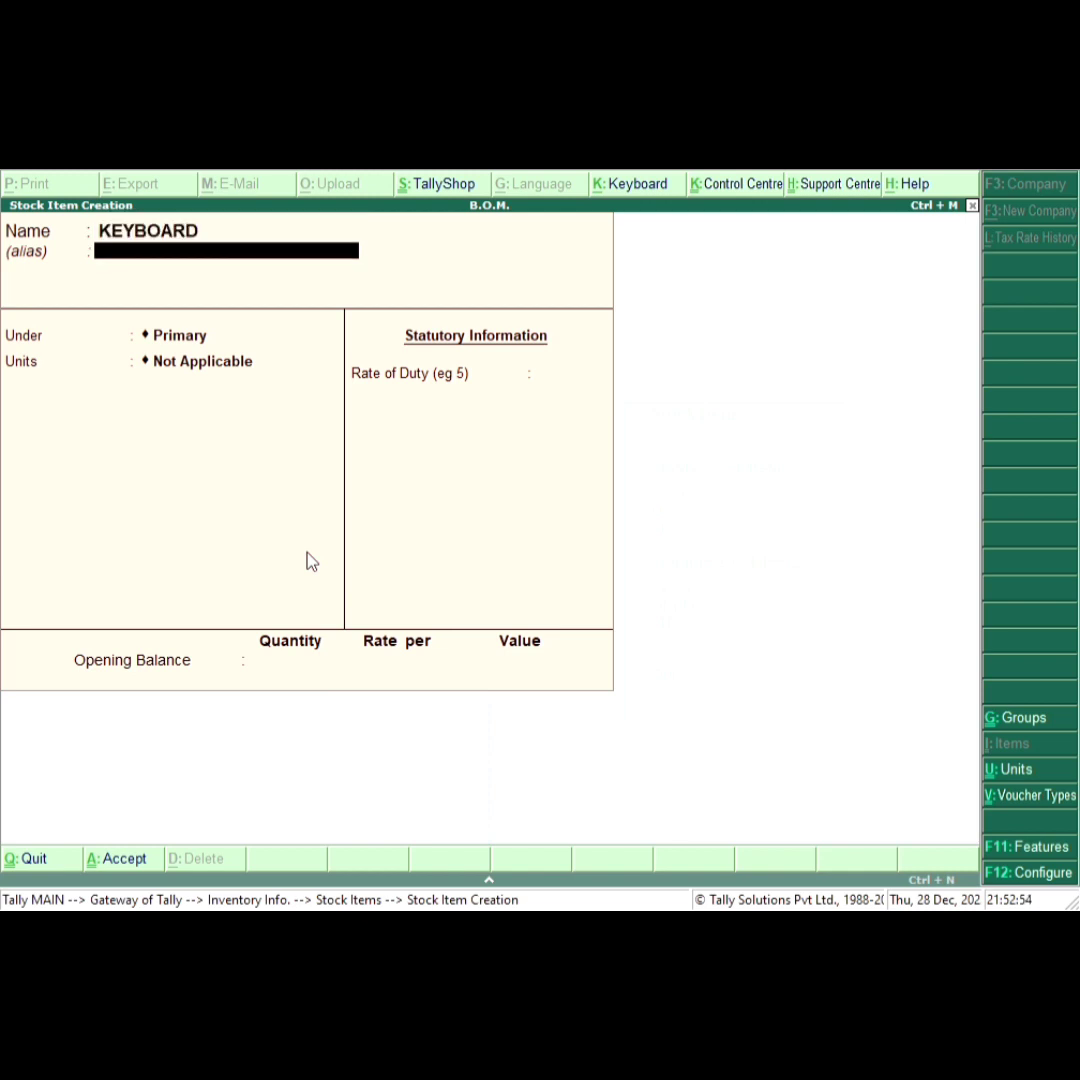
key(Return)
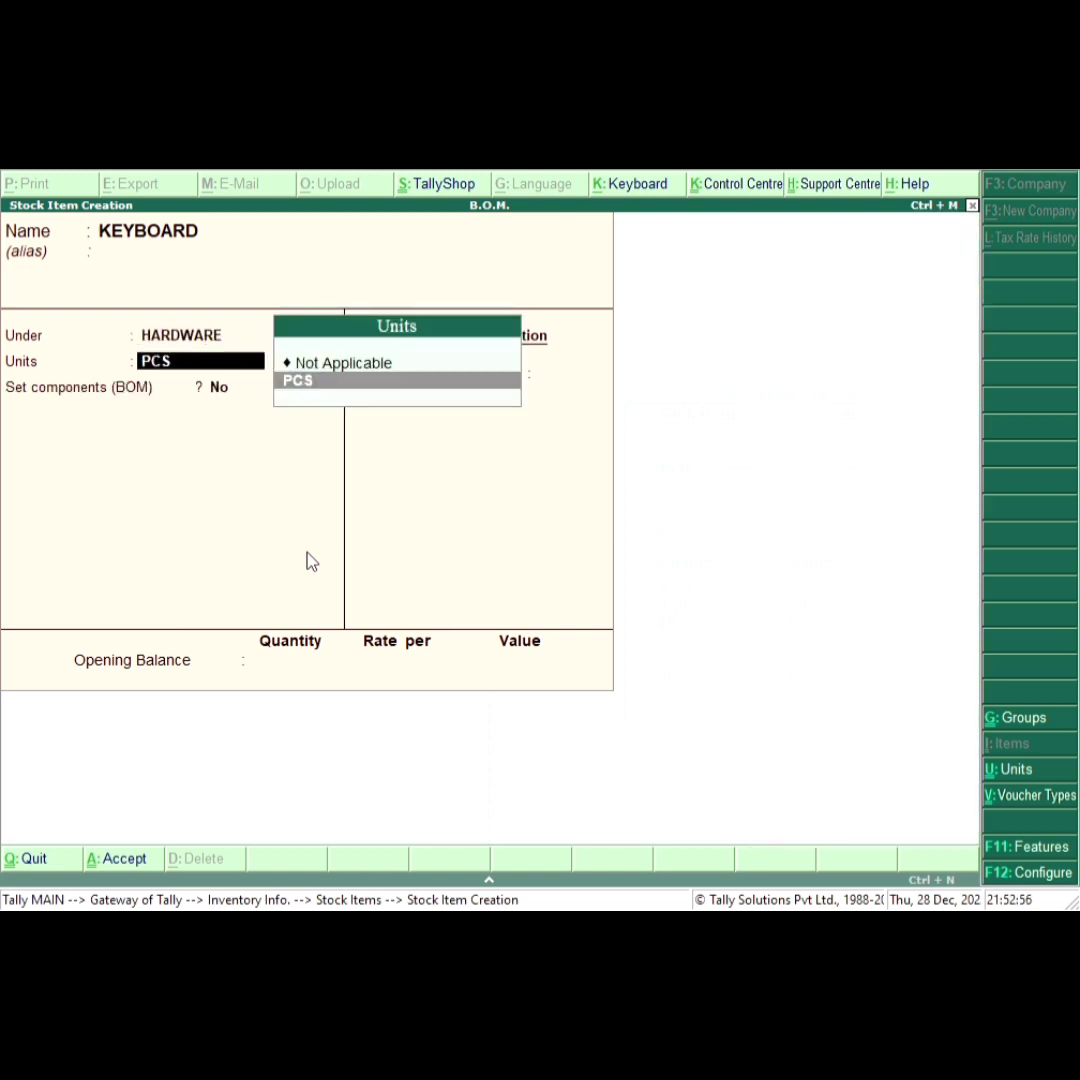
key(Return)
key(Return)
key(Return)
key(Return)
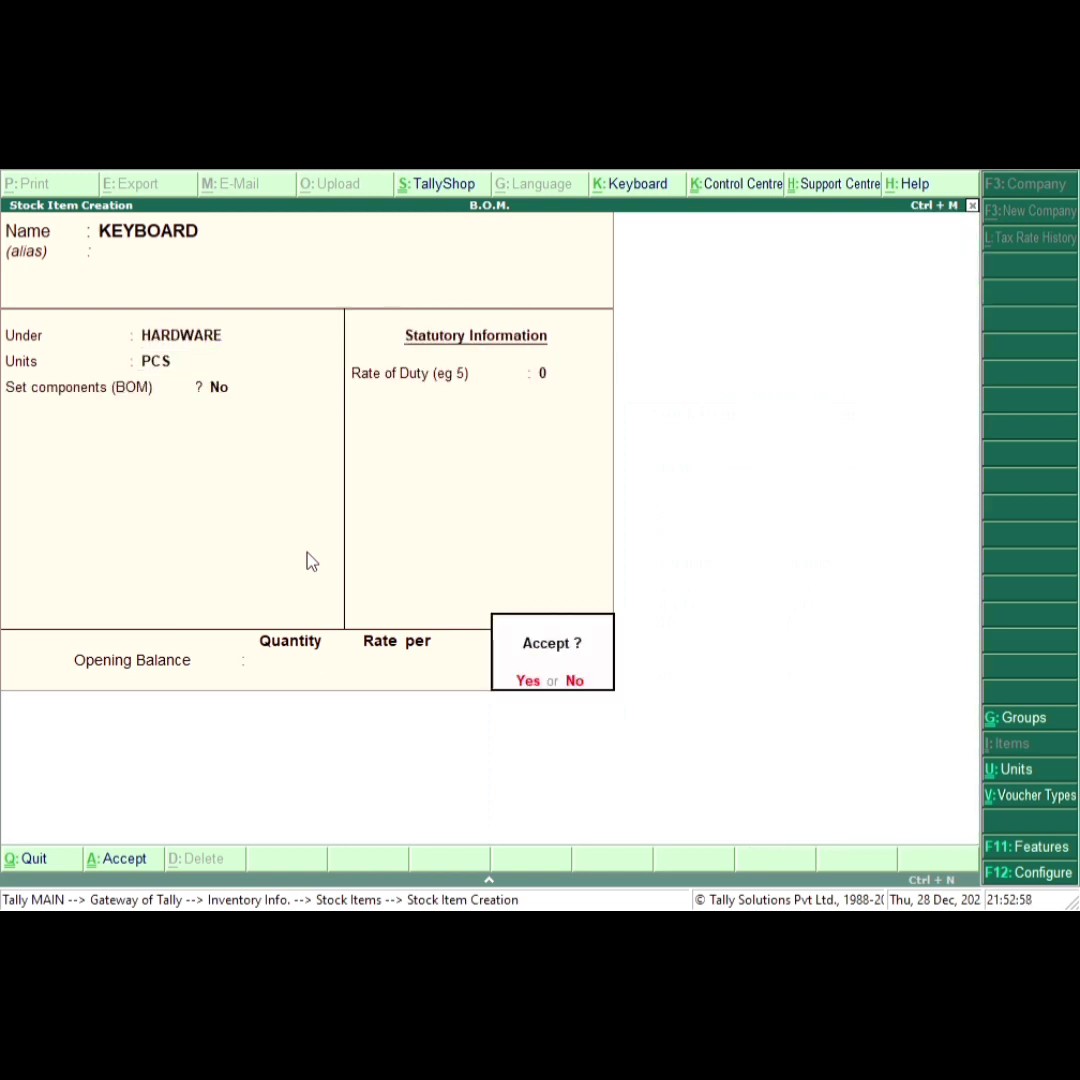
key(Return)
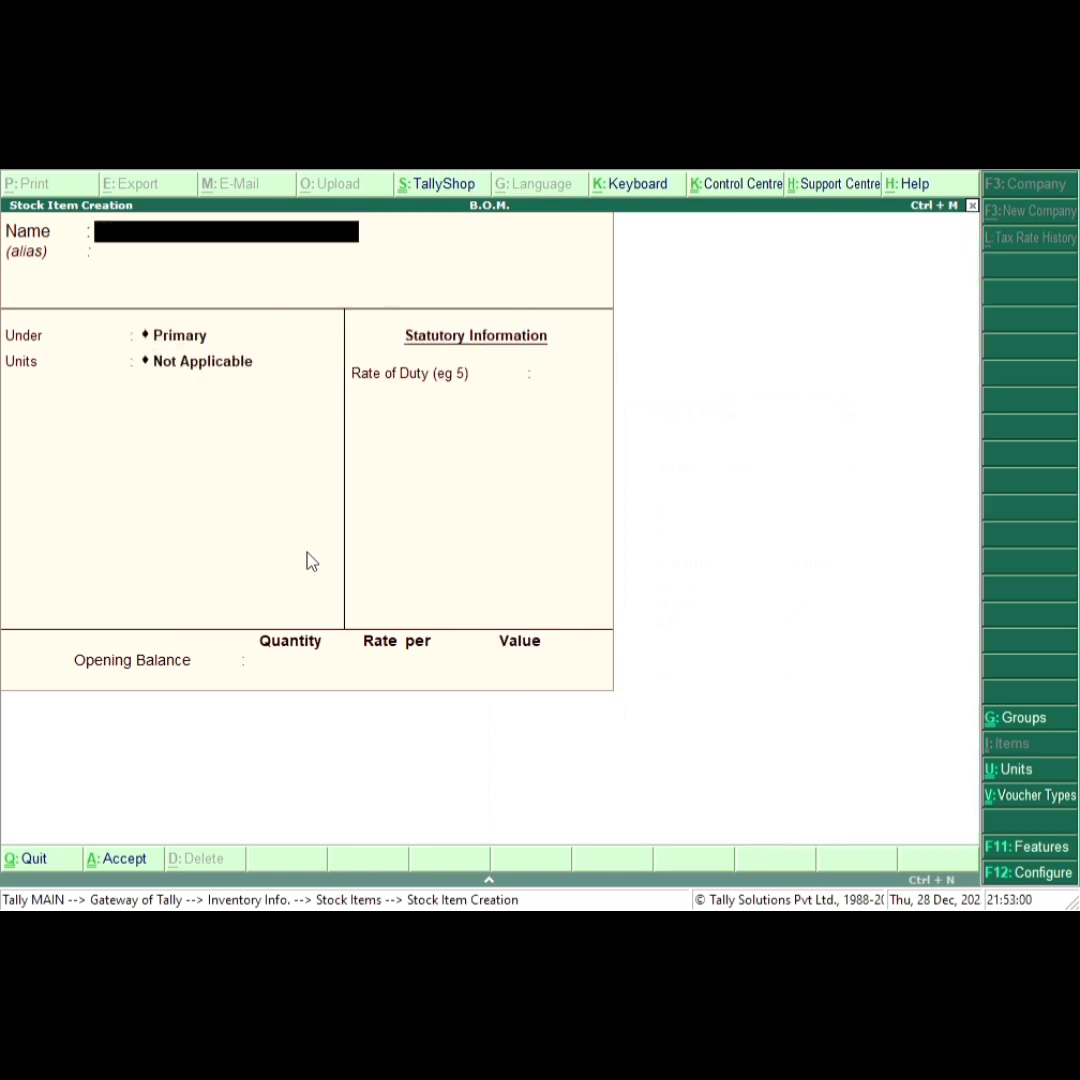
Step: Create the stock item MOUSE under HARDWARE in PCS, with no BOM components, duty rate 0 and no opening balance
text(MOUSE)
key(Return)
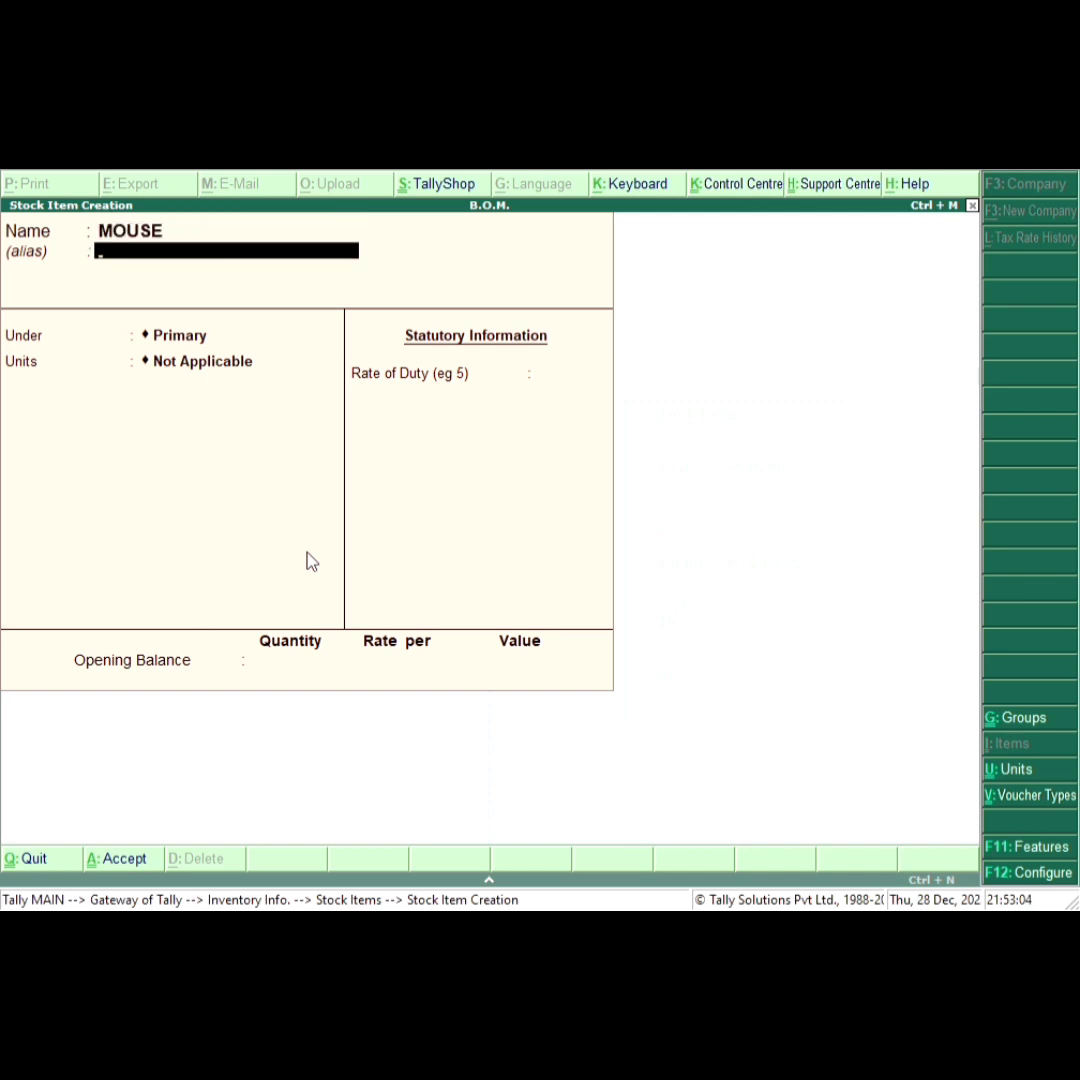
key(Return)
key(Down)
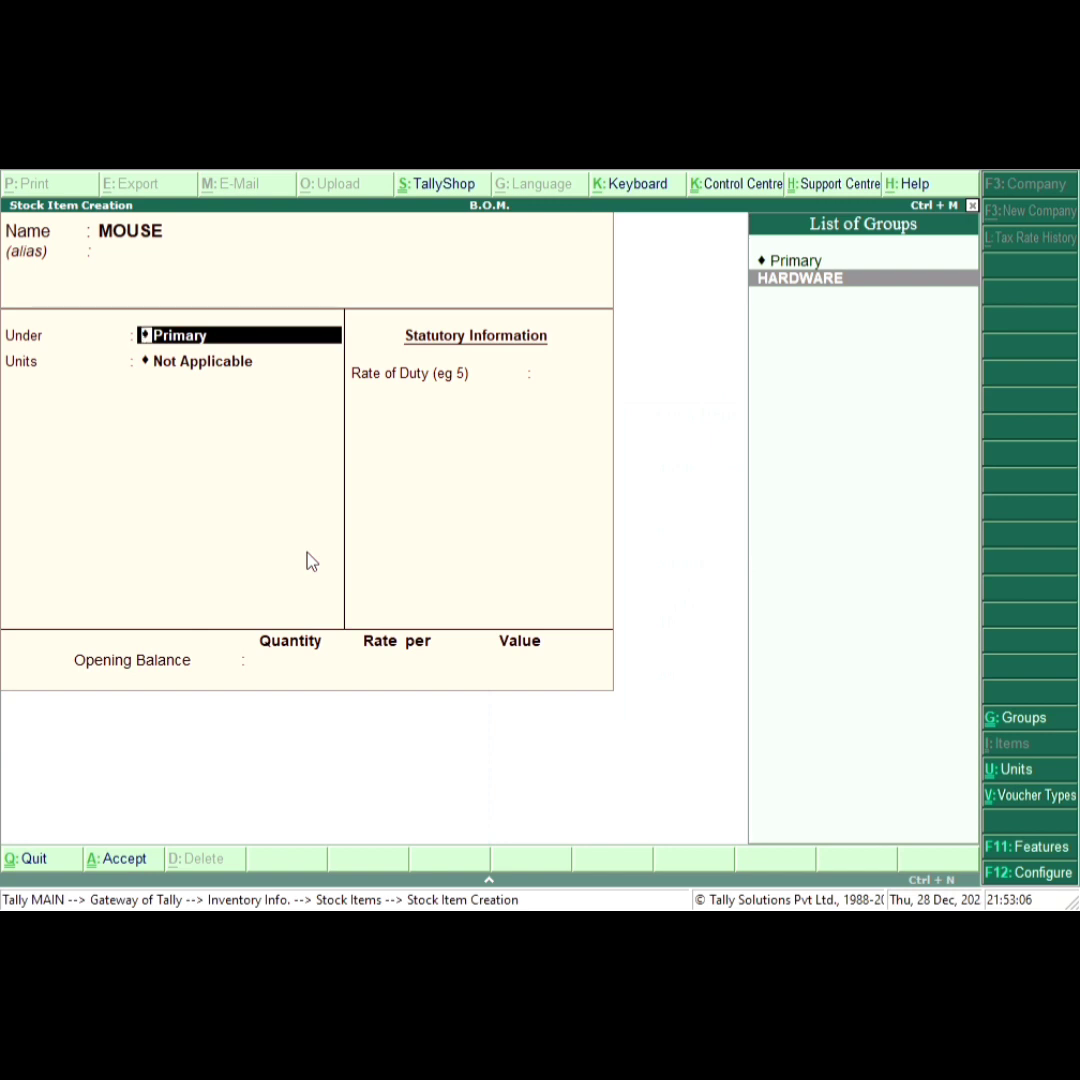
key(Return)
key(Return)
key(Return)
key(Return)
key(Return)
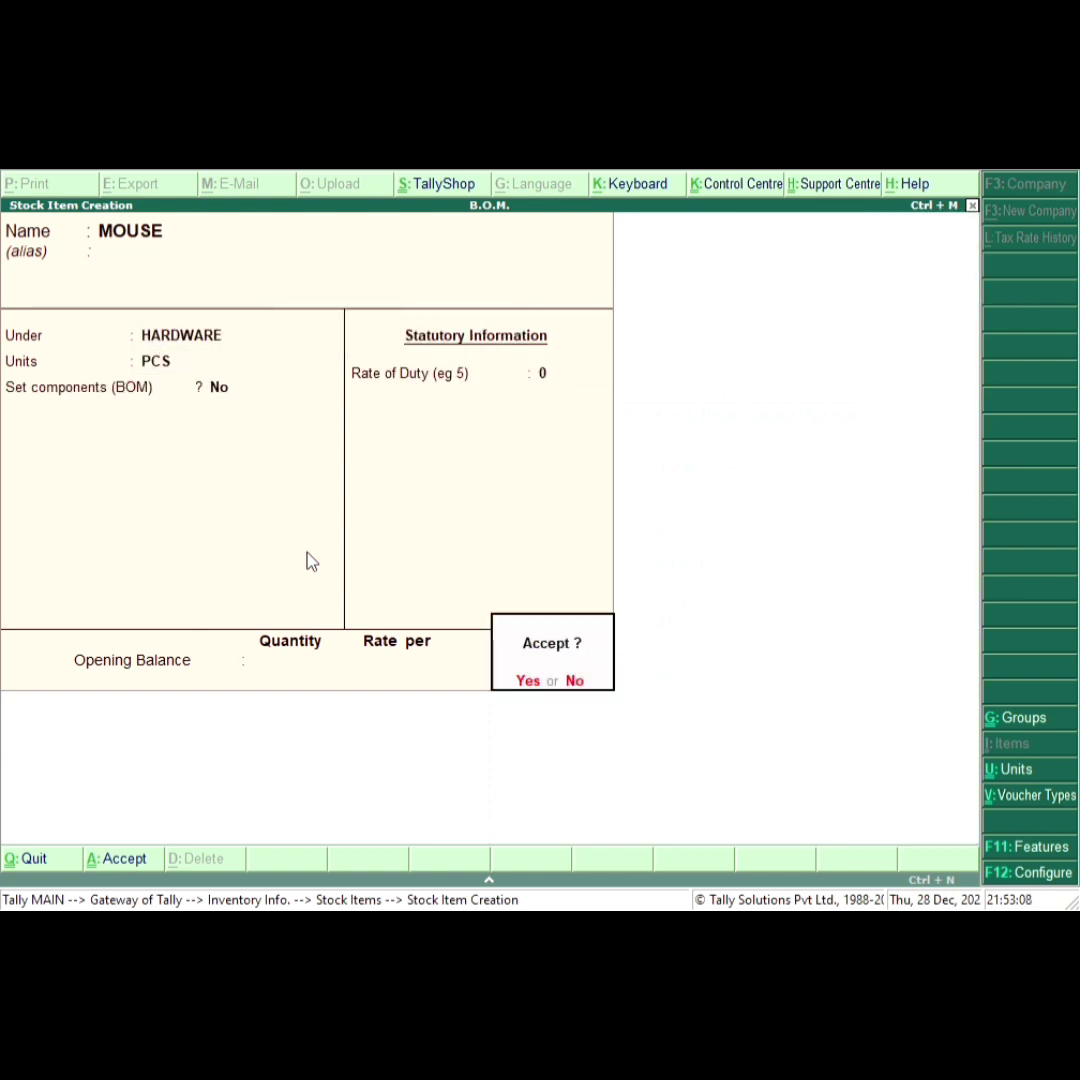
key(Return)
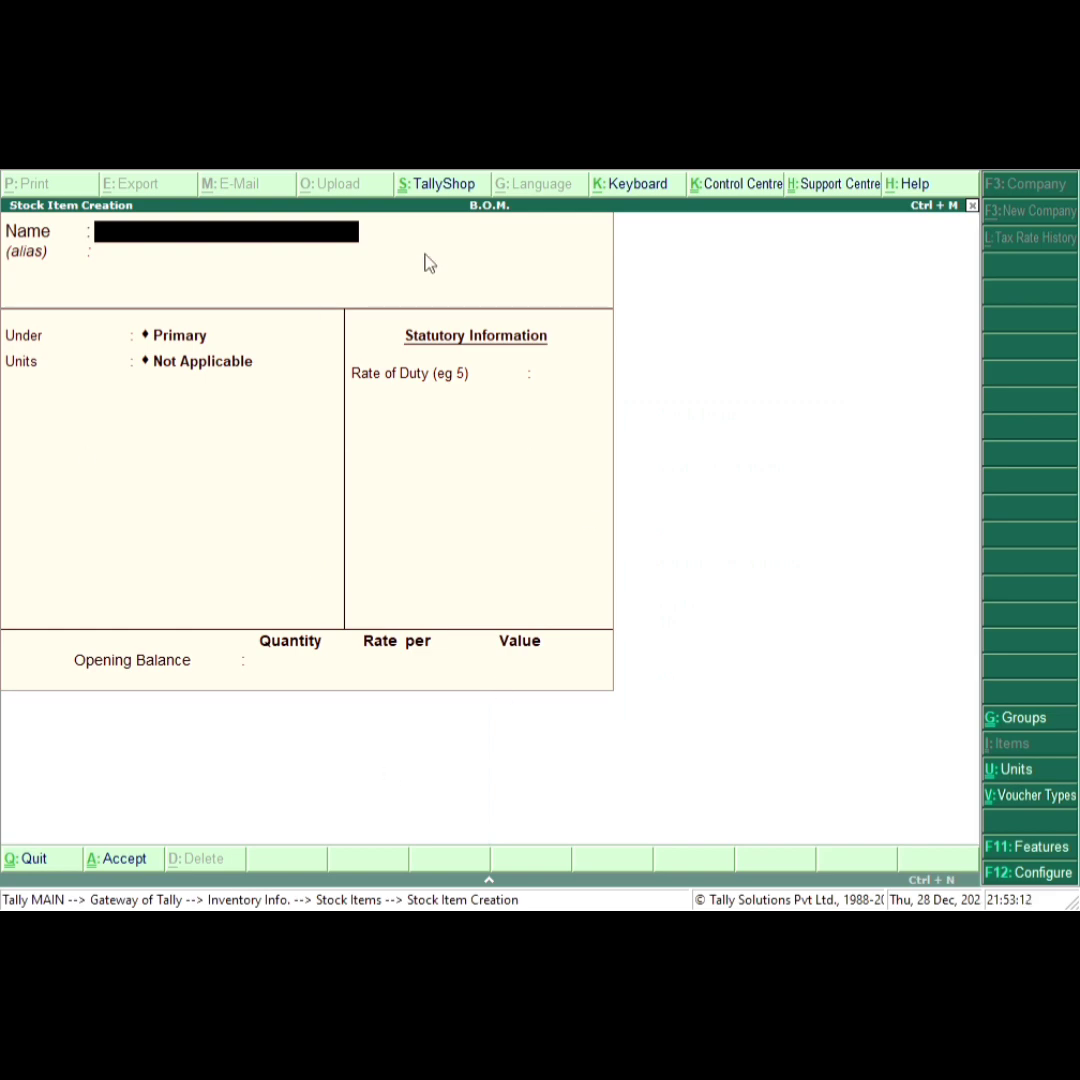
Step: Leave stock item creation and start a new Purchase accounting voucher
key(Escape)
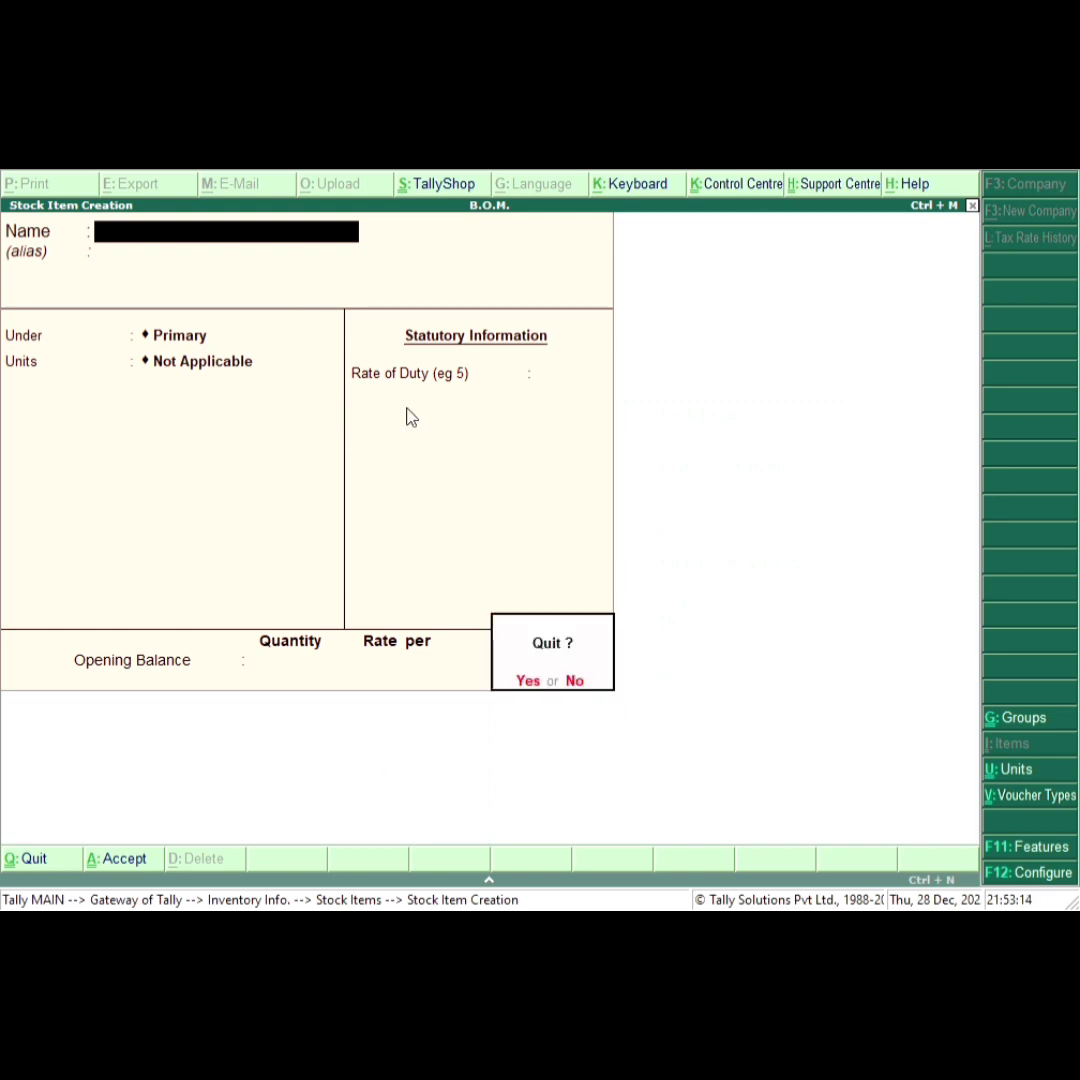
key(Return)
key(Escape)
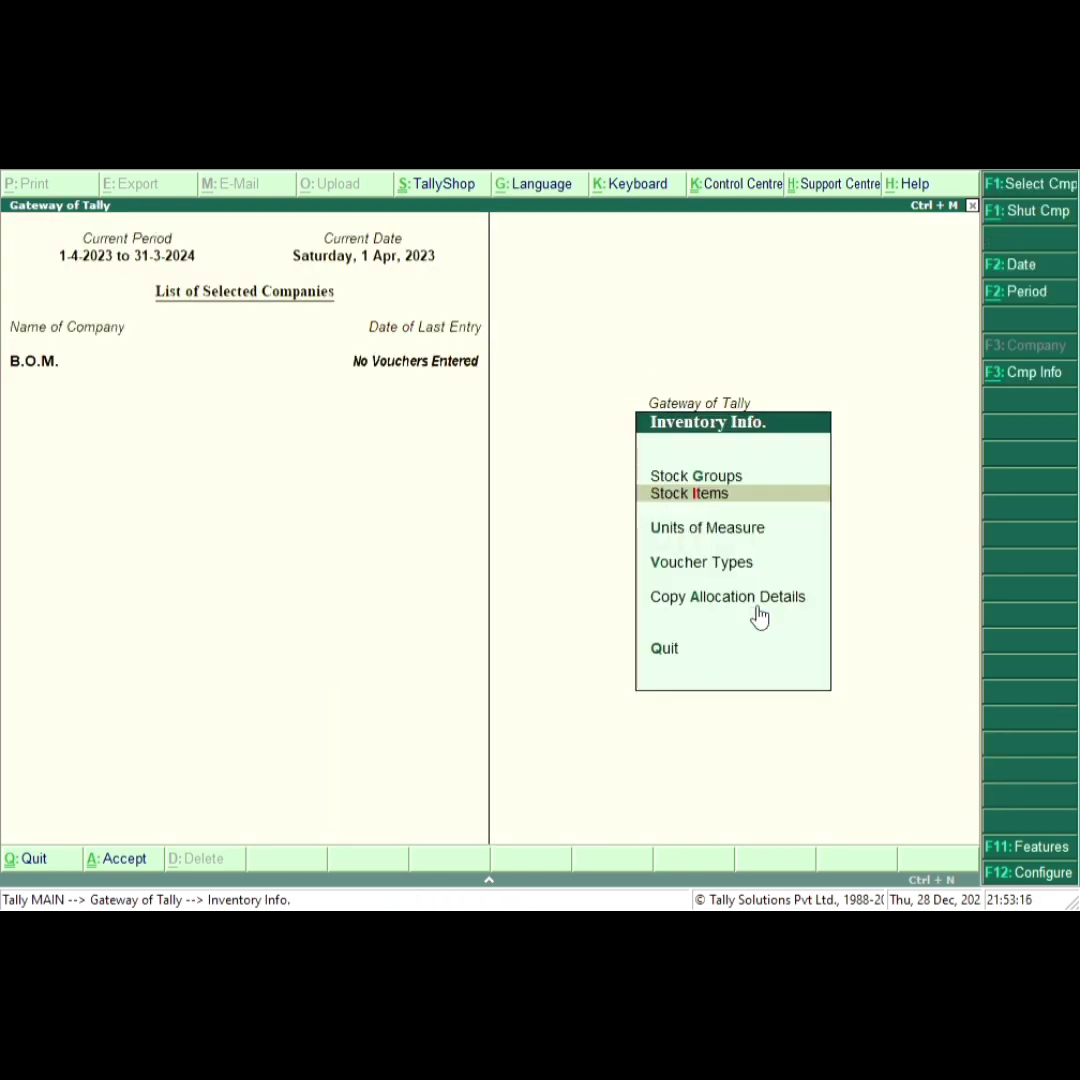
key(Escape)
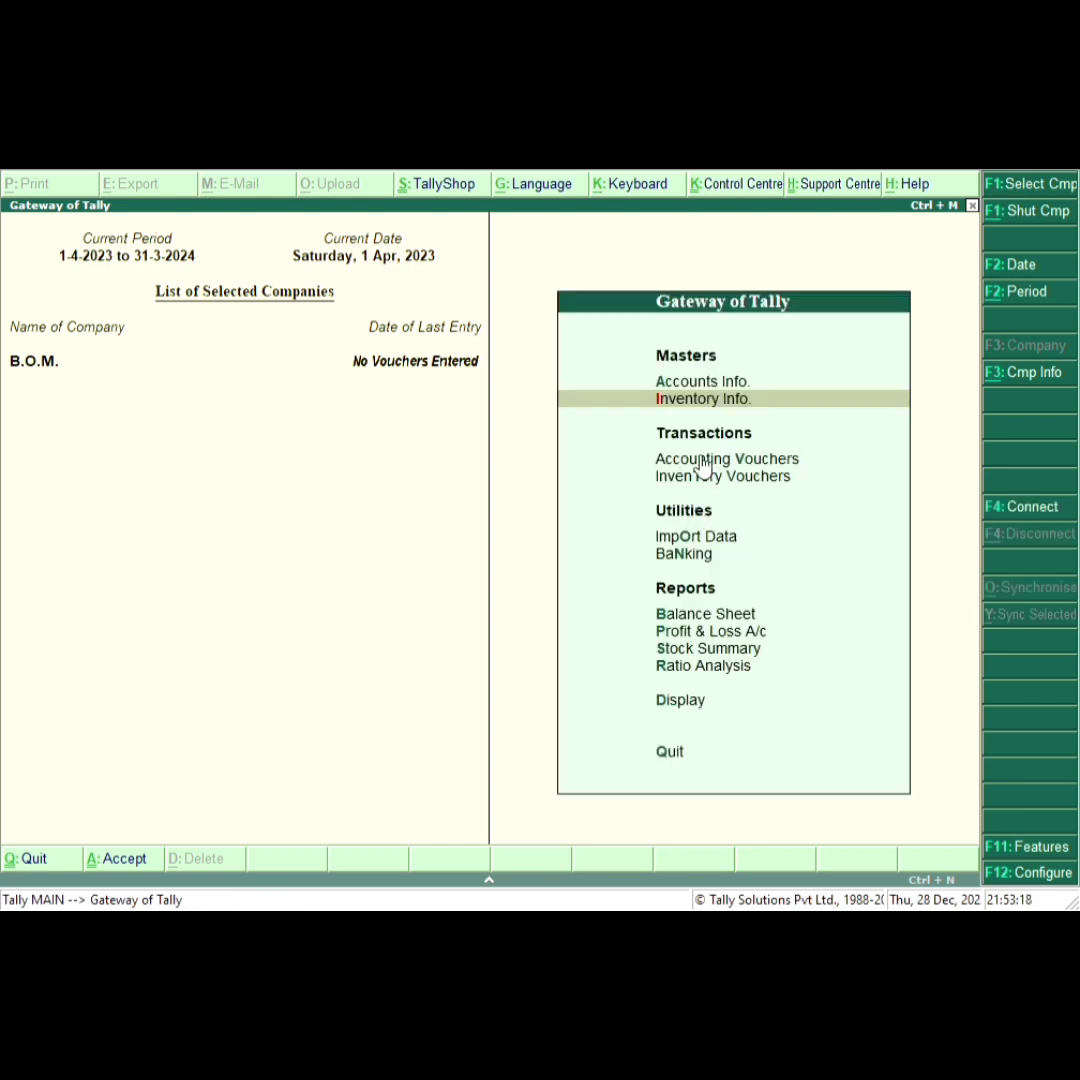
click(698, 464)
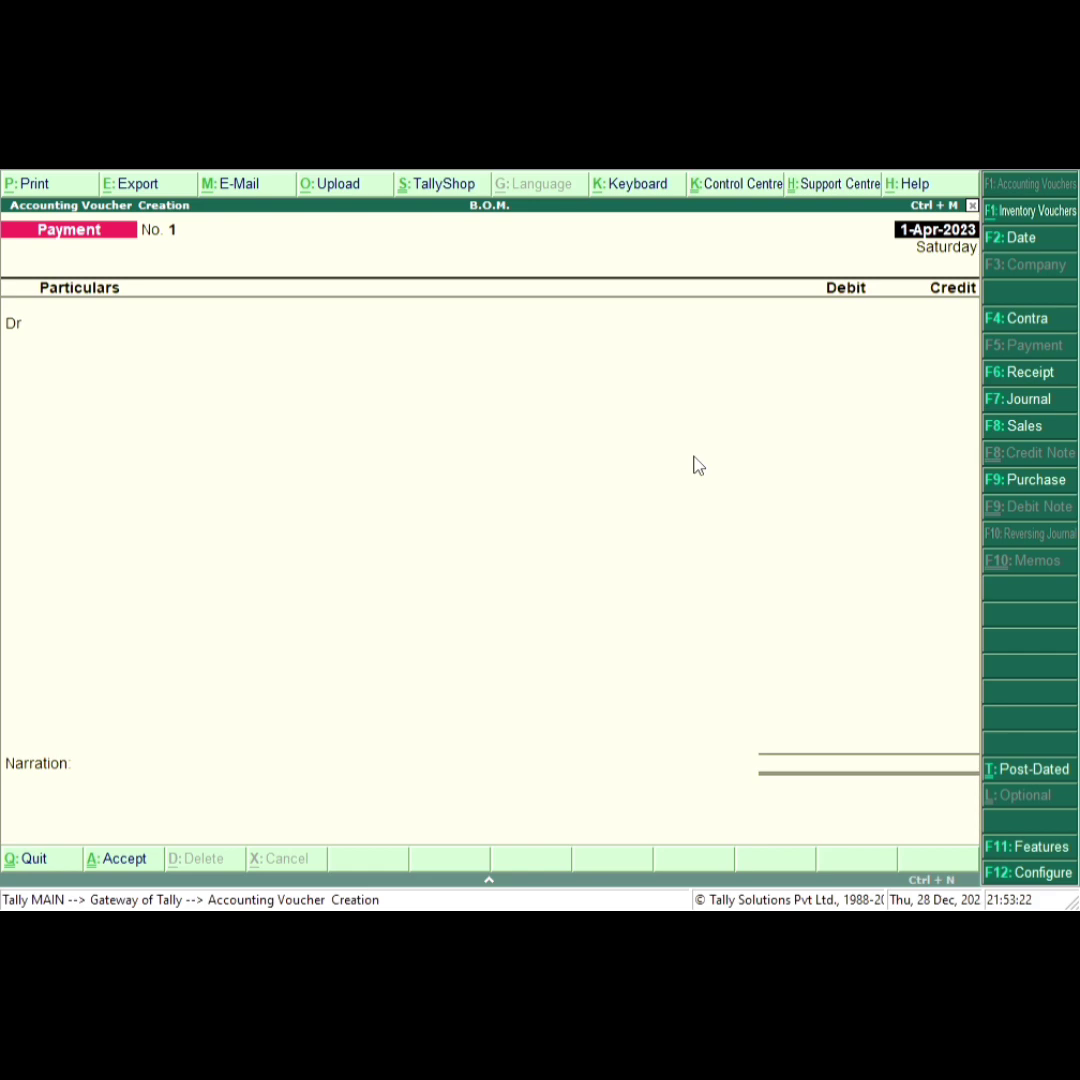
key(F8)
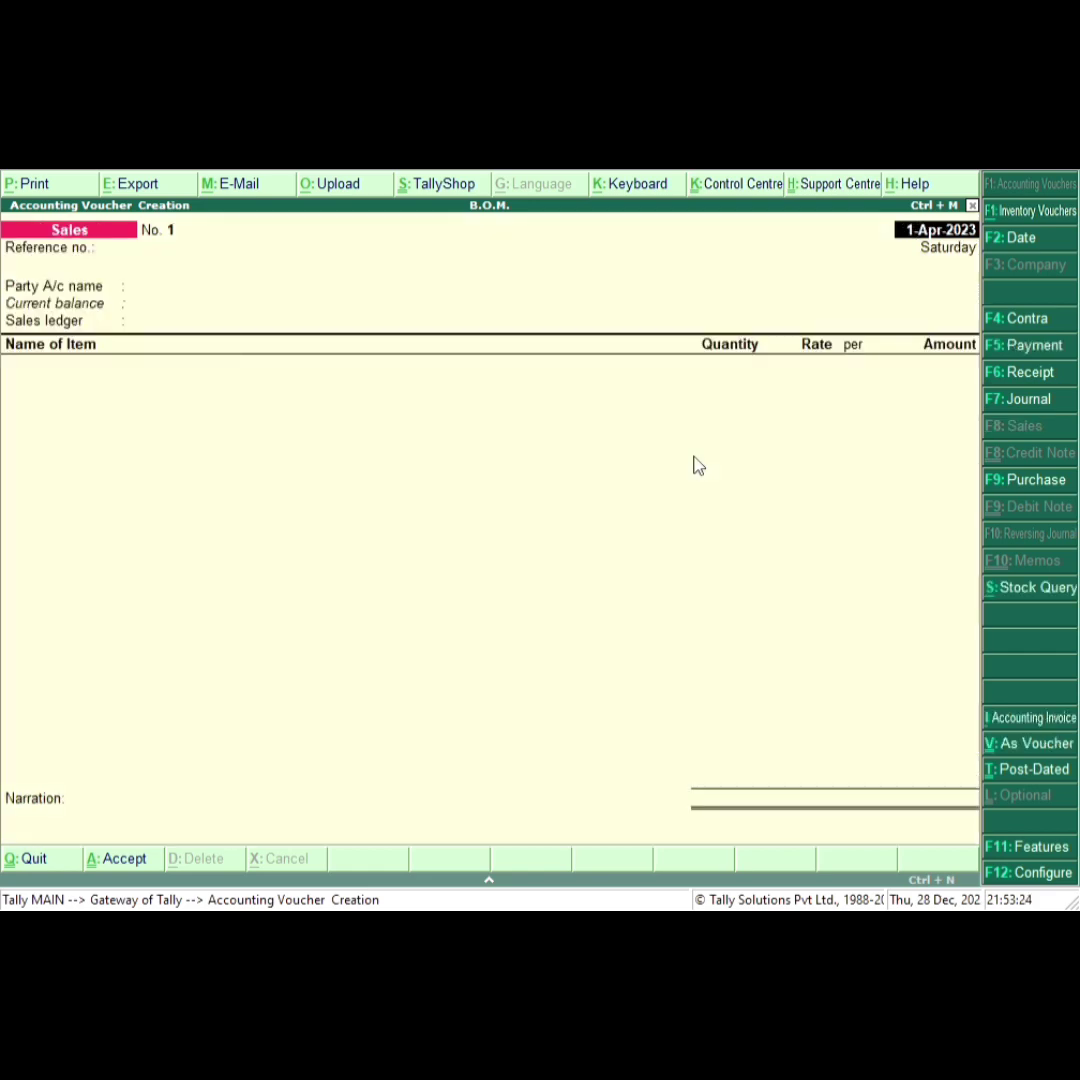
key(F9)
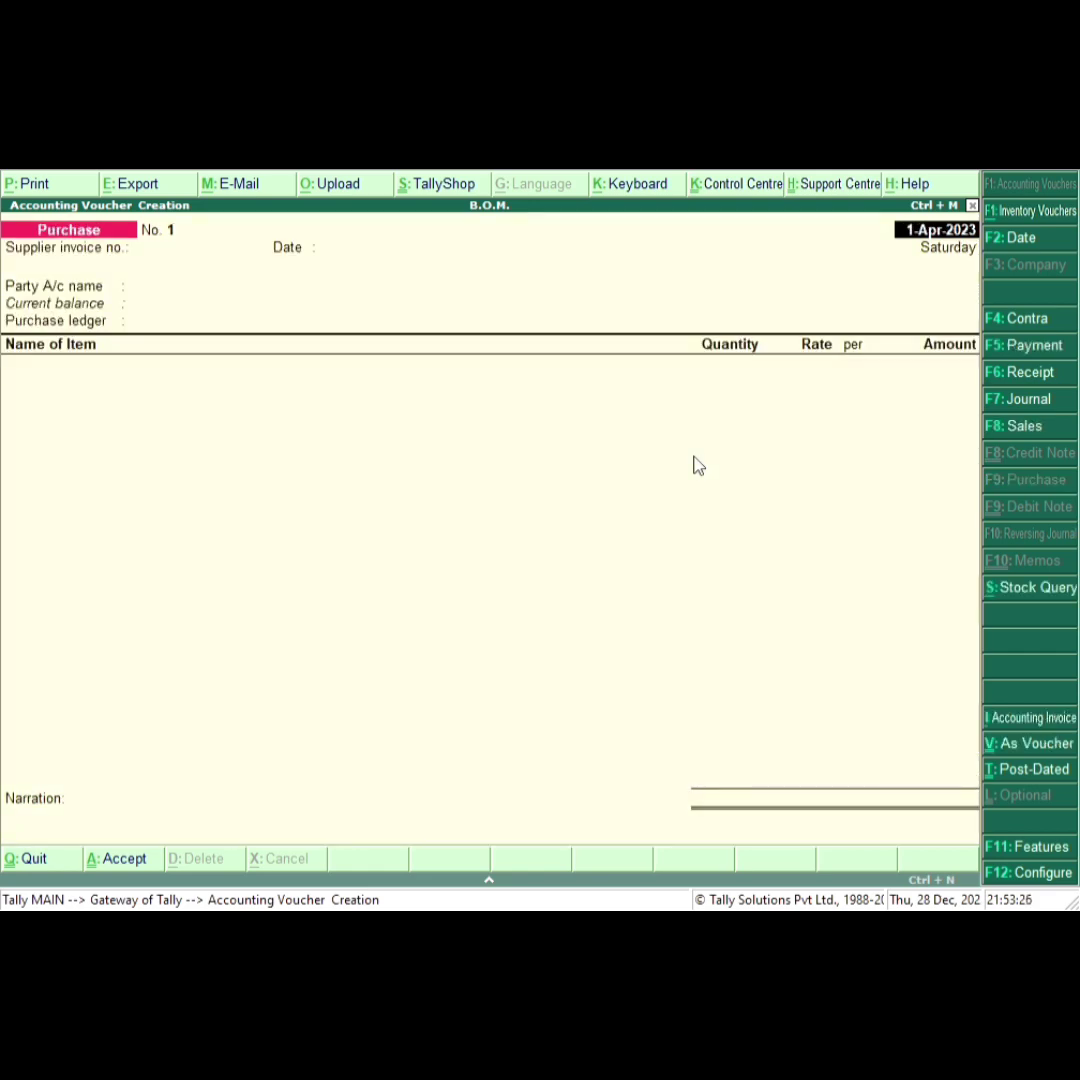
Step: Fill in the purchase voucher header with supplier invoice no. 1, date 1-Apr-2023 and party account Cash, keeping the default supplier details
key(Return)
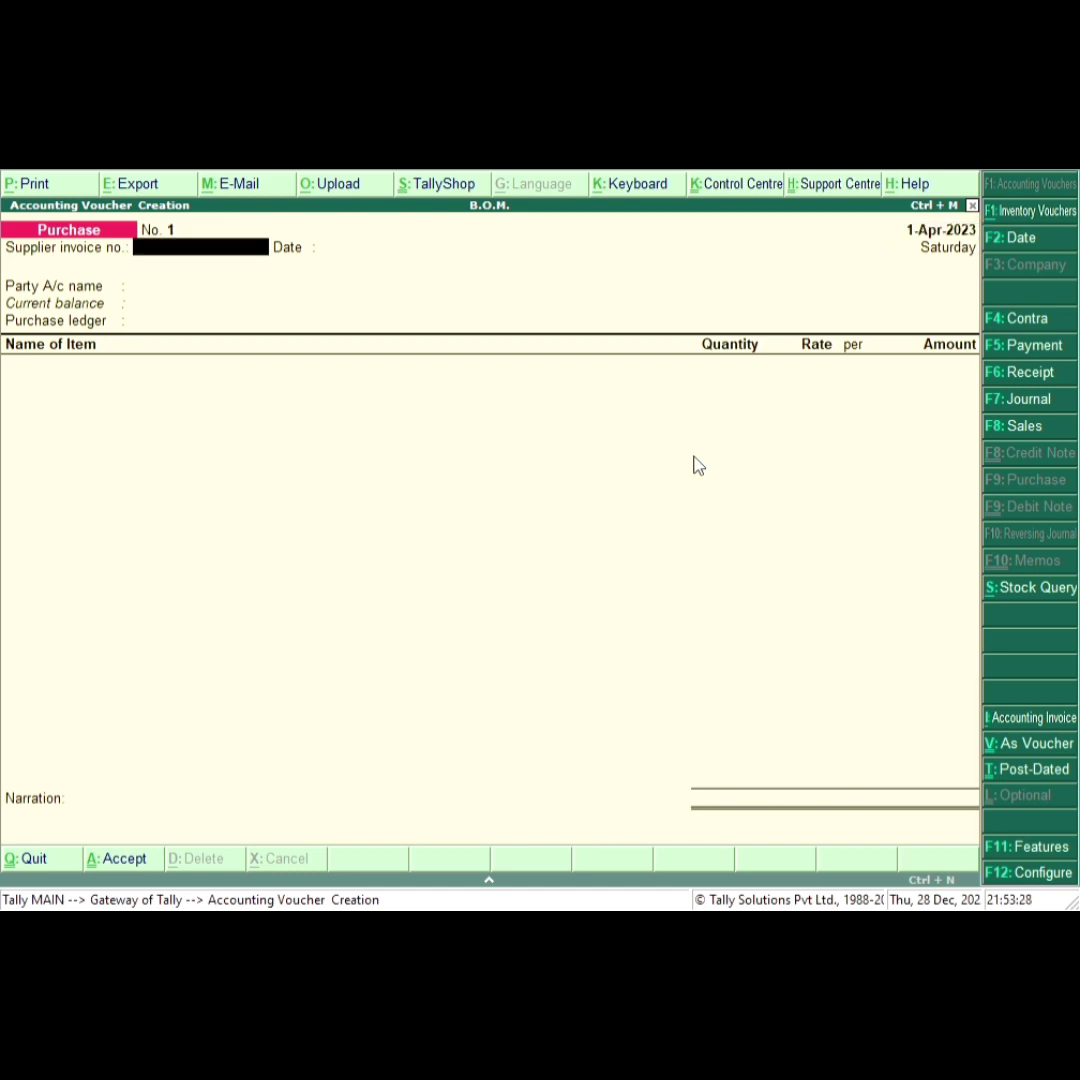
text(1)
key(Return)
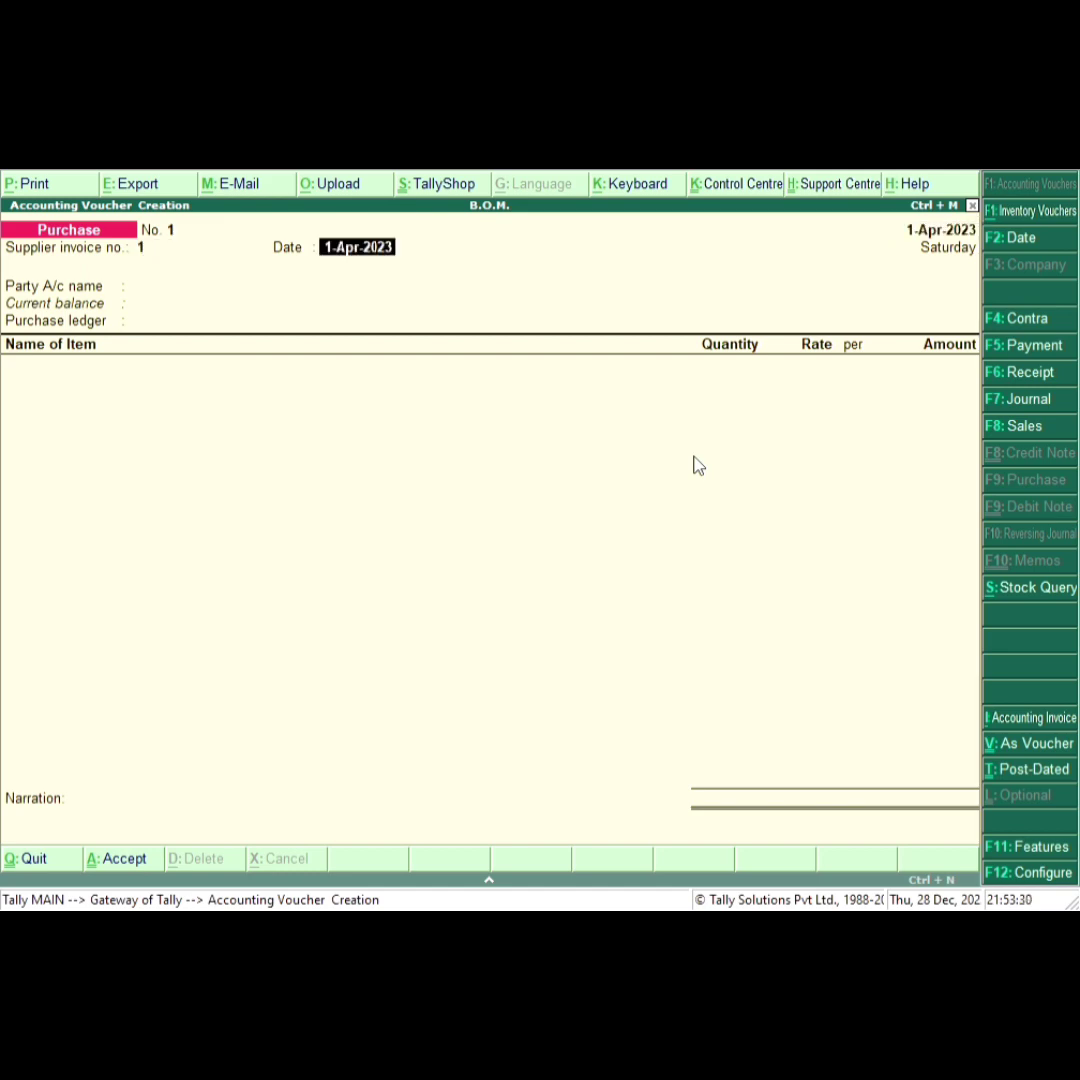
key(Return)
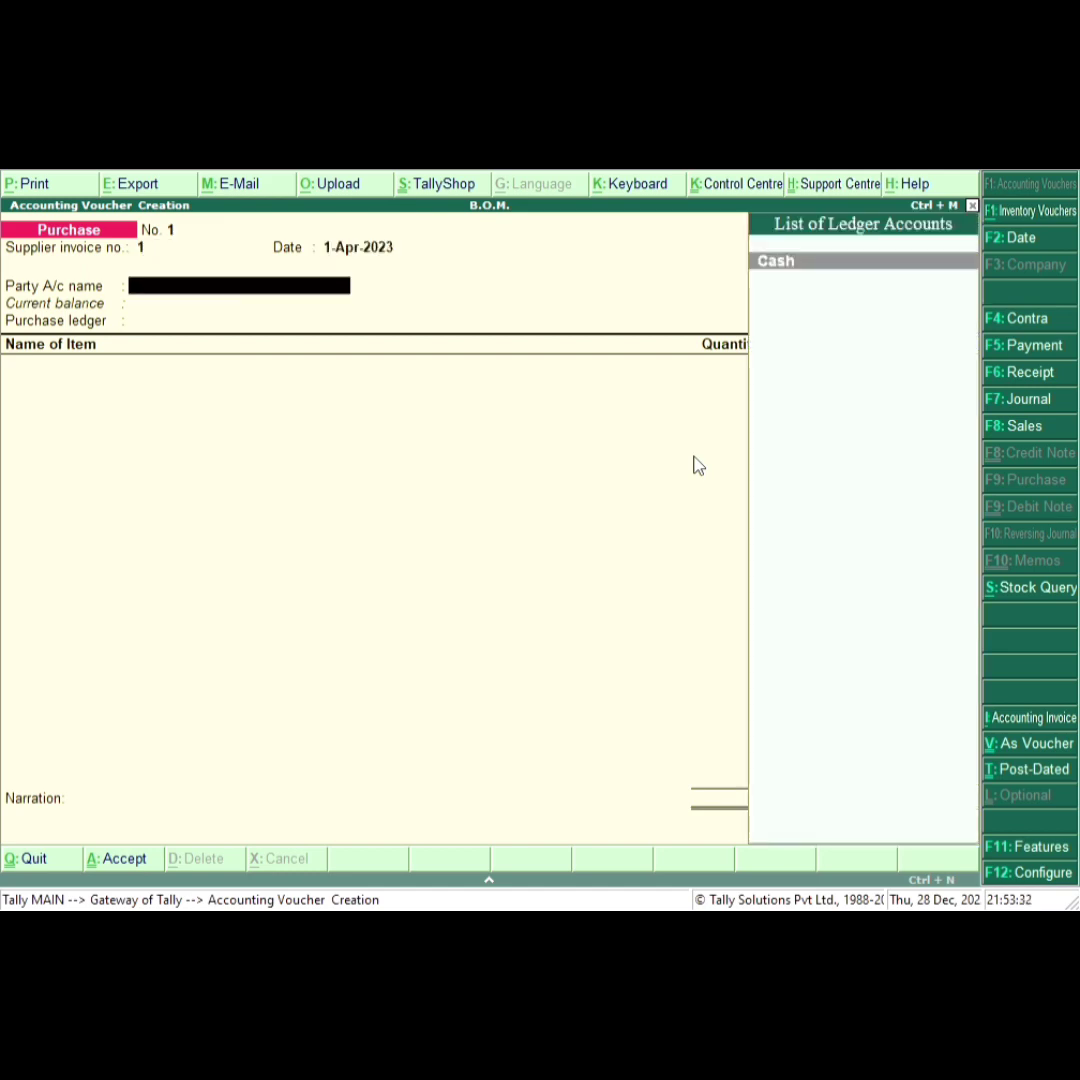
key(Return)
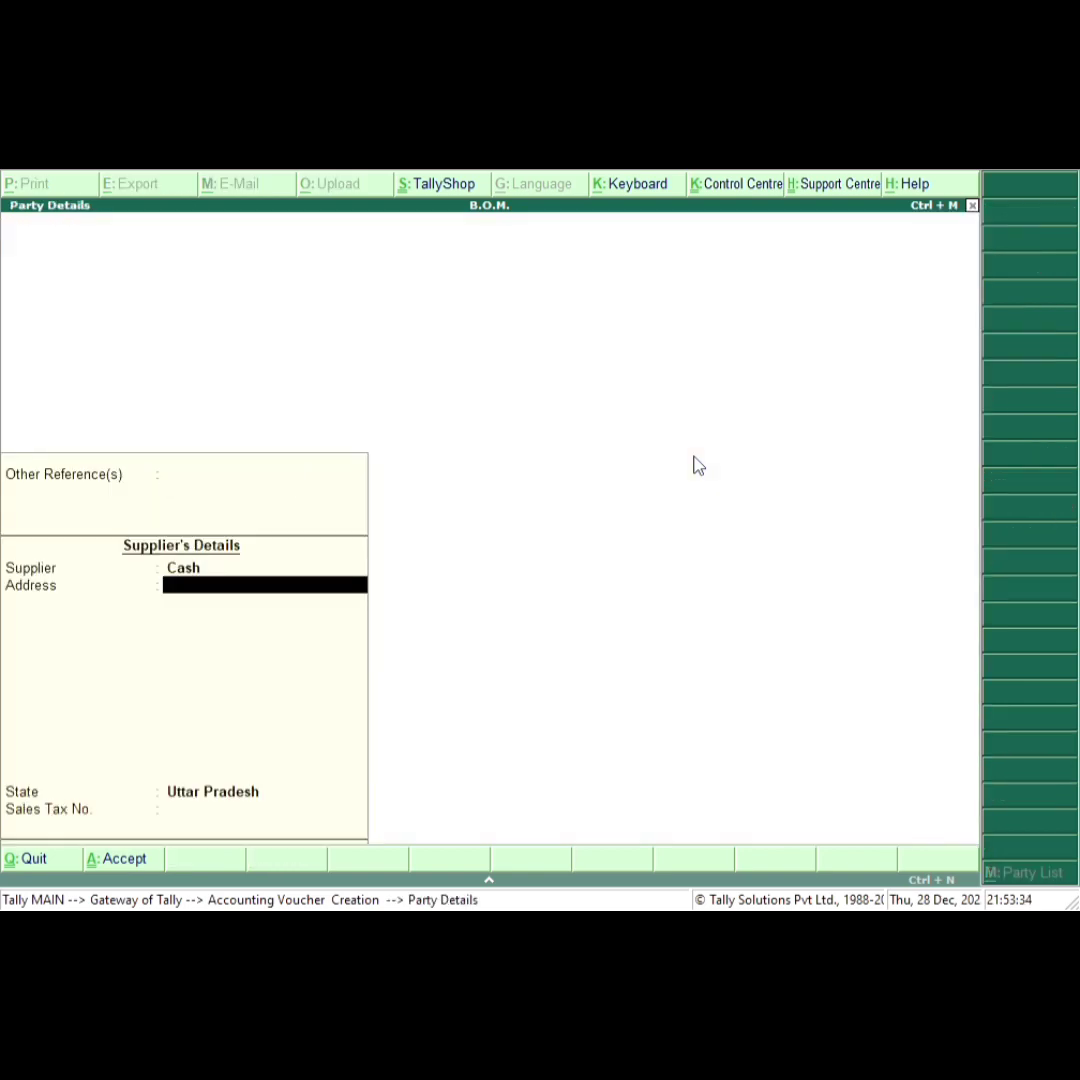
key(Return)
key(Return)
key(Return)
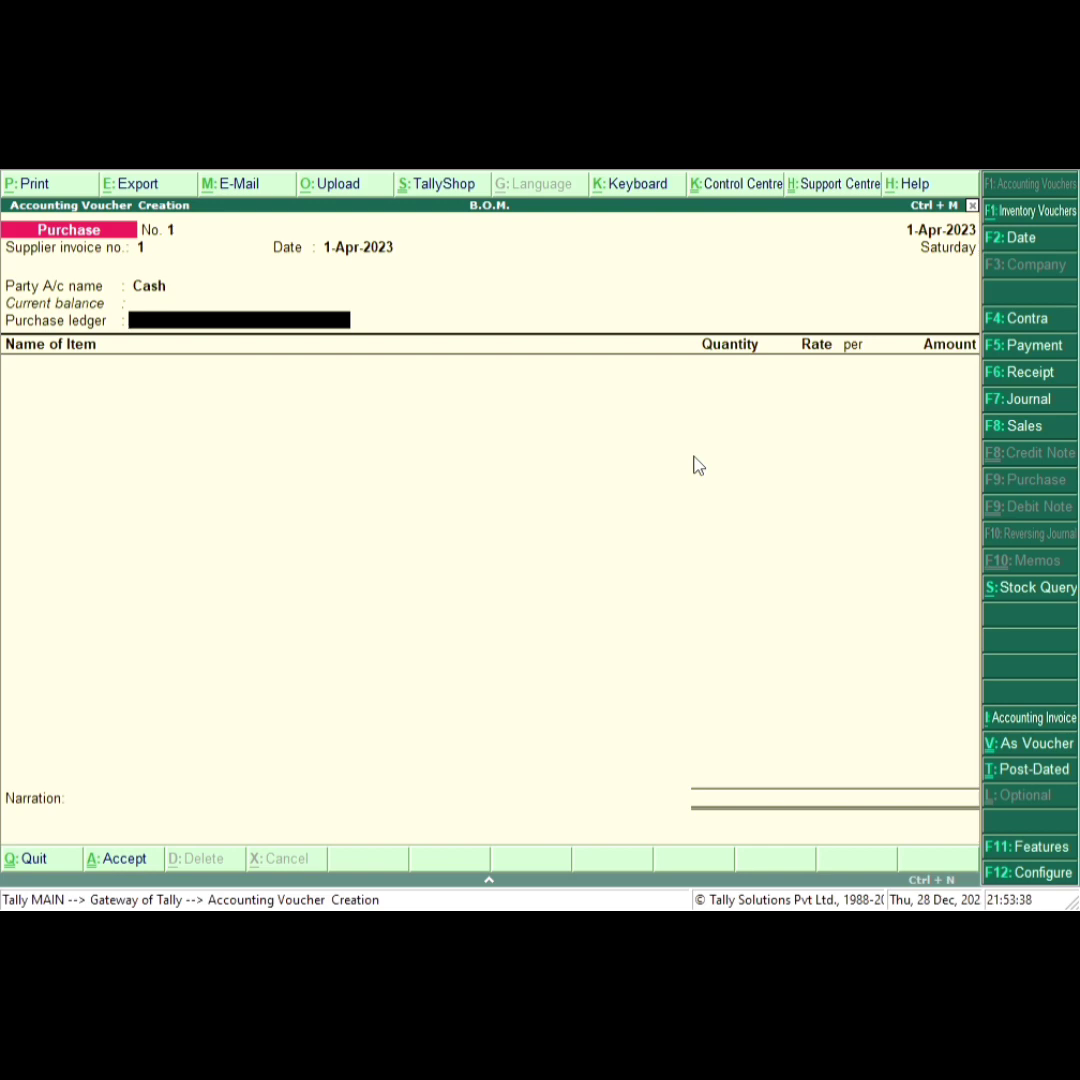
Step: Create the ledger PURCHASE under Purchase Accounts and use it as the voucher's purchase ledger
key(alt+c)
text(PU)
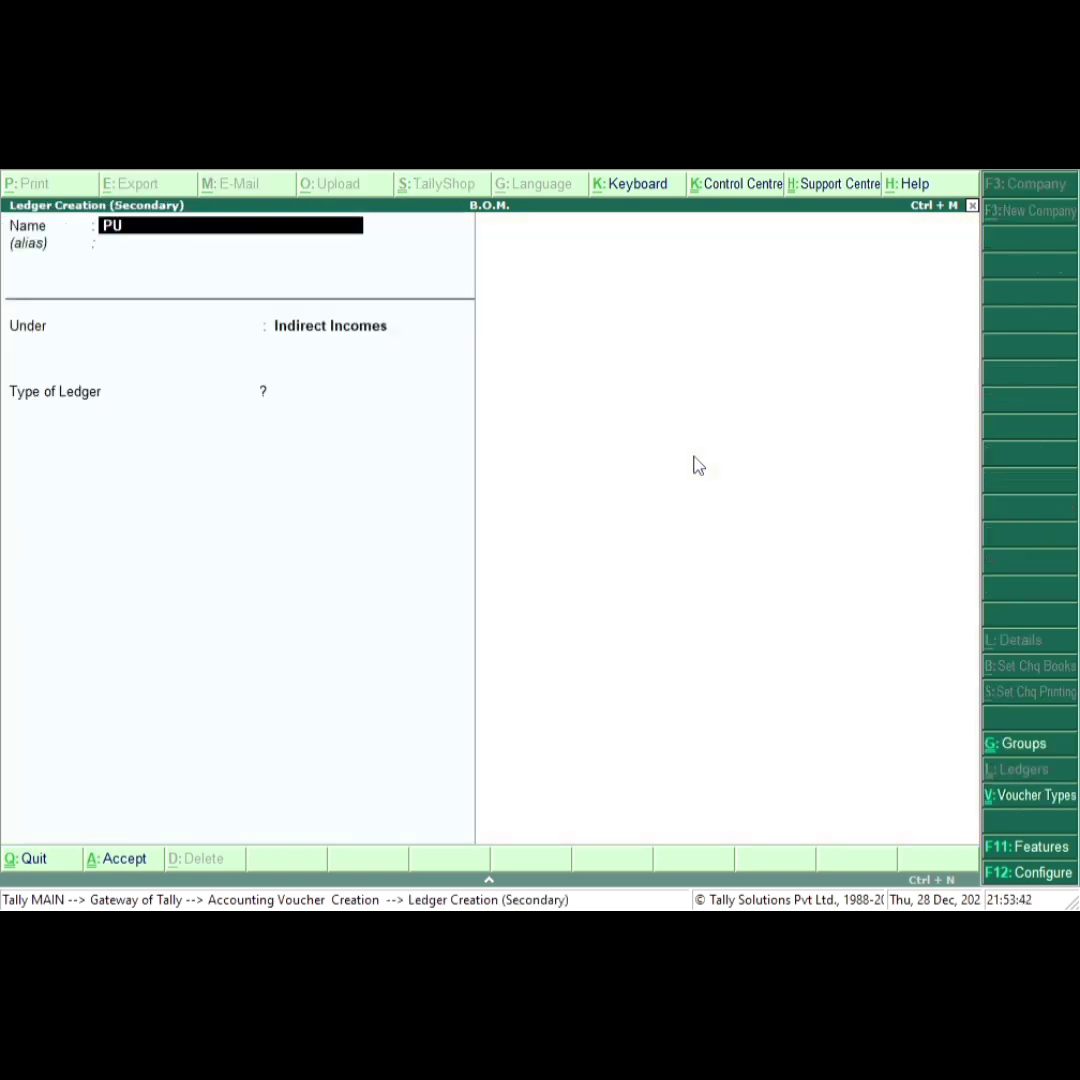
text(RCHASE)
key(Return)
key(Return)
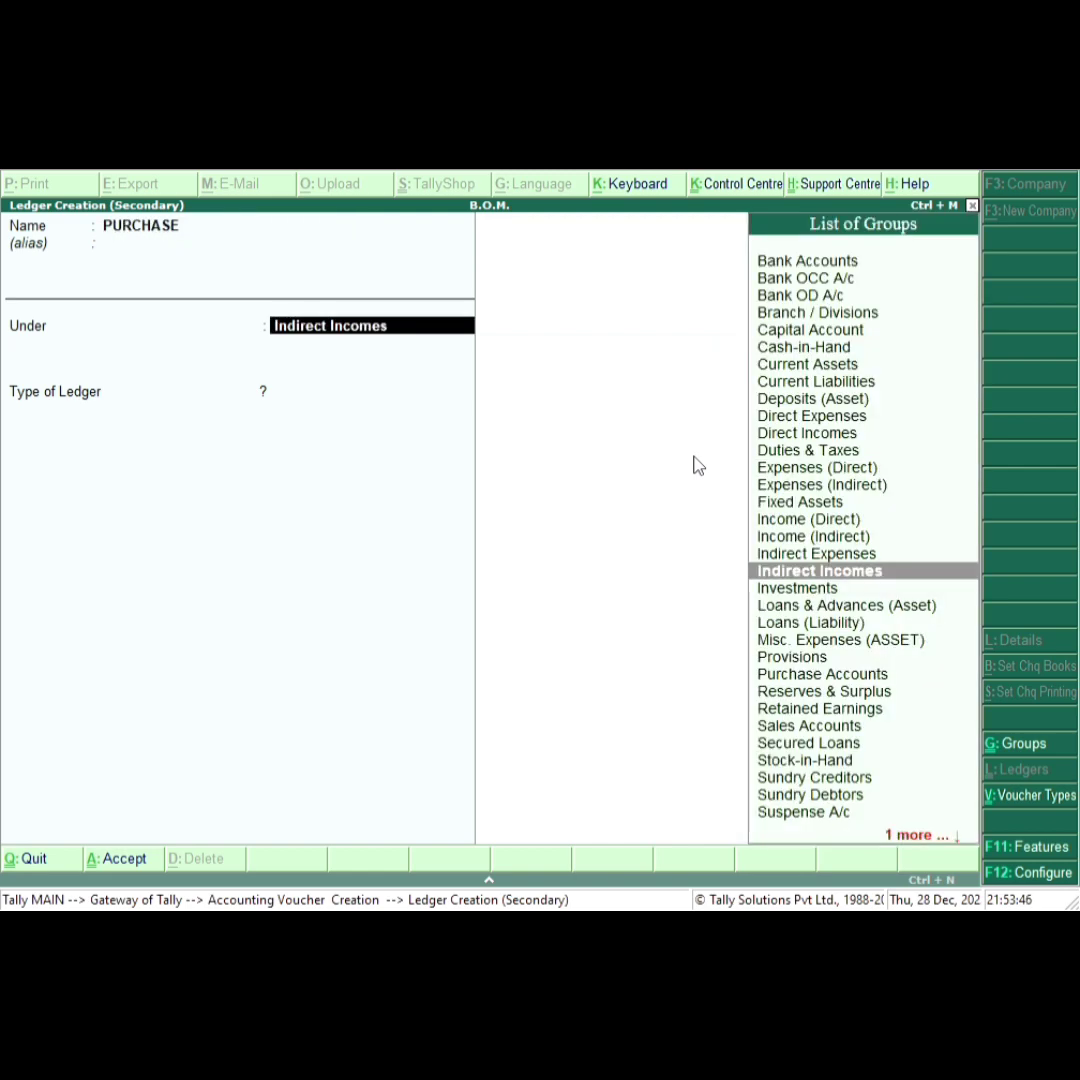
text(p)
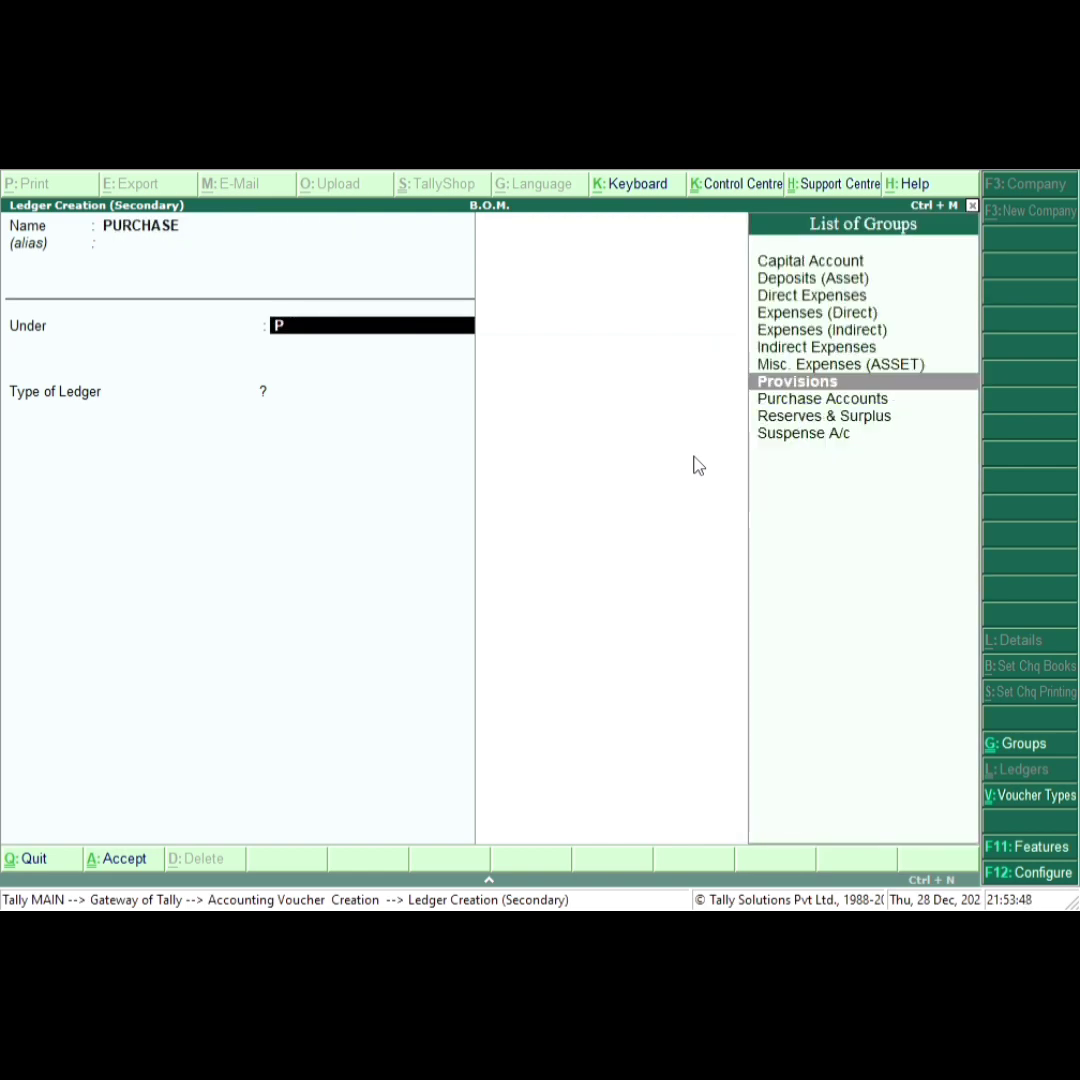
key(Down)
key(Return)
key(Return)
key(Return)
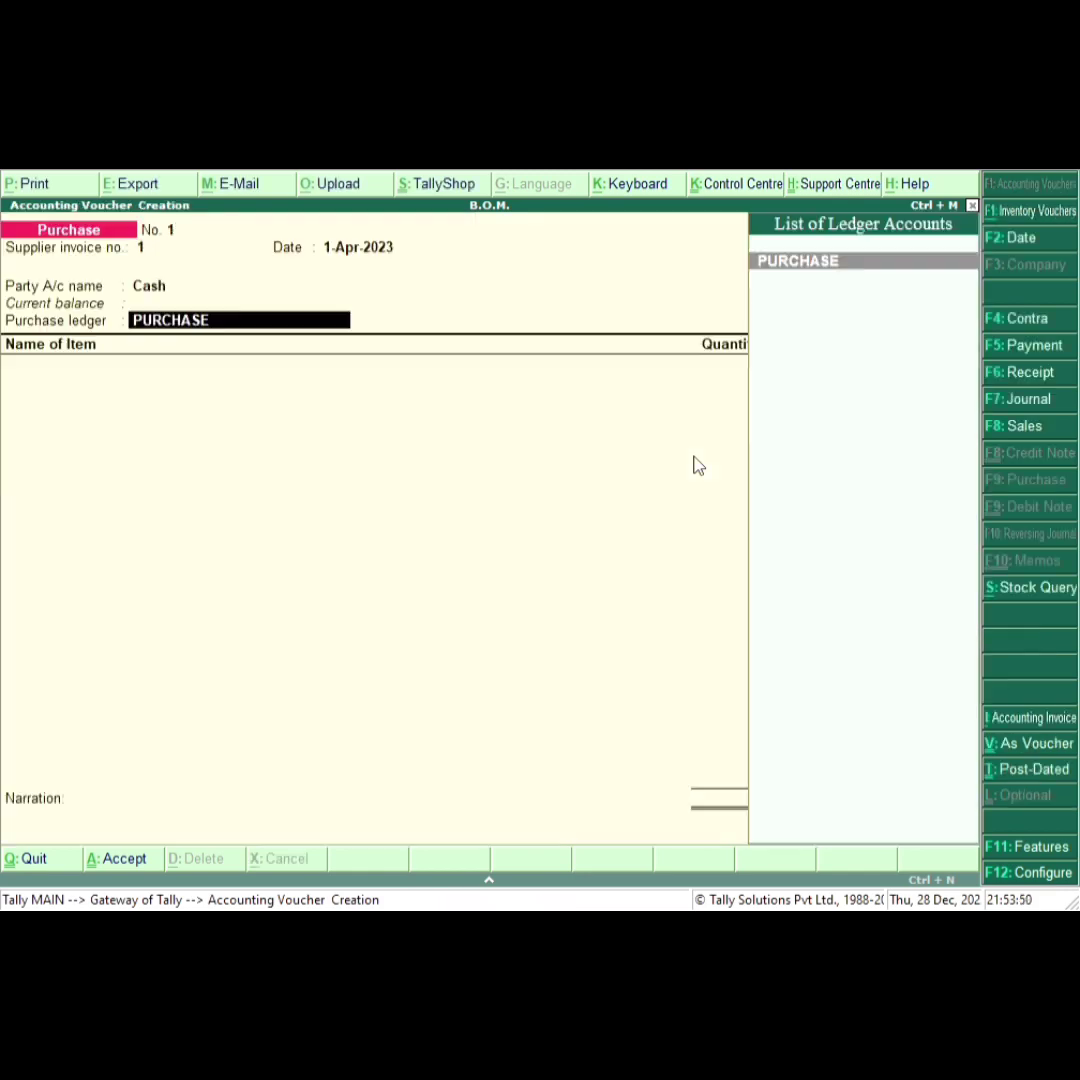
key(Return)
key(BackSpace)
key(Return)
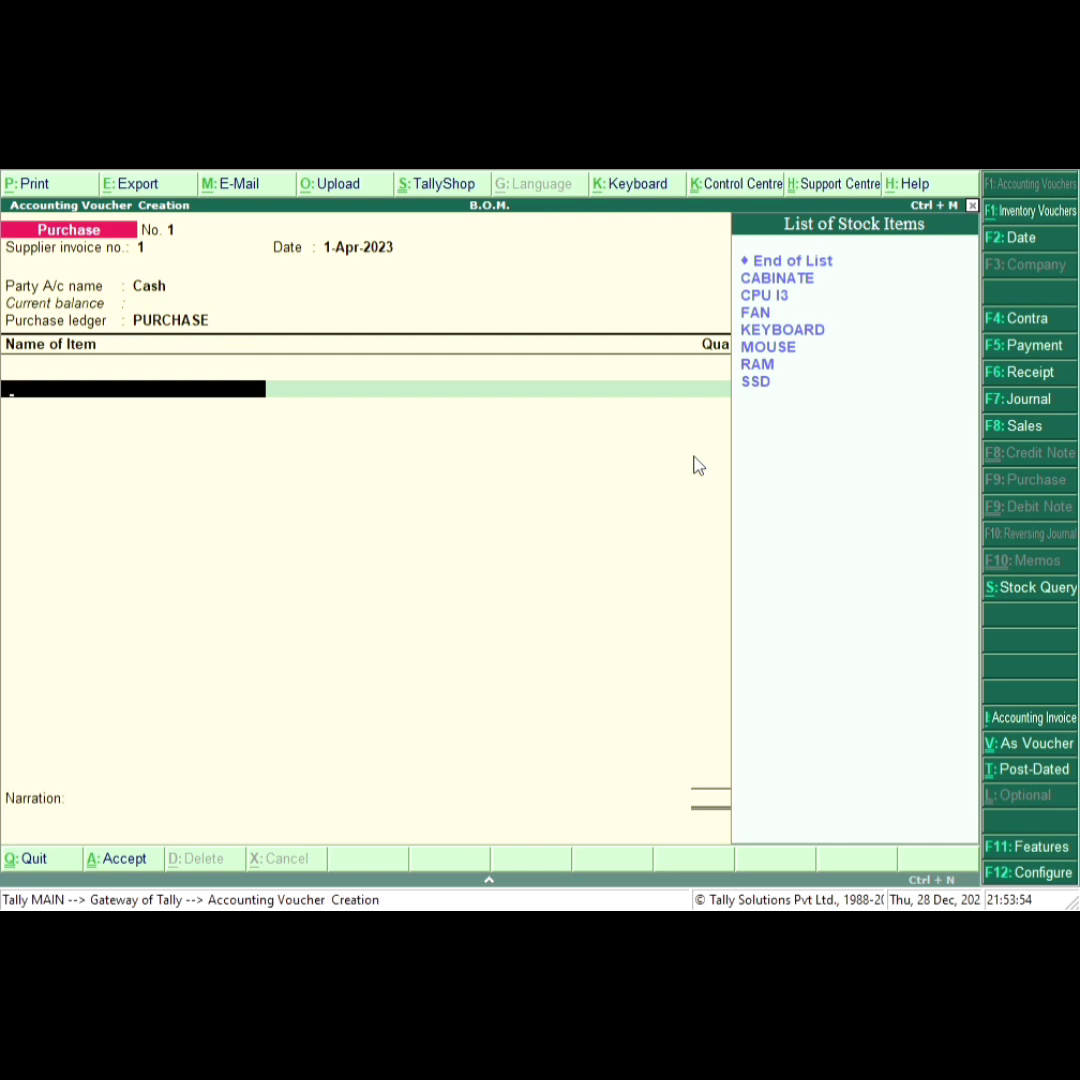
Step: Add CABINATE to the purchase voucher with quantity 10 PCS at a rate of 2,000 per PCS
key(Down)
key(Return)
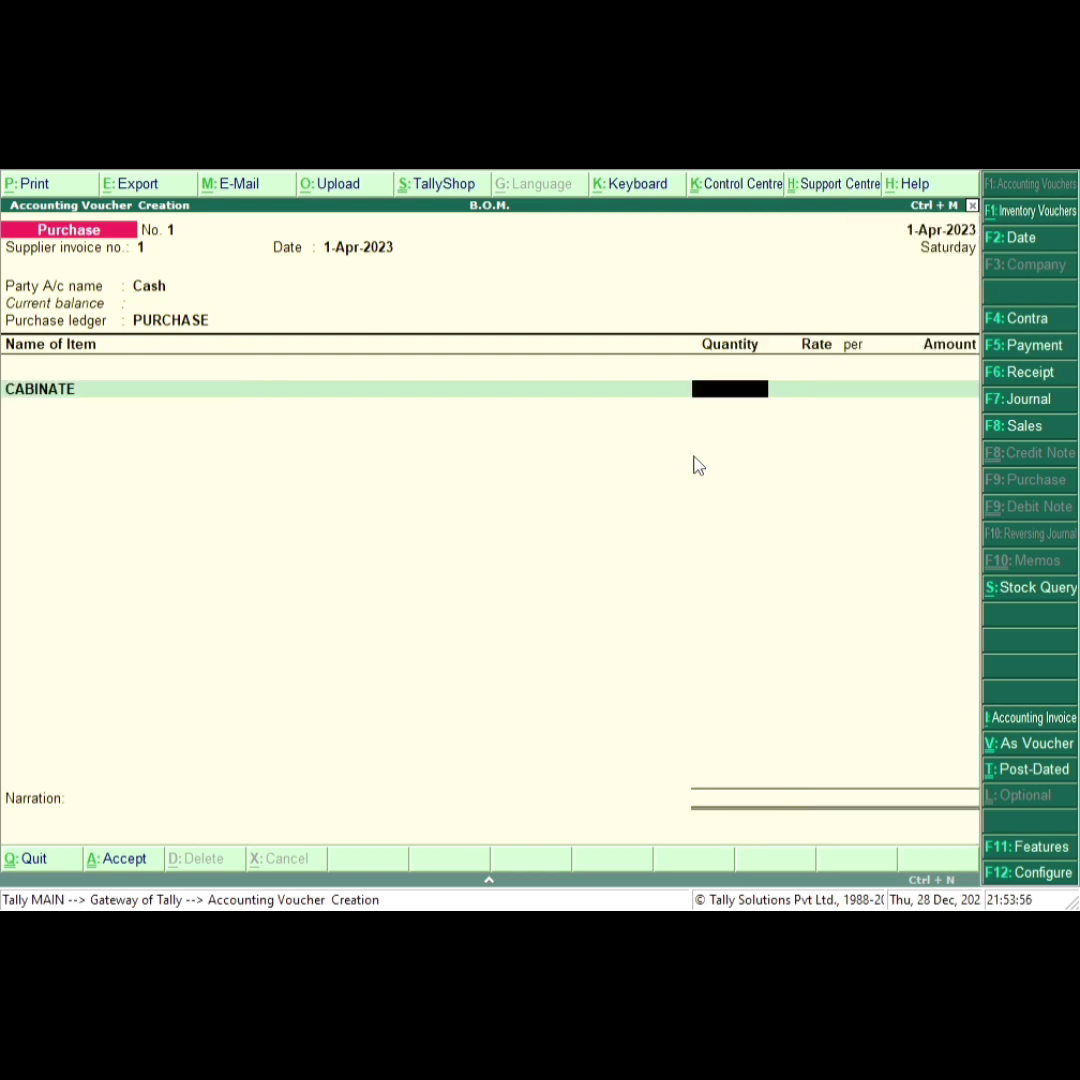
text(10)
key(Return)
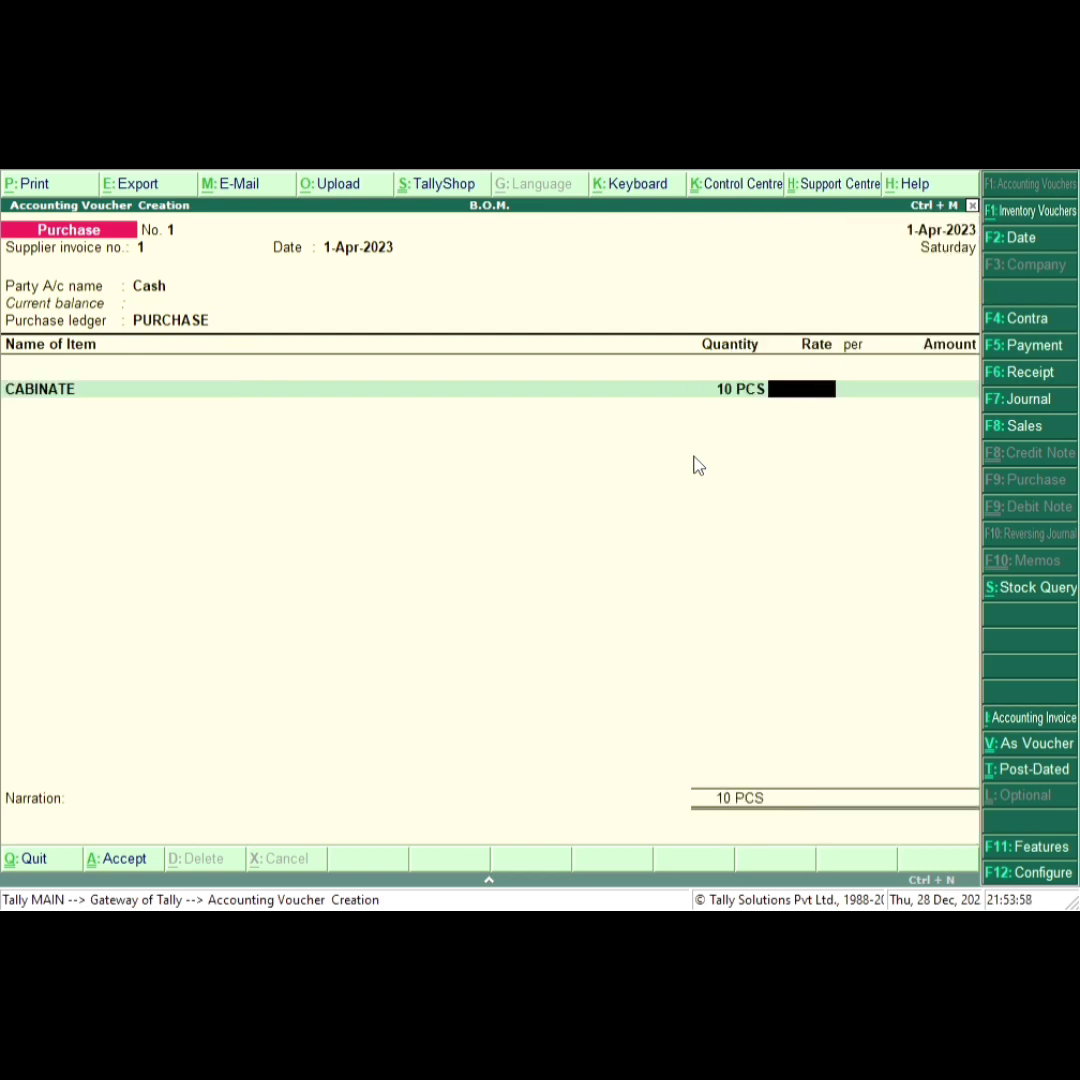
text(2000)
key(Return)
key(Return)
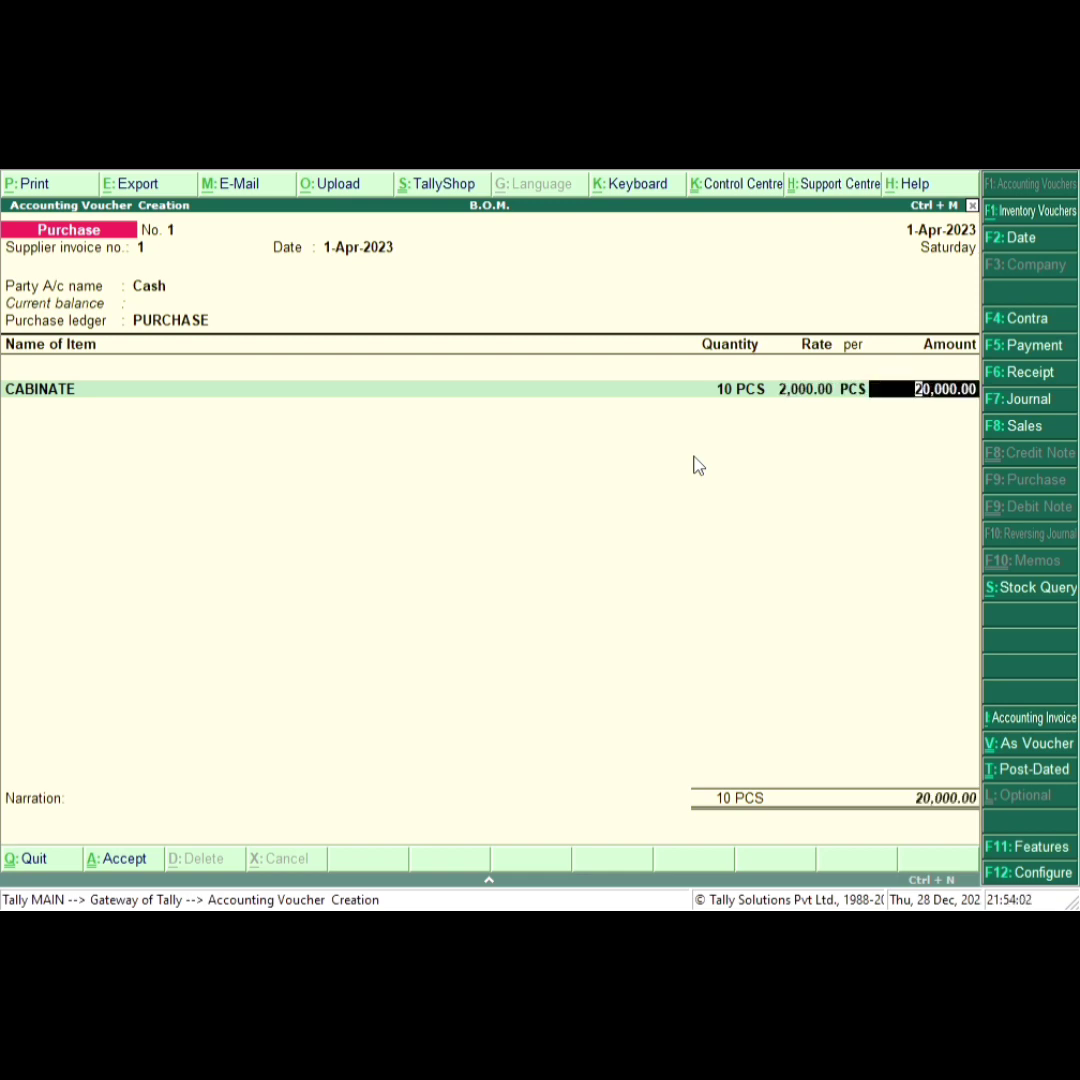
key(Return)
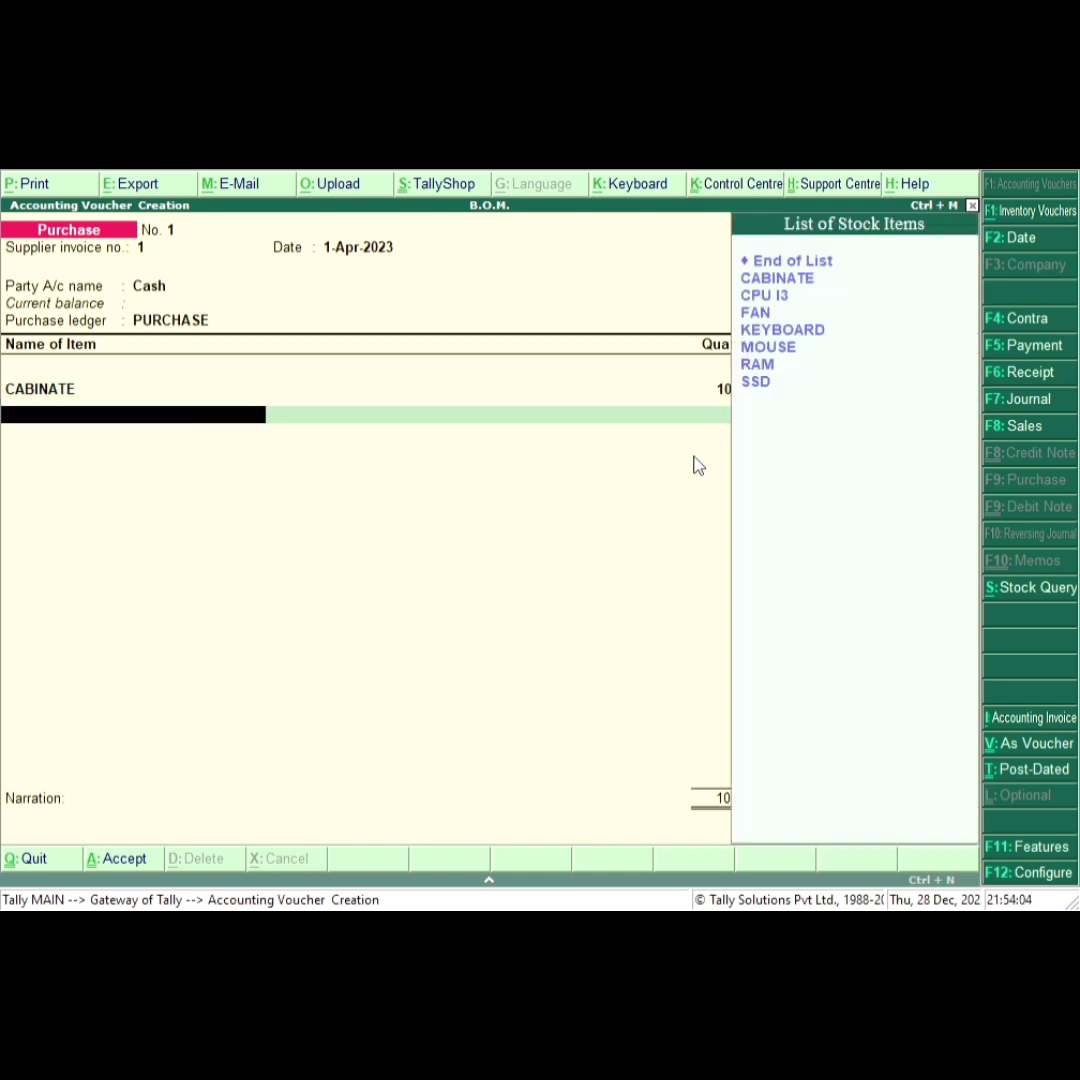
Step: Add CPU I3 to the purchase voucher with quantity 10 PCS at a rate of 5,500 per PCS
key(Down)
key(Down)
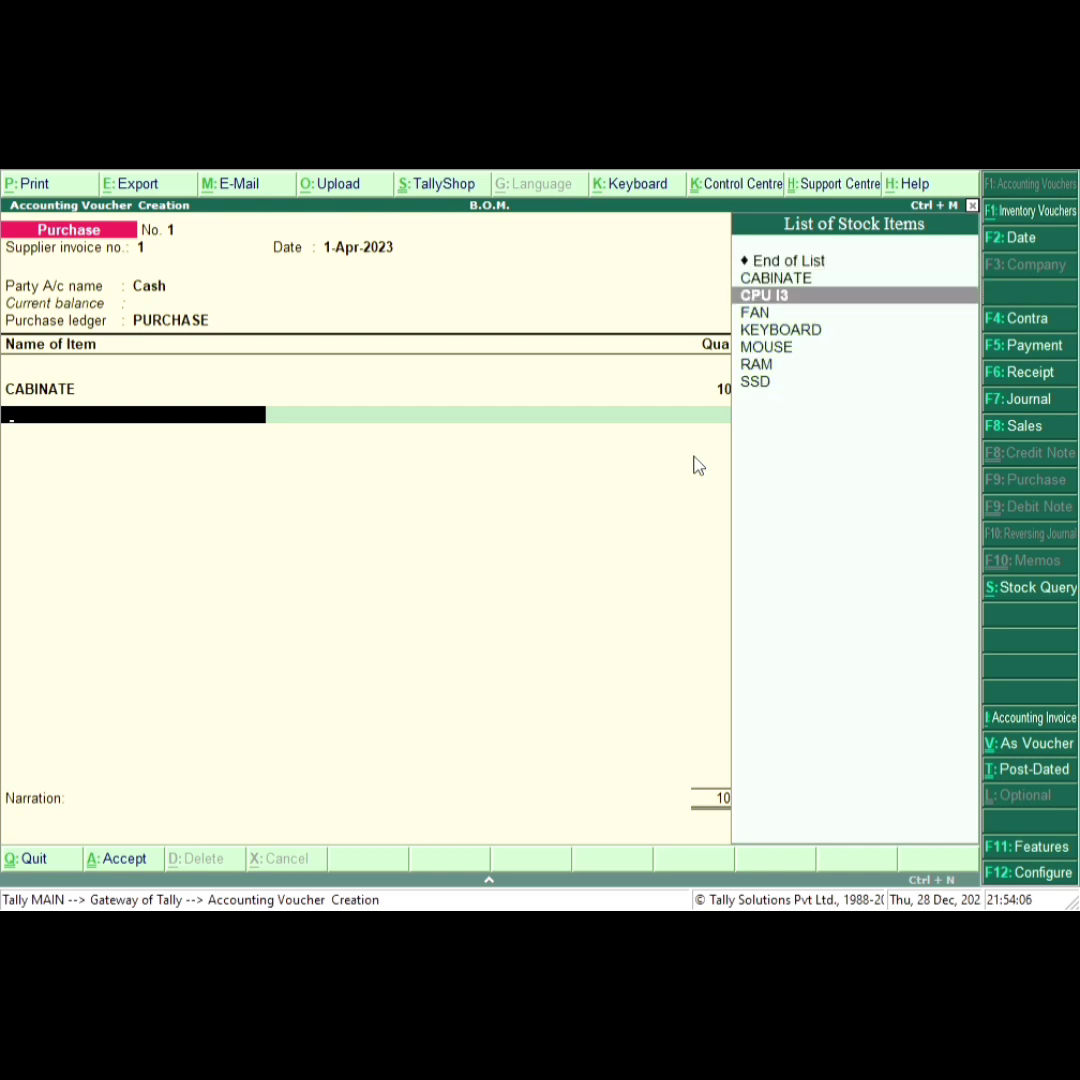
key(Return)
text(10)
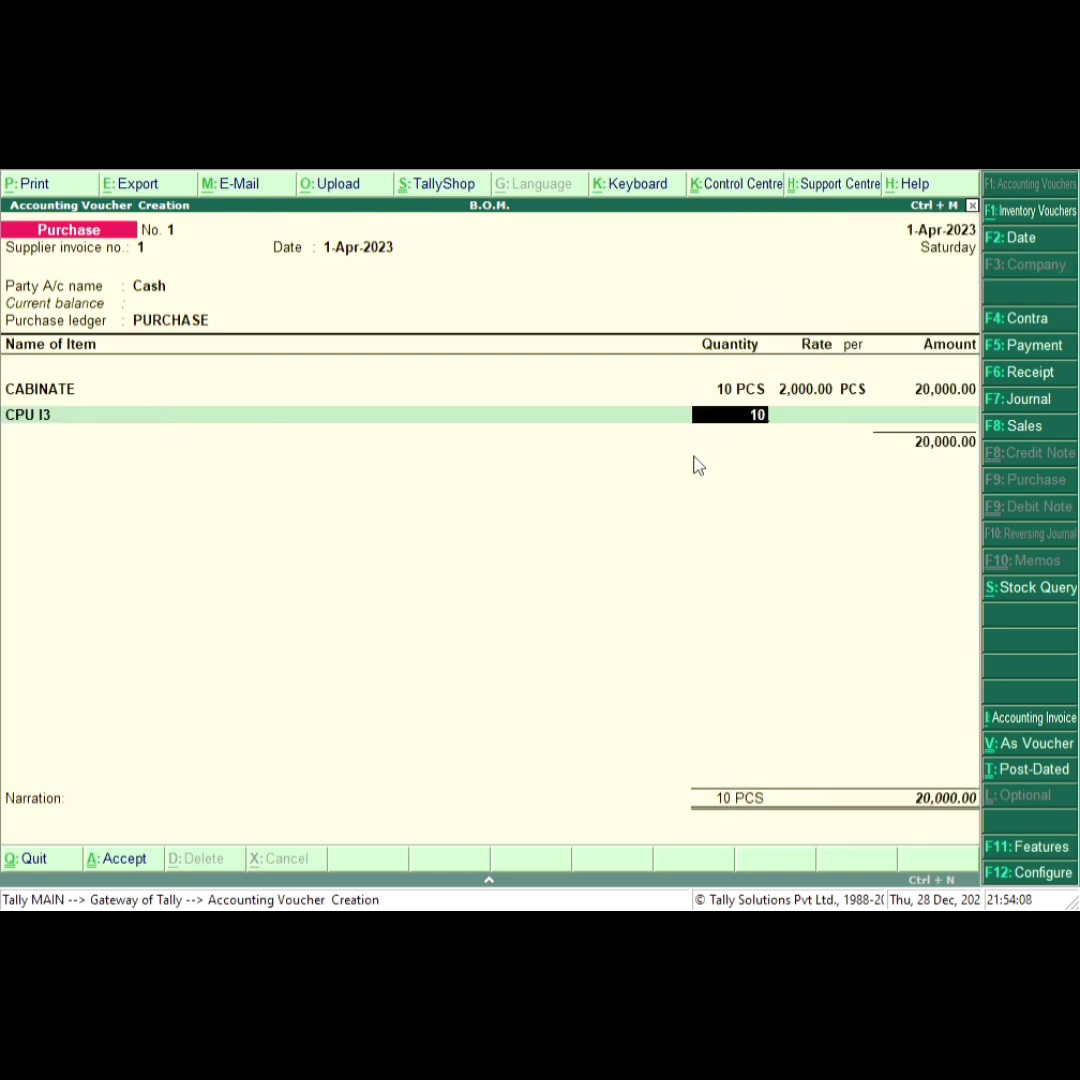
key(Return)
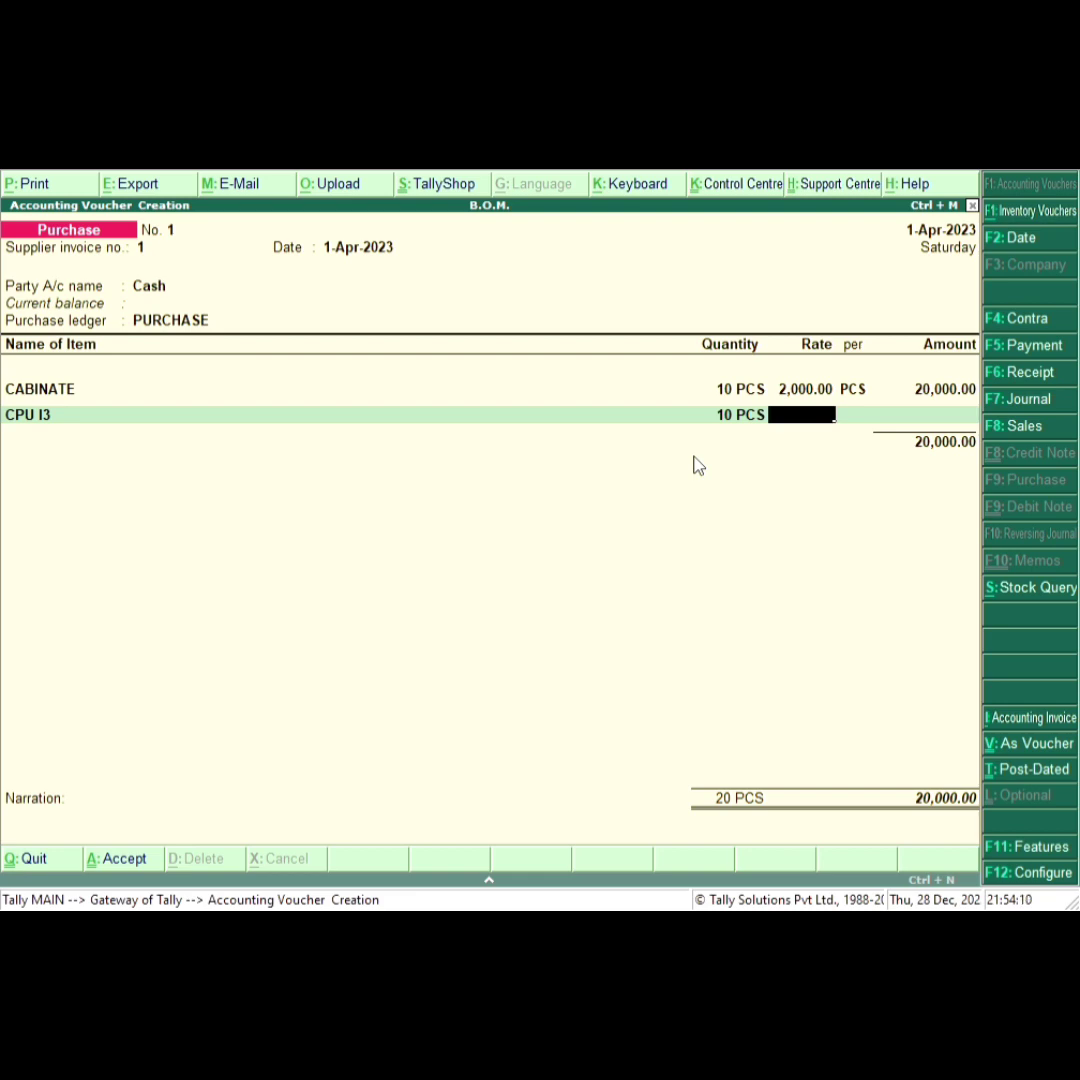
text(5,500)
key(Return)
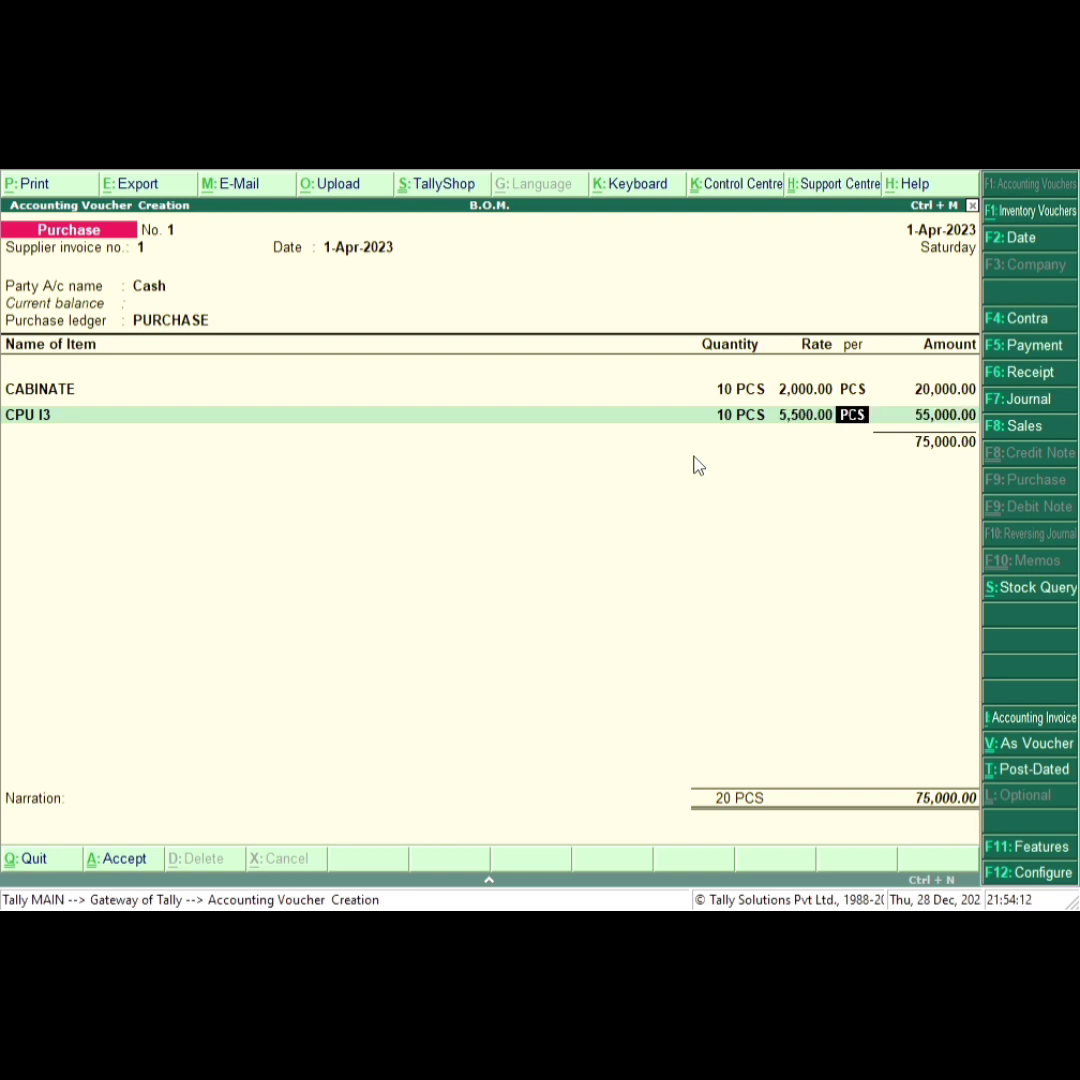
key(Return)
key(Return)
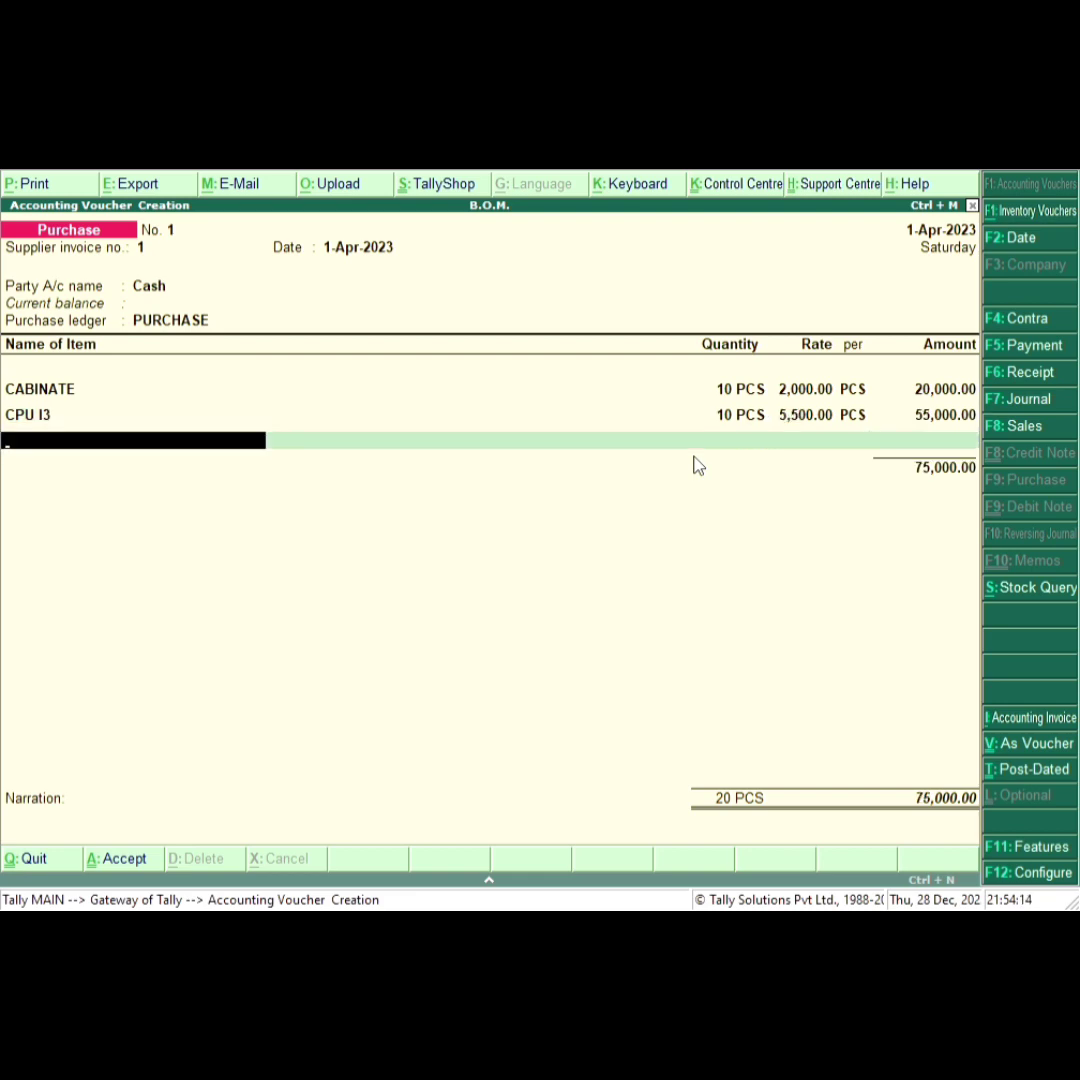
Step: Add FAN to the purchase voucher with quantity 10 PCS at a rate of 400 per PCS
key(Down)
key(Down)
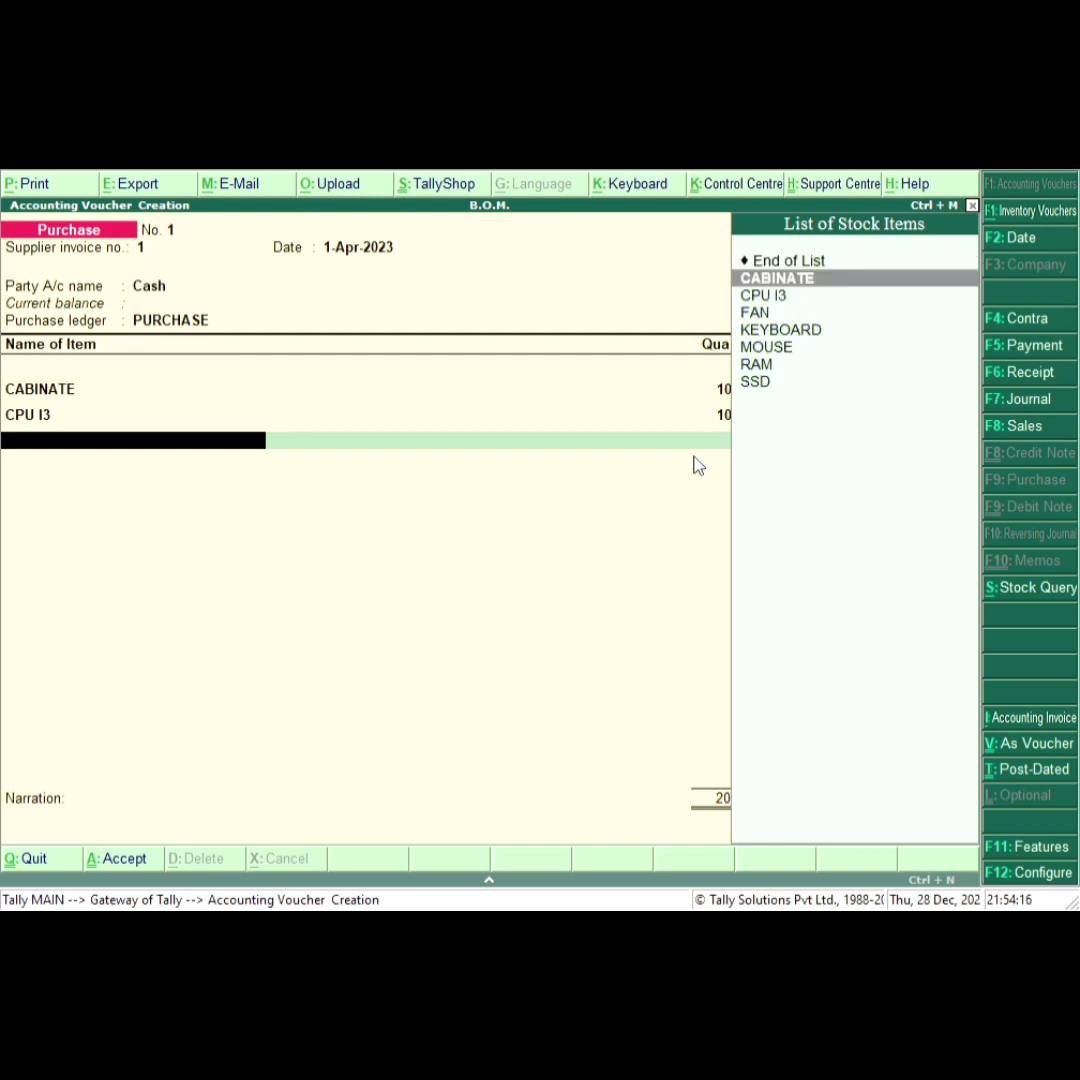
key(Down)
key(Return)
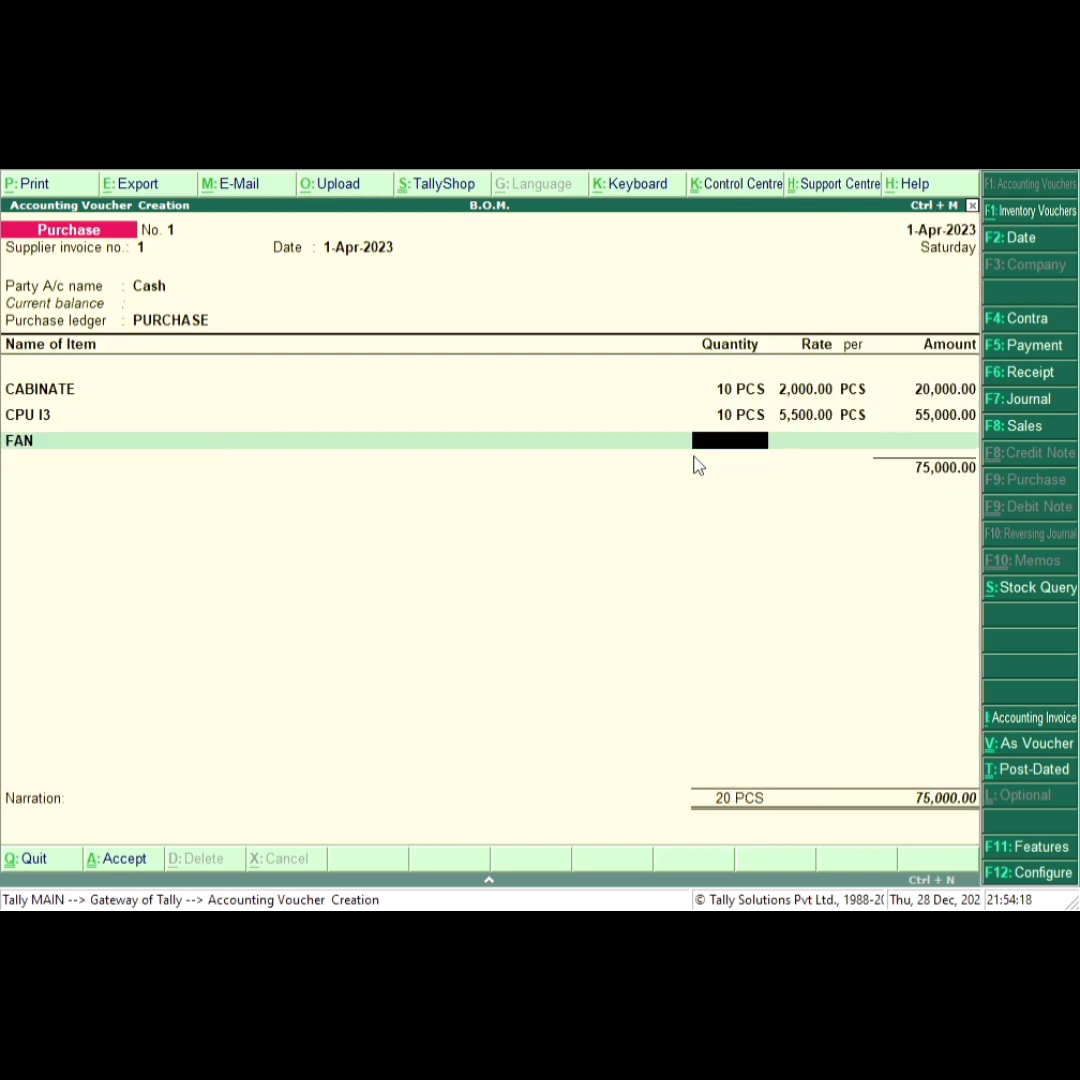
text(400)
key(BackSpace)
key(BackSpace)
key(BackSpace)
text(10)
key(Return)
text(400)
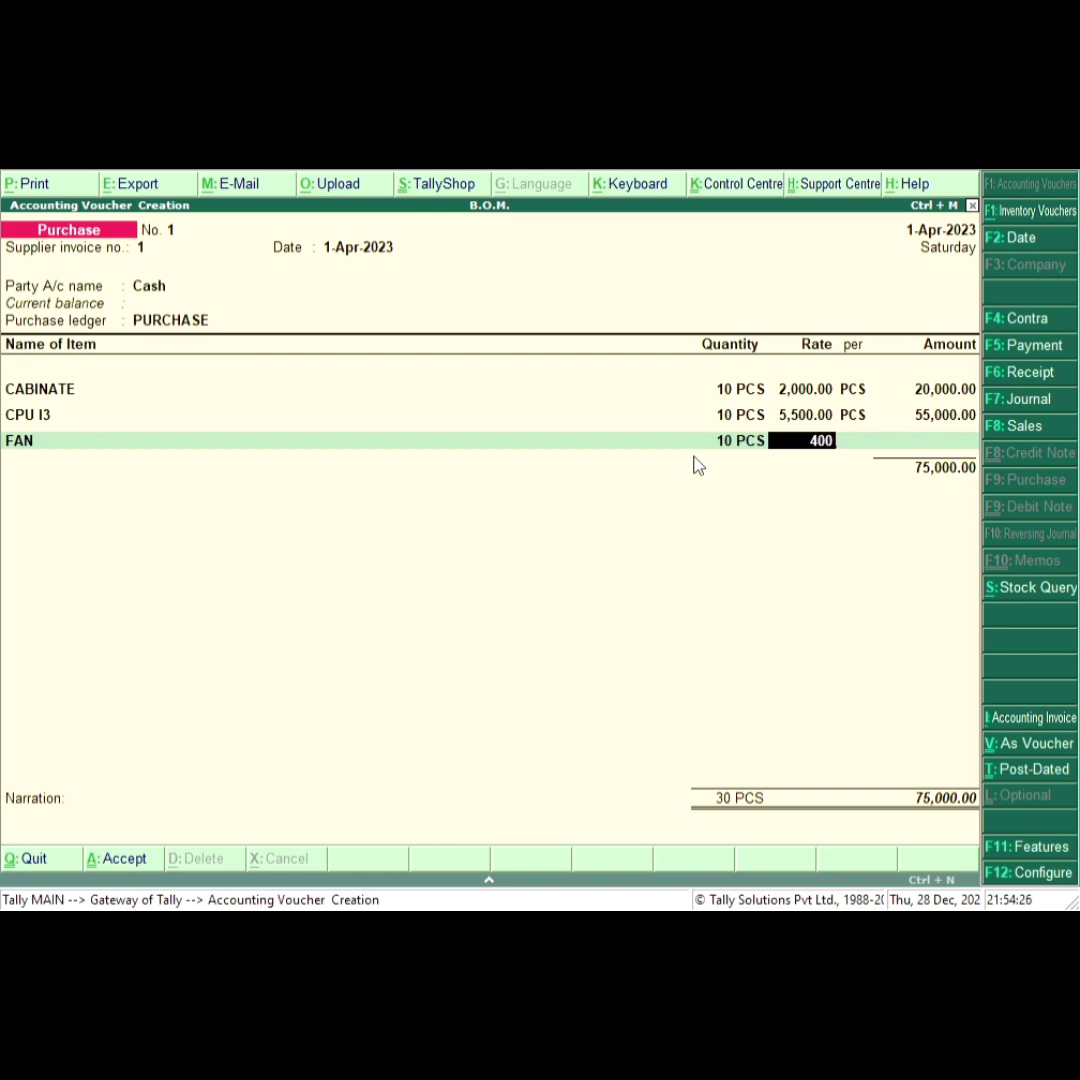
key(Return)
key(Return)
key(Return)
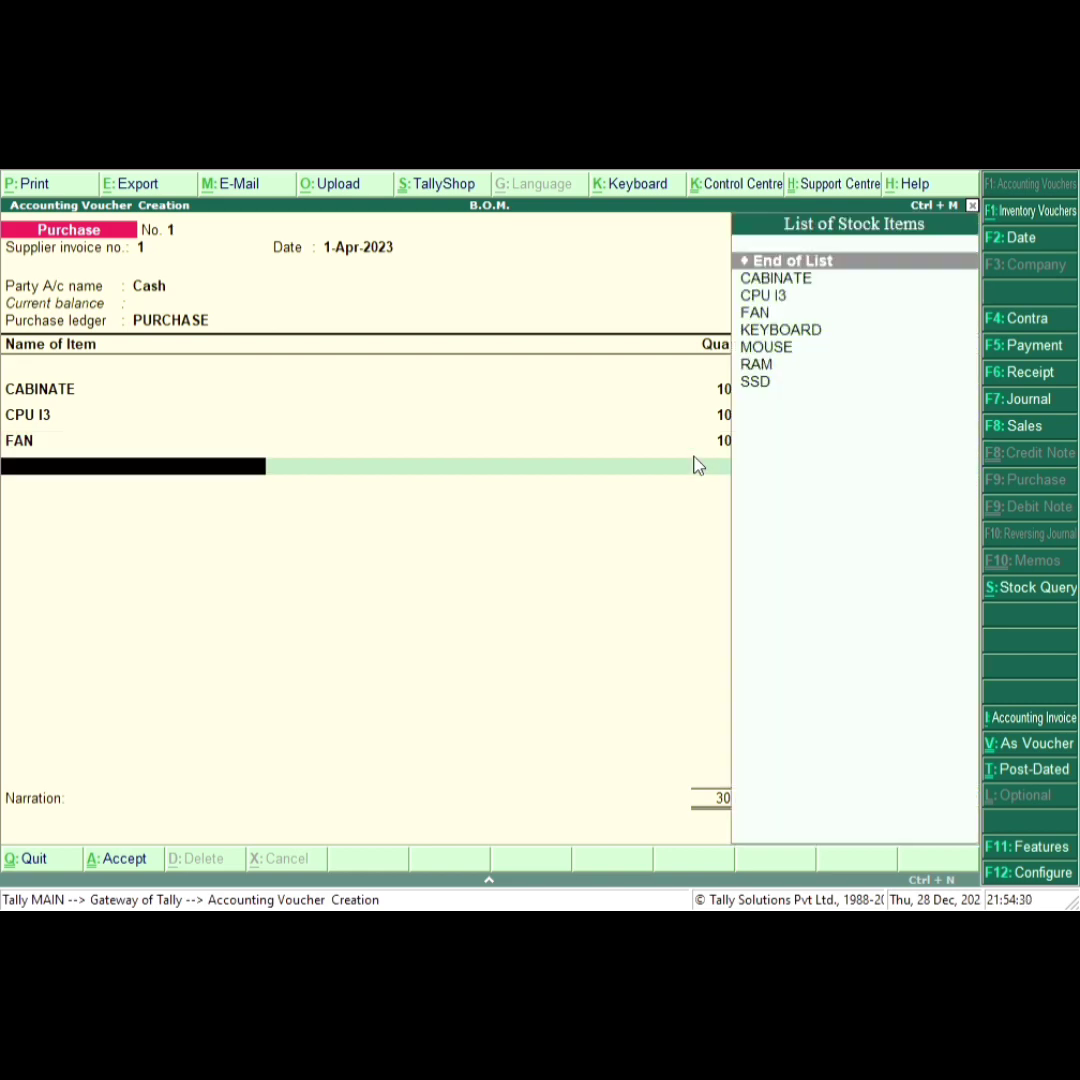
Step: Add KEYBOARD to the purchase voucher with quantity 10 PCS at a rate of 300 per PCS
key(Down)
key(Down)
key(Down)
key(Down)
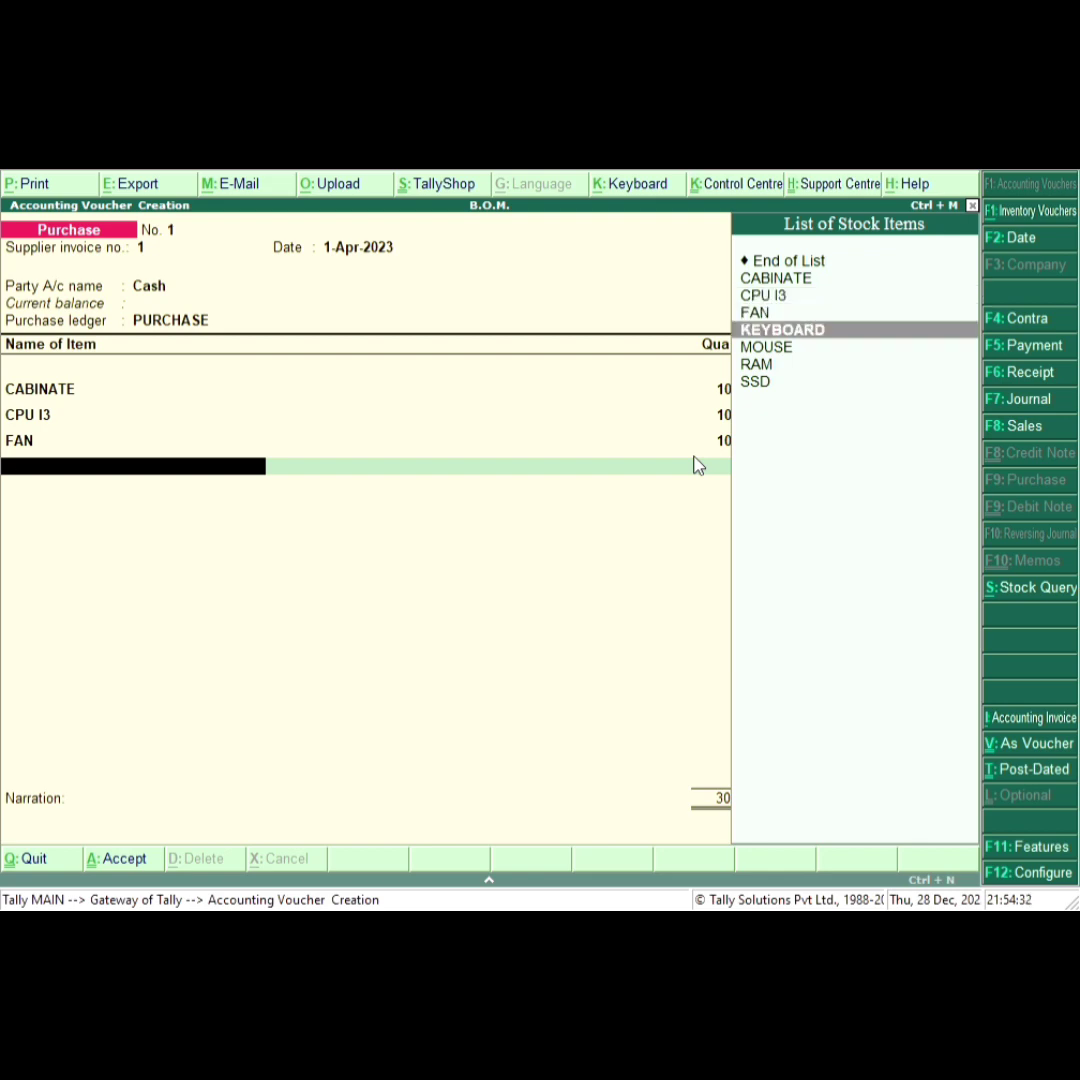
key(Return)
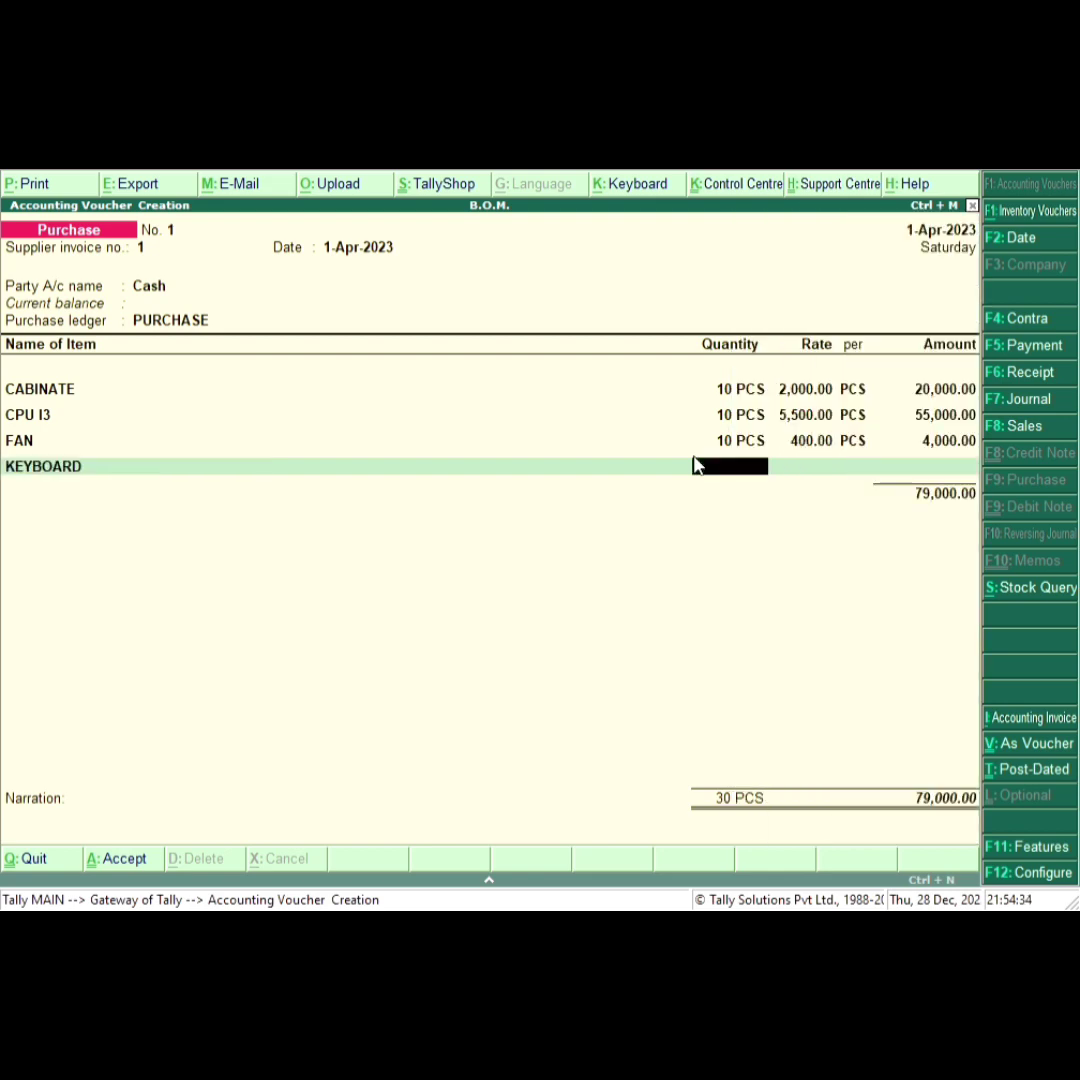
text(10)
key(Return)
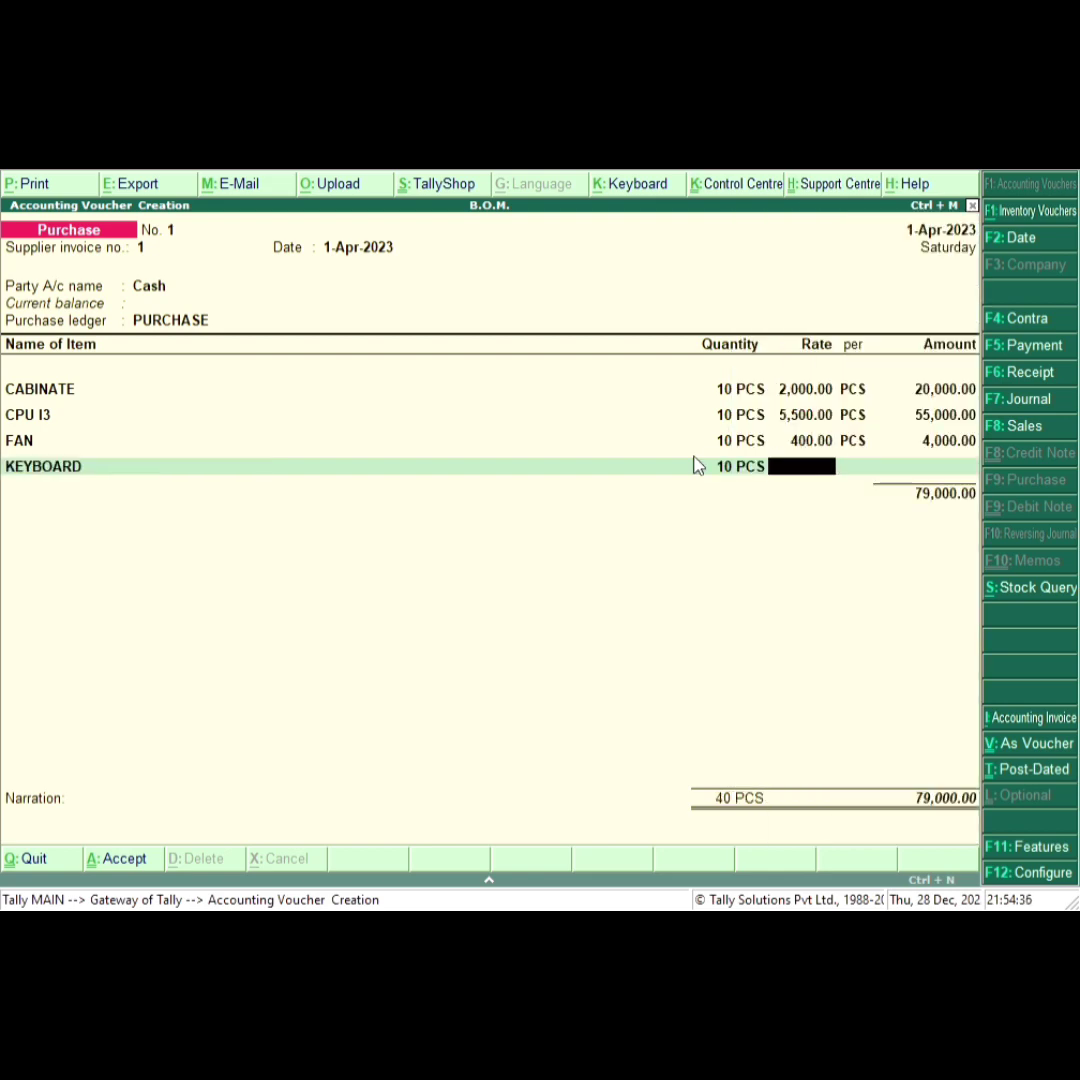
text(300)
key(Return)
key(Return)
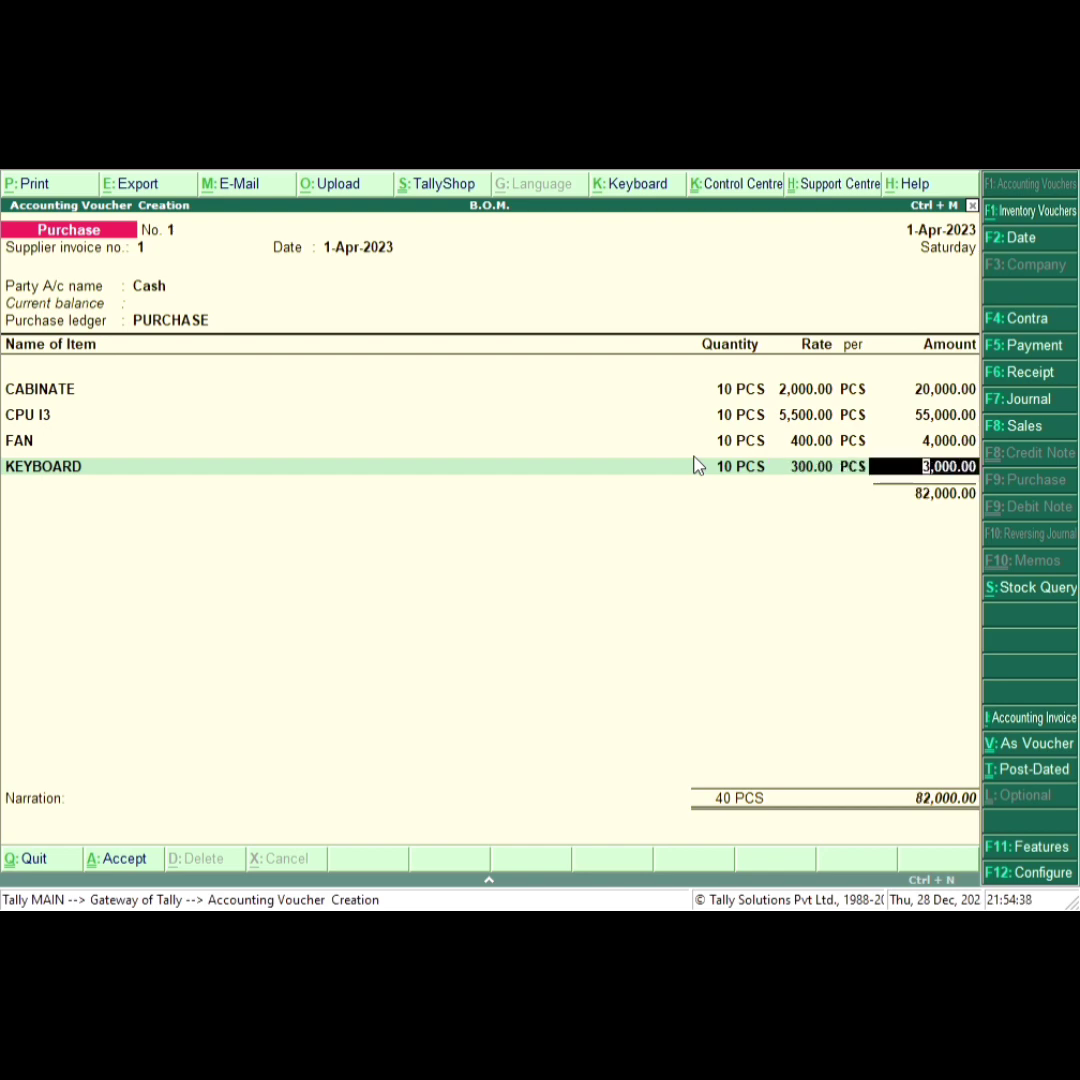
key(Return)
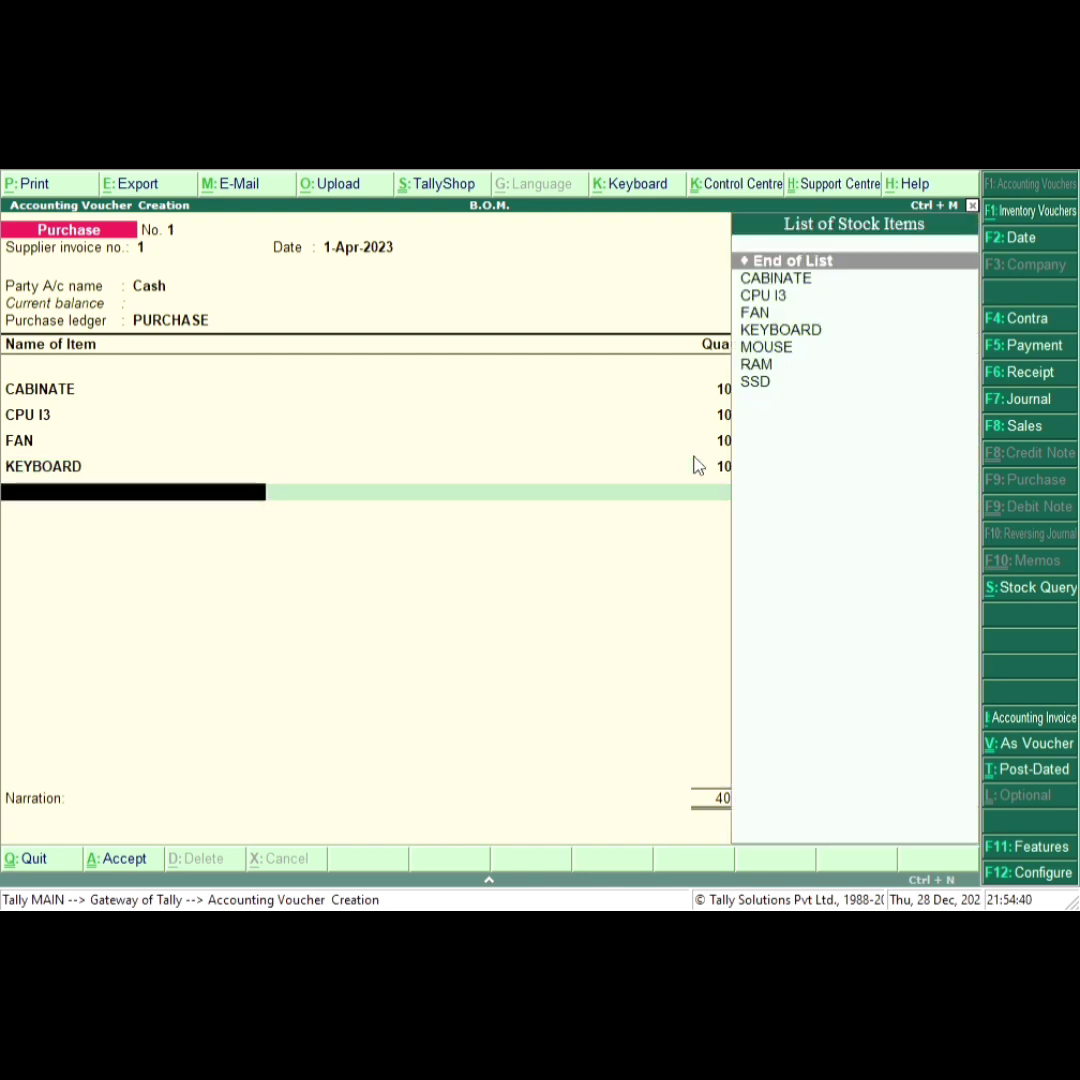
Step: Add MOUSE to the purchase voucher with quantity 10 PCS at a rate of 150 per PCS
key(Down)
key(Down)
key(Down)
key(Down)
key(Down)
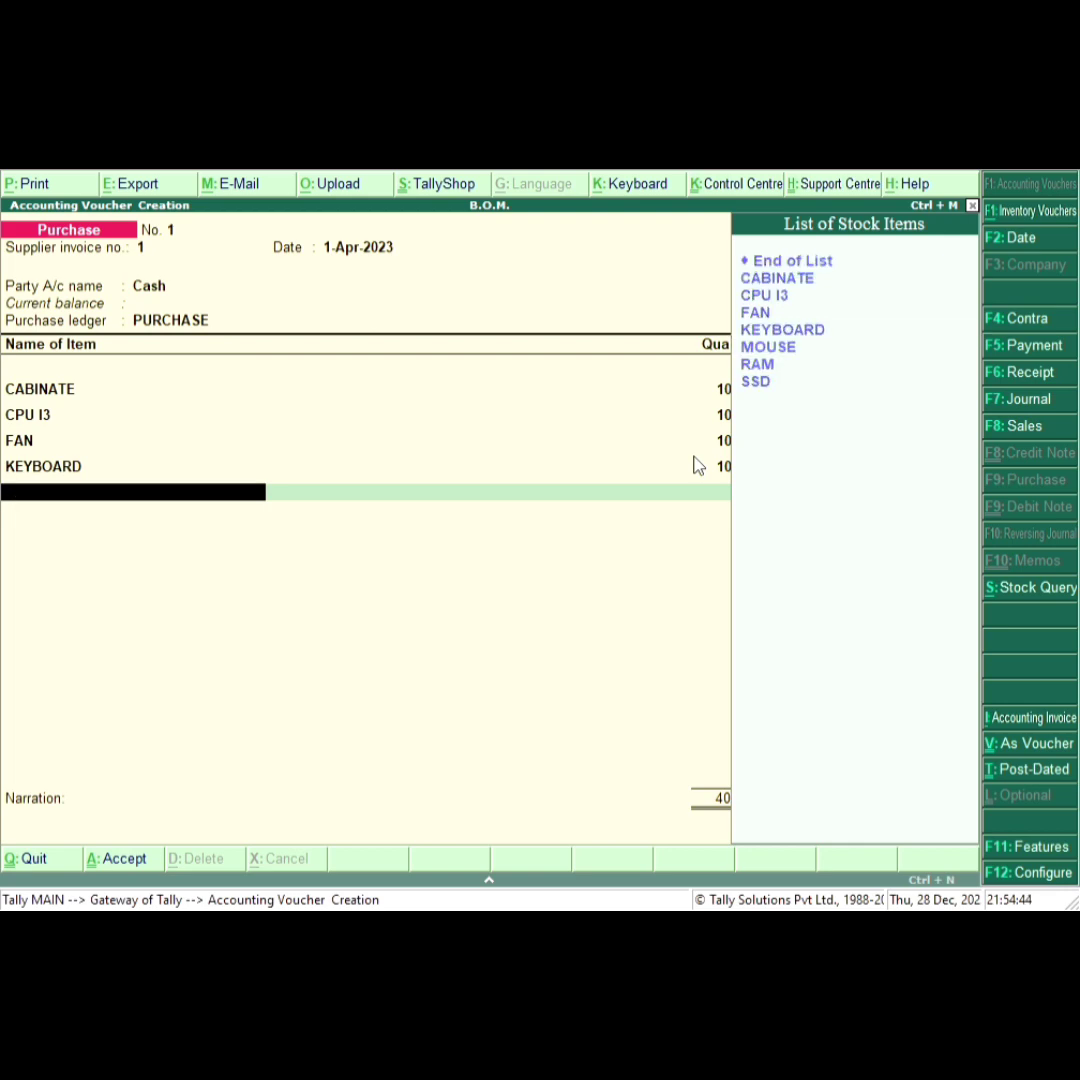
key(Down)
key(Down)
key(Down)
key(Down)
key(Down)
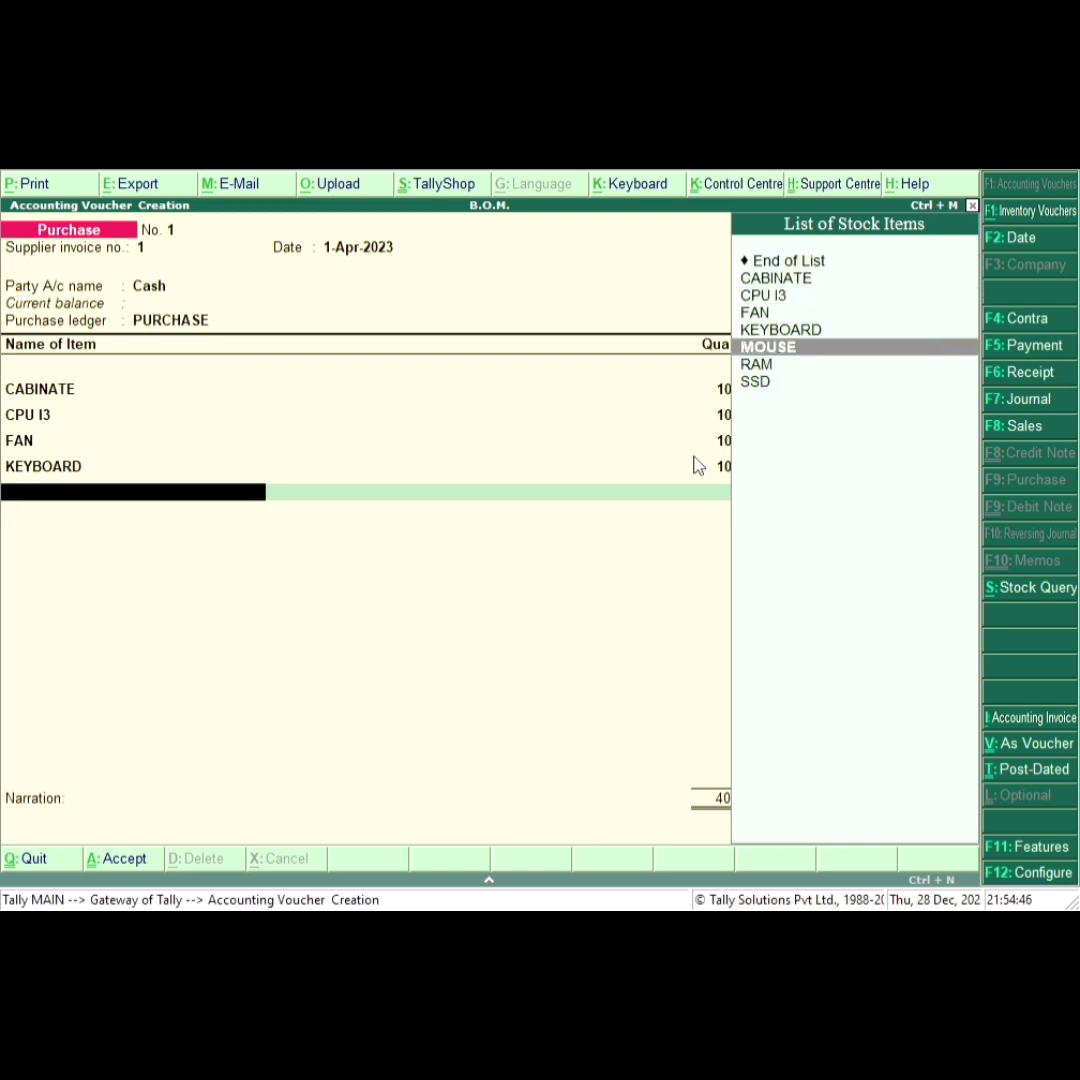
key(Return)
text(10)
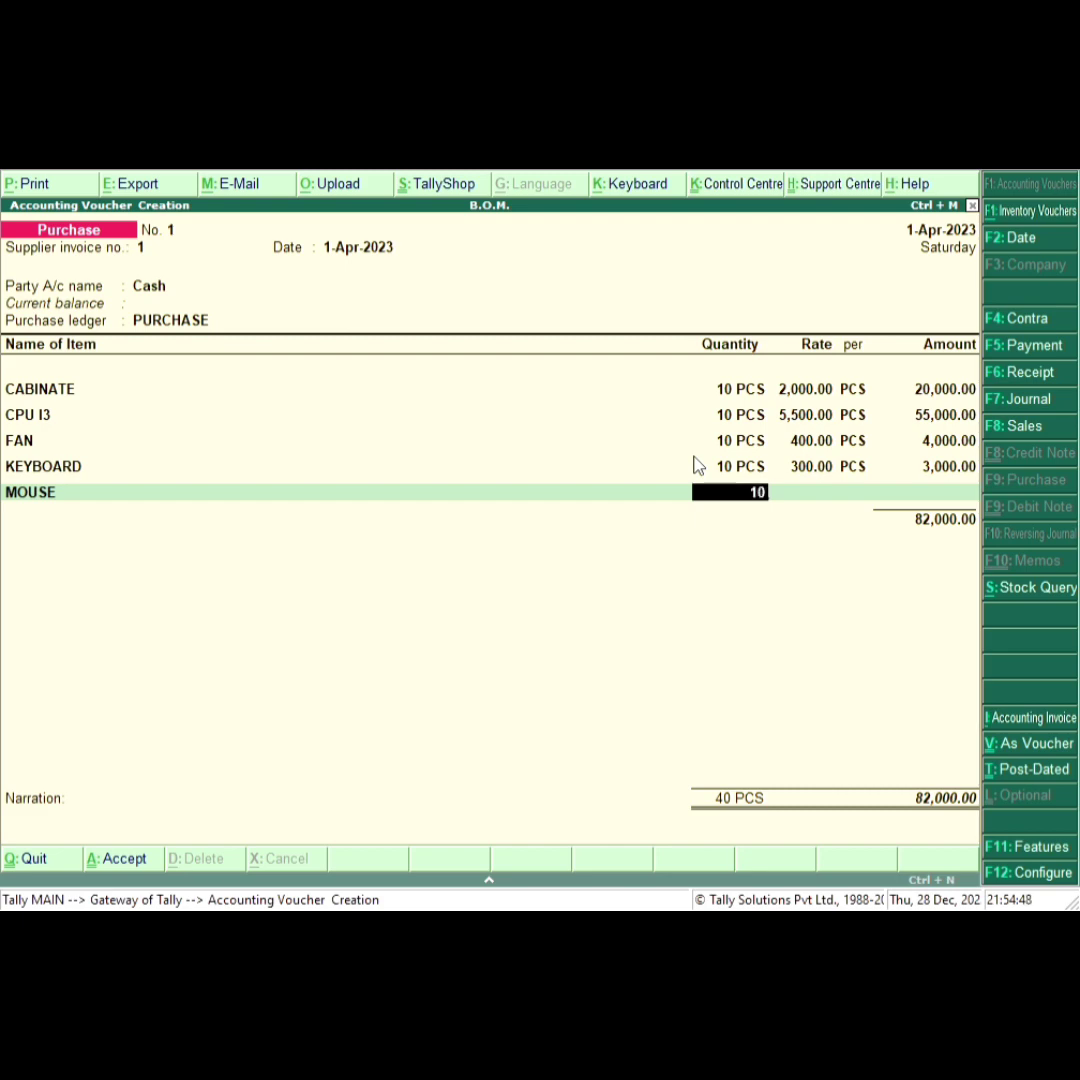
key(Return)
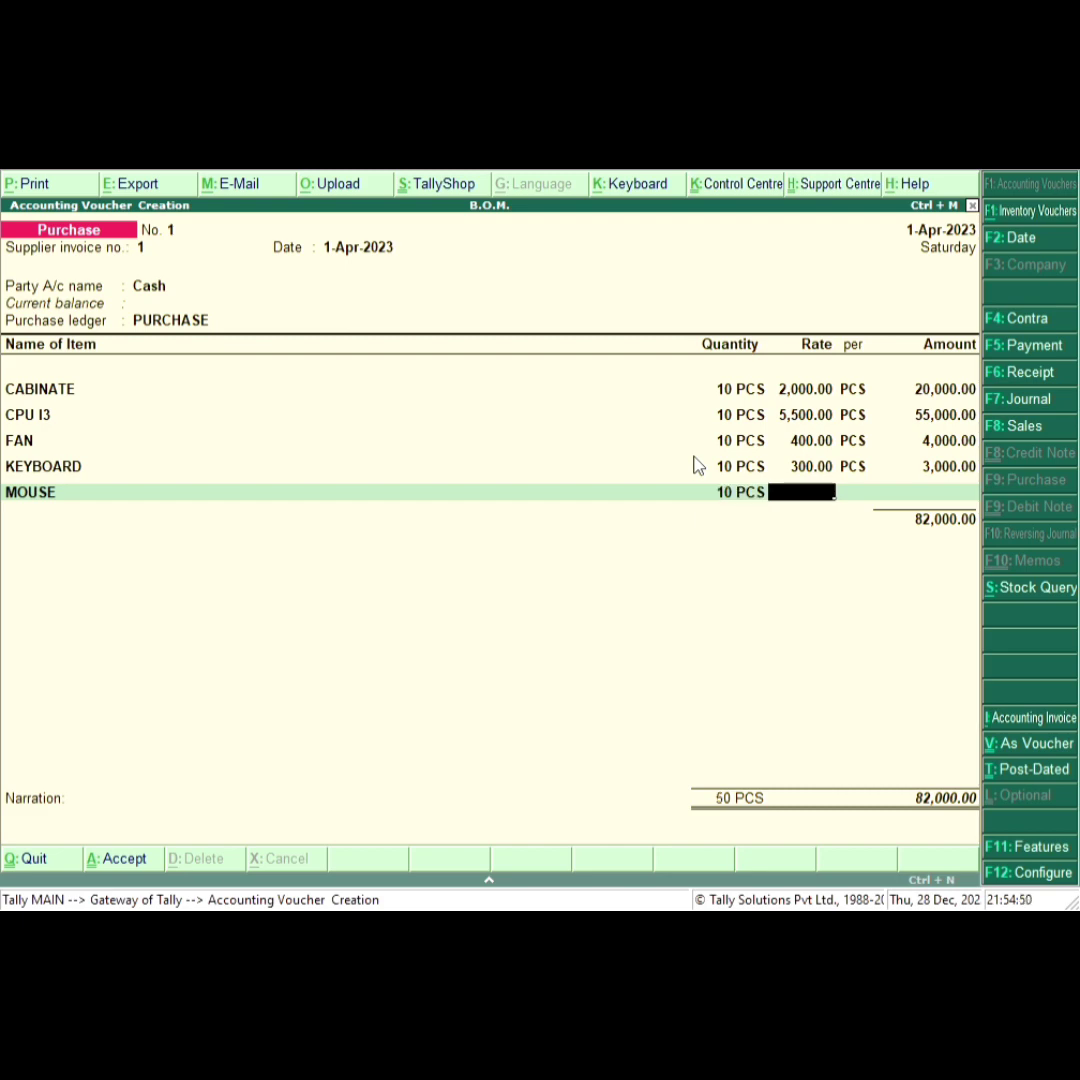
text(150)
key(Return)
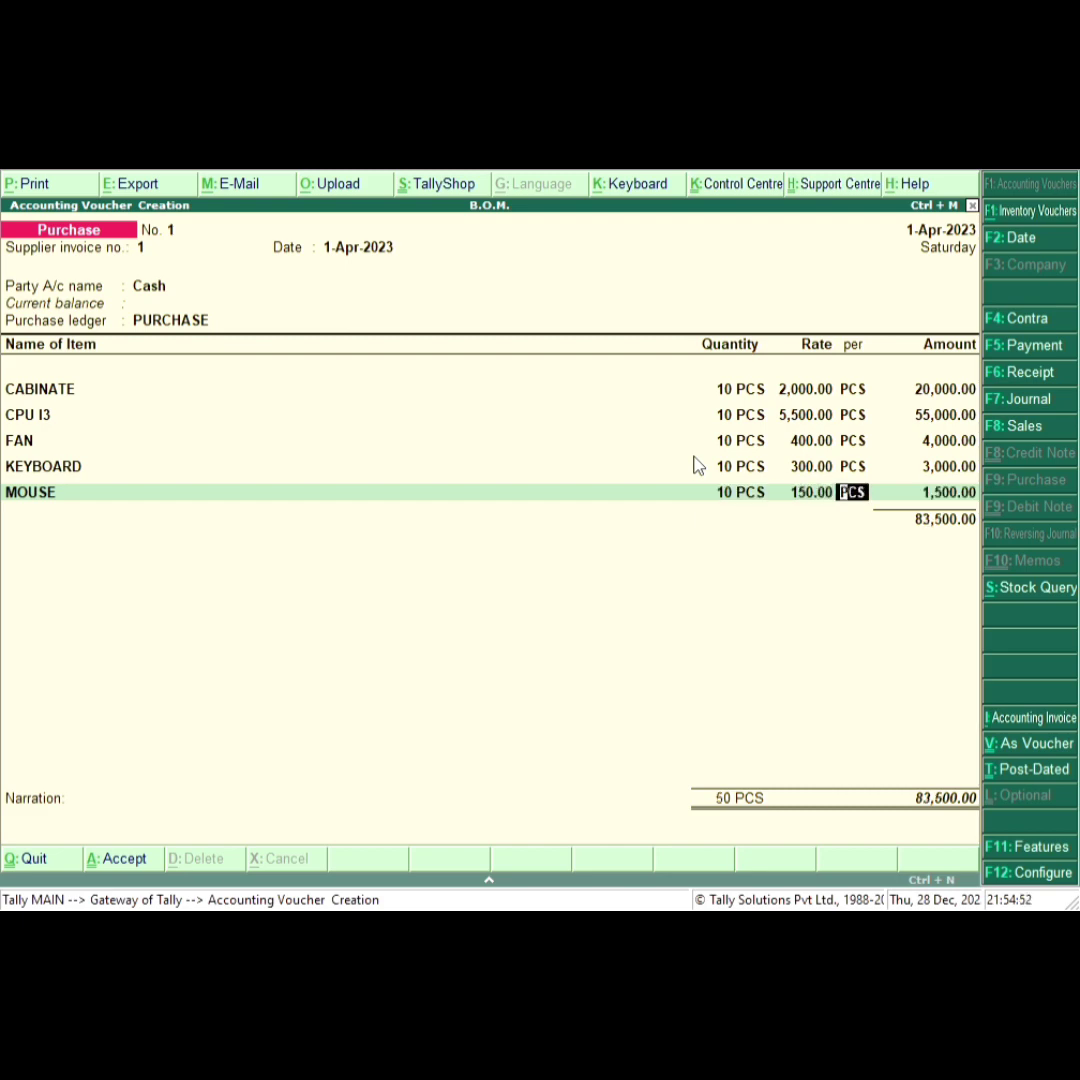
key(Return)
key(Return)
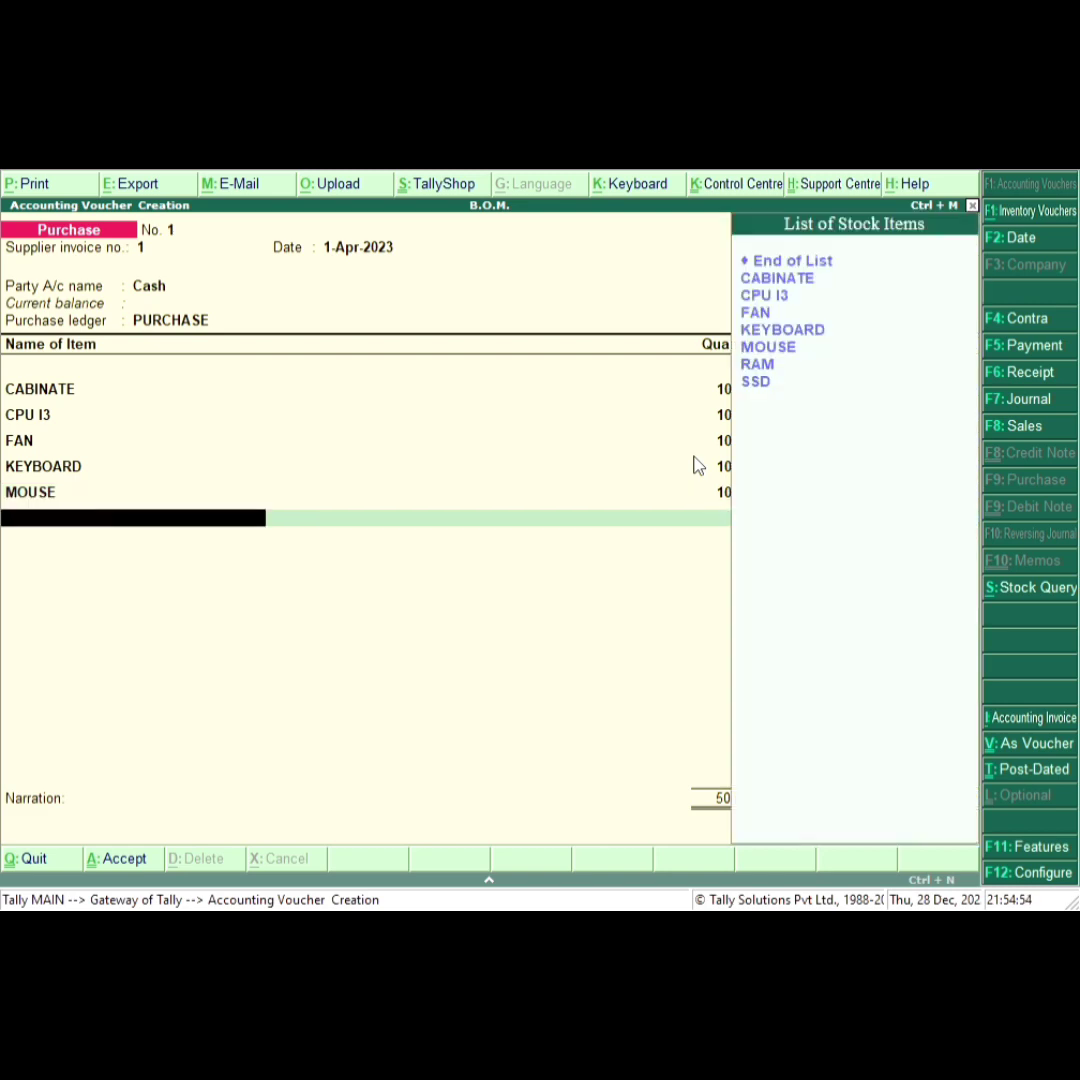
Step: Add RAM to the purchase voucher with quantity 20 PCS at a rate of 900 per PCS
key(Down)
key(Down)
key(Down)
key(Down)
key(Down)
key(Down)
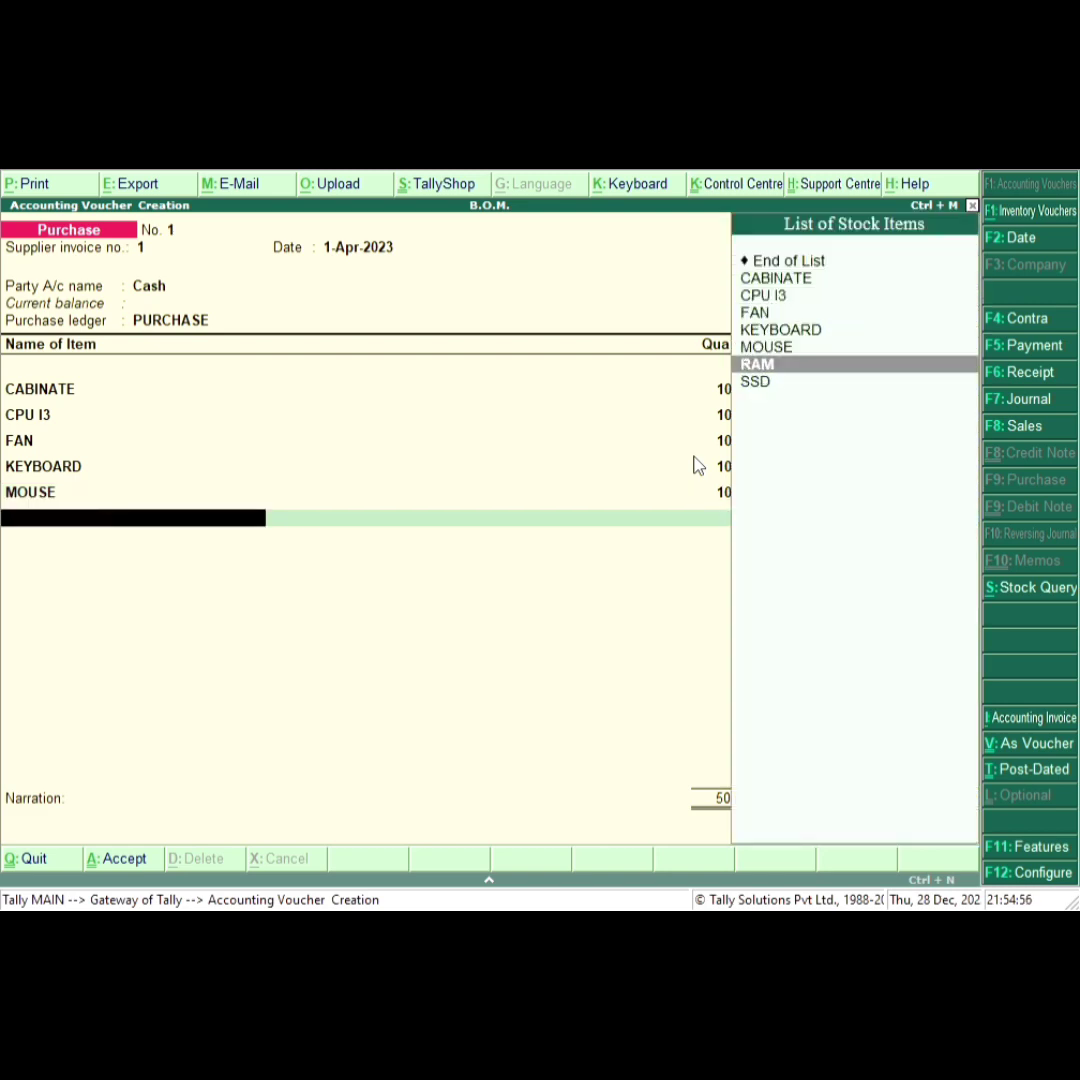
key(Return)
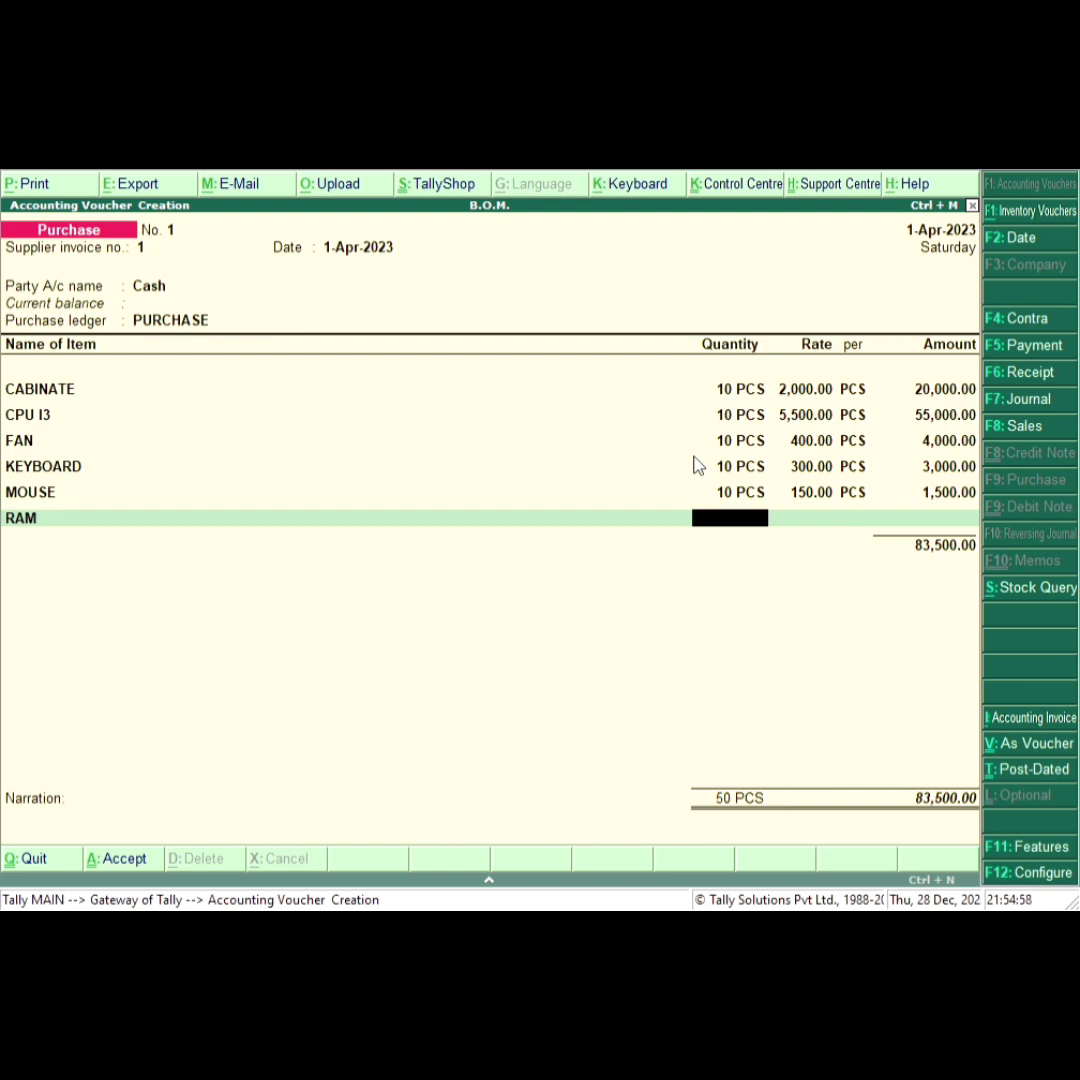
text(1)
key(BackSpace)
text(20)
key(Return)
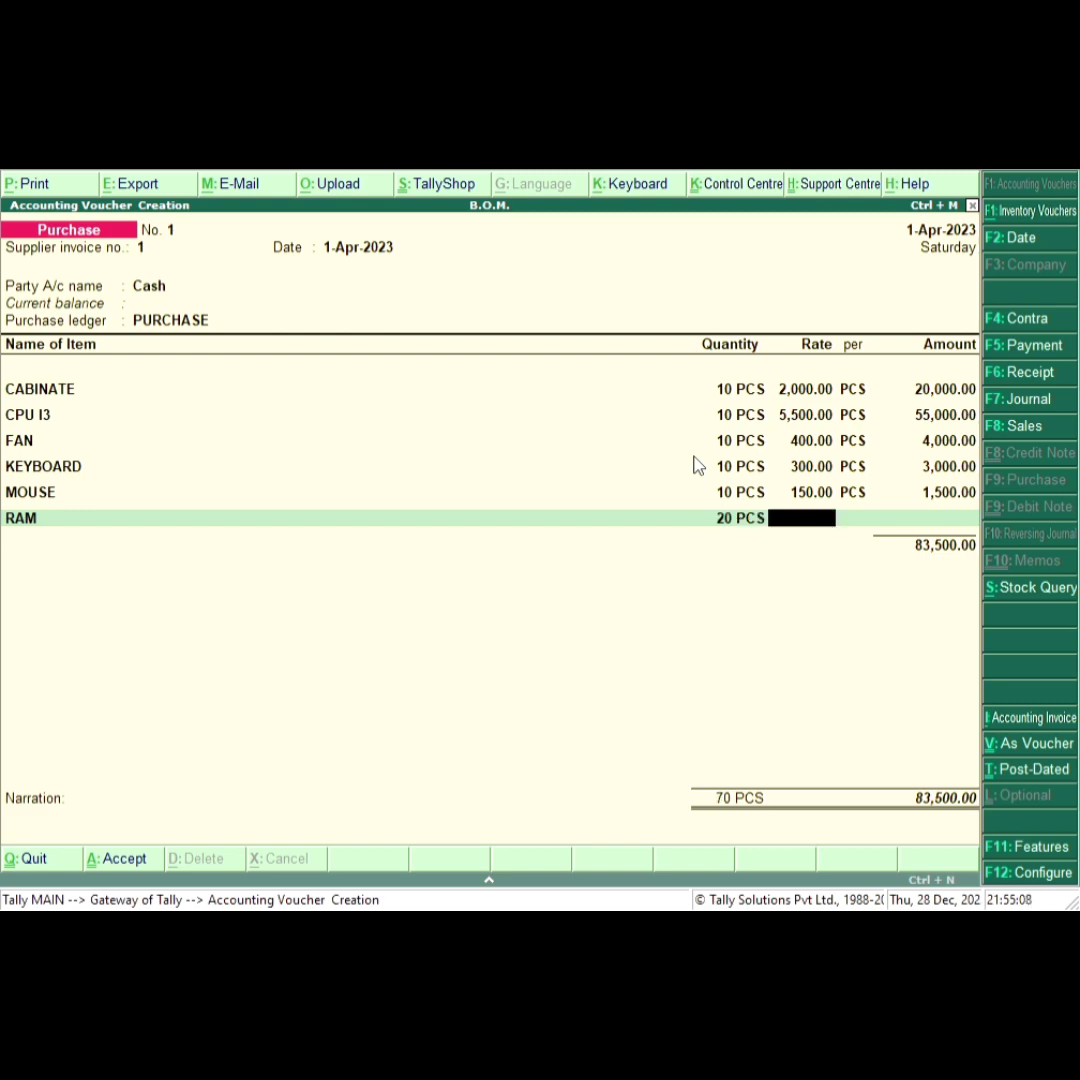
text(900)
key(Return)
key(Return)
key(Return)
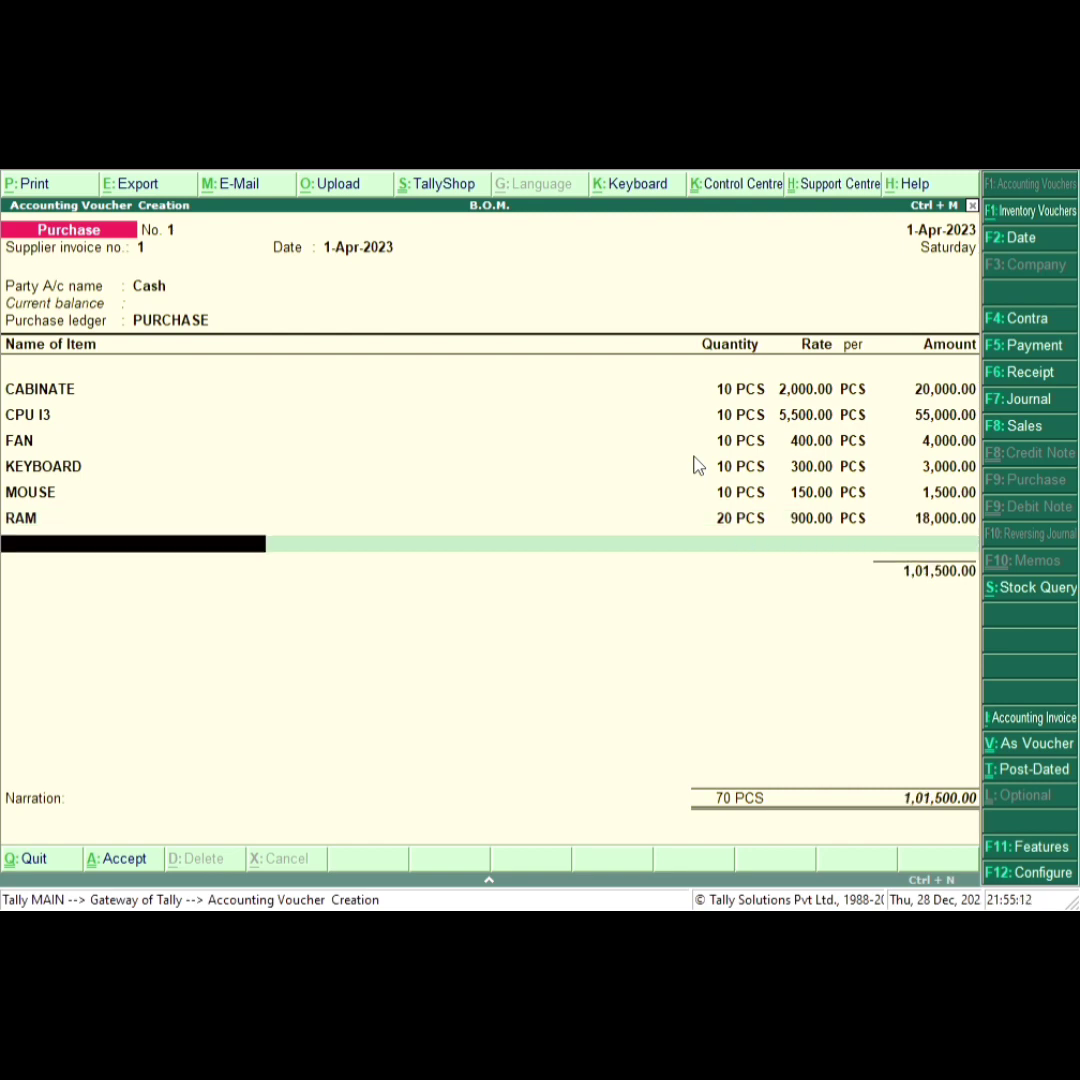
Step: Add SSD to the purchase voucher with quantity 10 PCS at a rate of 1,200 per PCS
text(N)
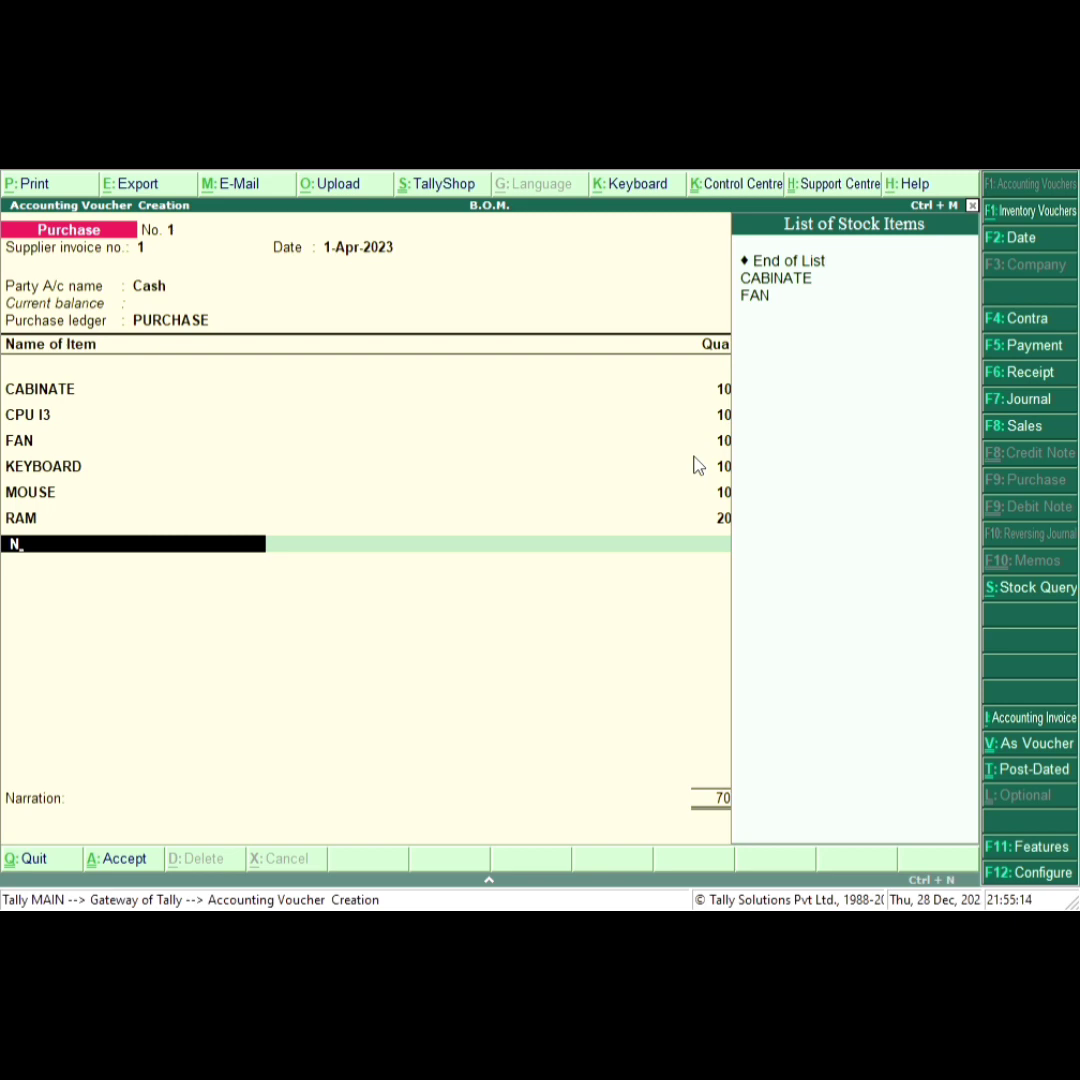
key(BackSpace)
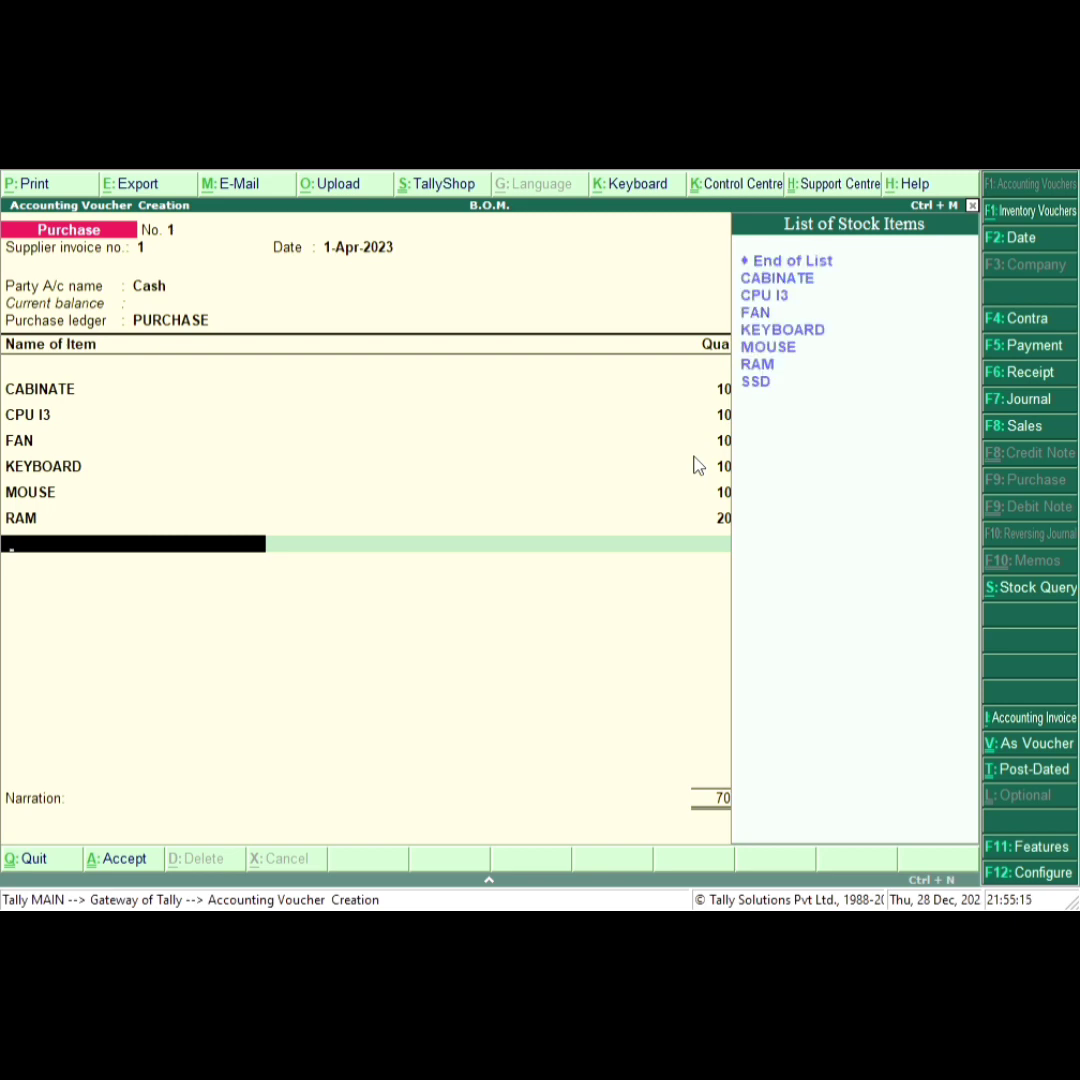
key(Down)
key(Down)
key(Down)
key(Down)
key(Down)
key(Down)
key(Down)
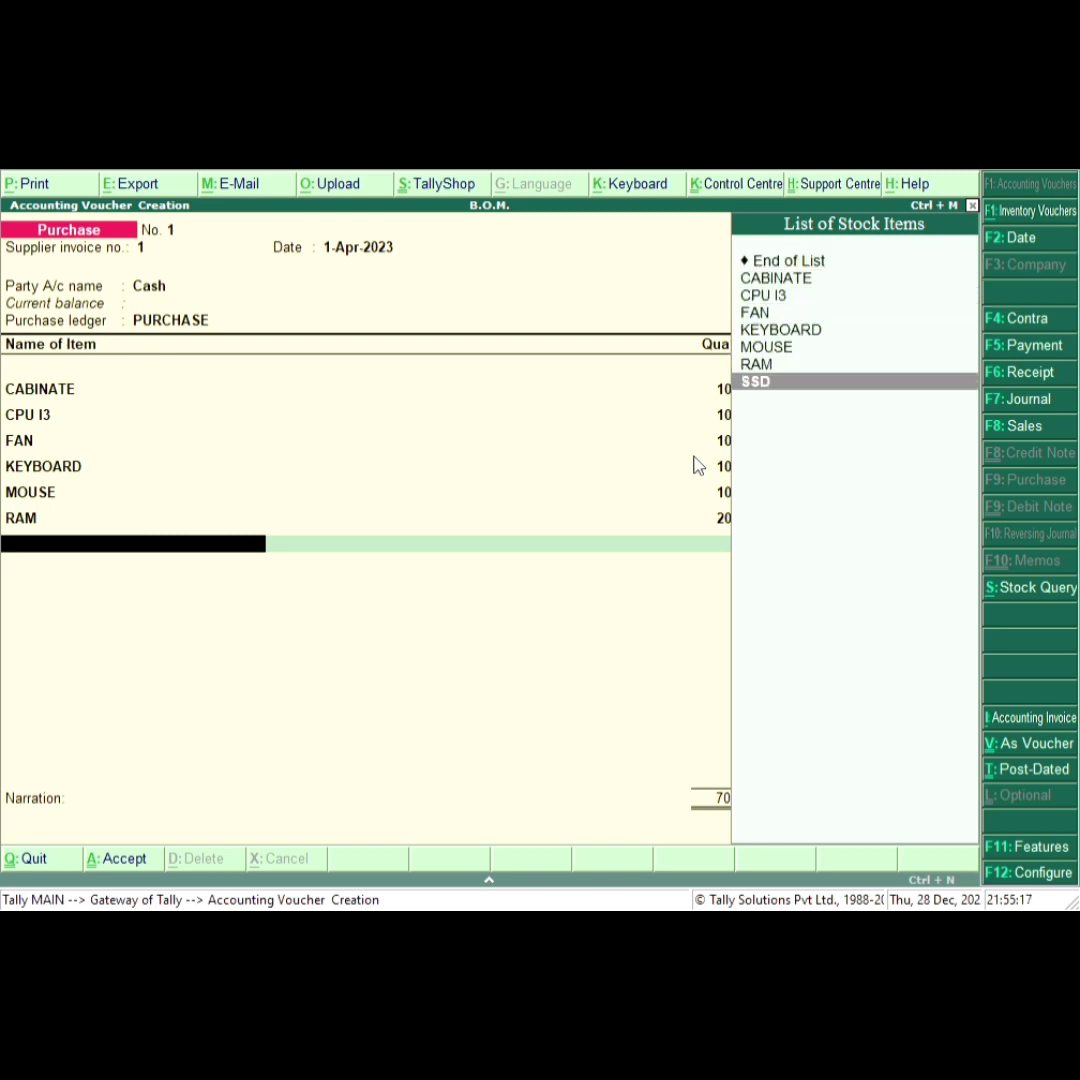
key(Return)
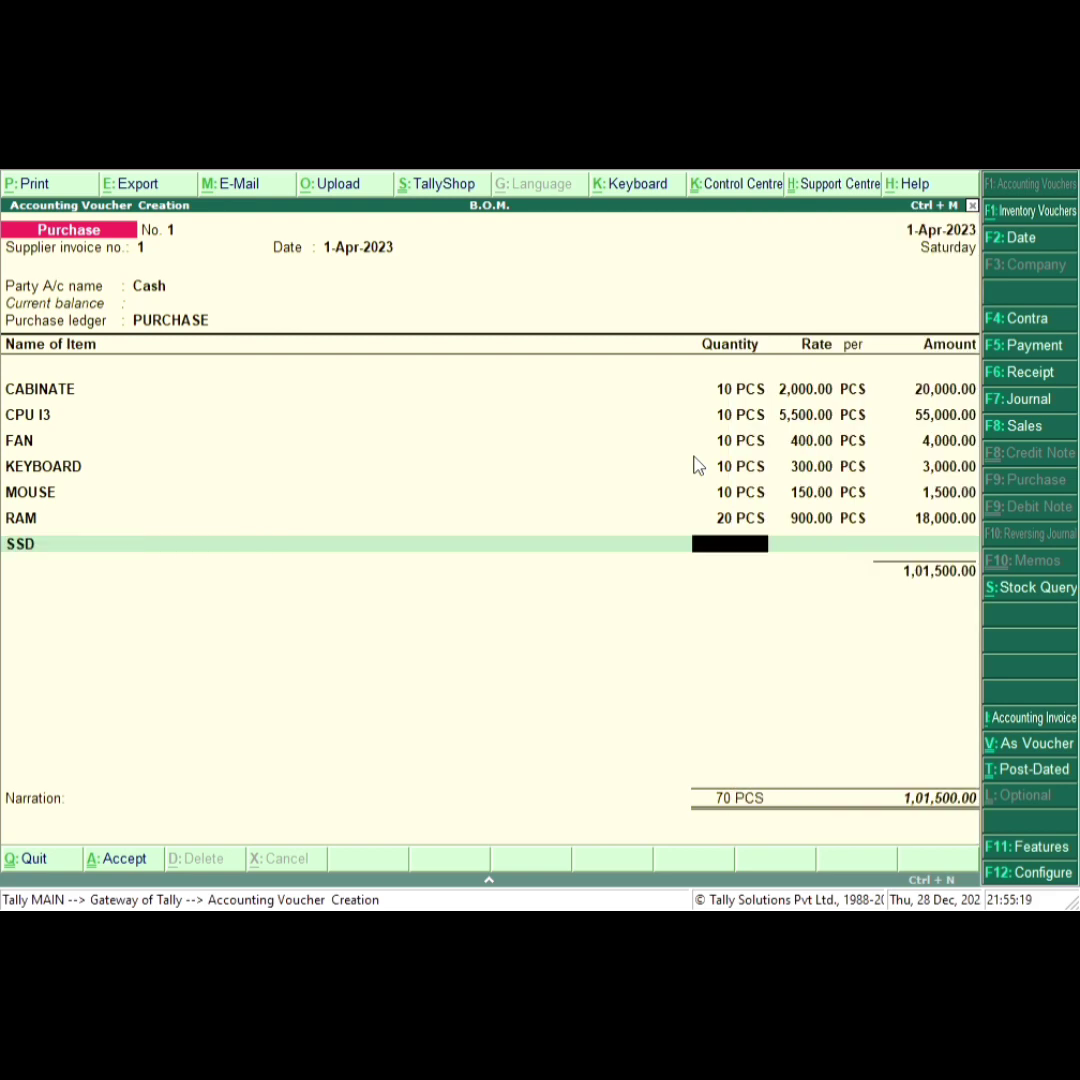
text(10)
key(Return)
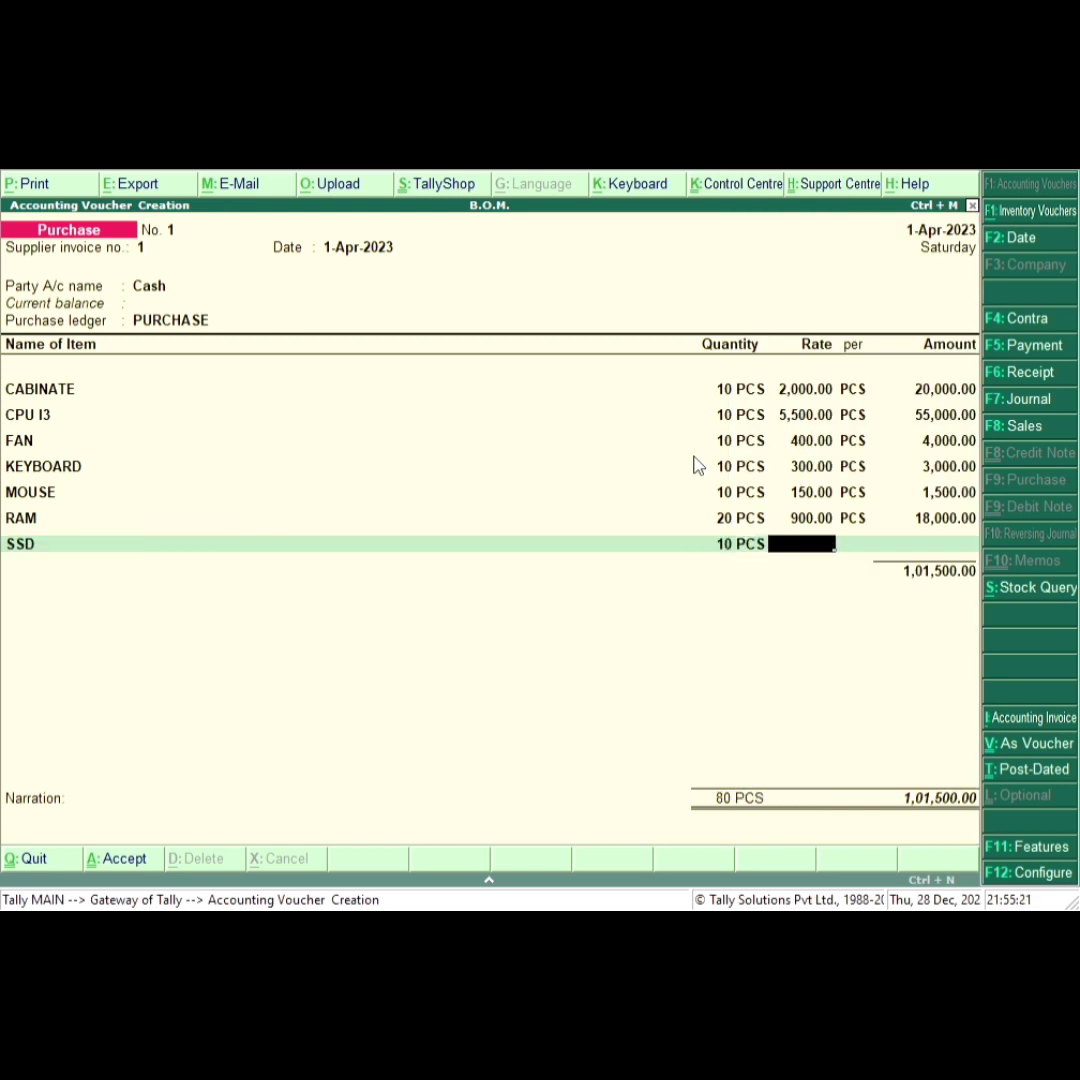
text(1200)
key(Return)
key(Return)
key(Return)
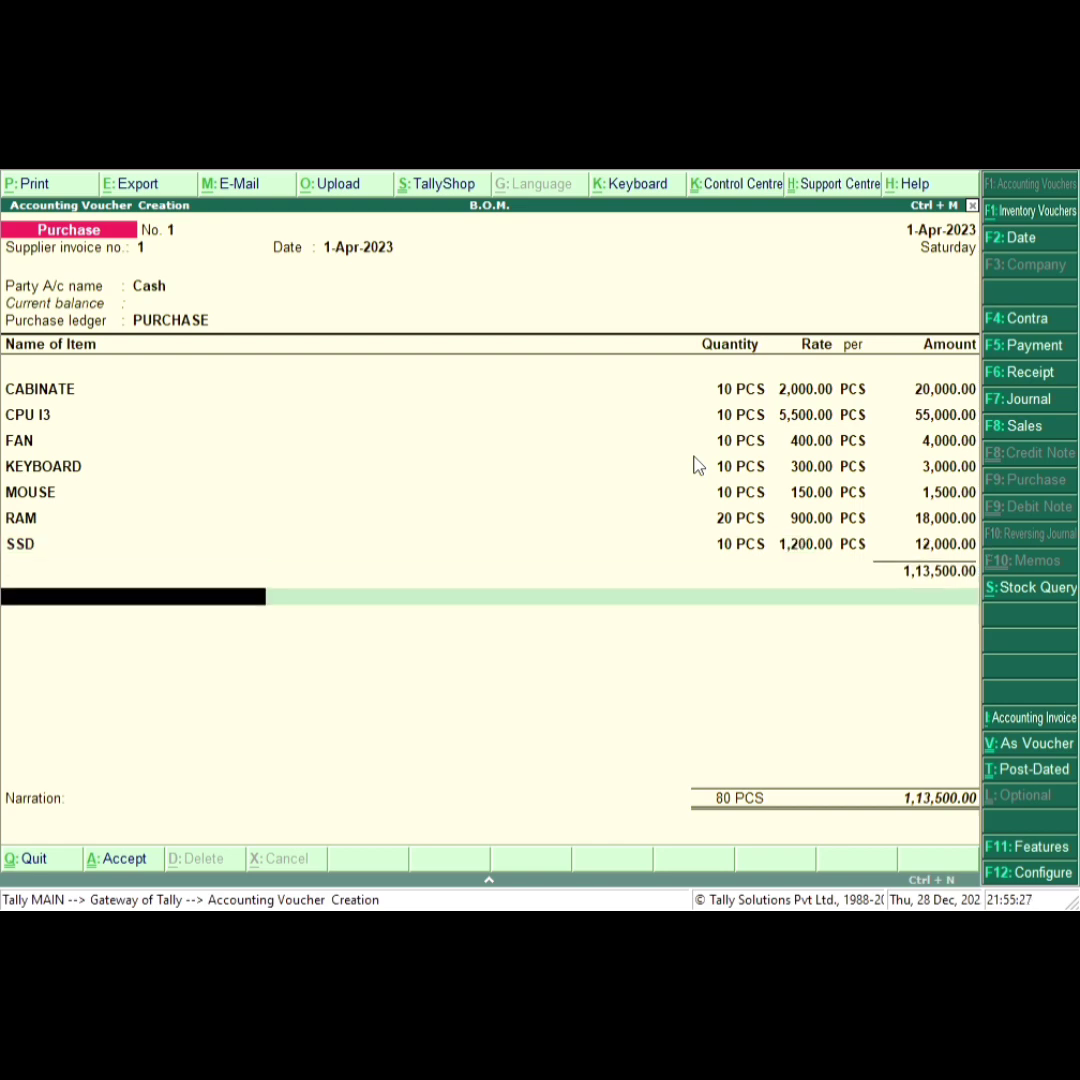
Step: End the entry list, save the purchase voucher without a narration, and return to the Gateway of Tally
key(Return)
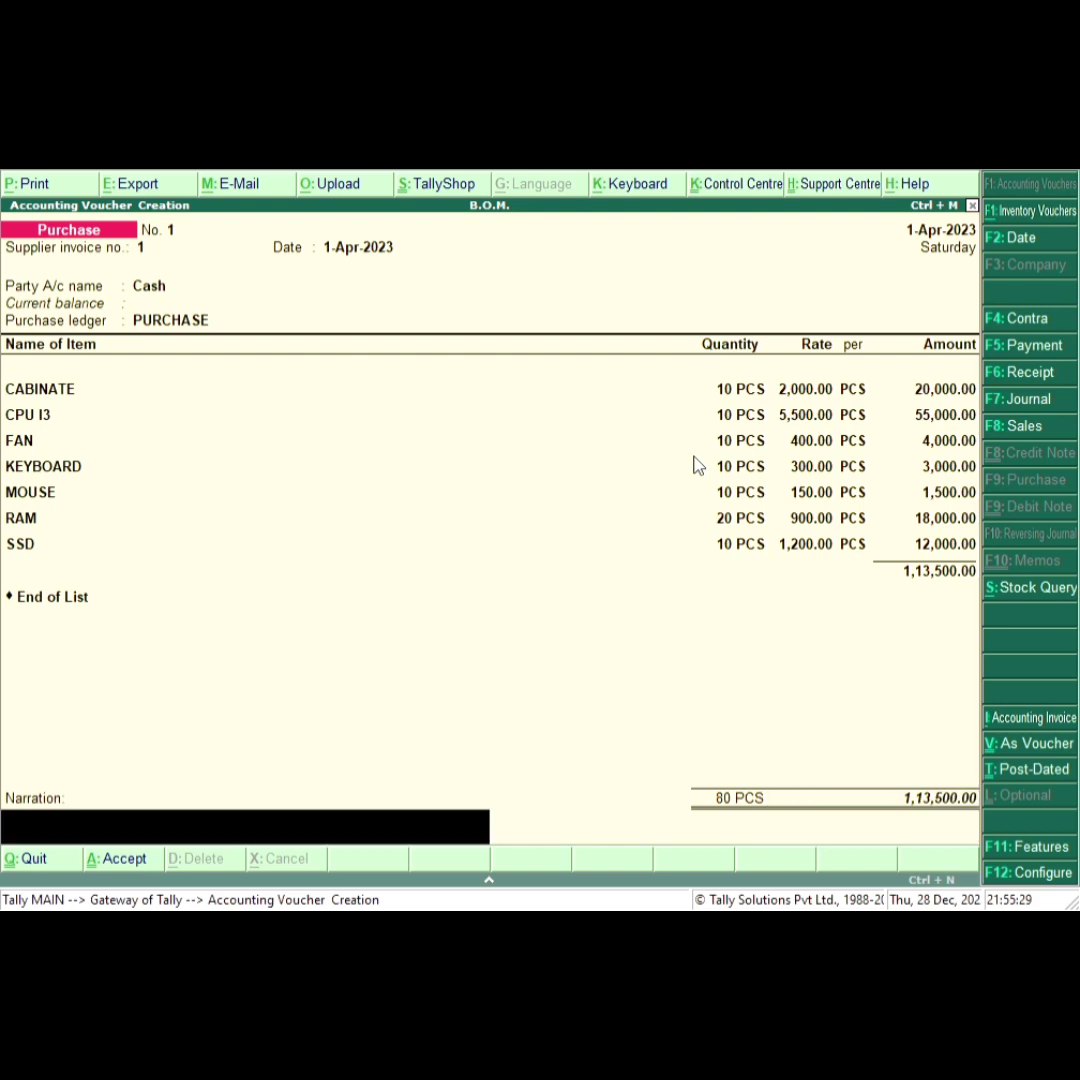
key(Return)
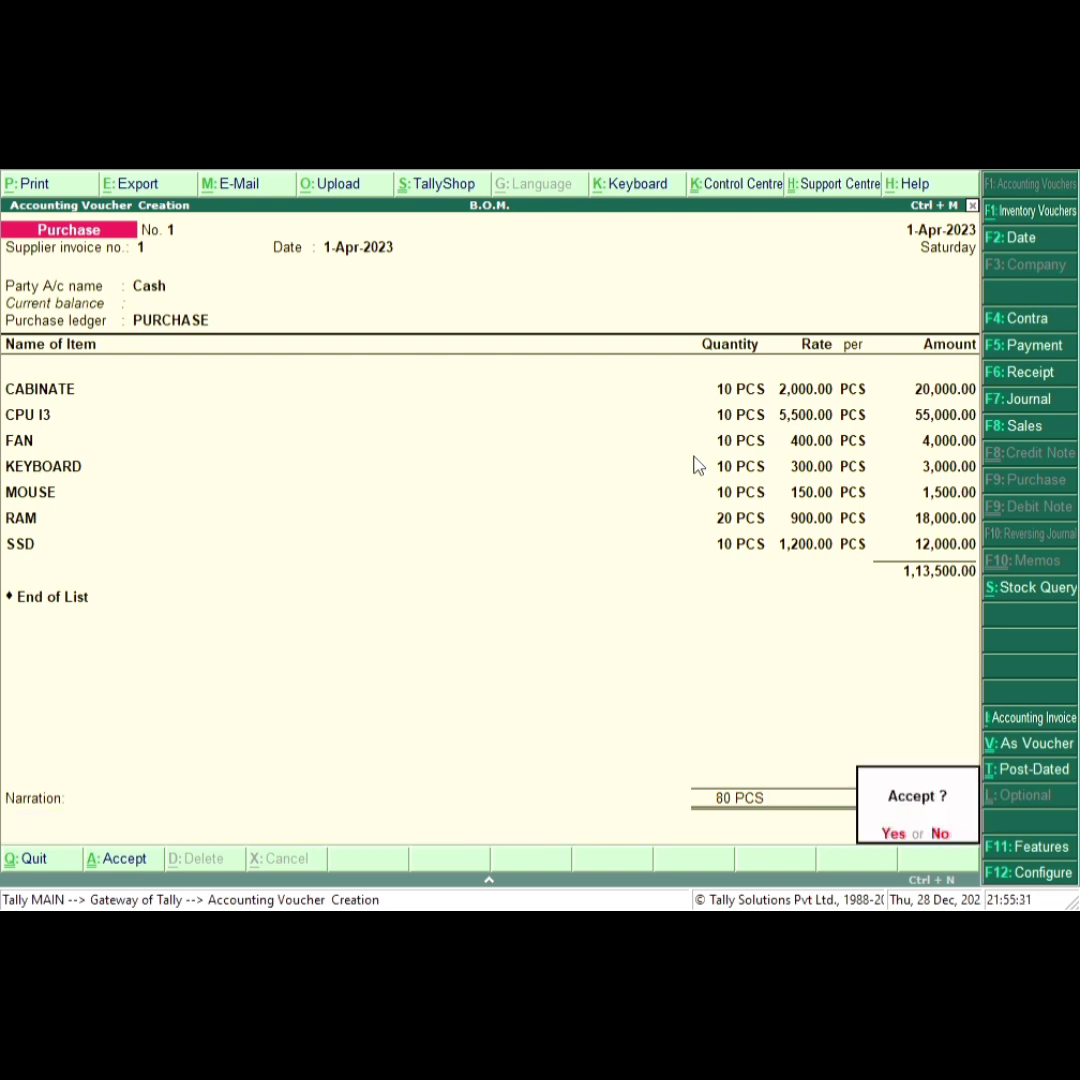
key(y)
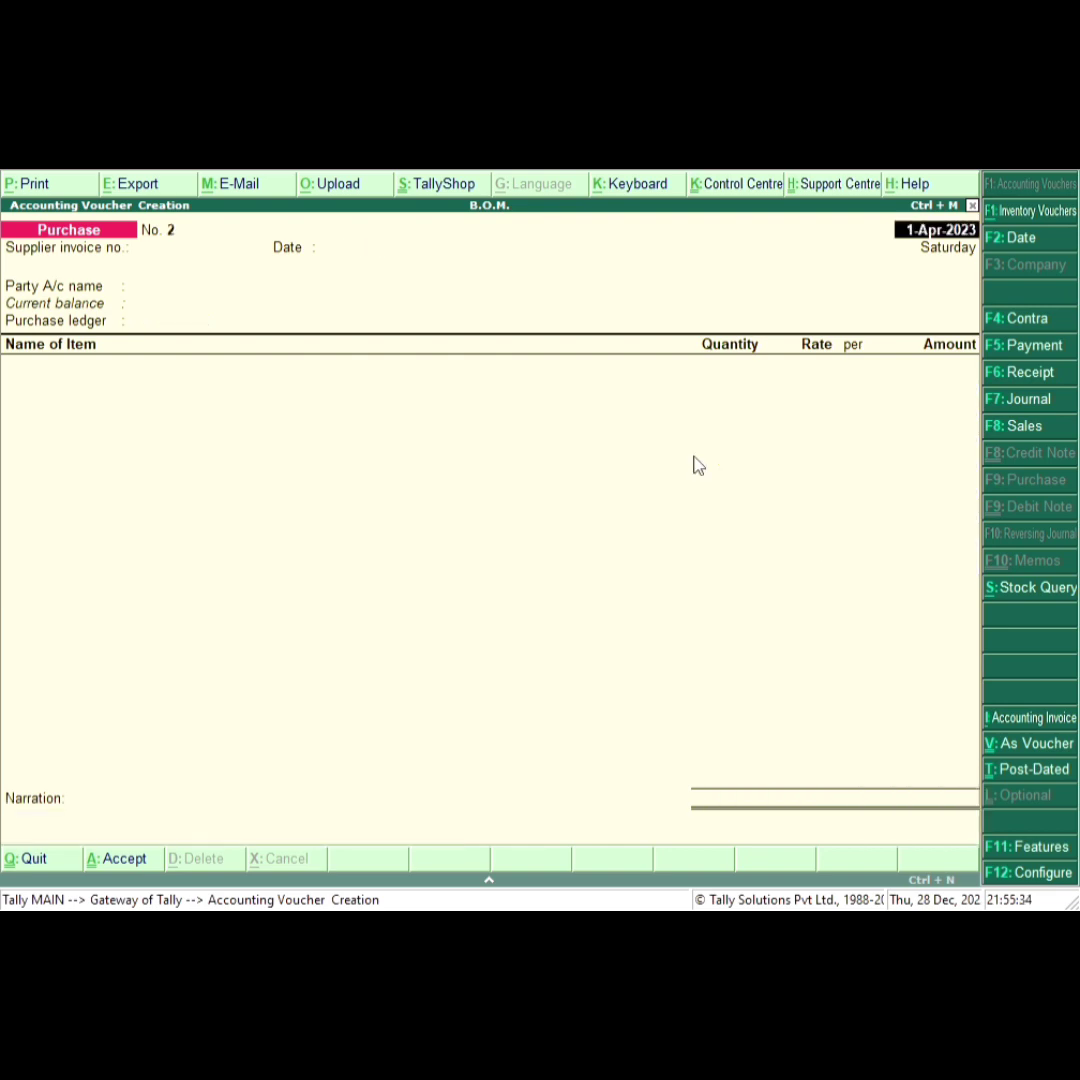
key(BackSpace)
key(Escape)
key(y)
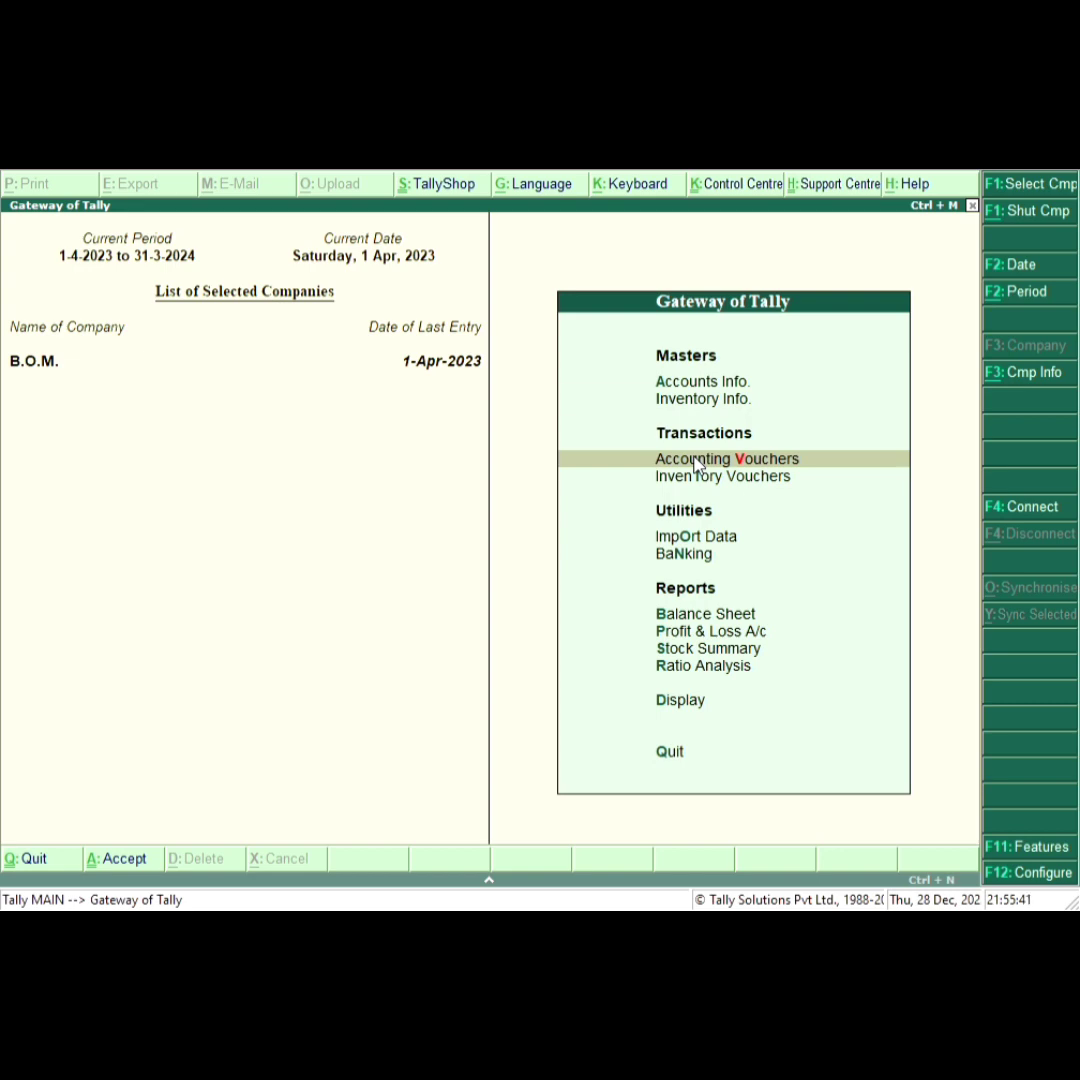
Step: Start a new single stock item named COMPUTER under the HARDWARE group with PCS as its unit
key(Up)
key(Up)
key(Down)
key(Return)
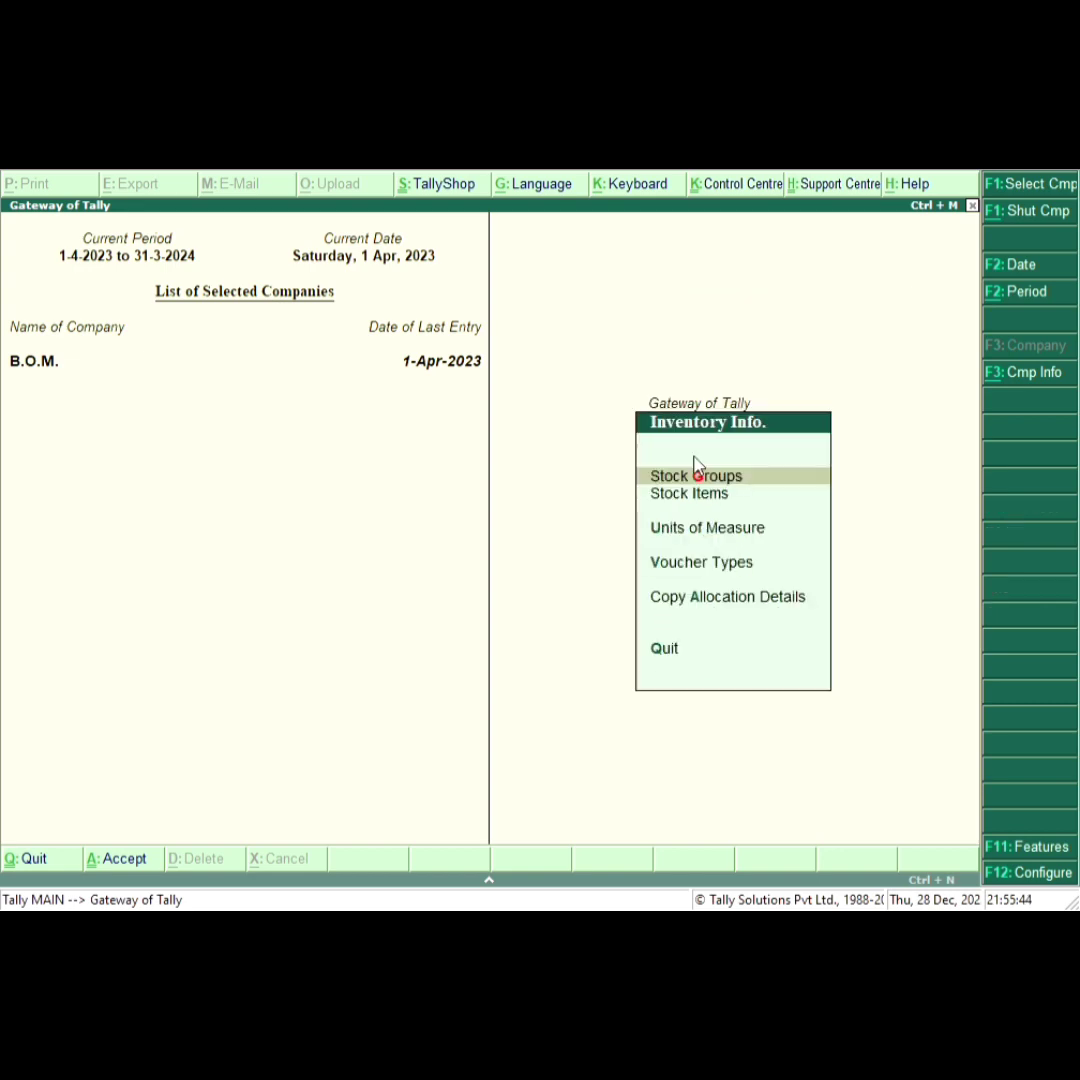
key(Down)
key(Return)
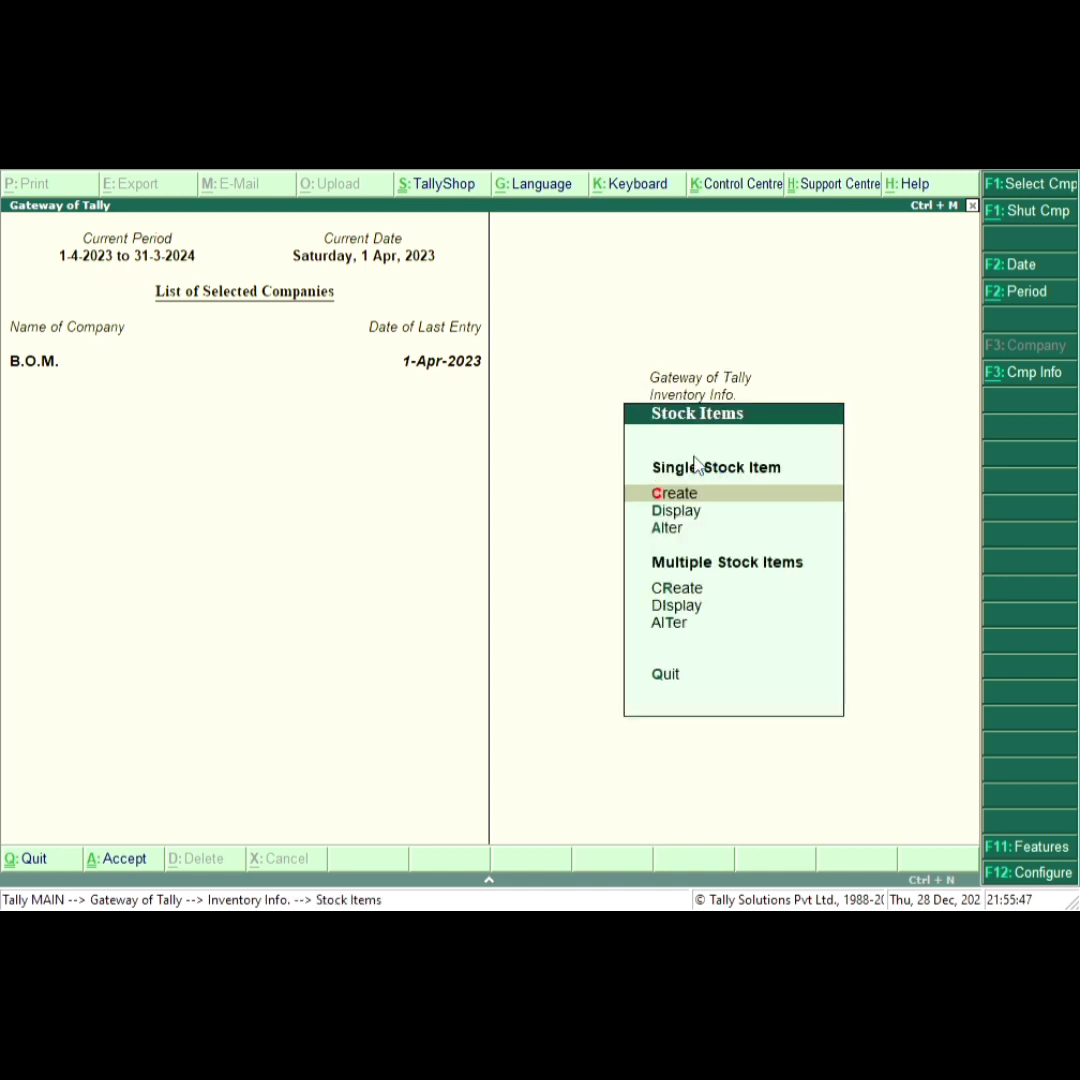
key(Return)
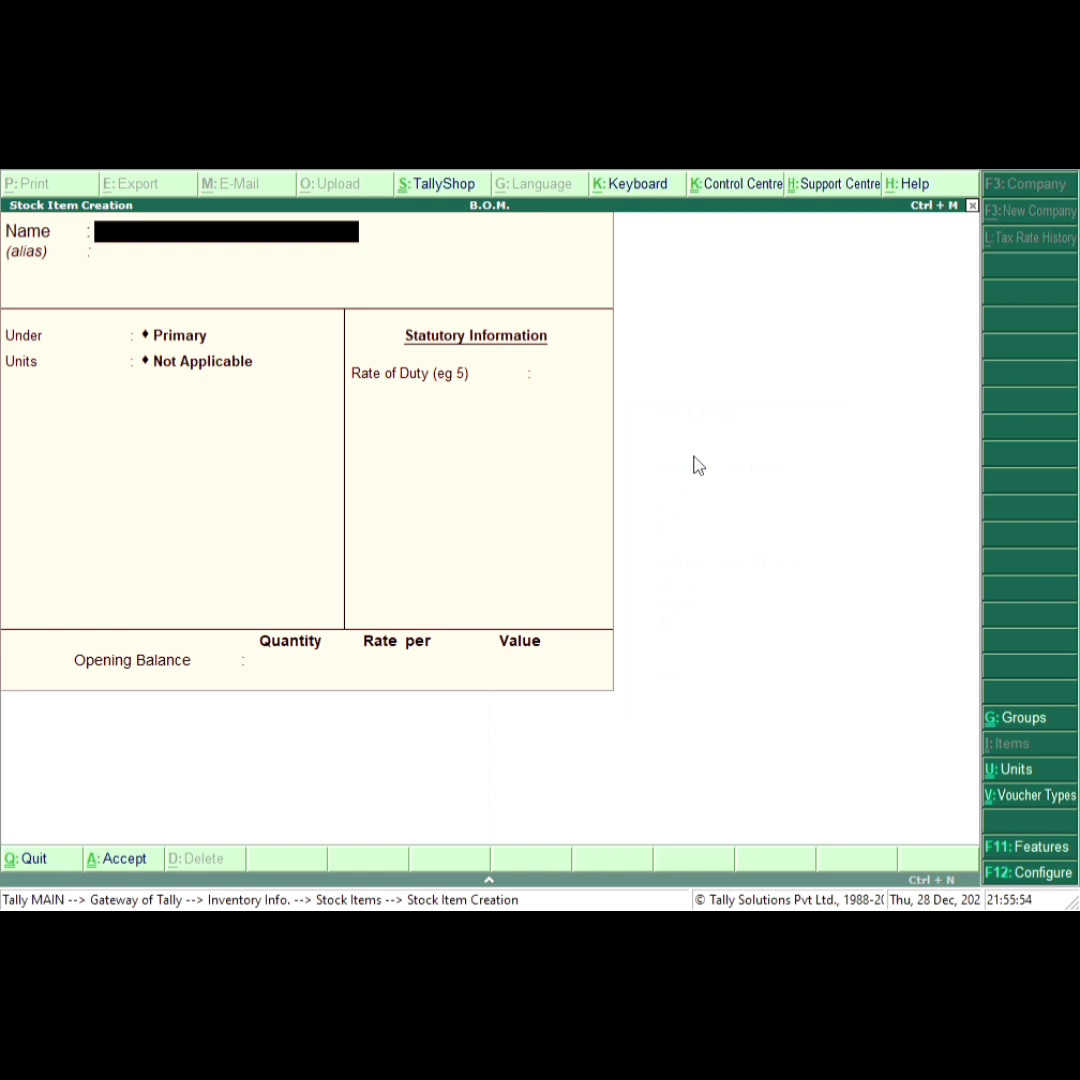
text(COMPUTER)
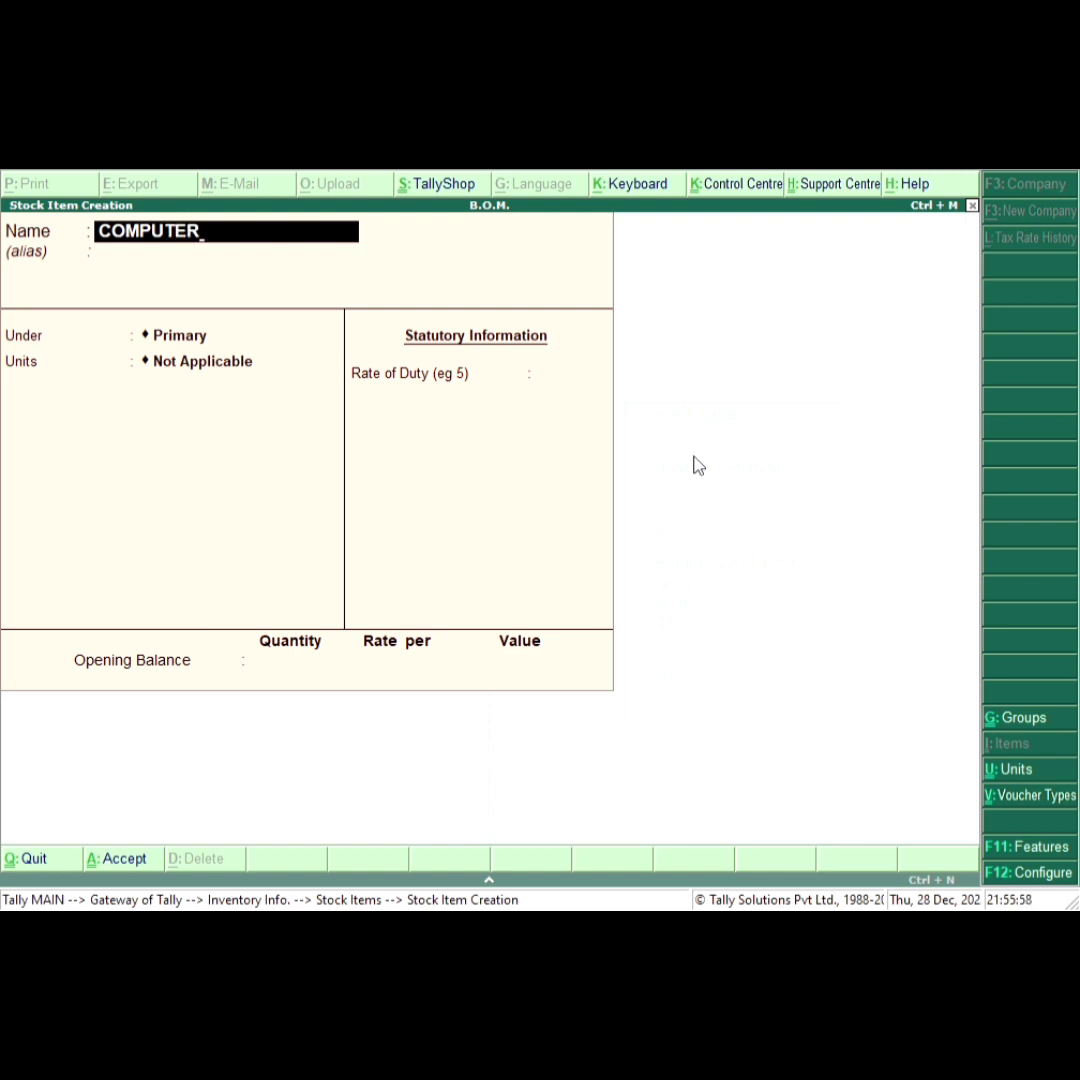
key(Return)
key(Return)
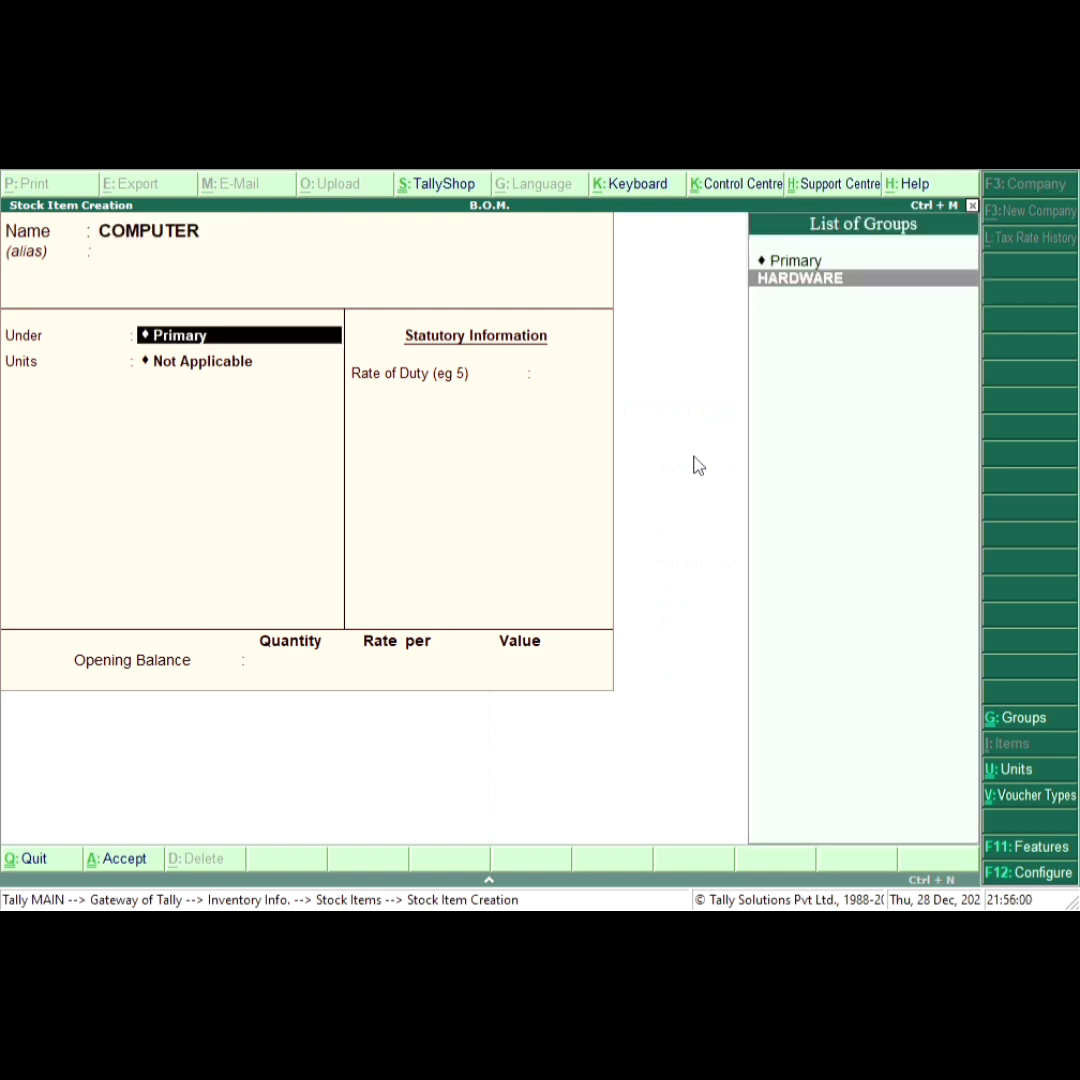
key(Return)
key(Return)
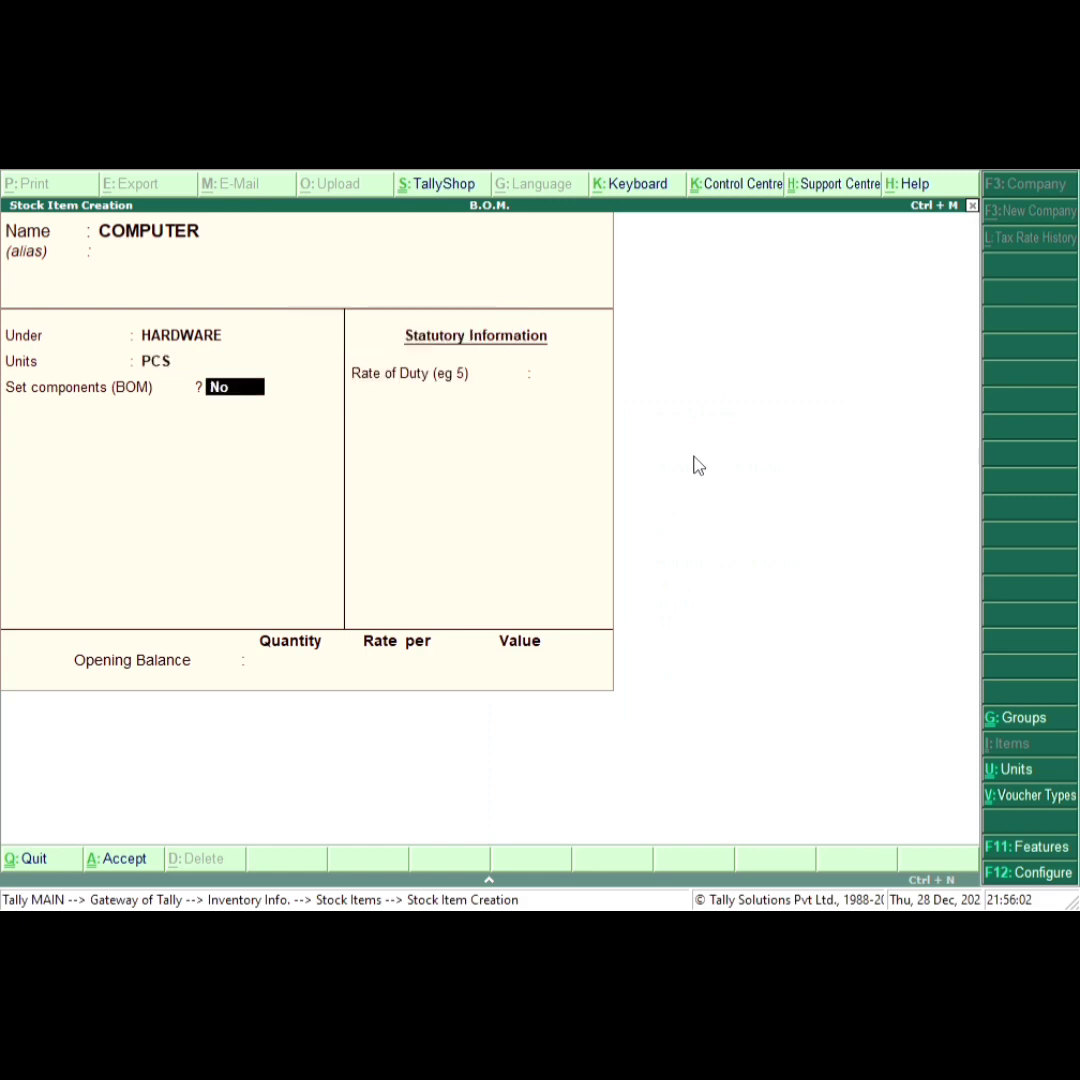
Step: Enable Set components (BOM) for the COMPUTER stock item
key(Return)
key(Return)
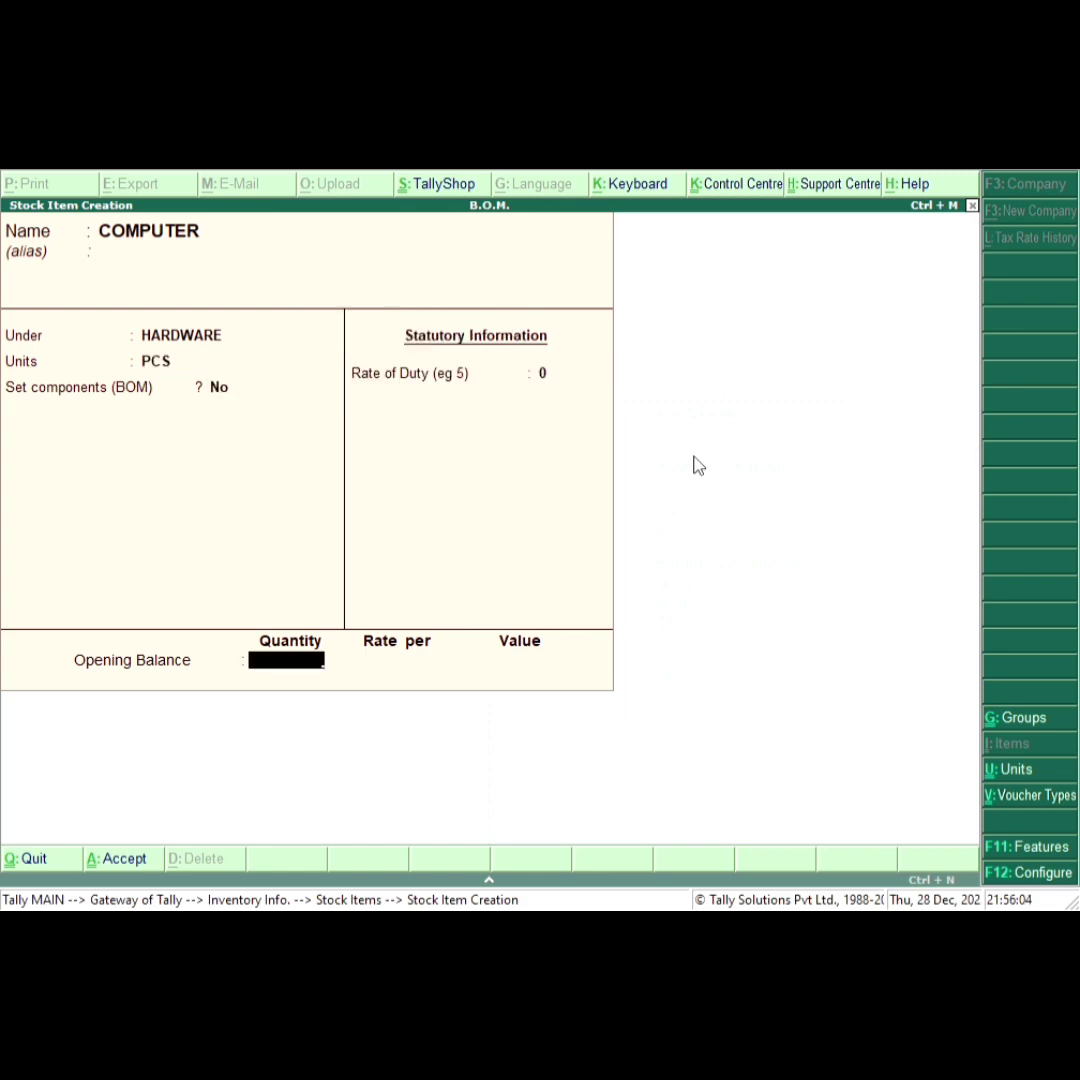
key(BackSpace)
key(BackSpace)
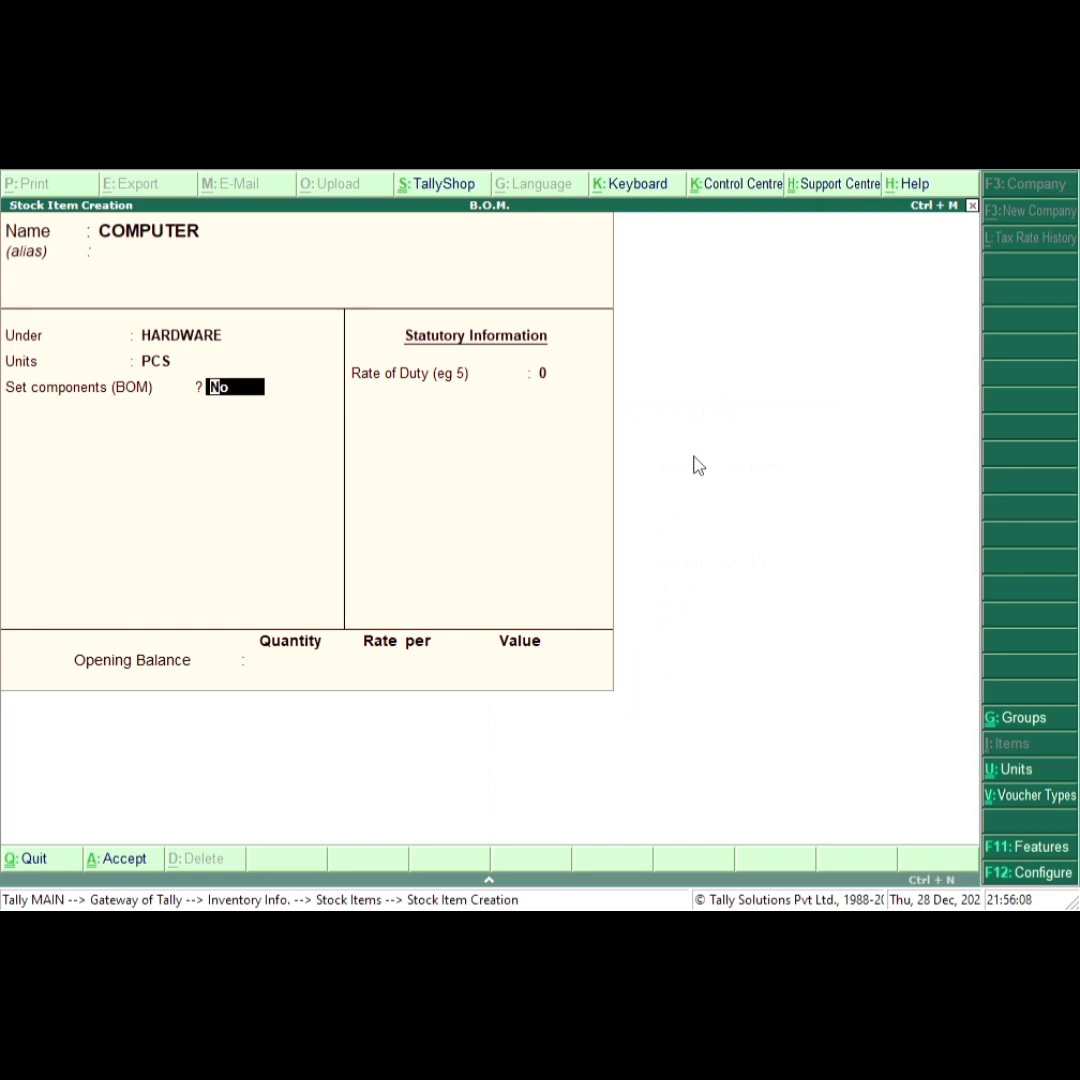
text(y)
key(Return)
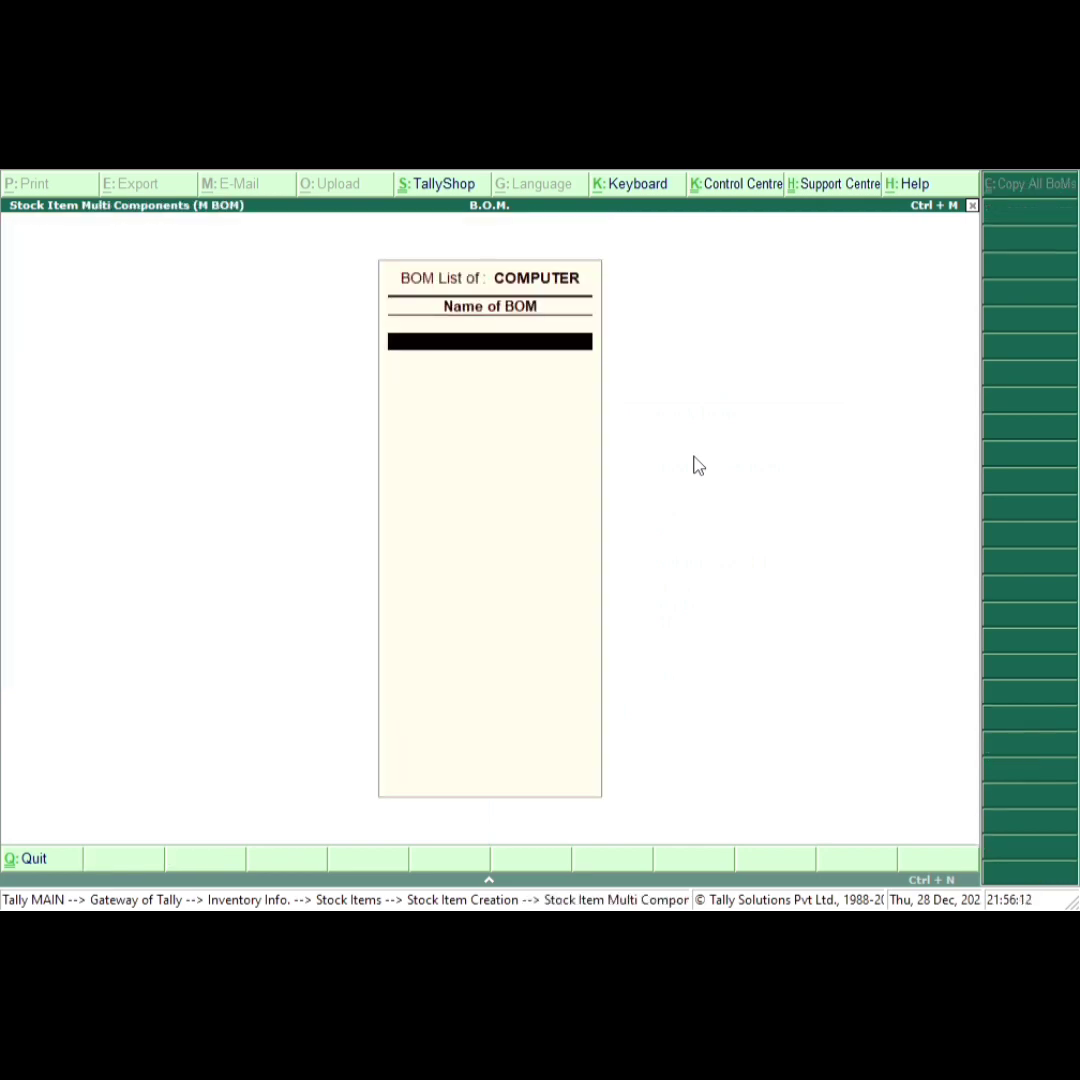
Step: Name the bill of materials COMPUTER and set its unit of manufacture to 1 PCS
text(COMPUTER)
key(Return)
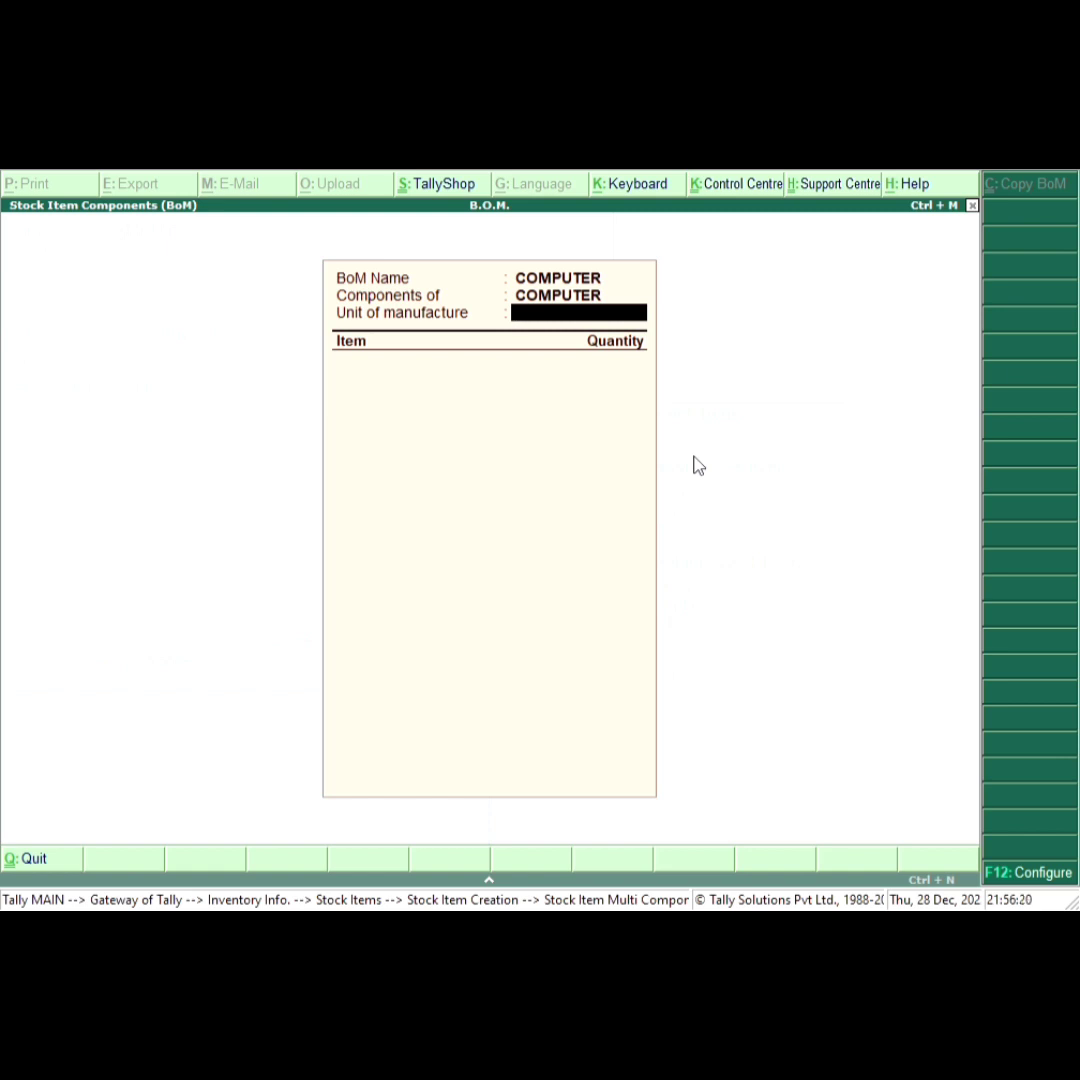
text(1)
key(Return)
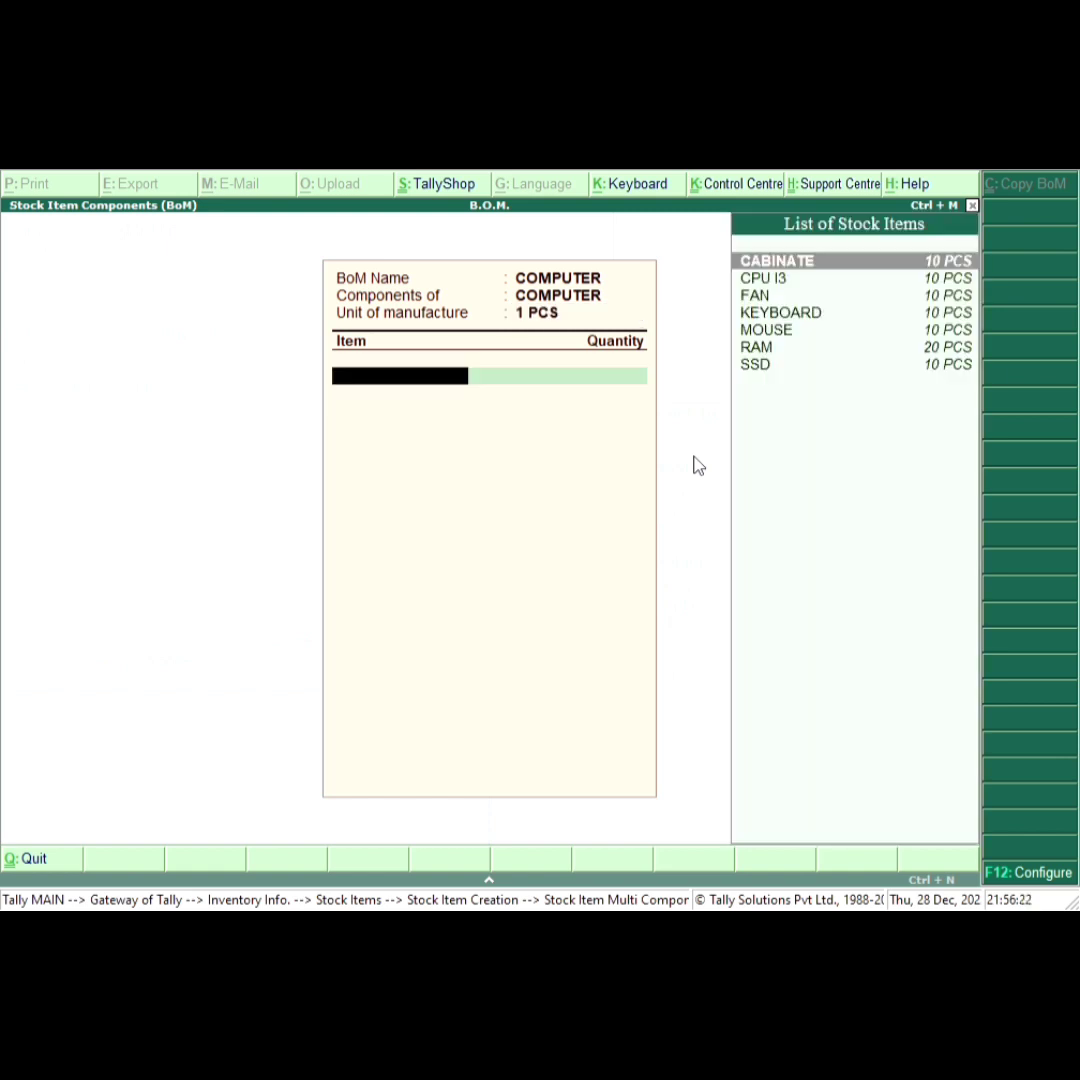
Step: Add CABINATE to the COMPUTER bill of materials with quantity 1 PCS
key(Down)
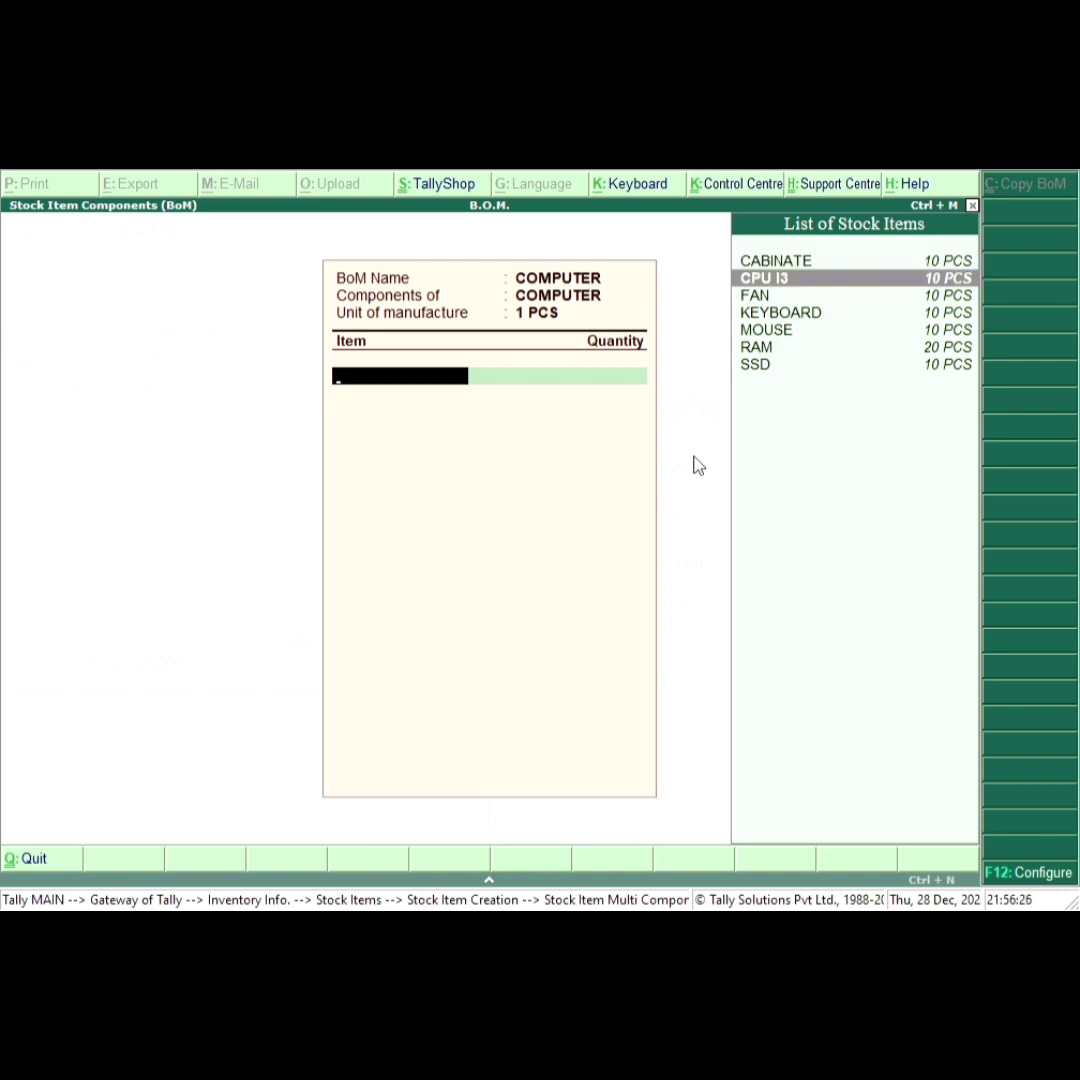
key(Up)
key(Return)
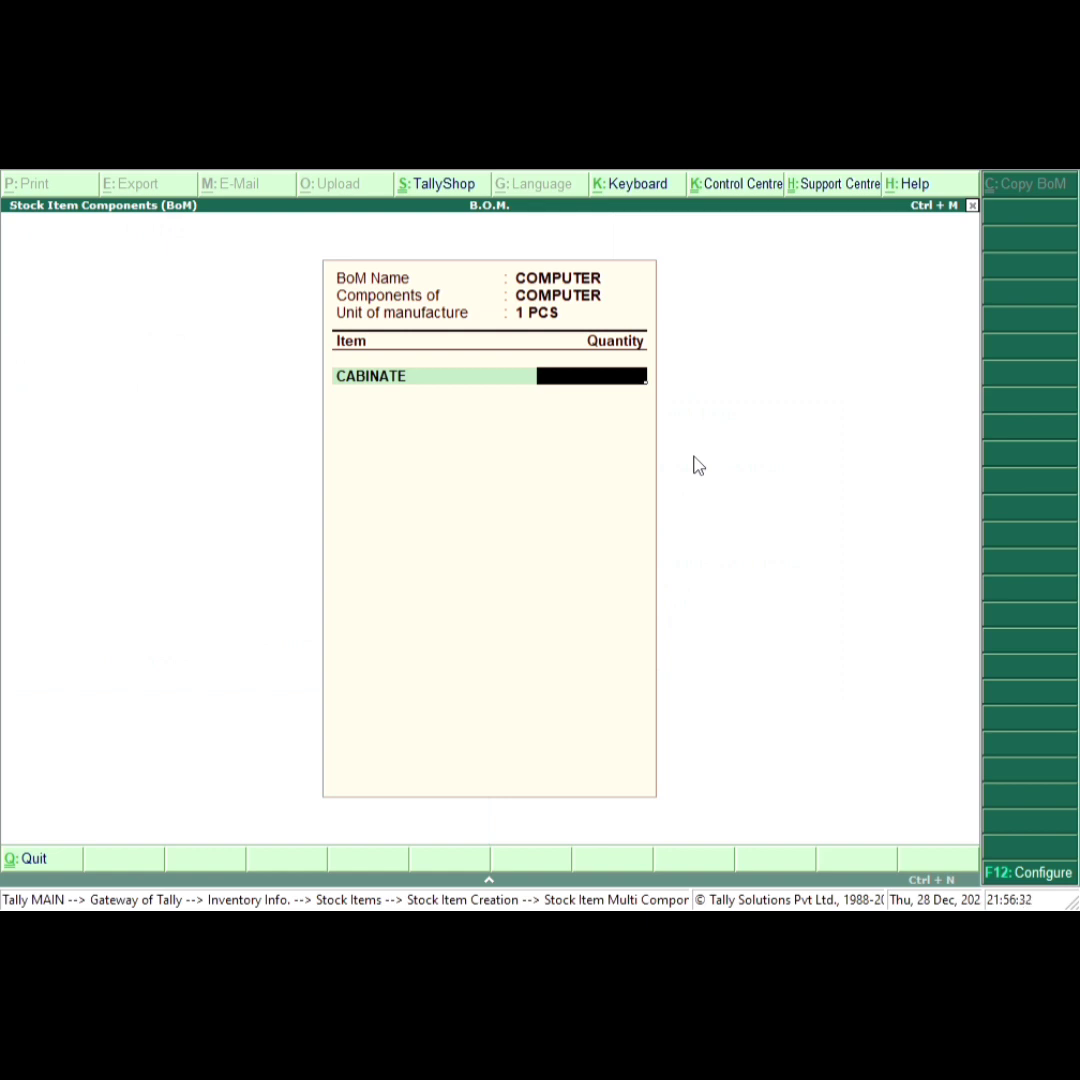
text(1)
key(Return)
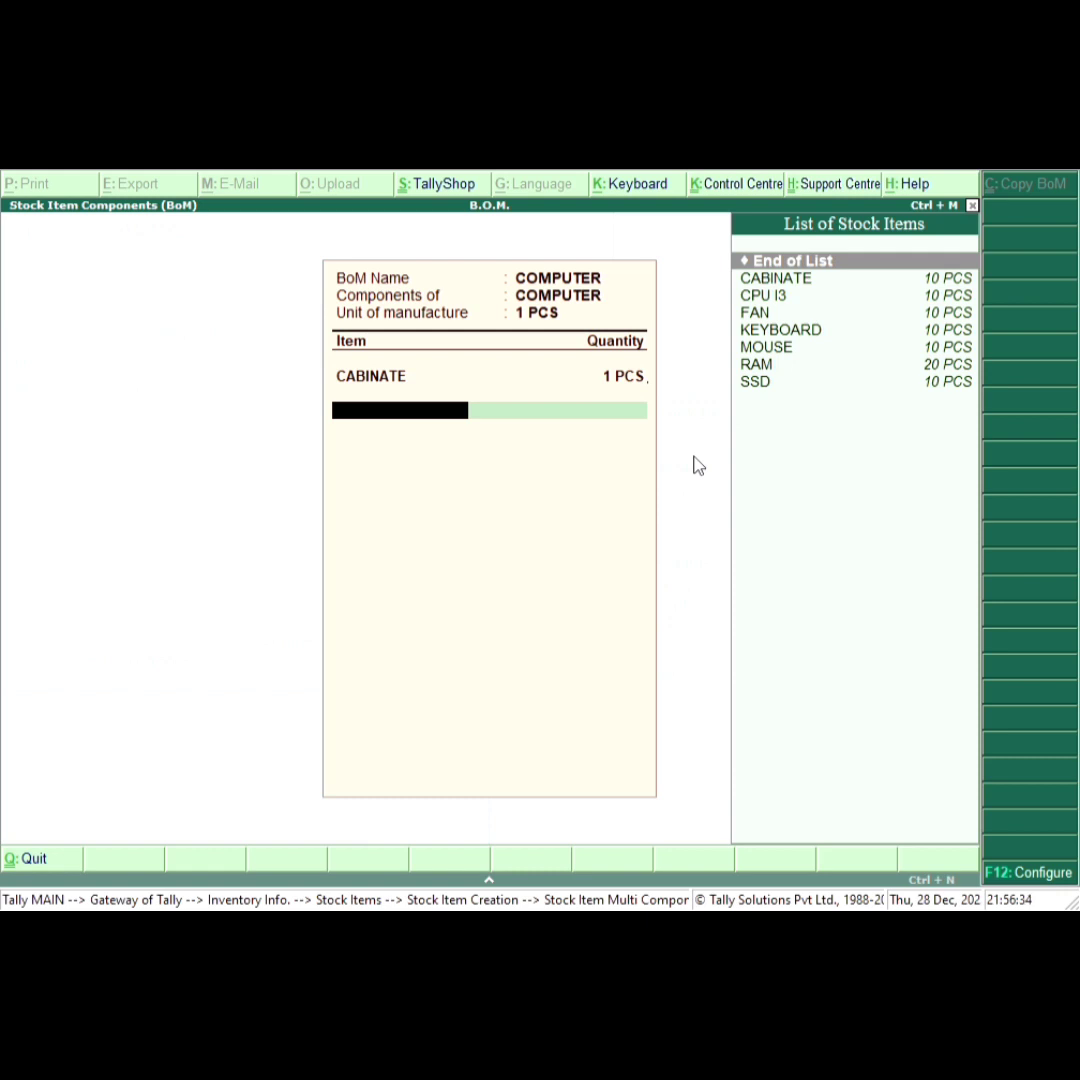
Step: Add CPU I3 to the COMPUTER bill of materials with quantity 1 PCS
key(Down)
key(Down)
text(1)
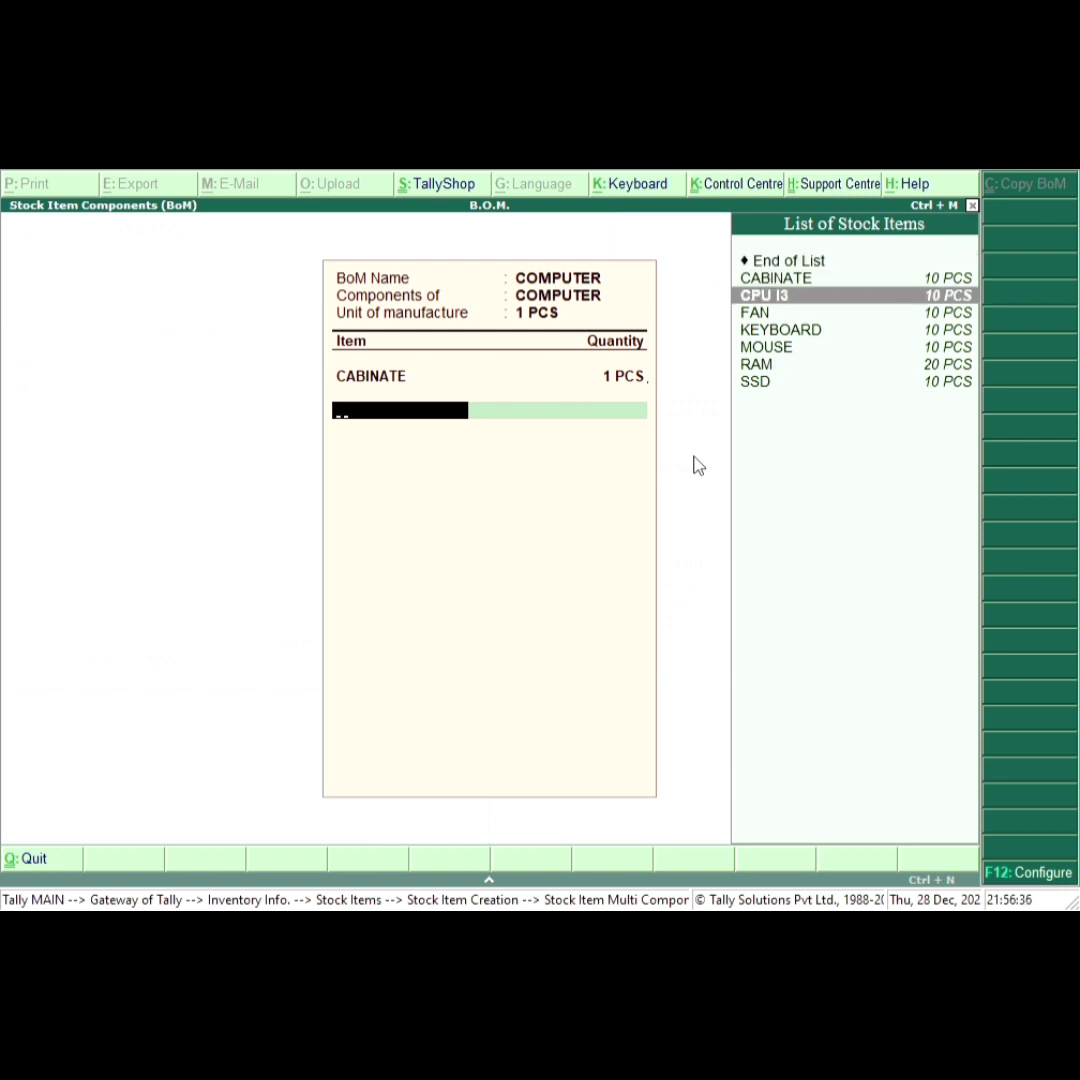
key(BackSpace)
key(Down)
key(Down)
key(Return)
text(1)
key(Return)
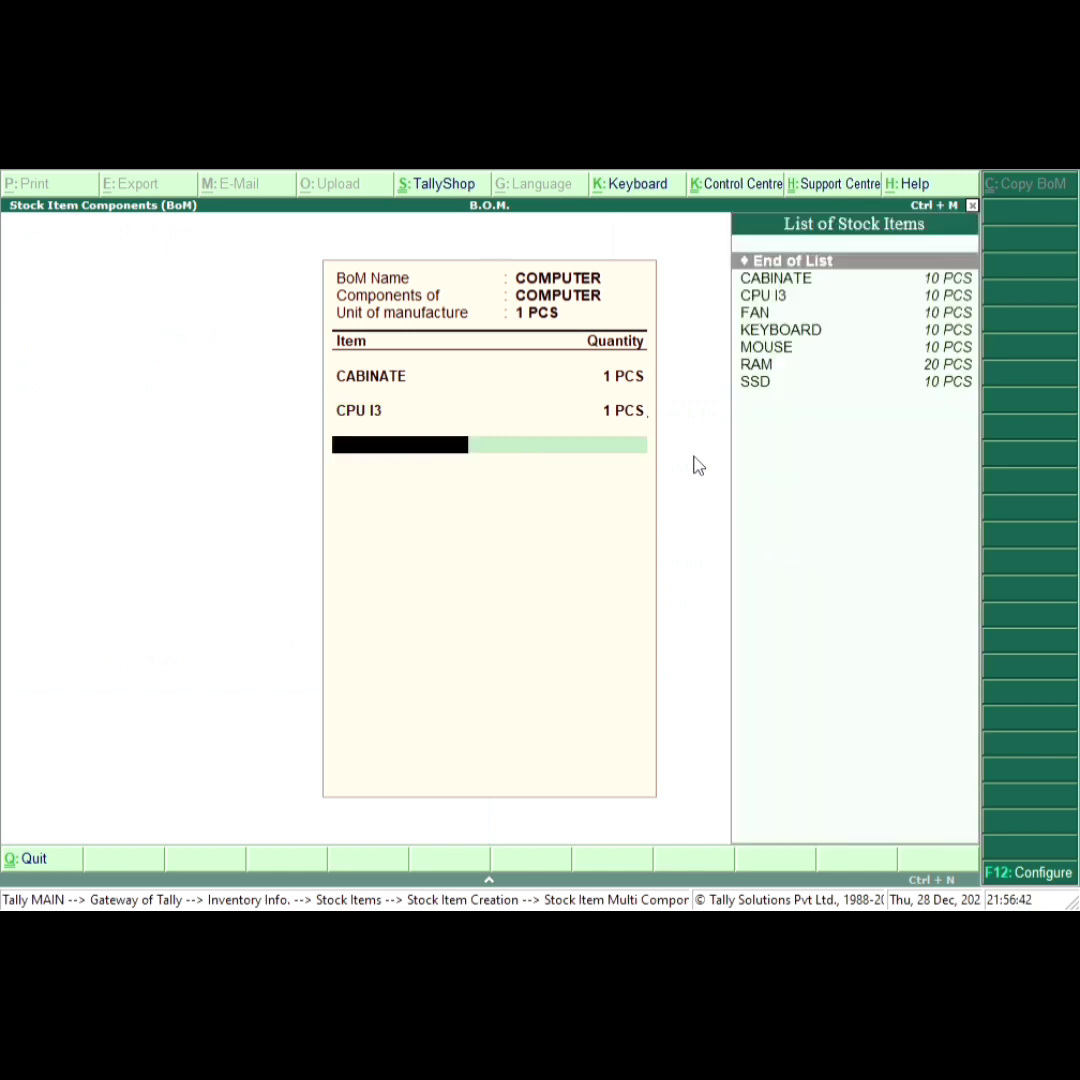
Step: Add FAN to the COMPUTER bill of materials with quantity 1 PCS
key(Down)
key(Down)
key(Down)
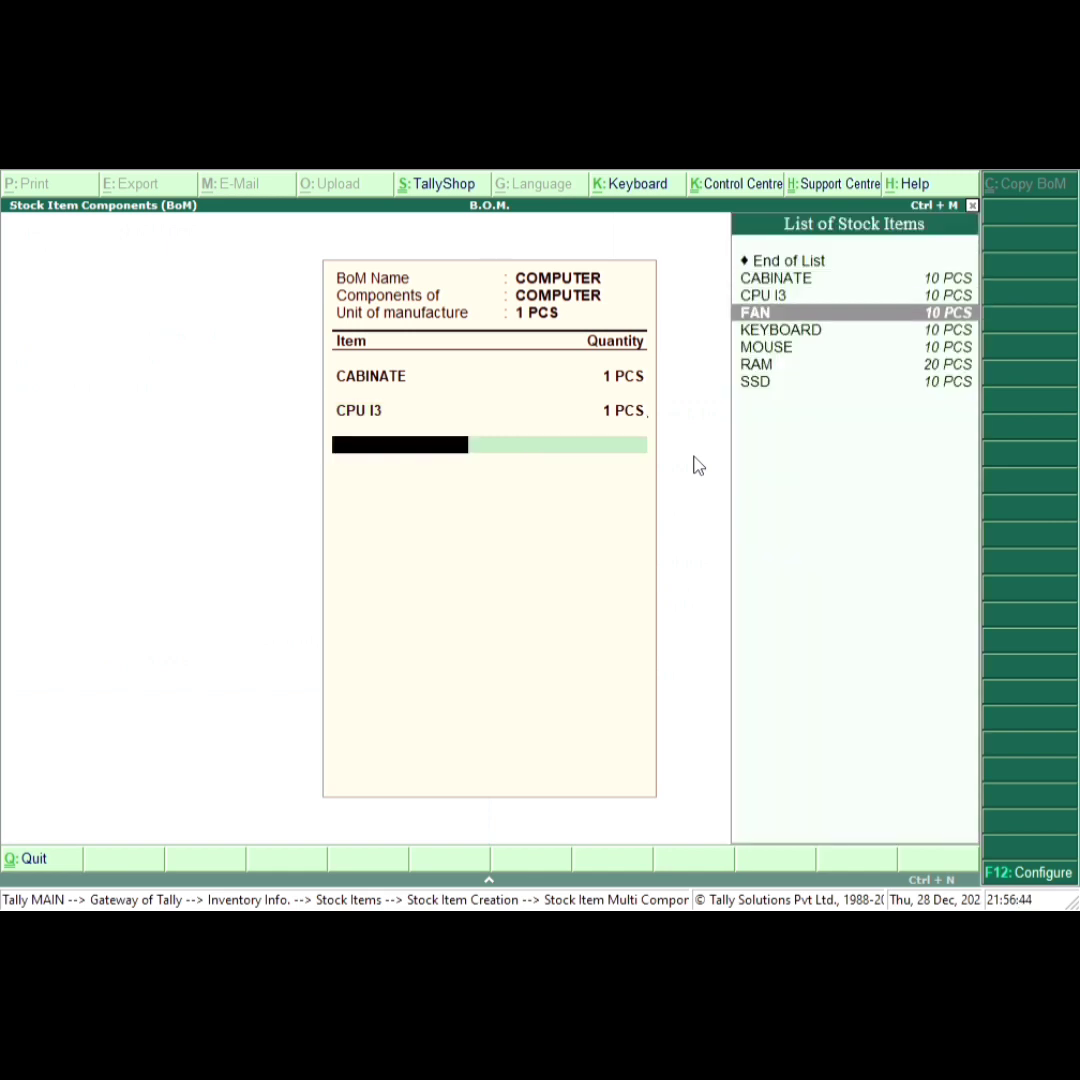
key(Return)
text(1)
key(Return)
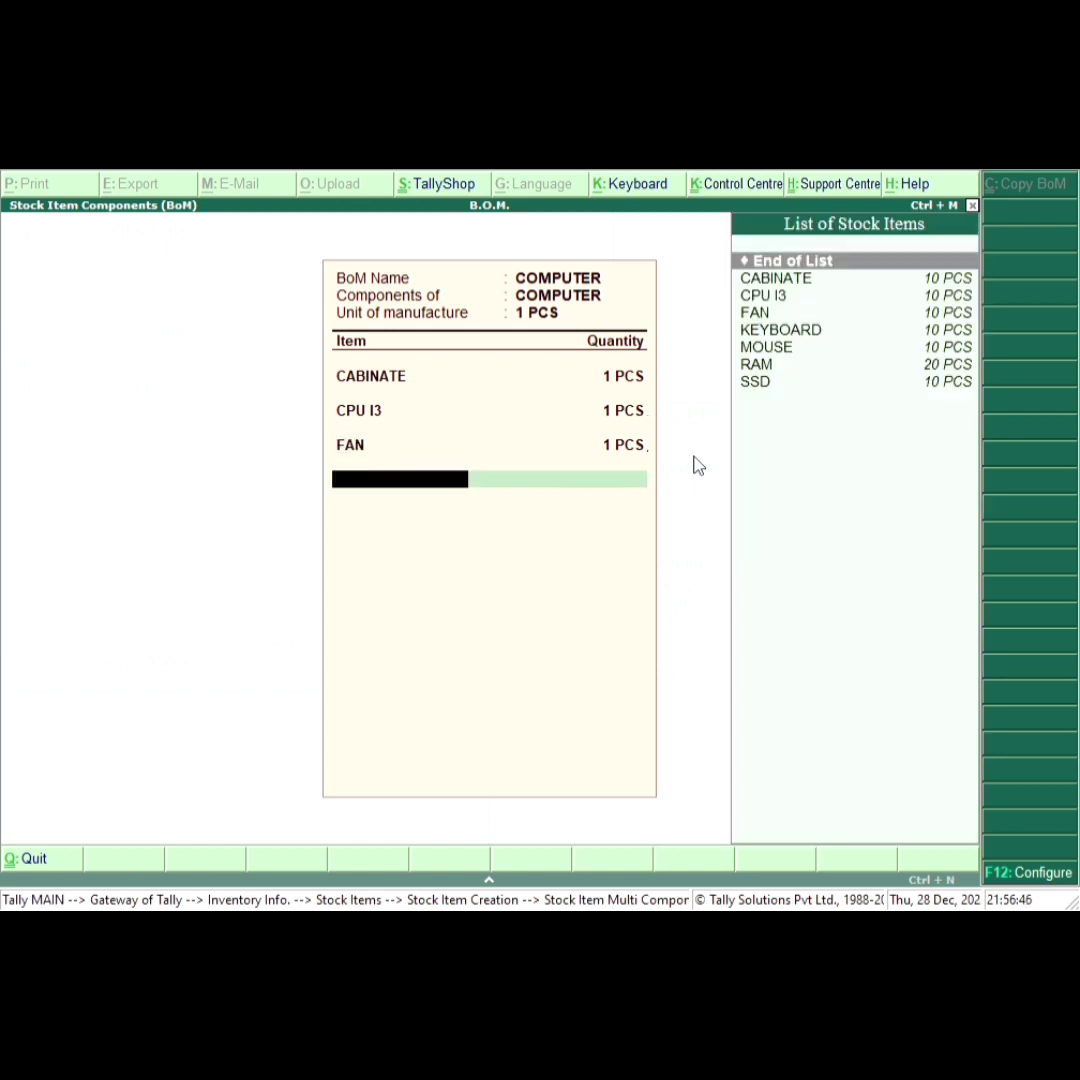
Step: Add KEYBOARD to the COMPUTER bill of materials with quantity 1 PCS
key(Down)
key(Down)
key(Down)
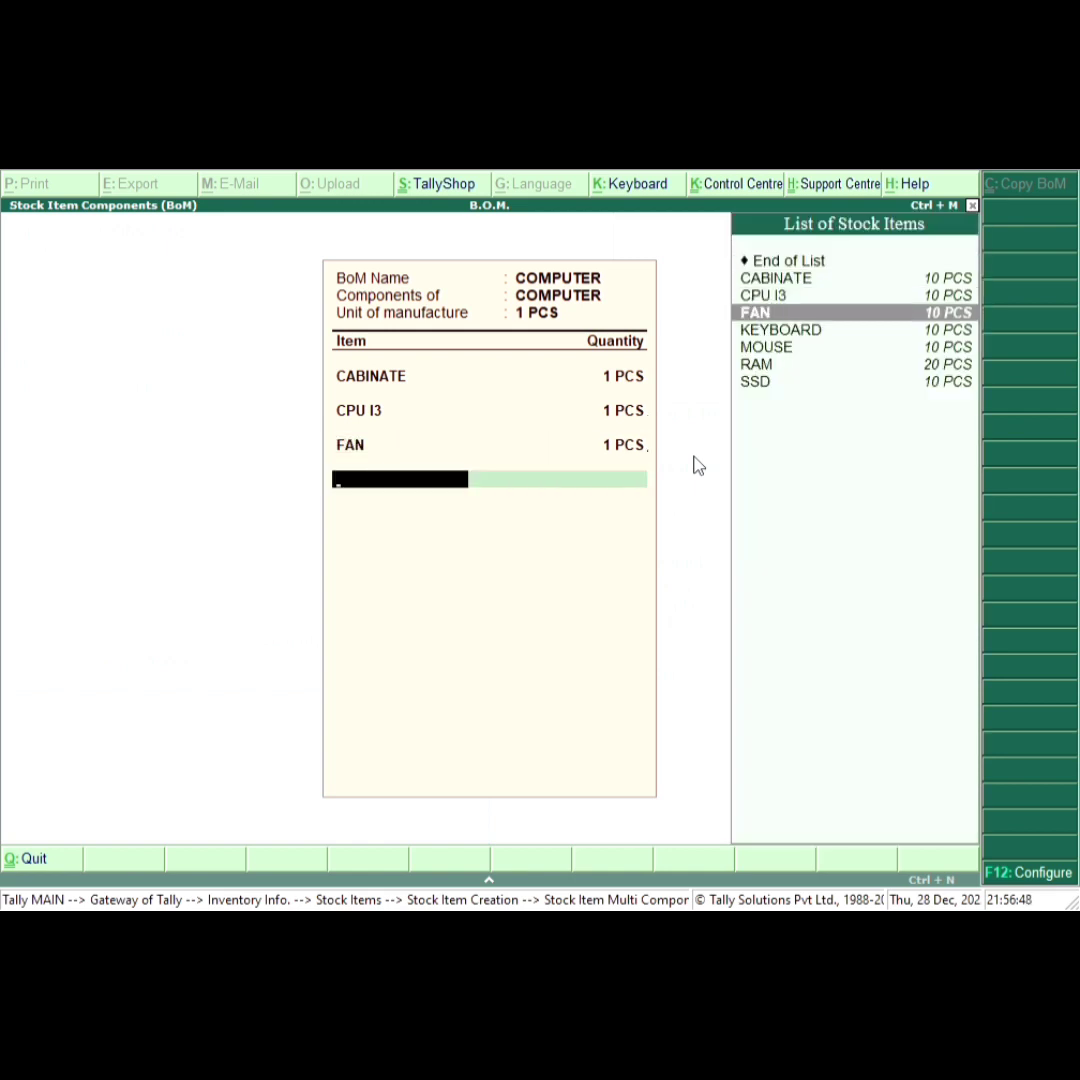
key(Down)
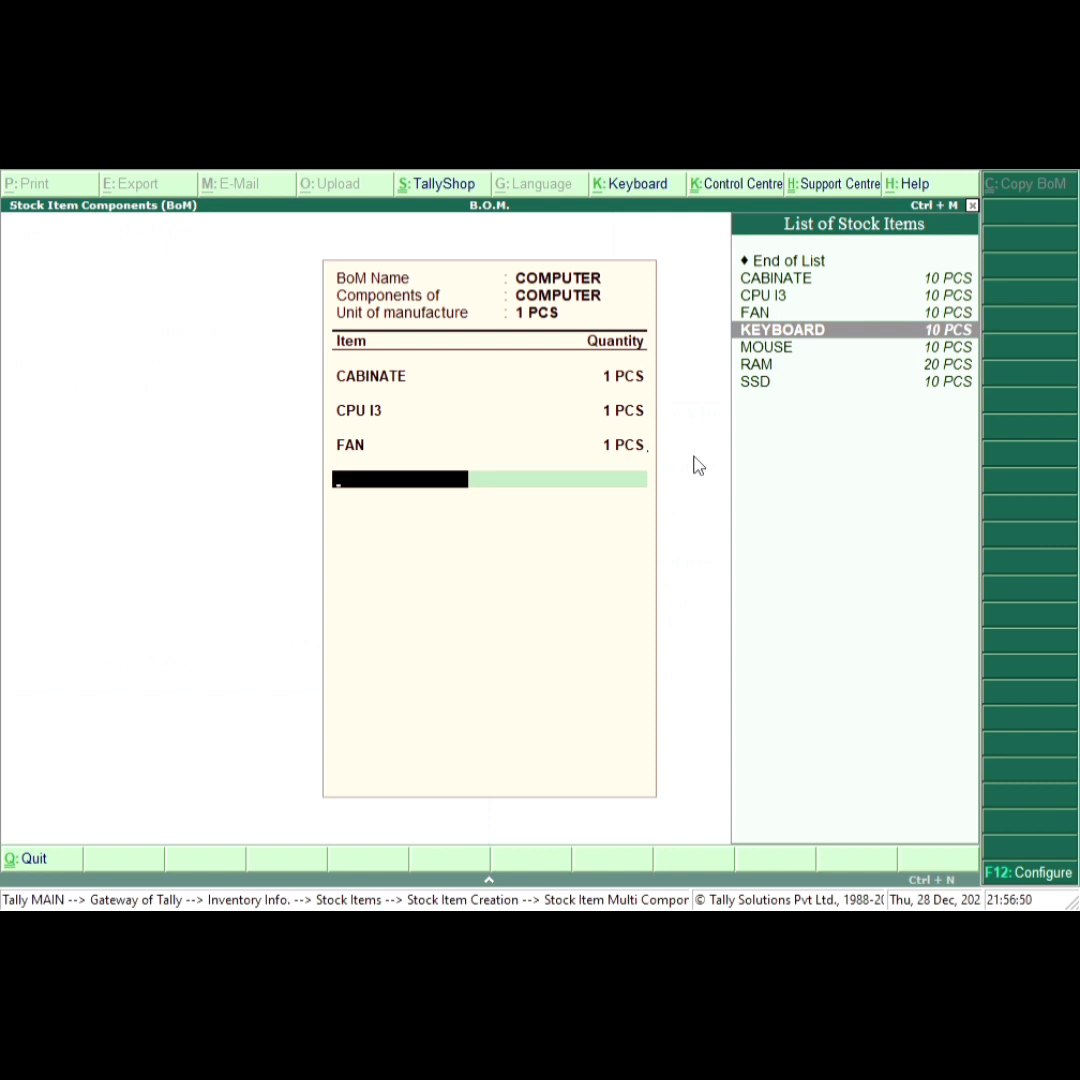
key(Return)
text(1)
key(Return)
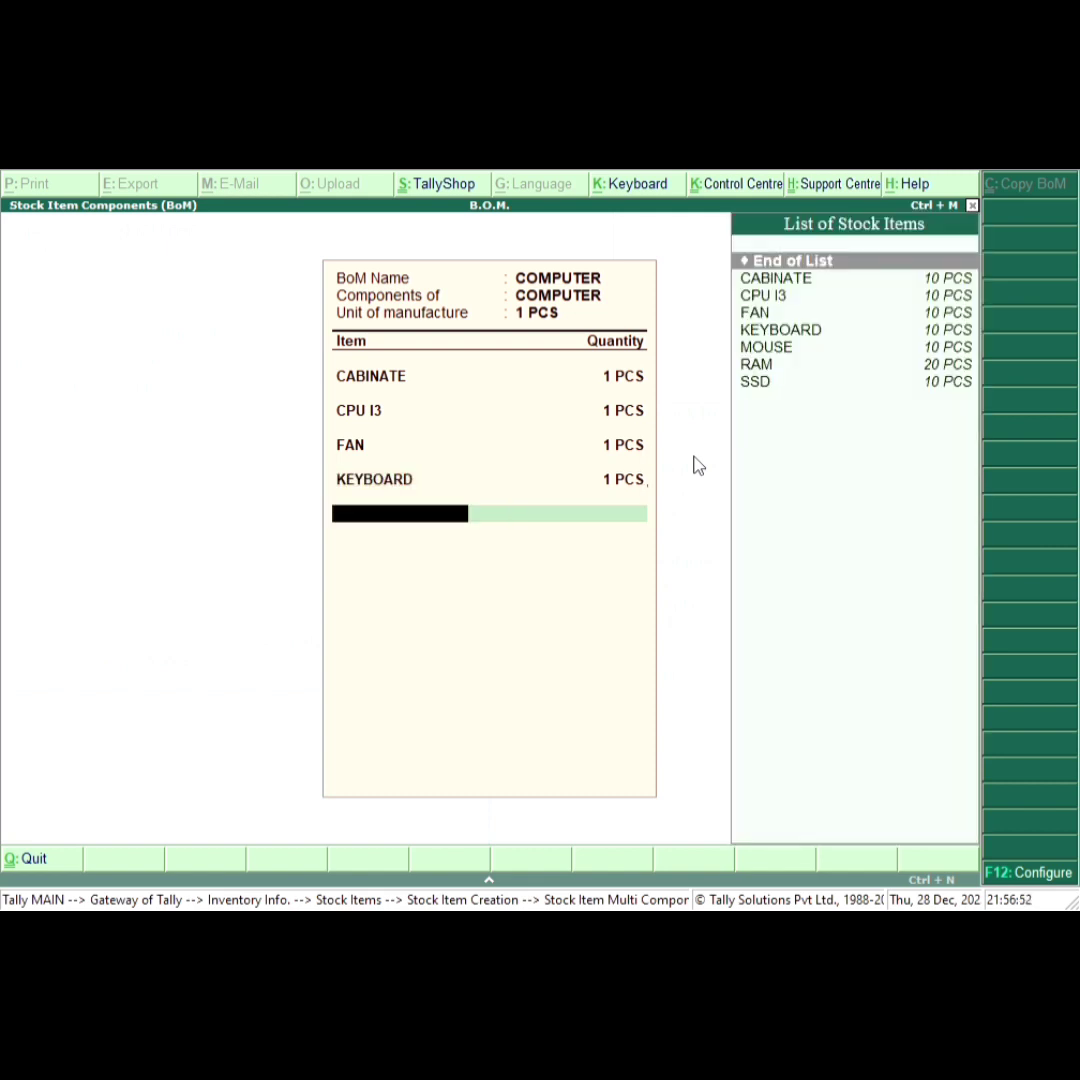
Step: Add MOUSE to the COMPUTER bill of materials with quantity 1 PCS
key(Down)
key(Down)
key(Down)
key(Down)
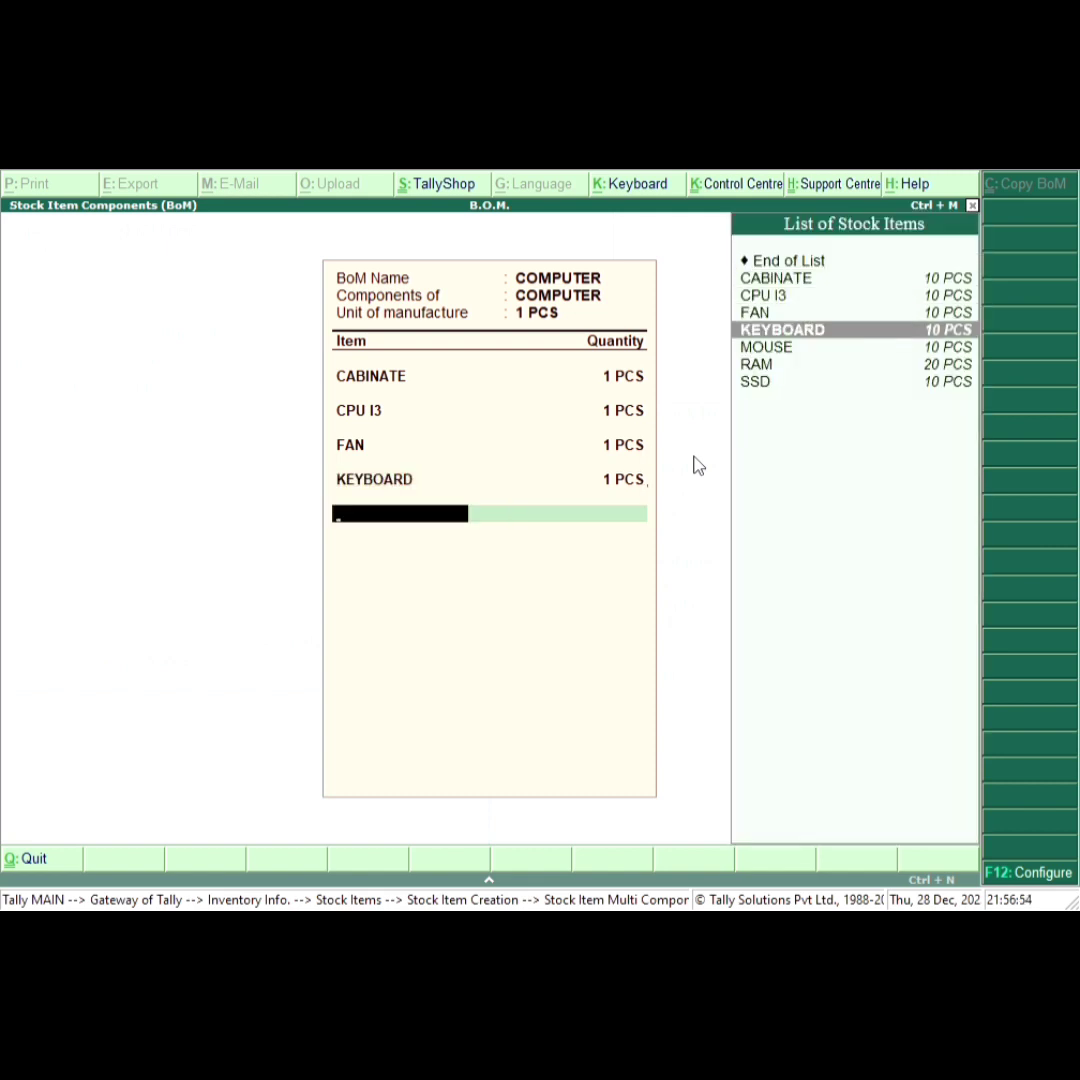
key(Down)
key(Return)
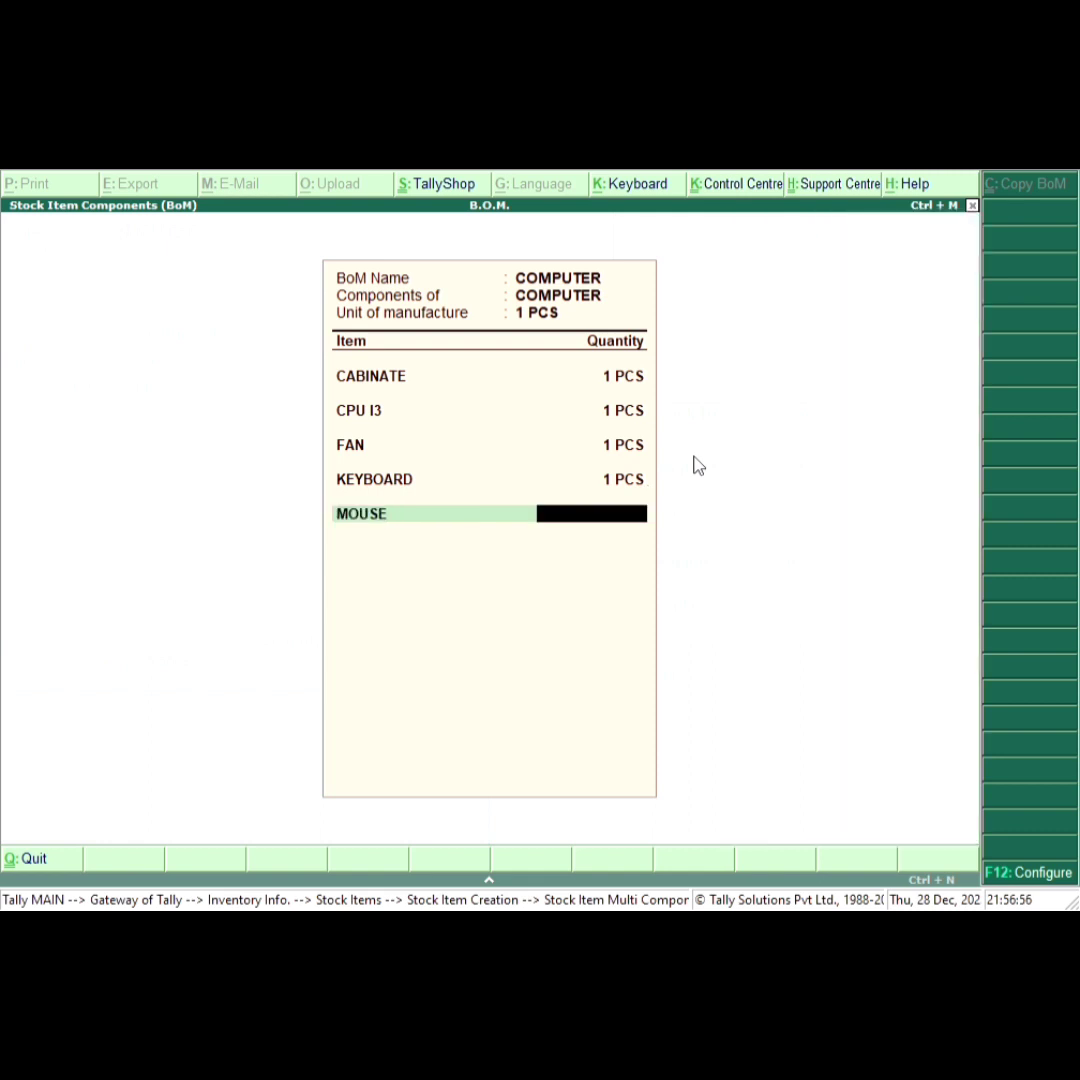
text(1)
key(Return)
Step: Add RAM to the COMPUTER bill of materials with quantity 2 PCS
key(Down)
key(Down)
key(Down)
key(Down)
key(Down)
key(Down)
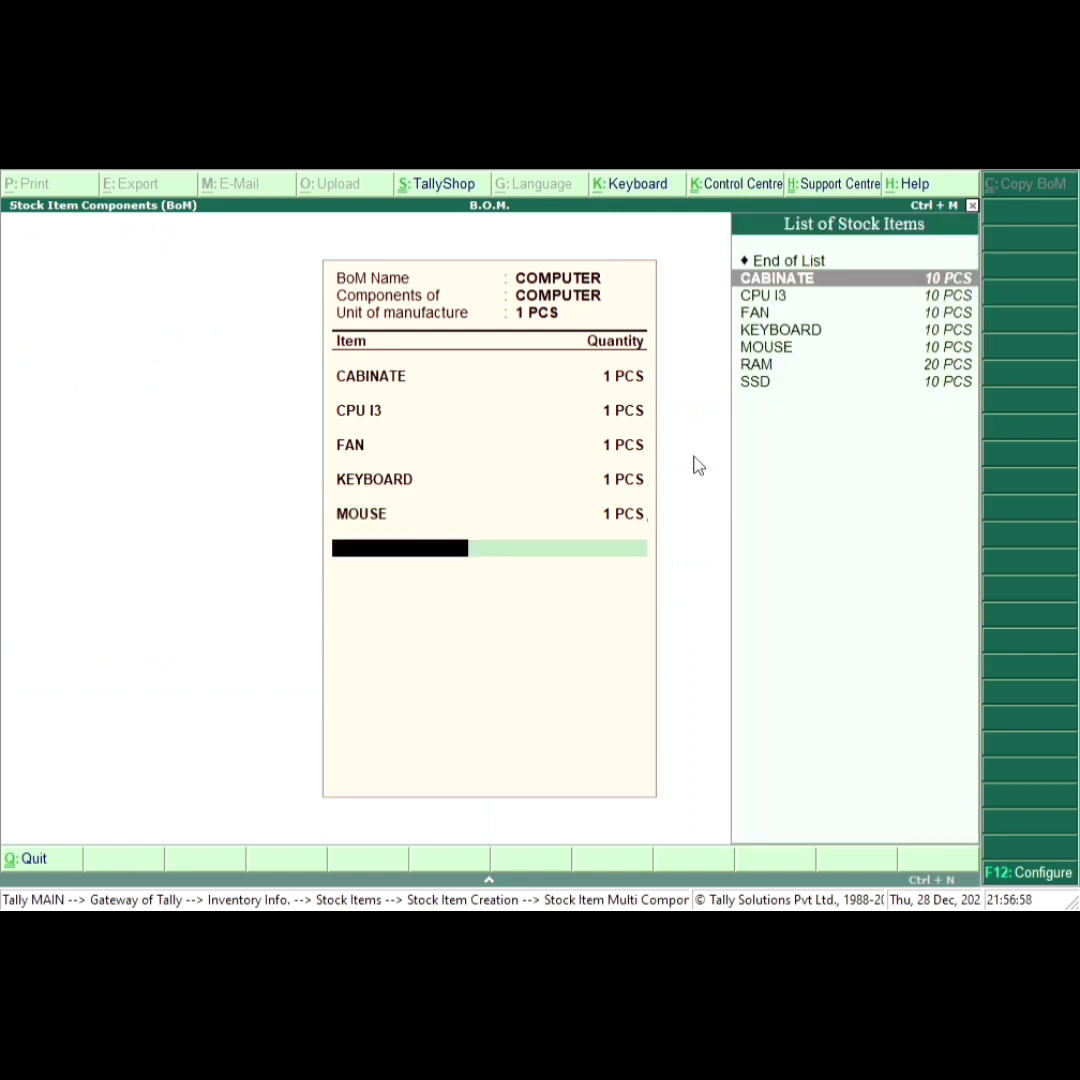
key(Return)
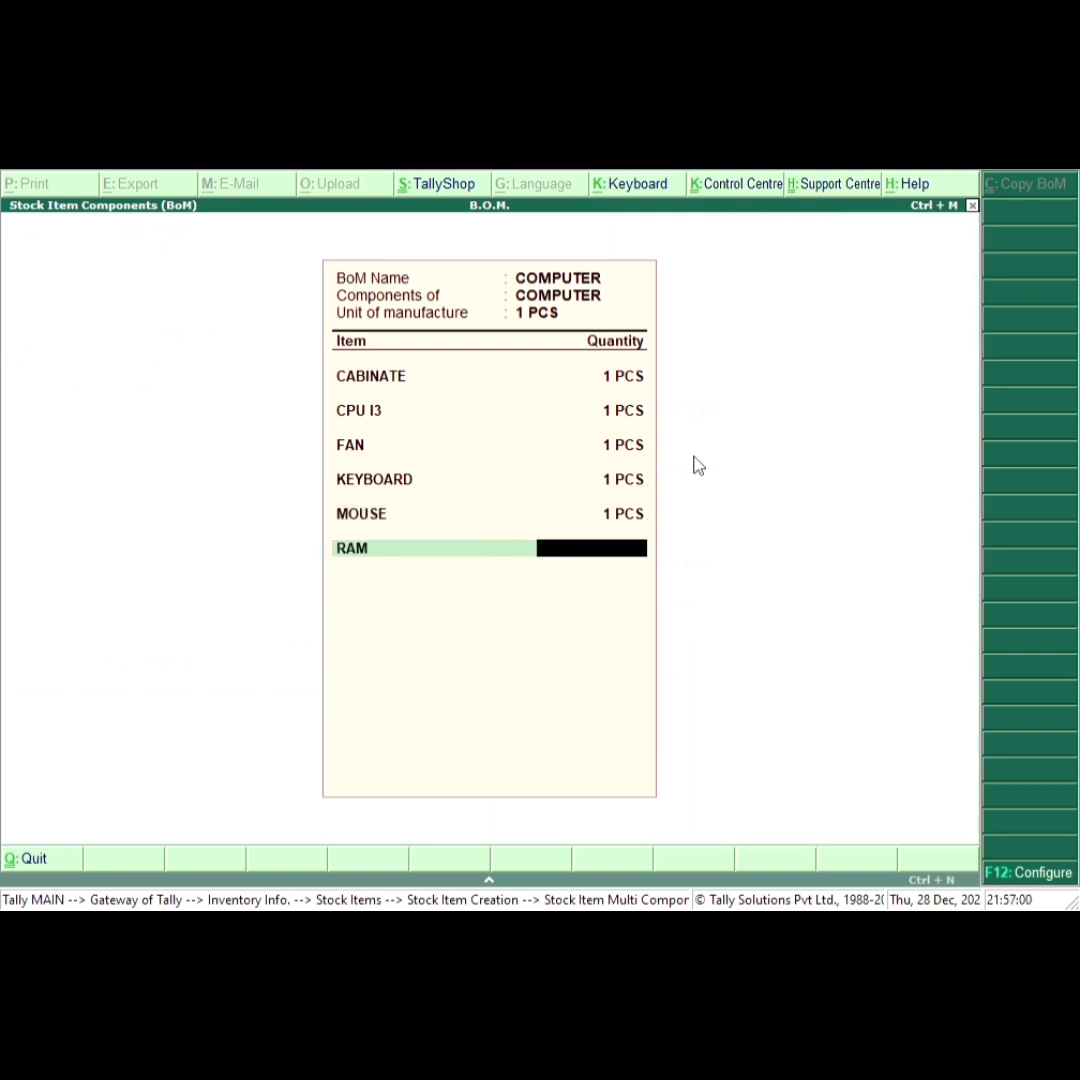
text(2)
key(Return)
Step: Add SSD to the COMPUTER bill of materials with quantity 1 PCS
key(Down)
key(Down)
key(Down)
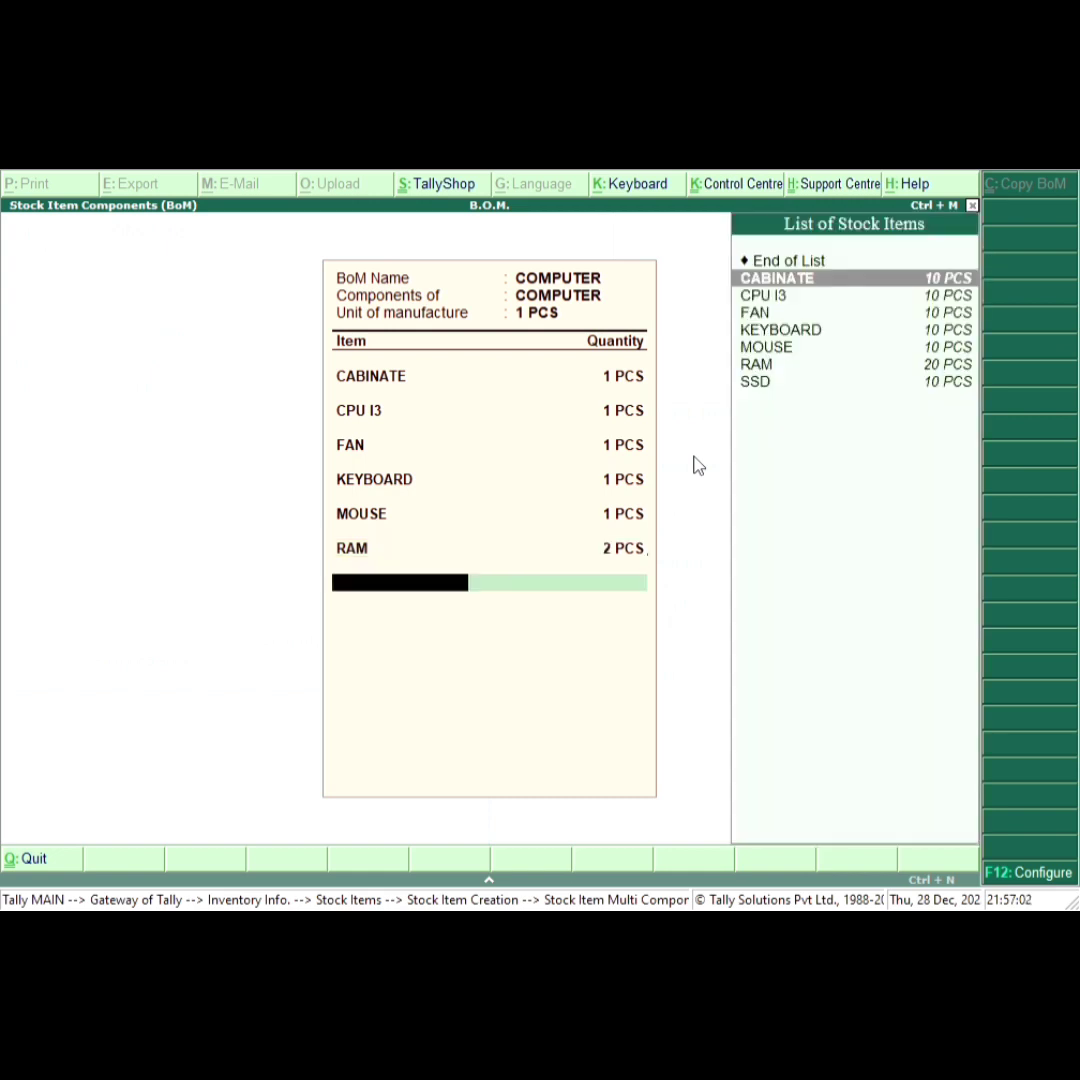
key(Down)
key(Down)
key(Down)
key(Down)
key(Return)
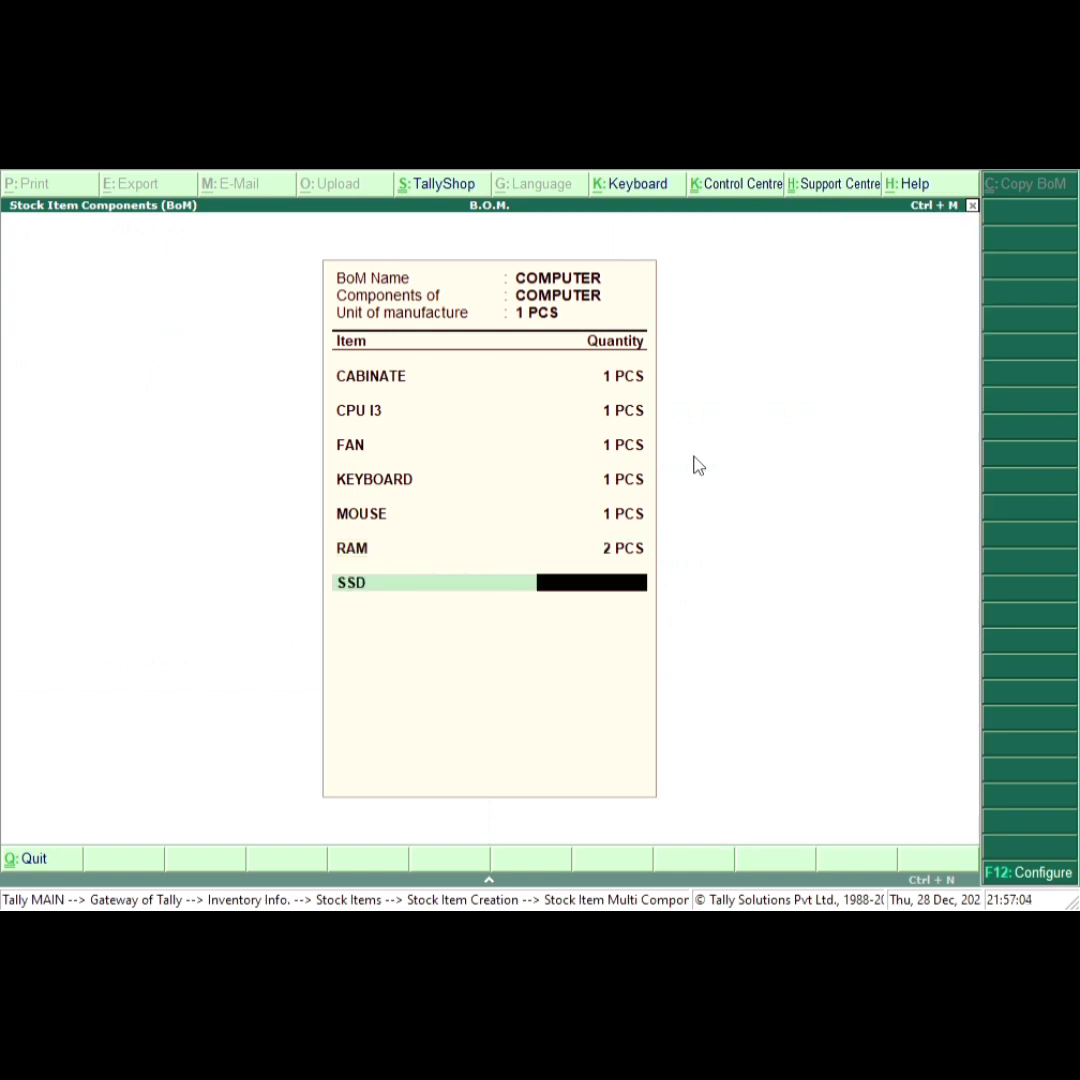
text(1)
key(Return)
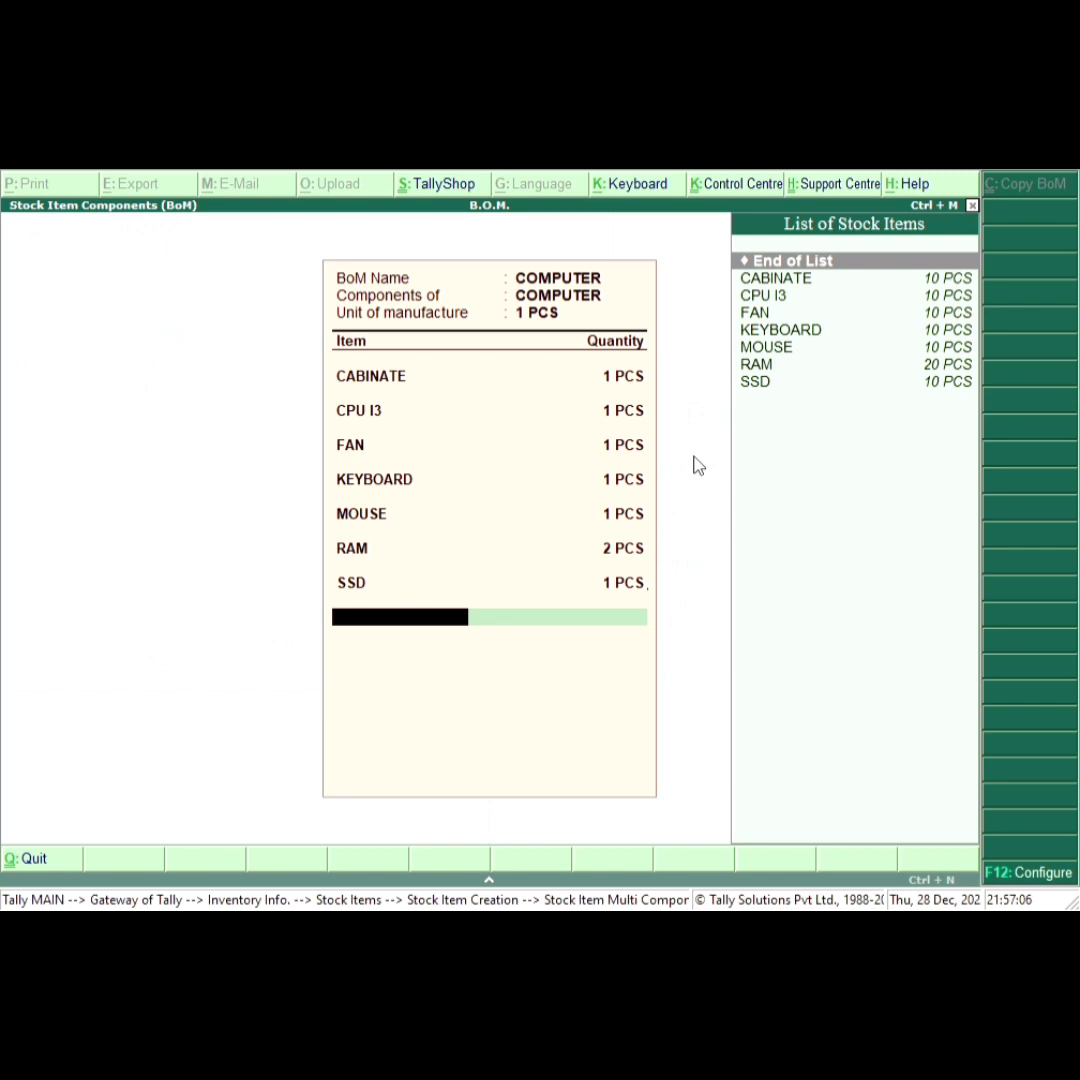
Step: Finish the component list, keep the rate of duty at 0, and save the COMPUTER stock item
key(Return)
key(Return)
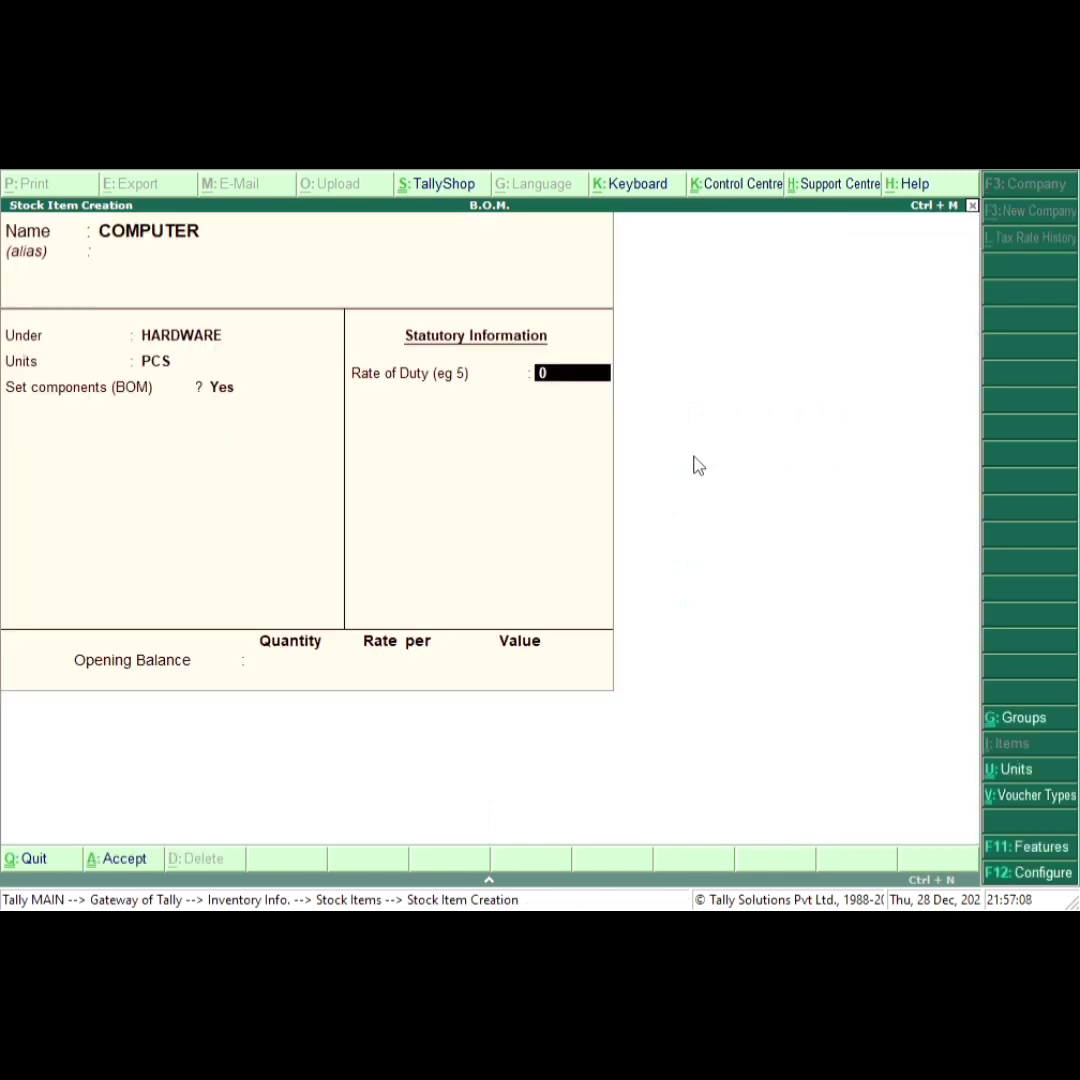
key(Return)
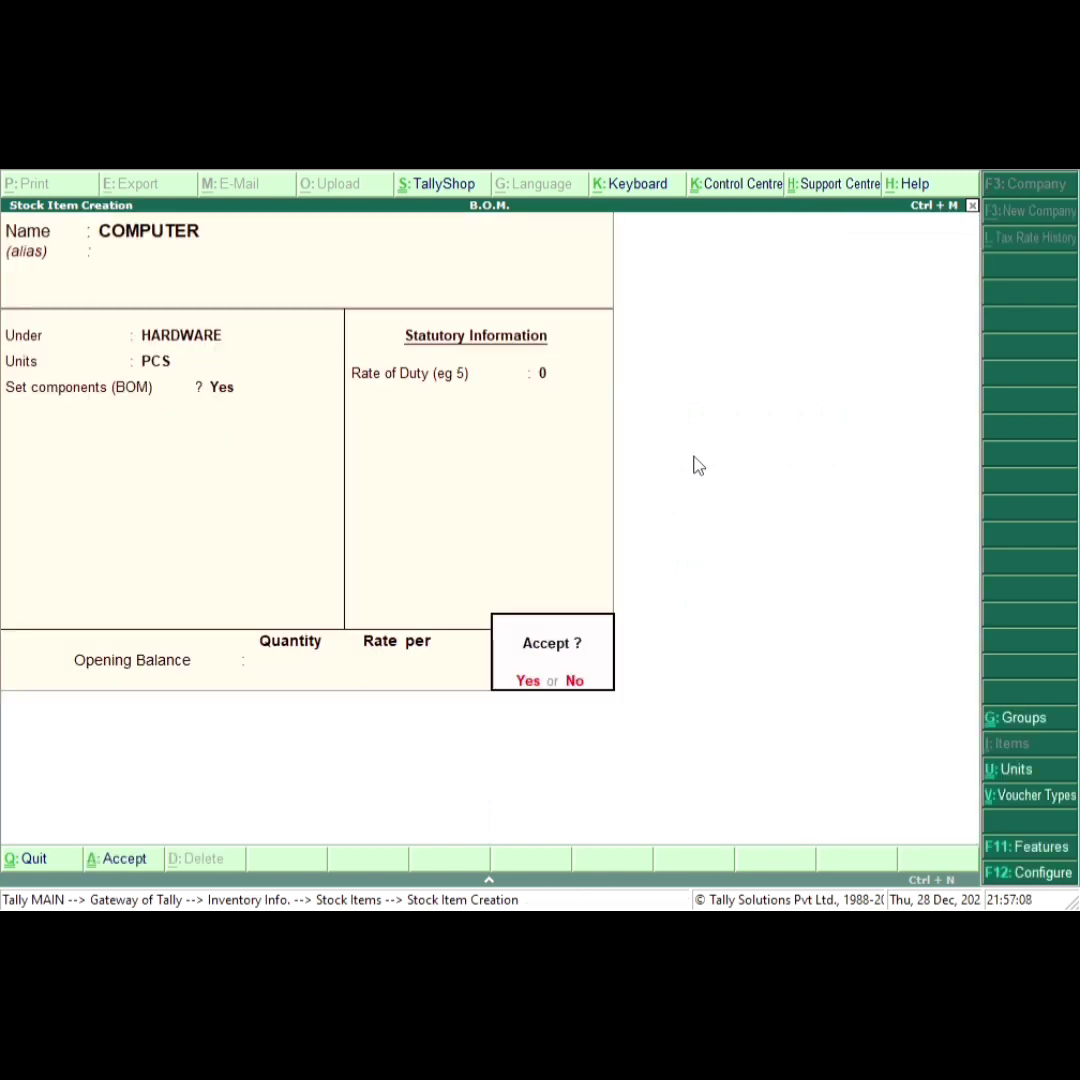
key(Return)
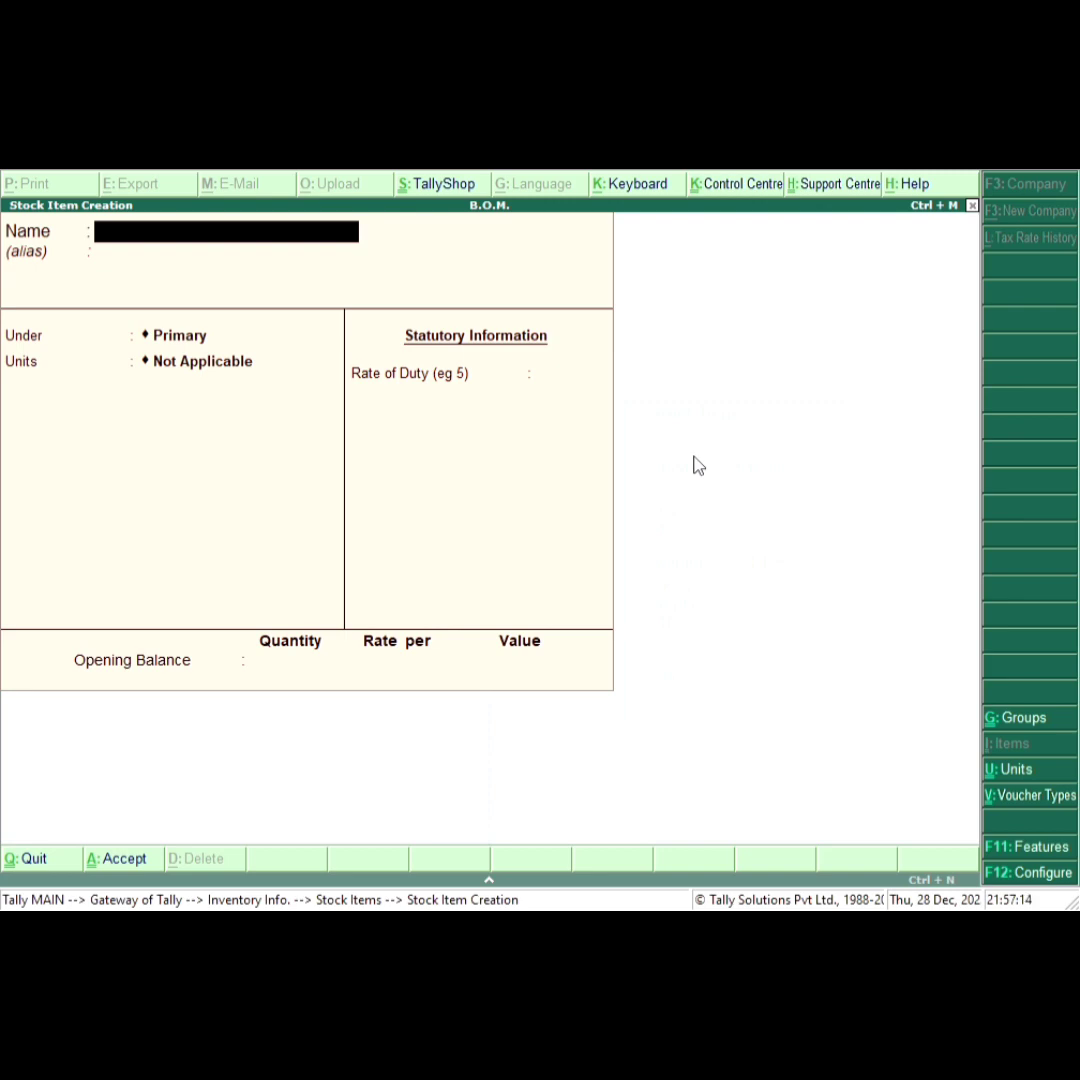
key(Escape)
key(Return)
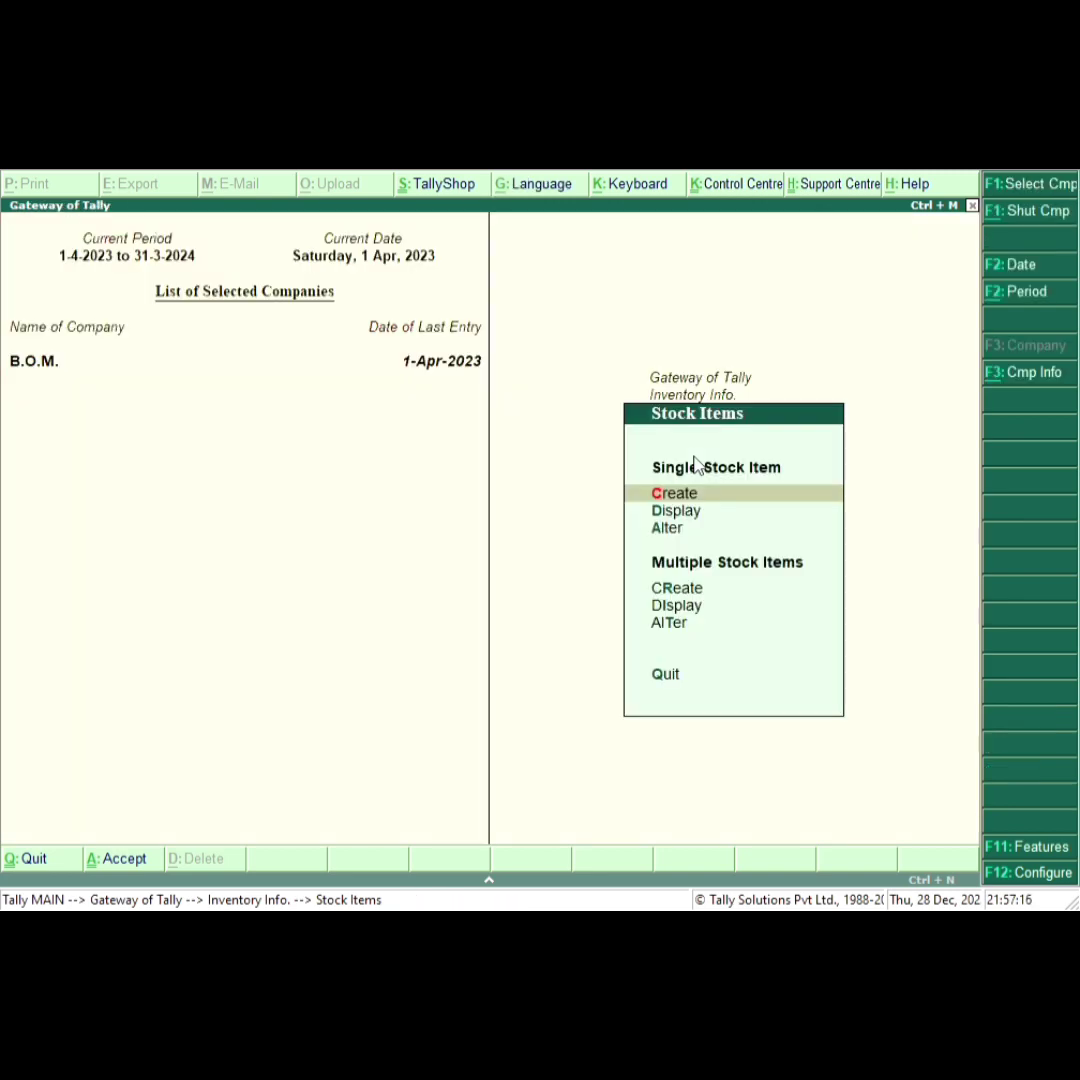
Step: Start a new inventory voucher type named MFG without an alias
key(Escape)
key(Down)
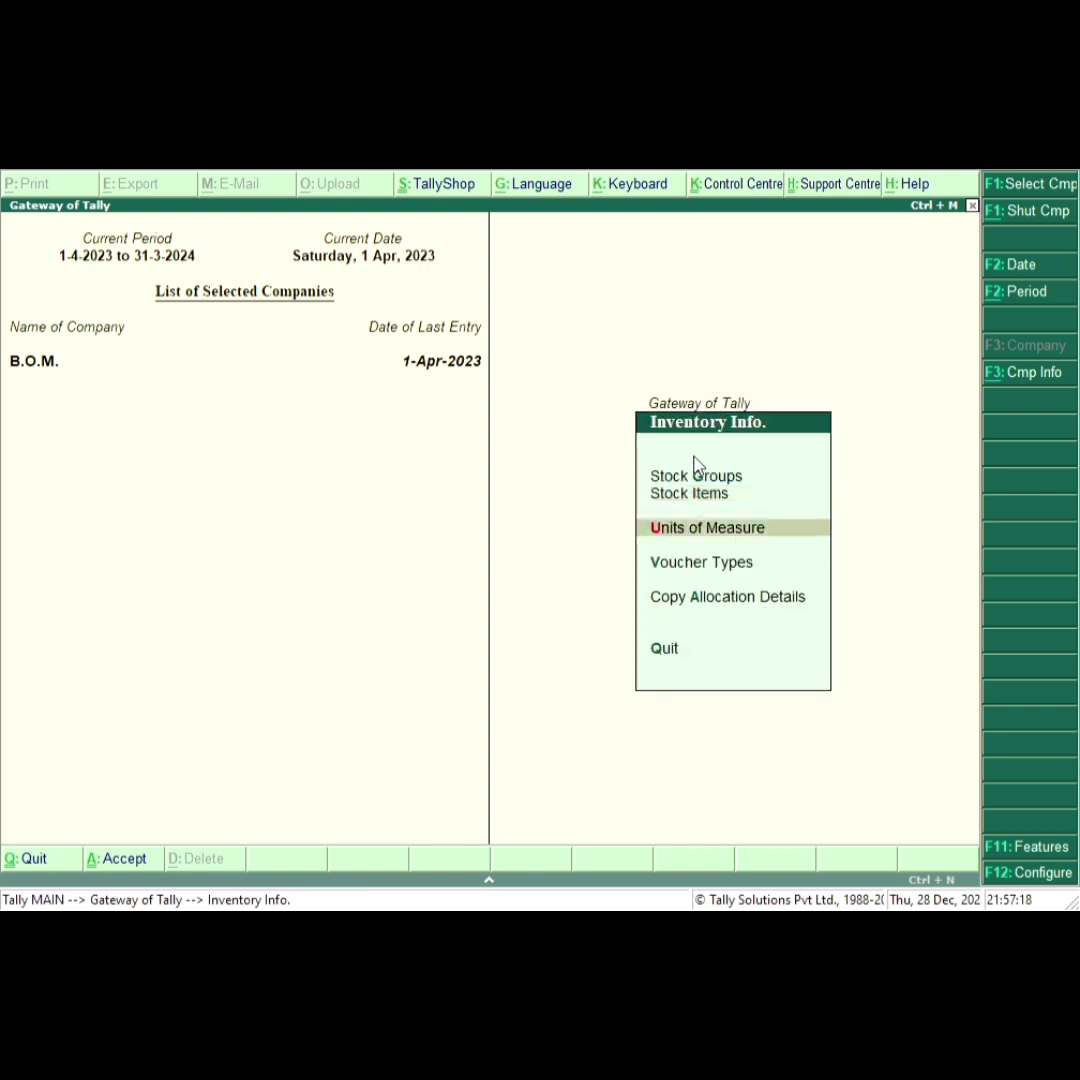
key(Down)
key(Return)
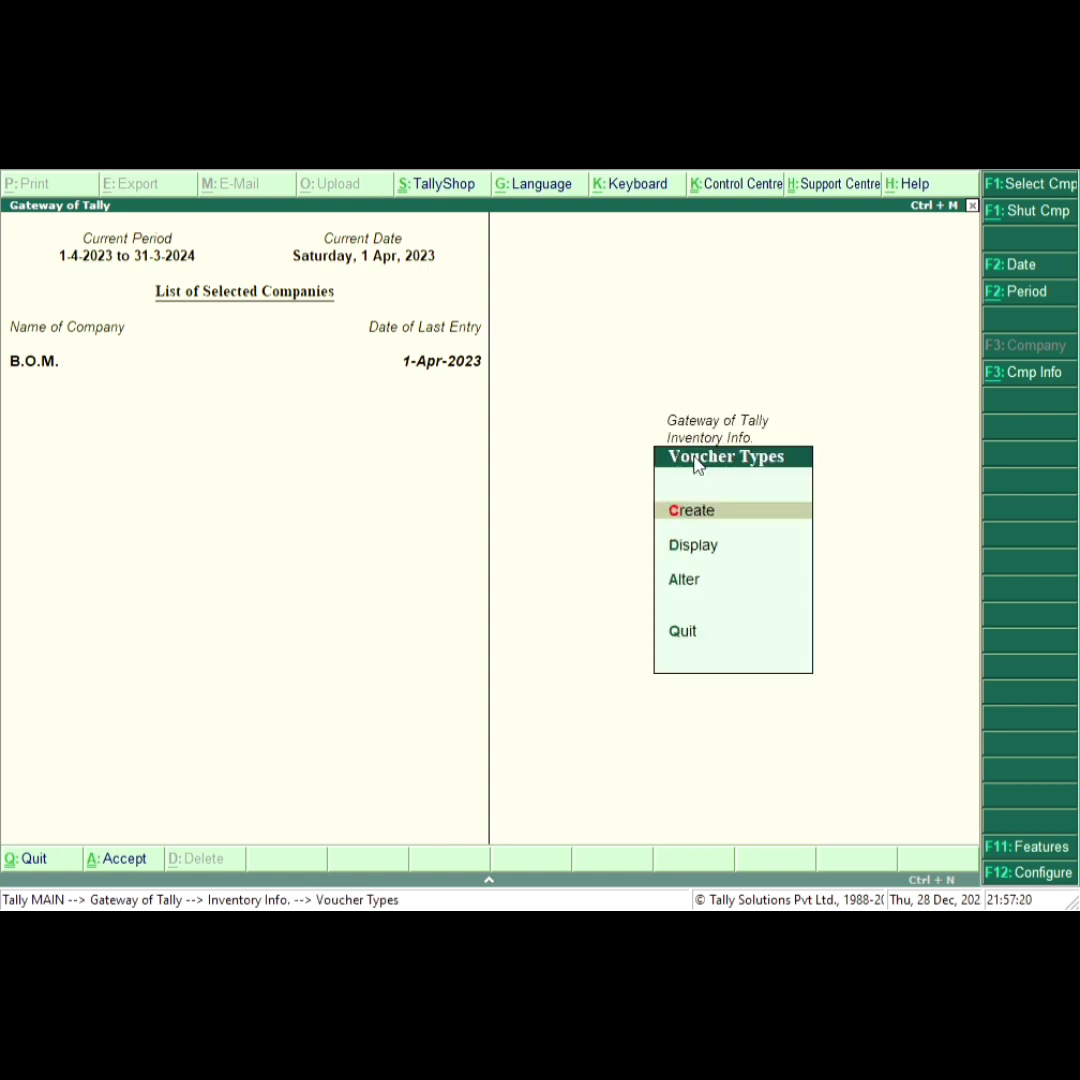
key(Return)
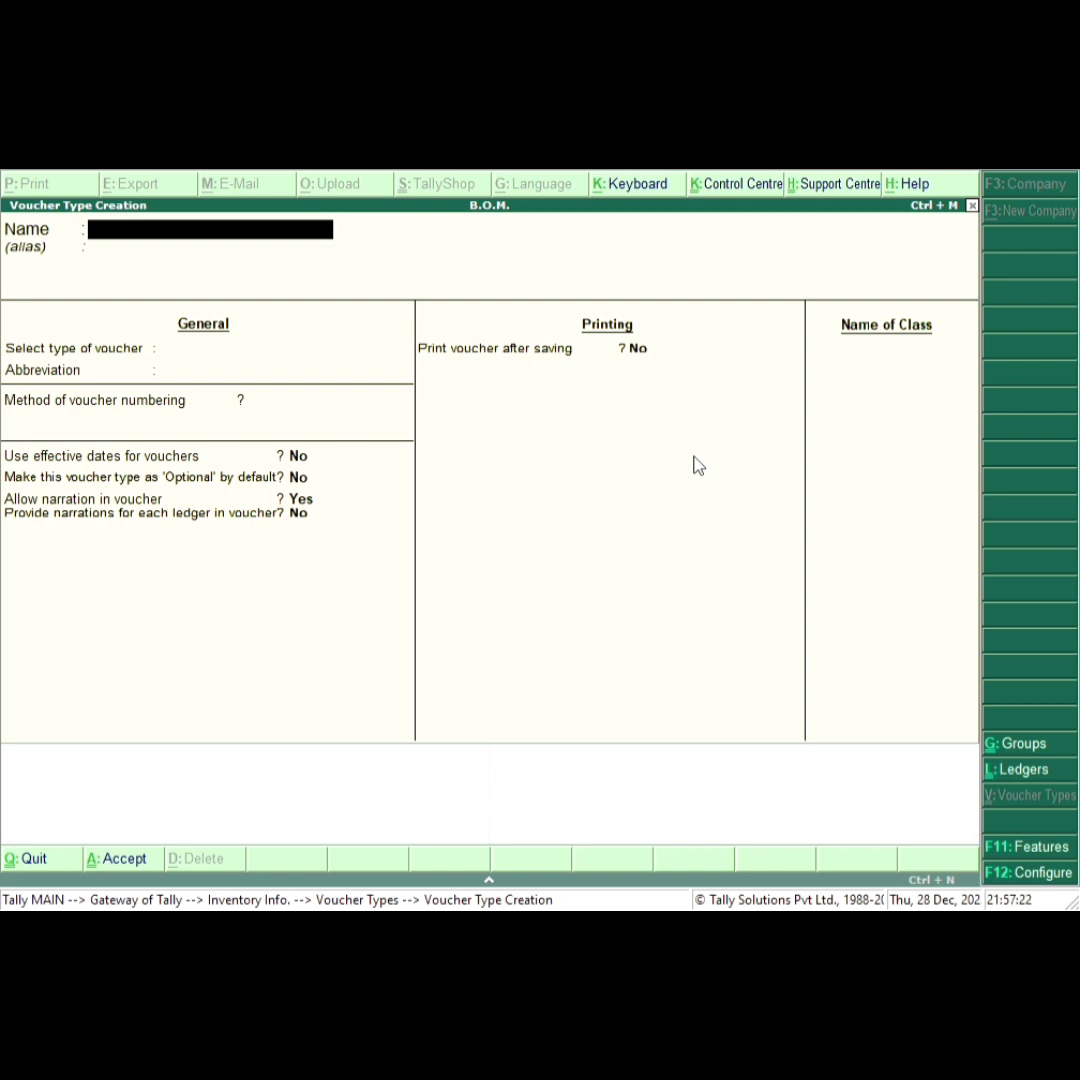
text(MFG)
key(Return)
key(Return)
Step: Set Stock Journal as the type of voucher for MFG
key(Down)
key(Down)
key(Down)
key(Down)
key(Down)
key(Down)
key(Down)
key(Down)
key(Down)
key(Down)
key(Down)
key(Down)
key(Down)
key(Down)
key(Down)
key(Down)
key(Down)
key(Down)
key(Down)
key(Down)
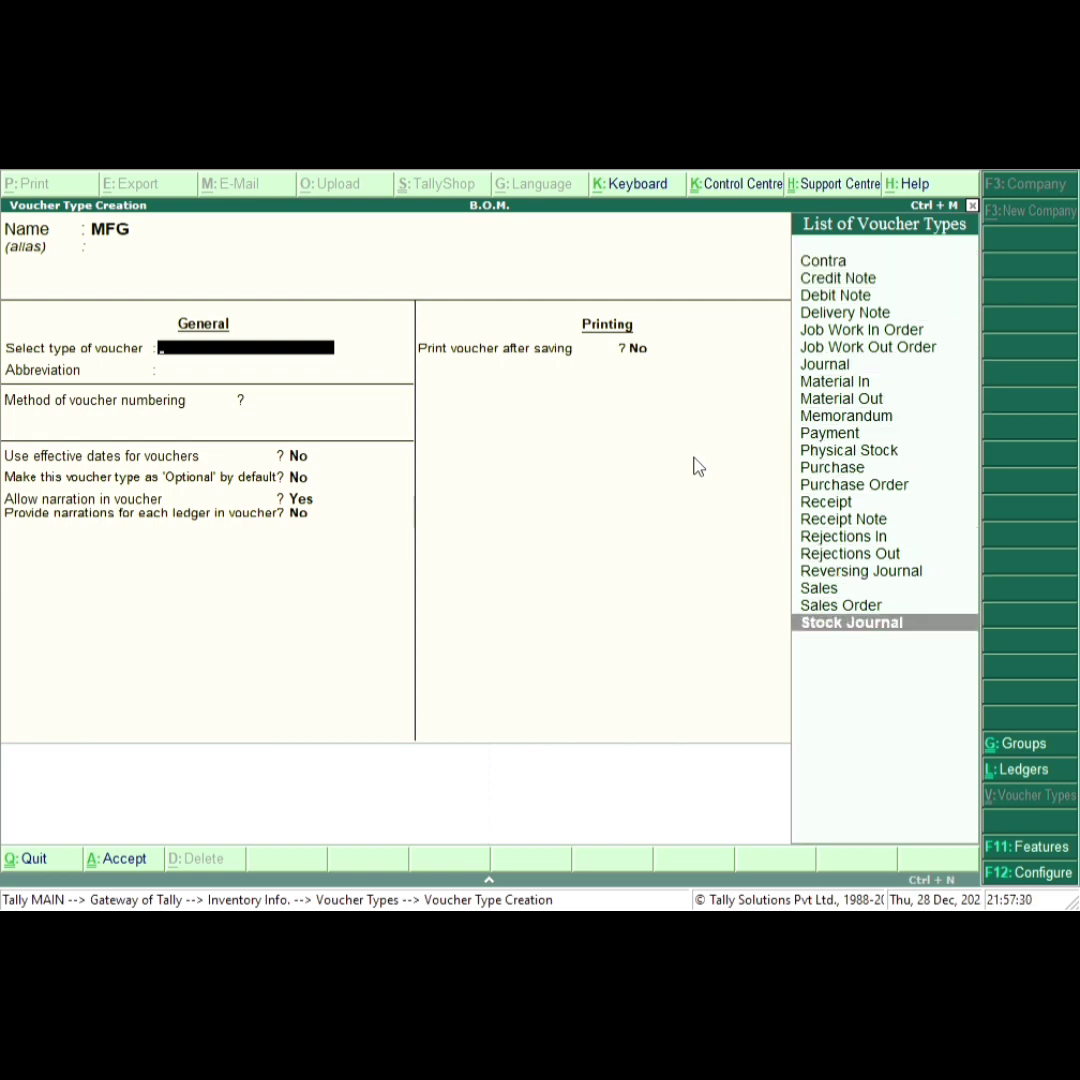
key(Return)
Step: Enable Use as a Manufacturing Journal for MFG, keep the other defaults, and save the voucher type
key(Return)
key(Return)
key(Return)
key(Return)
key(Return)
key(Return)
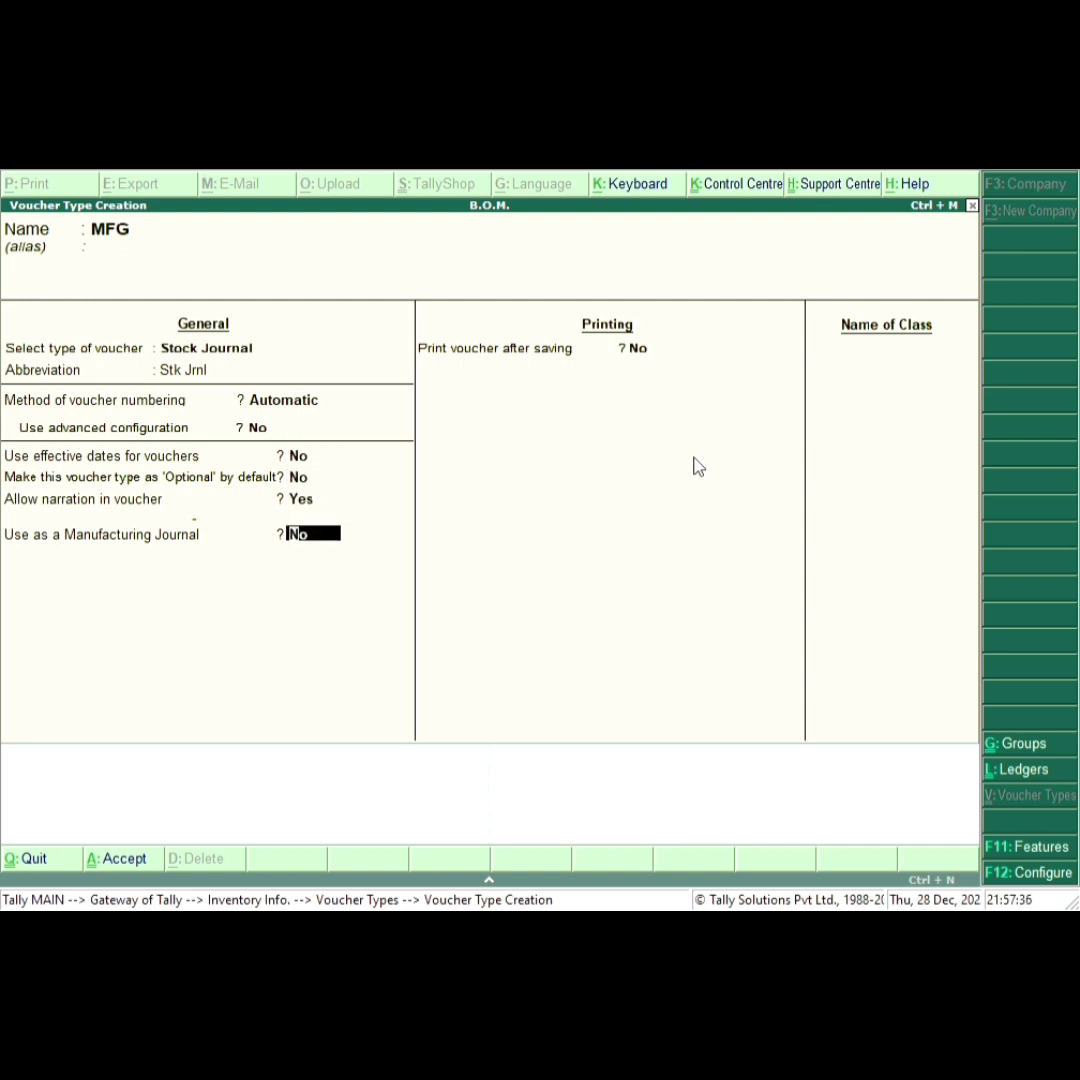
text(y)
key(Return)
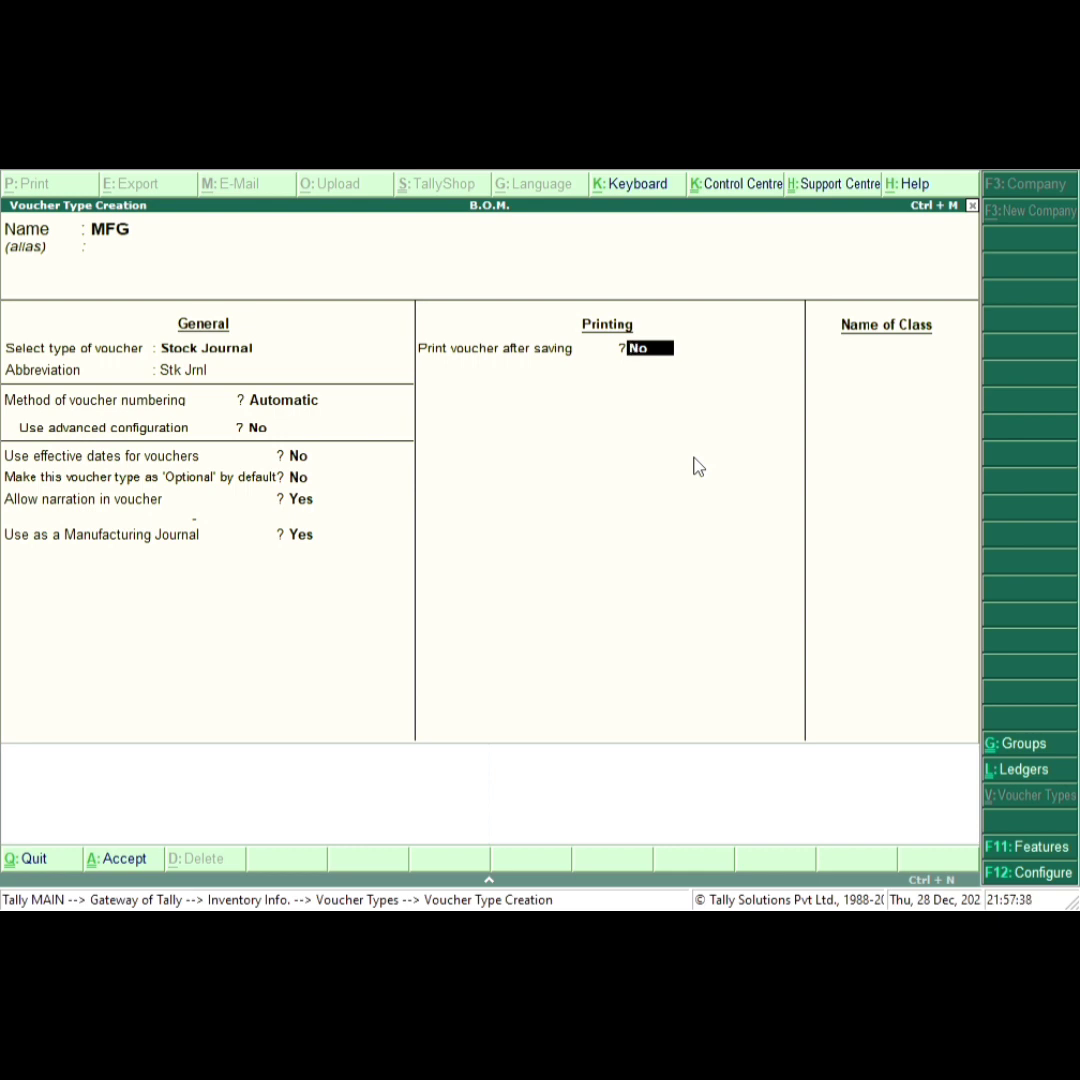
key(Return)
key(y)
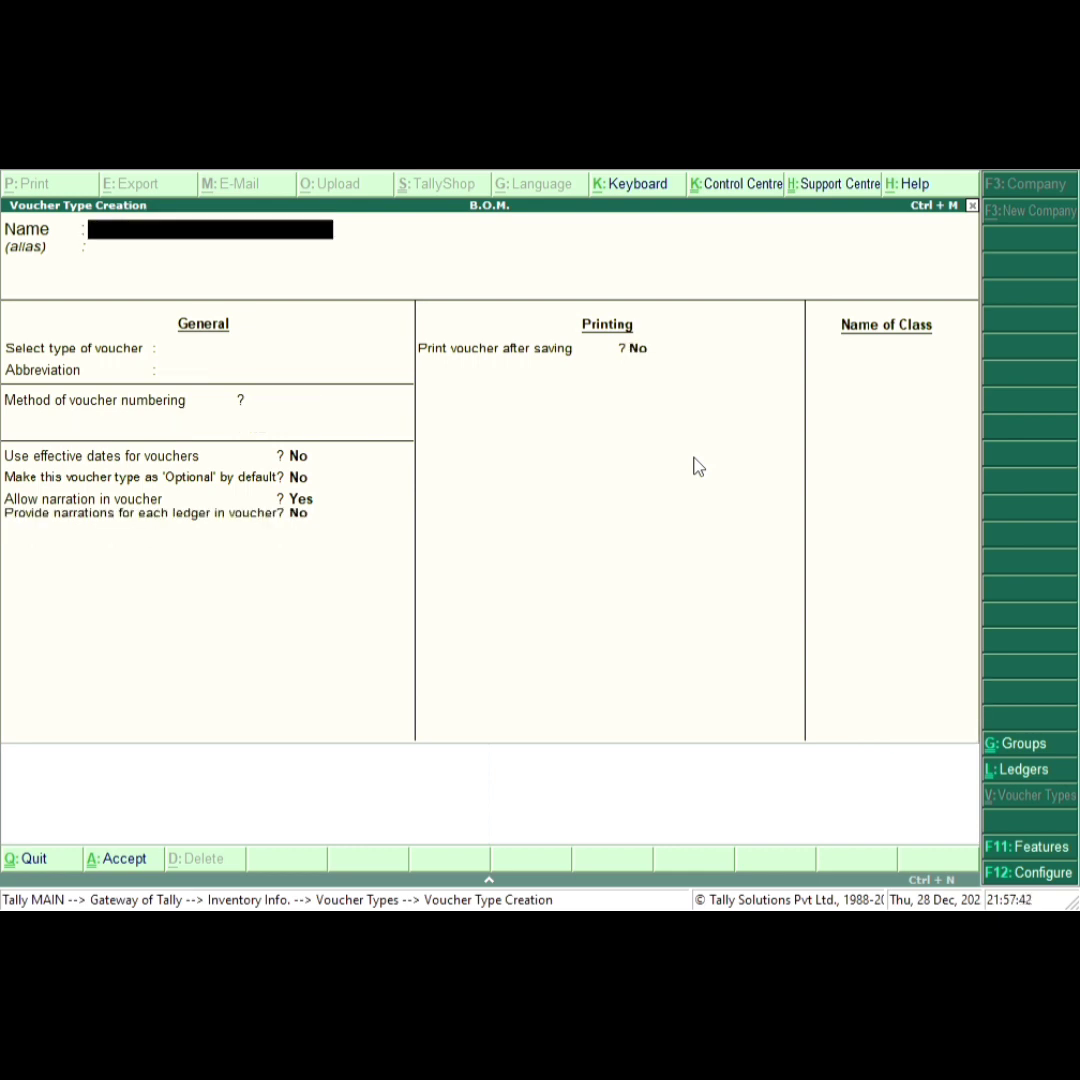
key(Escape)
key(y)
key(Escape)
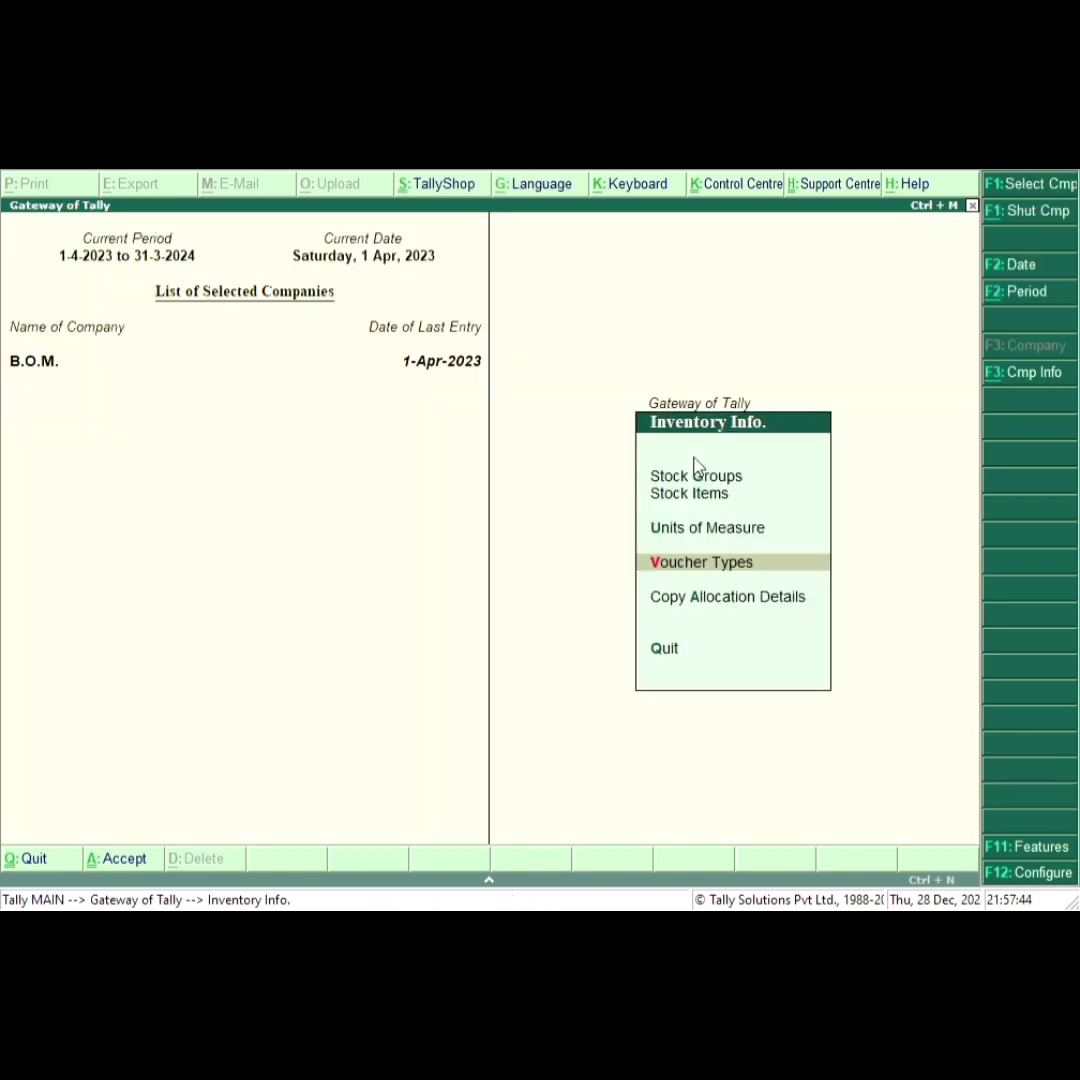
key(Escape)
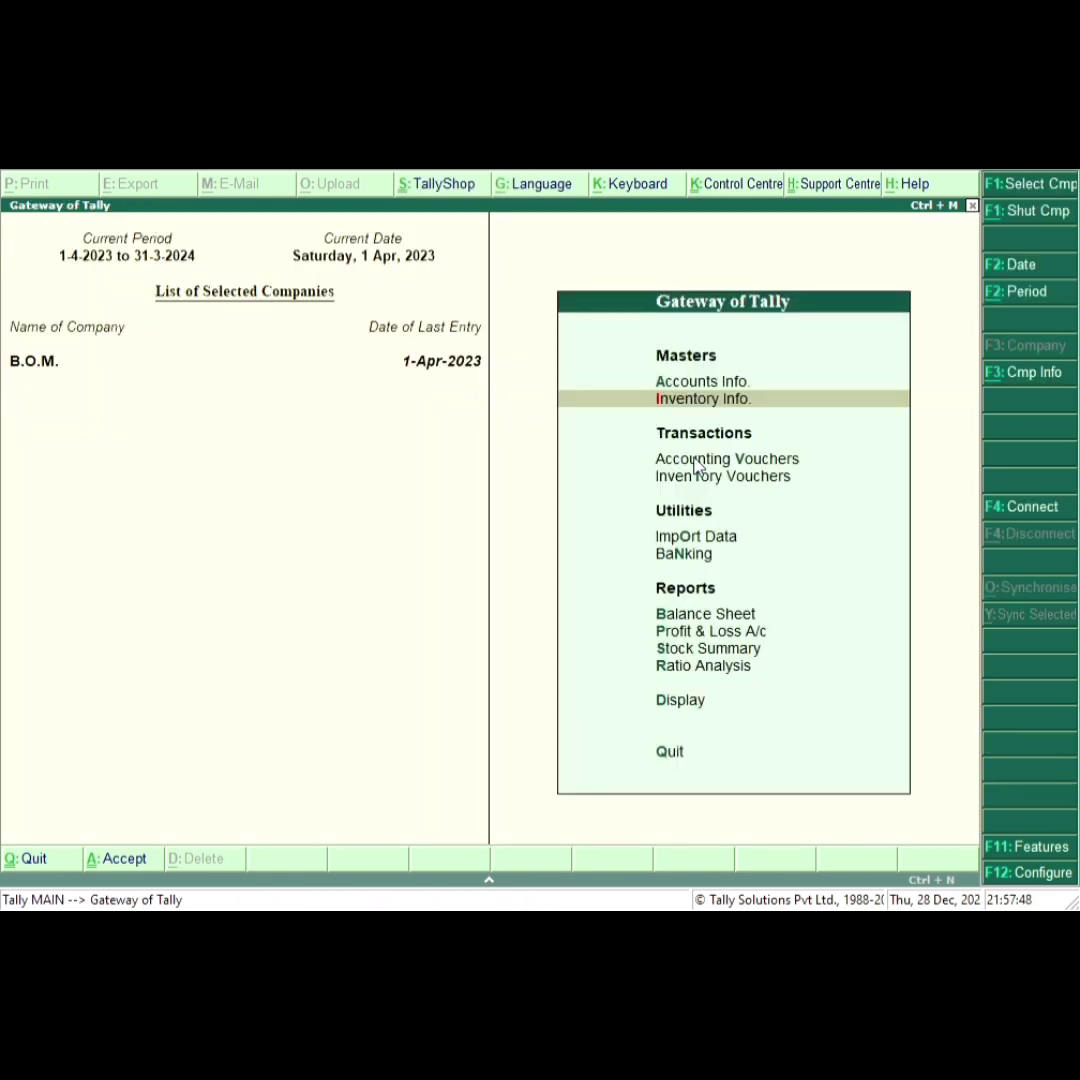
Step: Start a new inventory voucher of type MFG dated 1-Apr-2023
key(Down)
key(Down)
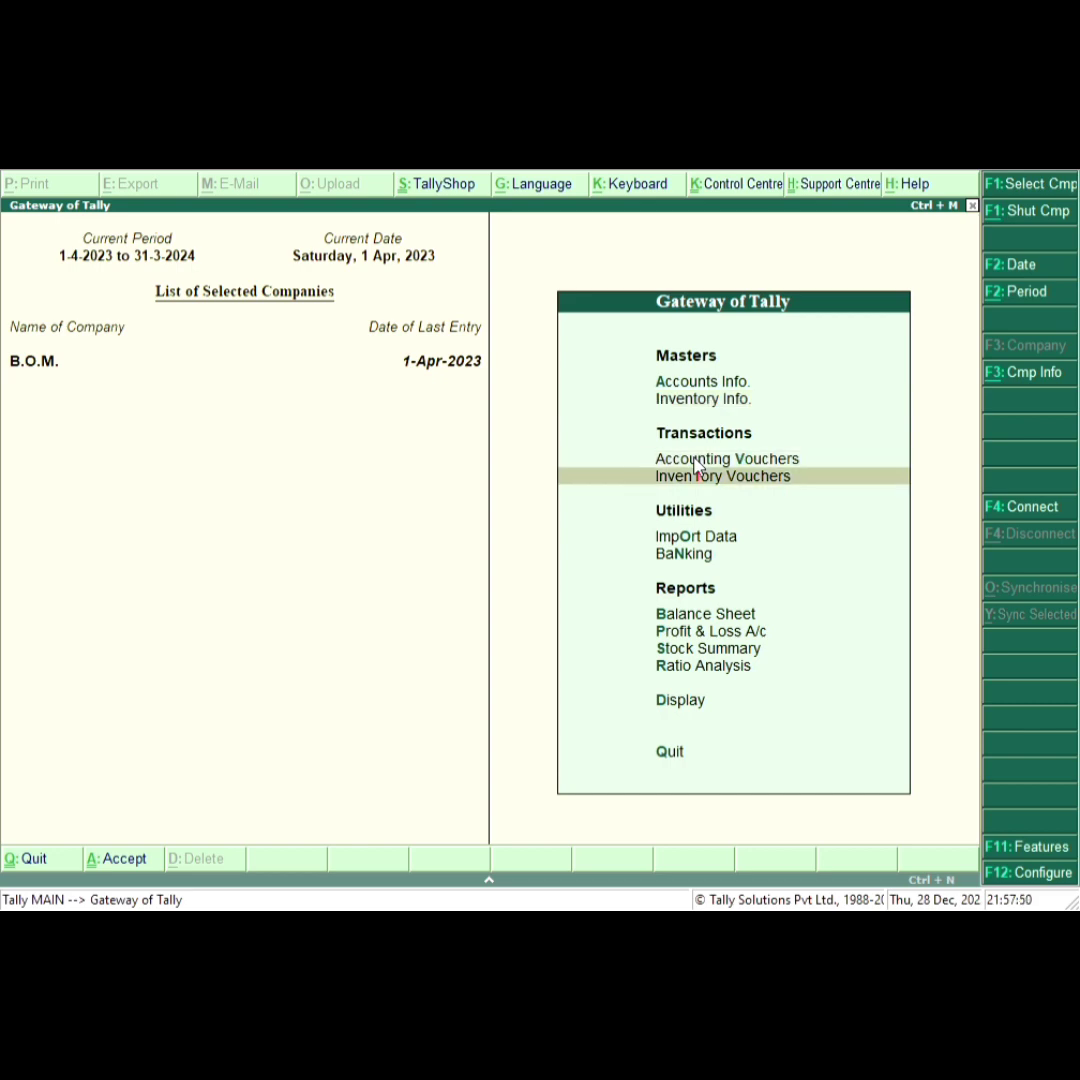
key(Return)
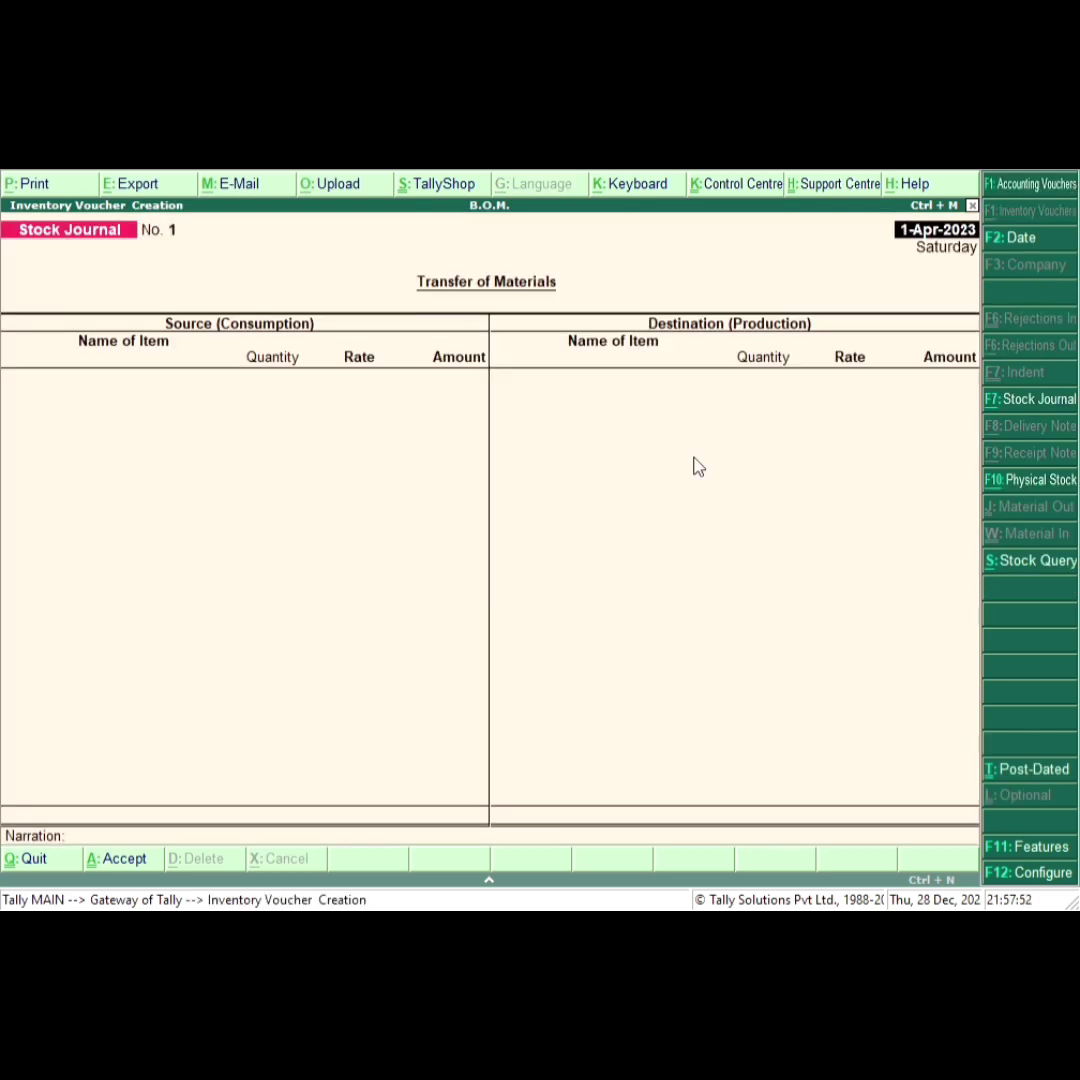
key(Return)
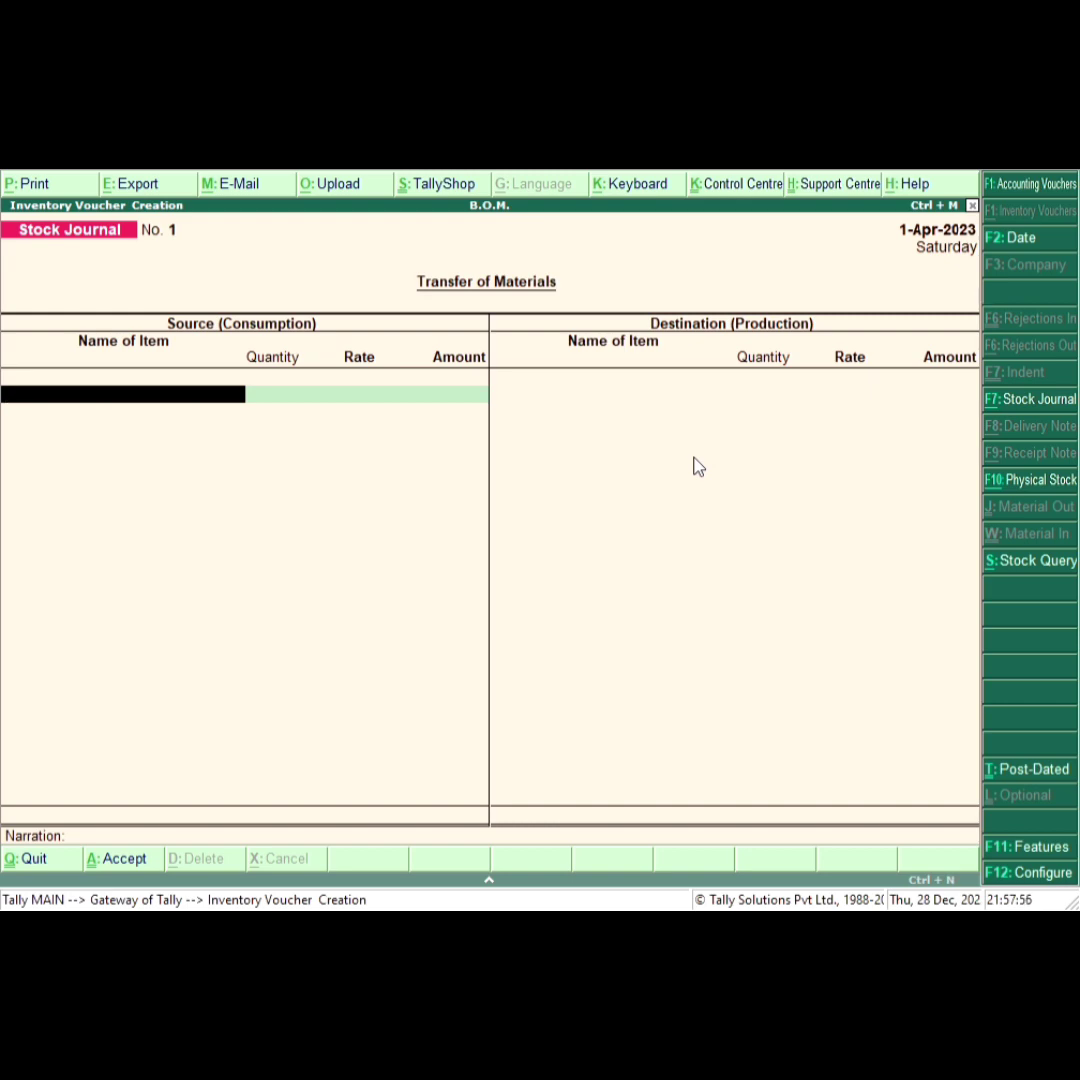
click(1003, 404)
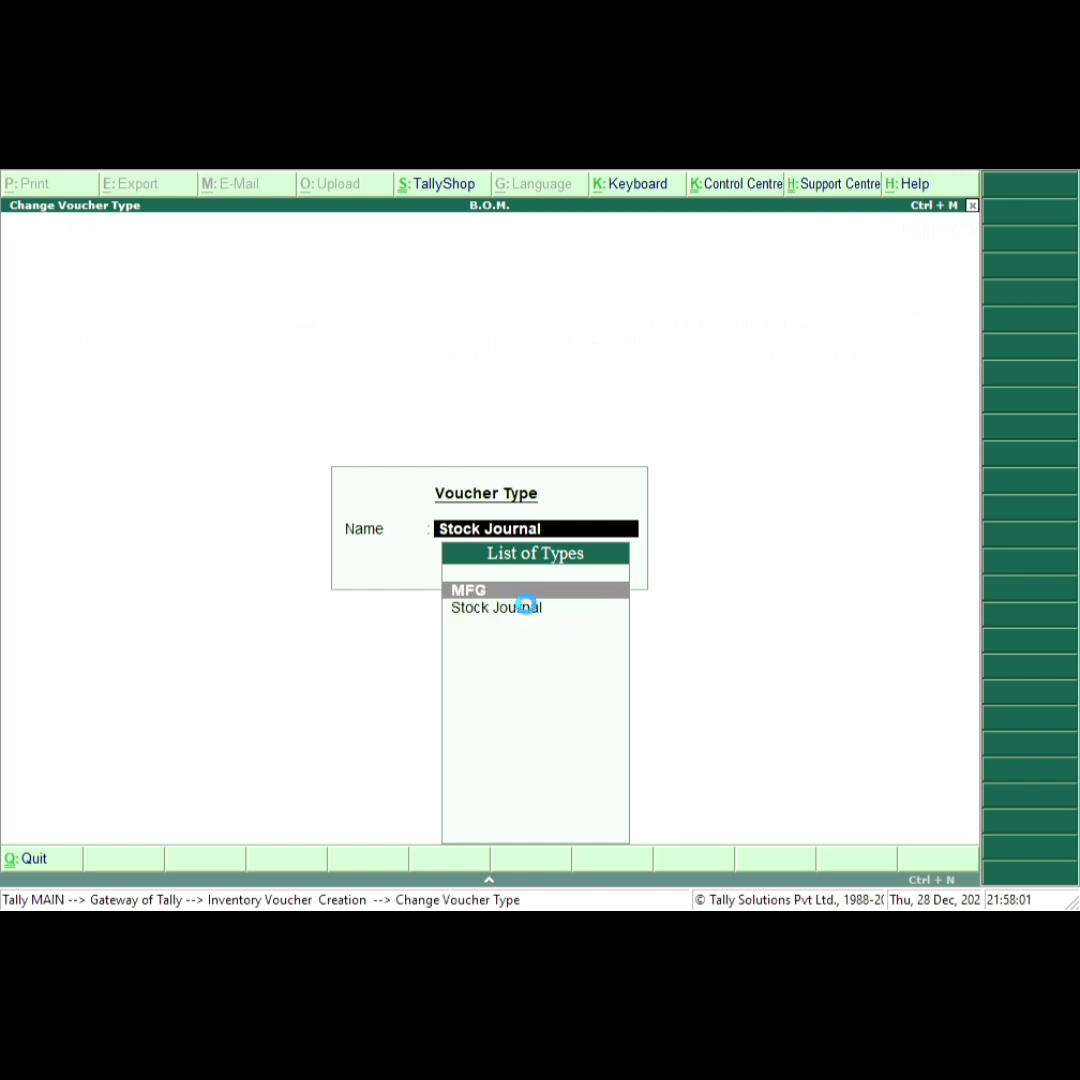
click(516, 594)
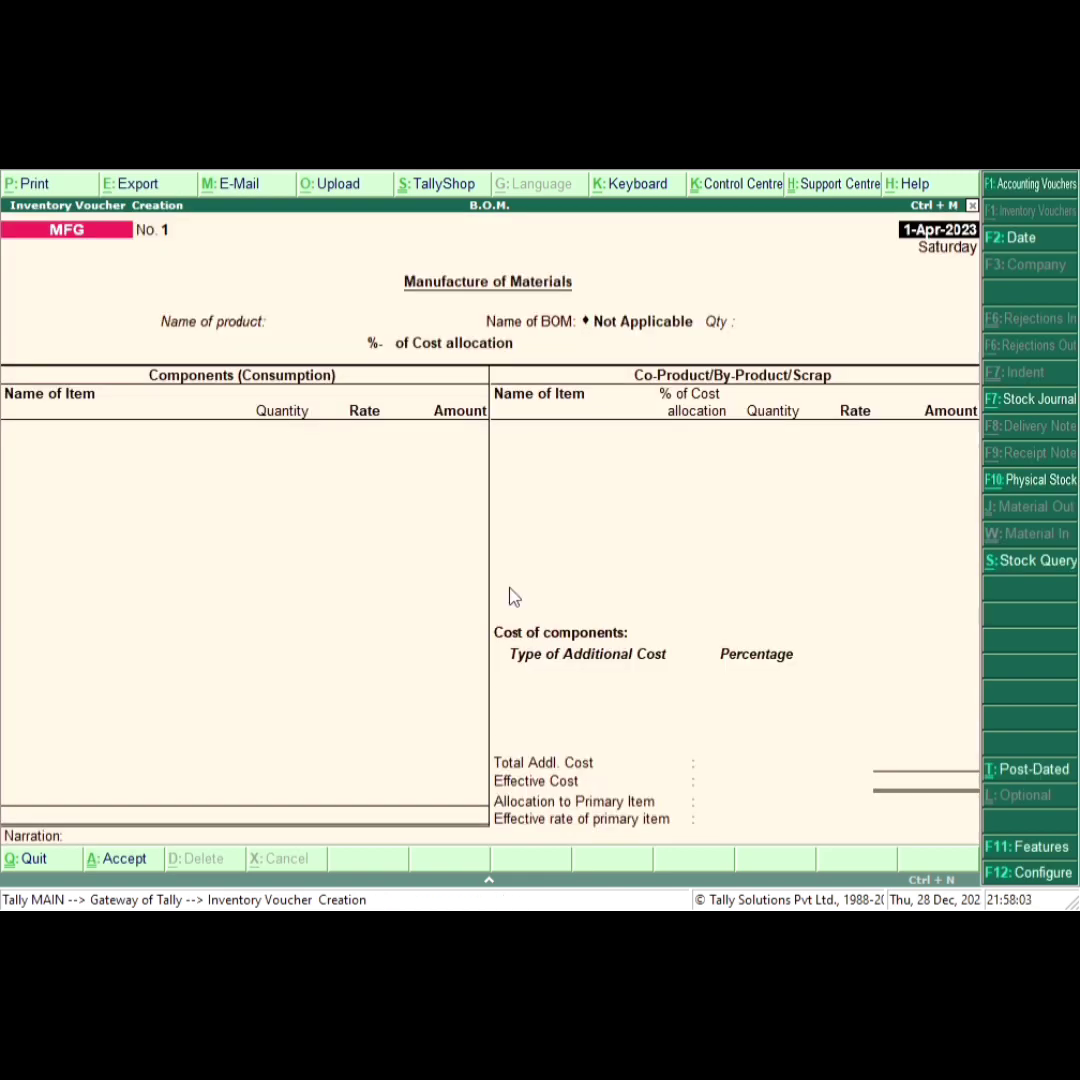
key(Return)
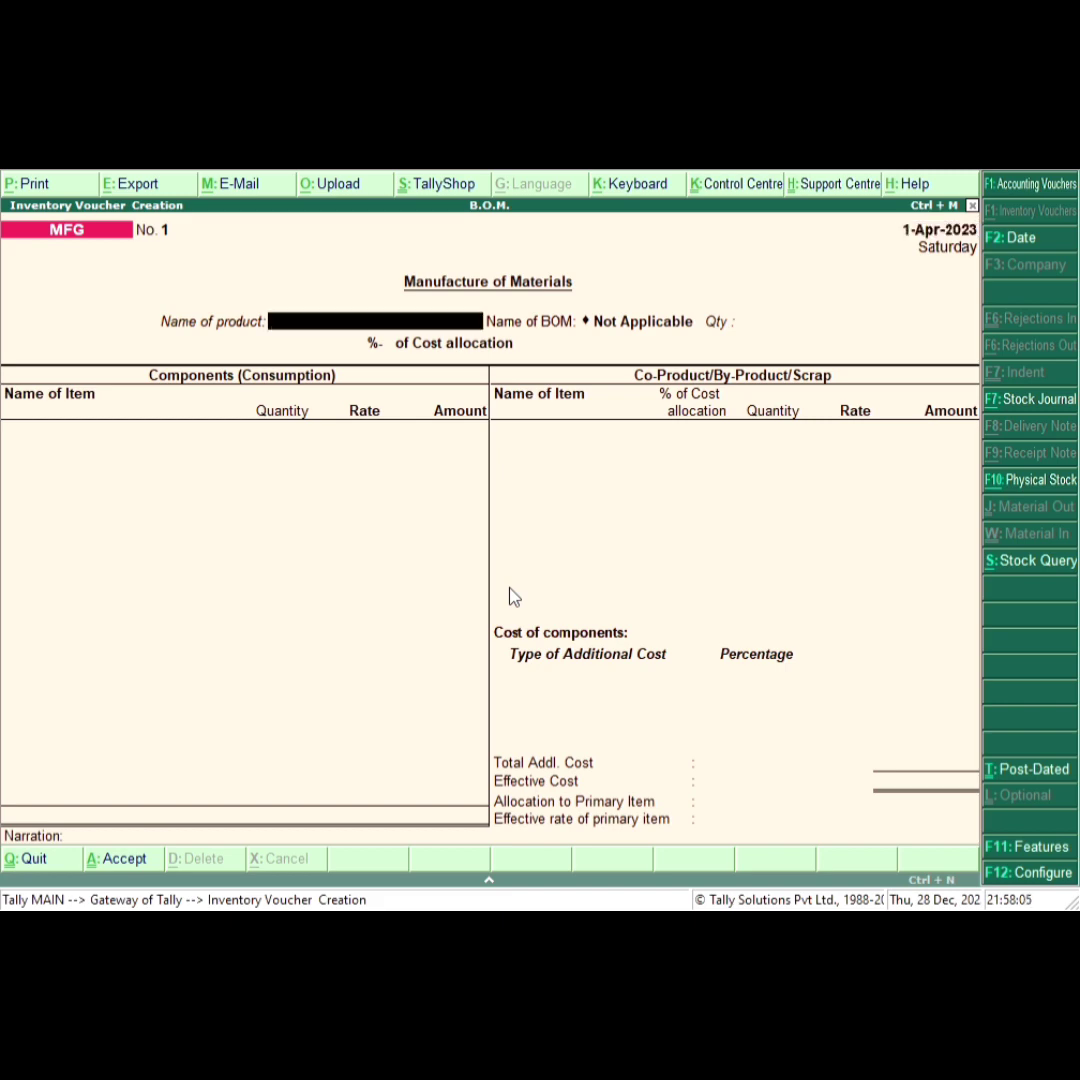
Step: Select COMPUTER as the product to manufacture, using the COMPUTER bill of materials and a quantity of 1 PCS
key(Return)
key(BackSpace)
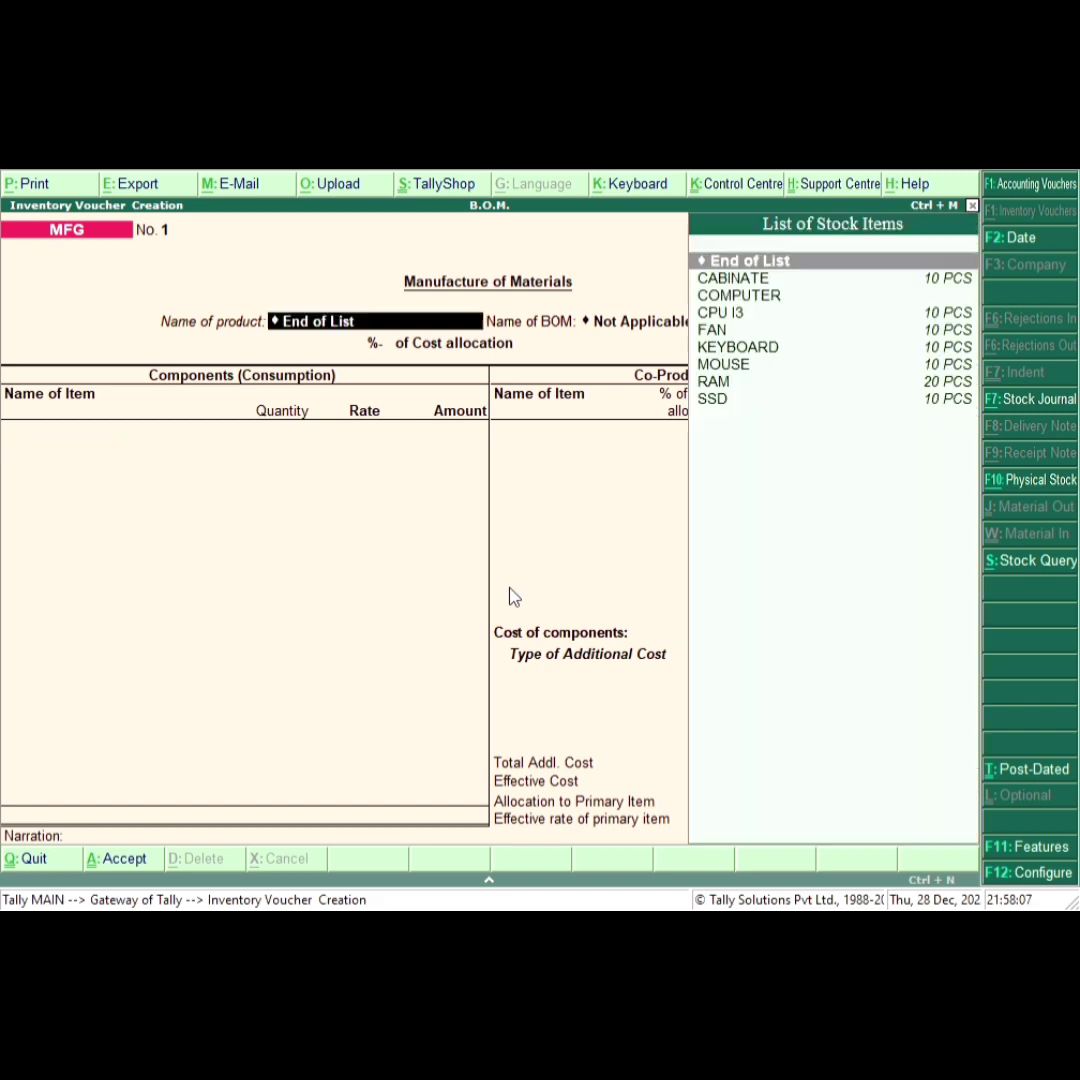
key(Down)
key(Down)
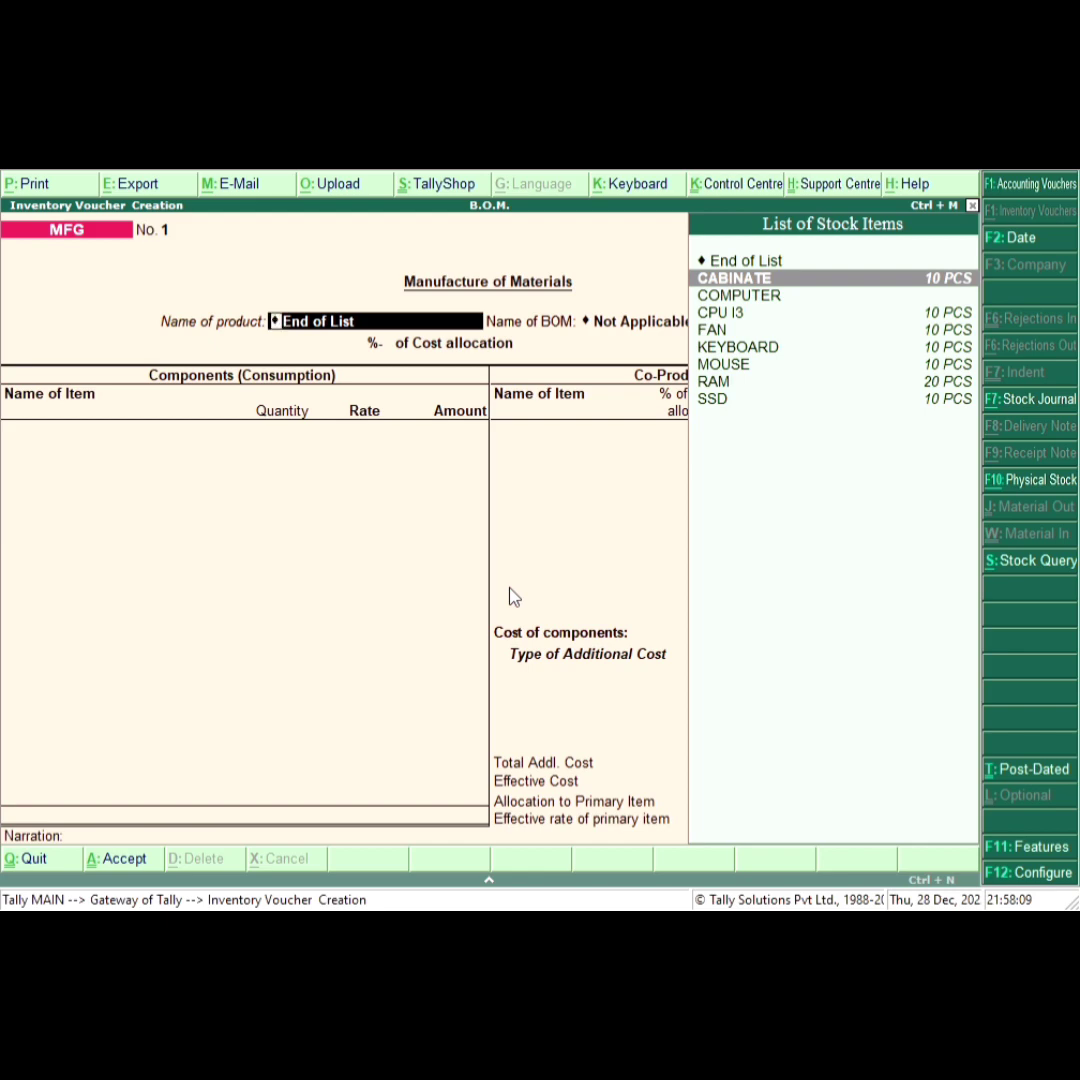
key(Return)
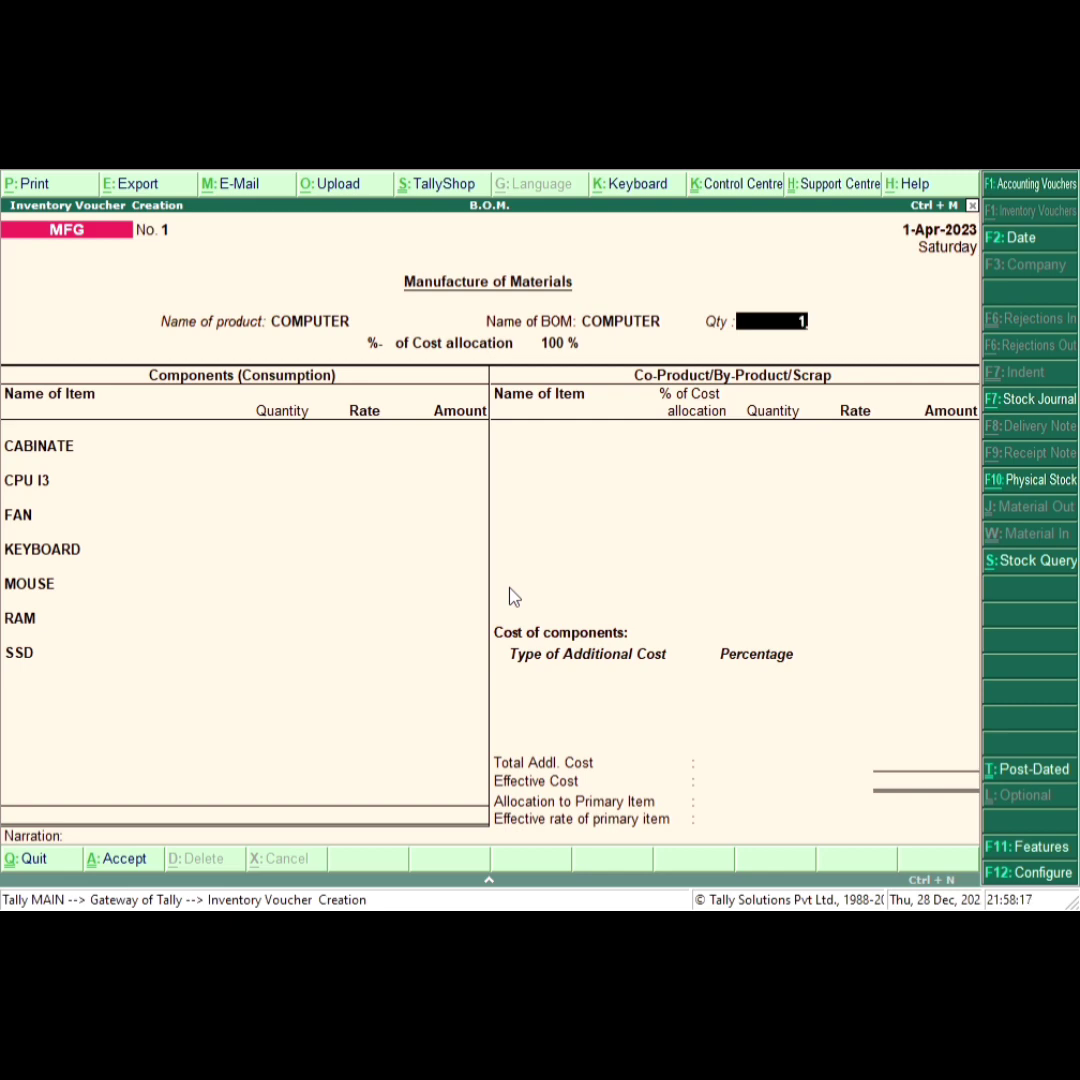
key(Return)
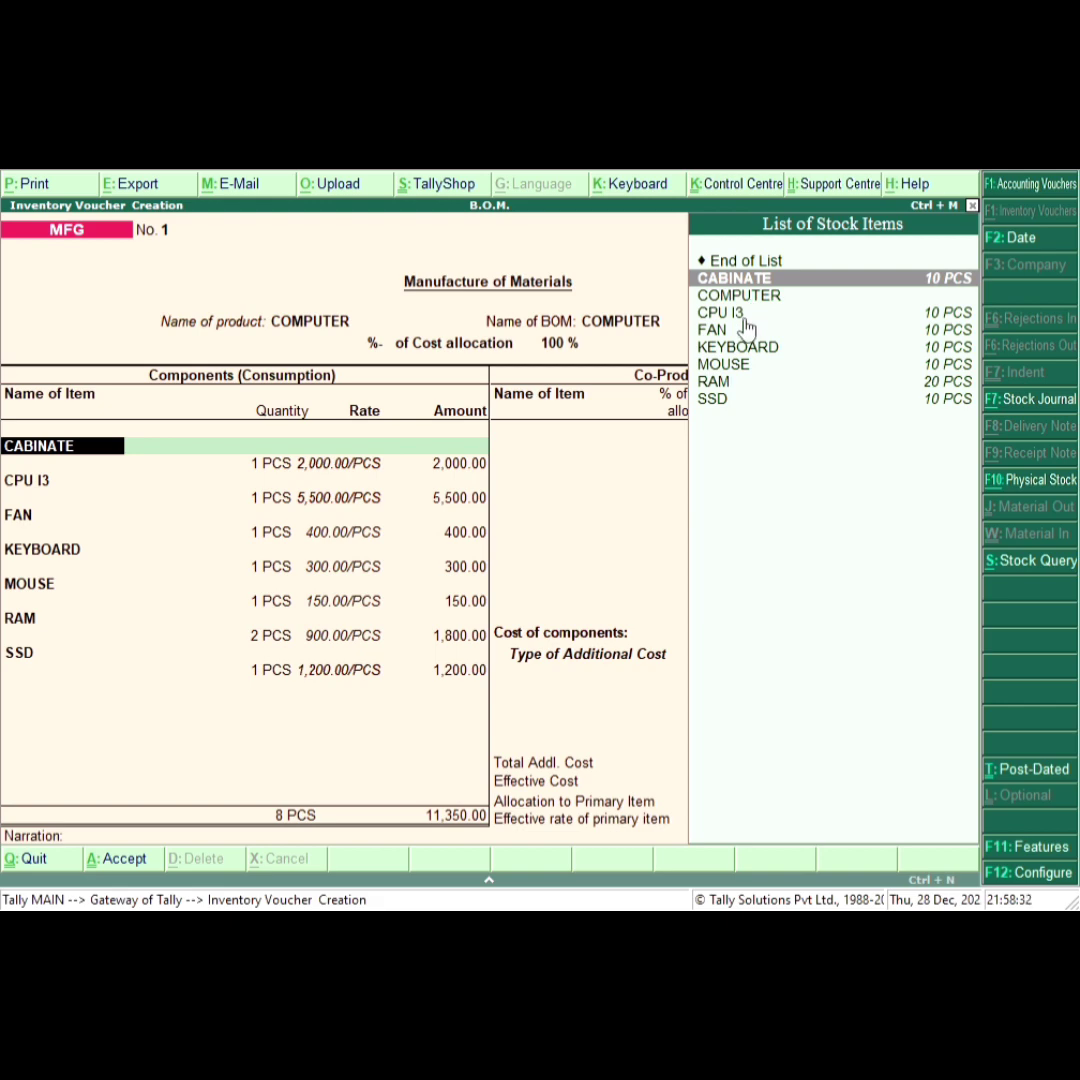
Step: Accept every default component line from CABINATE to SSD for the single COMPUTER and end the component list
key(Return)
key(Return)
key(Return)
key(Return)
key(Return)
key(Return)
key(Return)
key(Return)
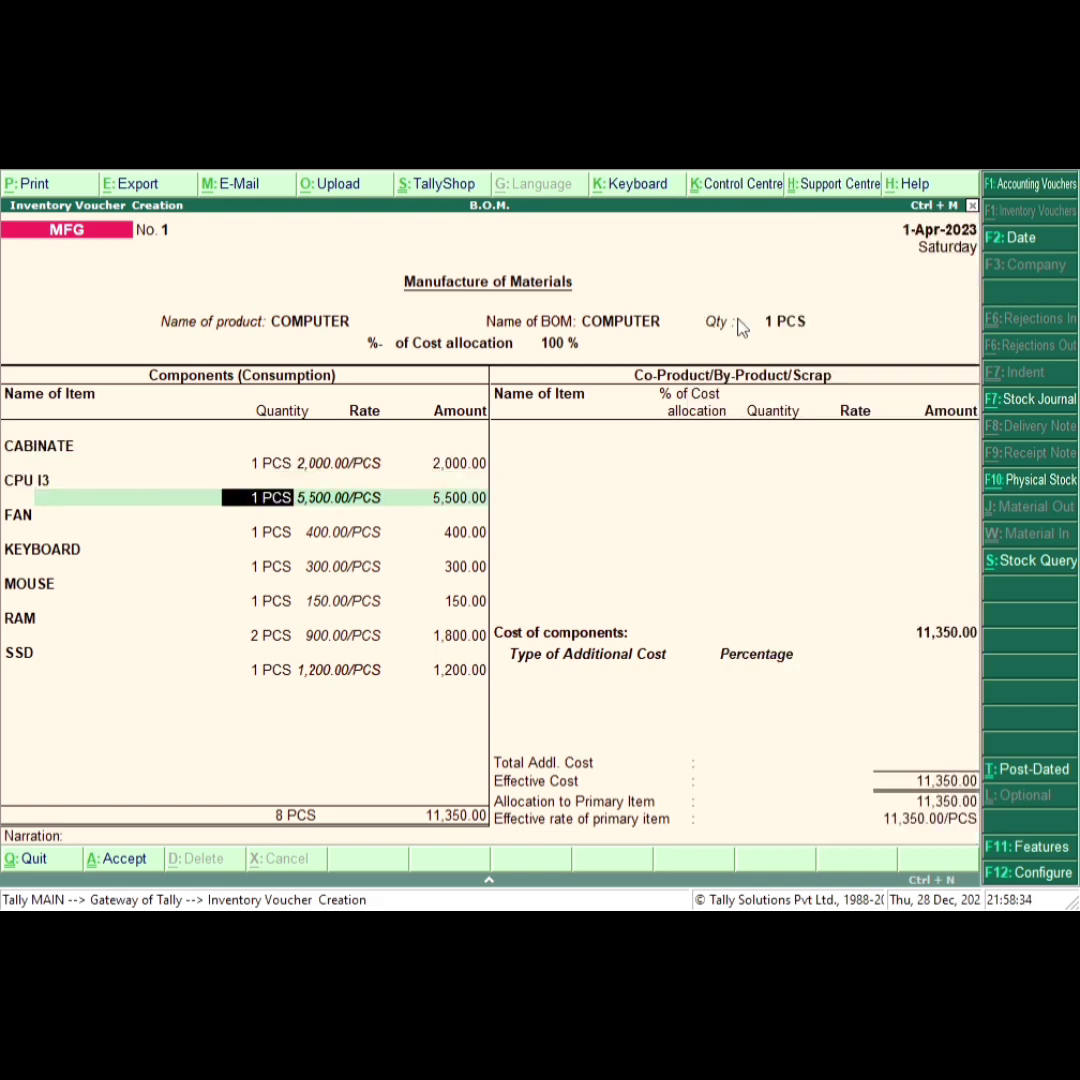
key(Return)
key(Return)
key(Return)
key(Return)
key(Return)
key(Return)
key(Return)
key(Return)
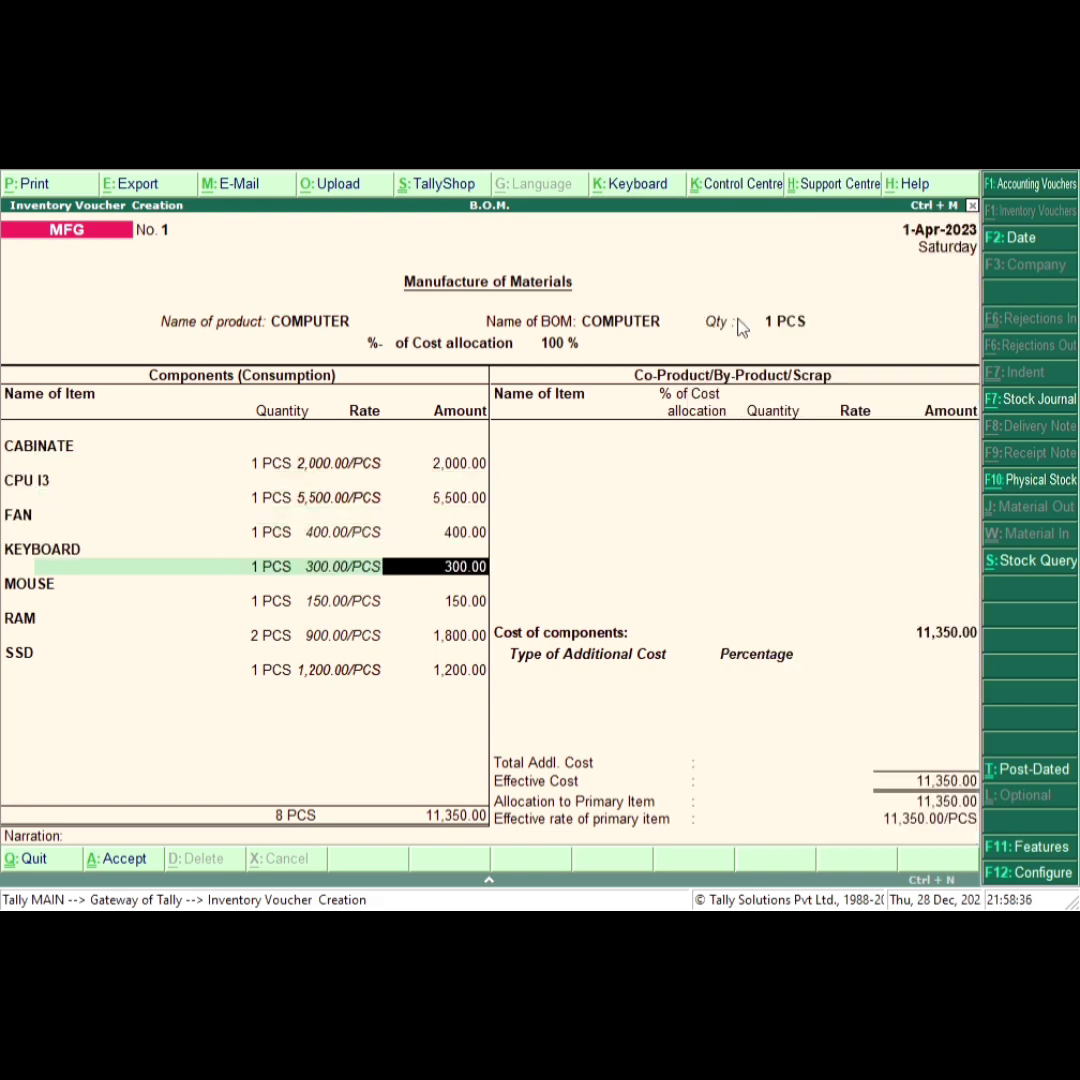
key(Return)
key(Return)
key(Return)
key(Return)
key(Return)
key(Return)
key(Return)
key(Return)
key(Return)
key(Return)
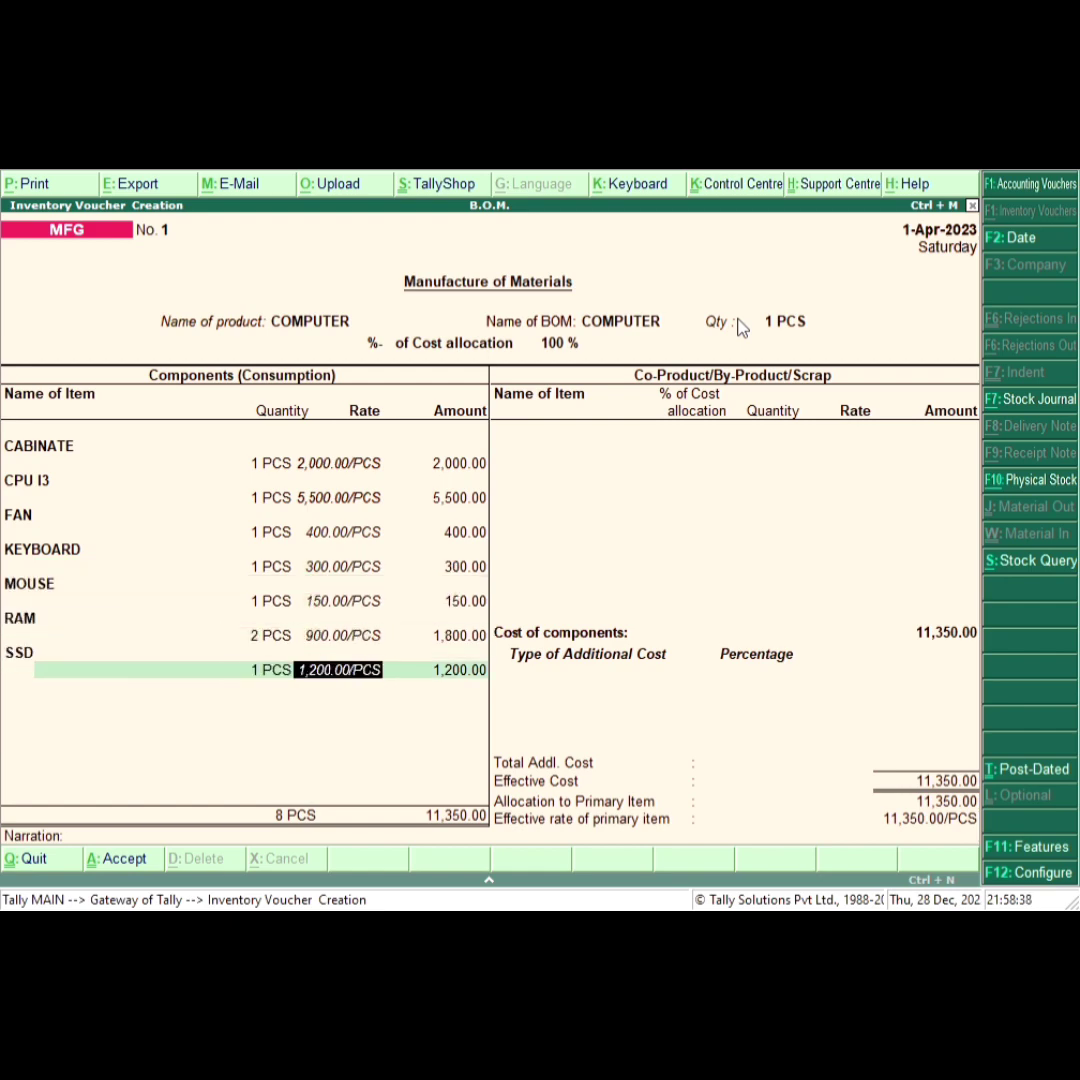
key(Return)
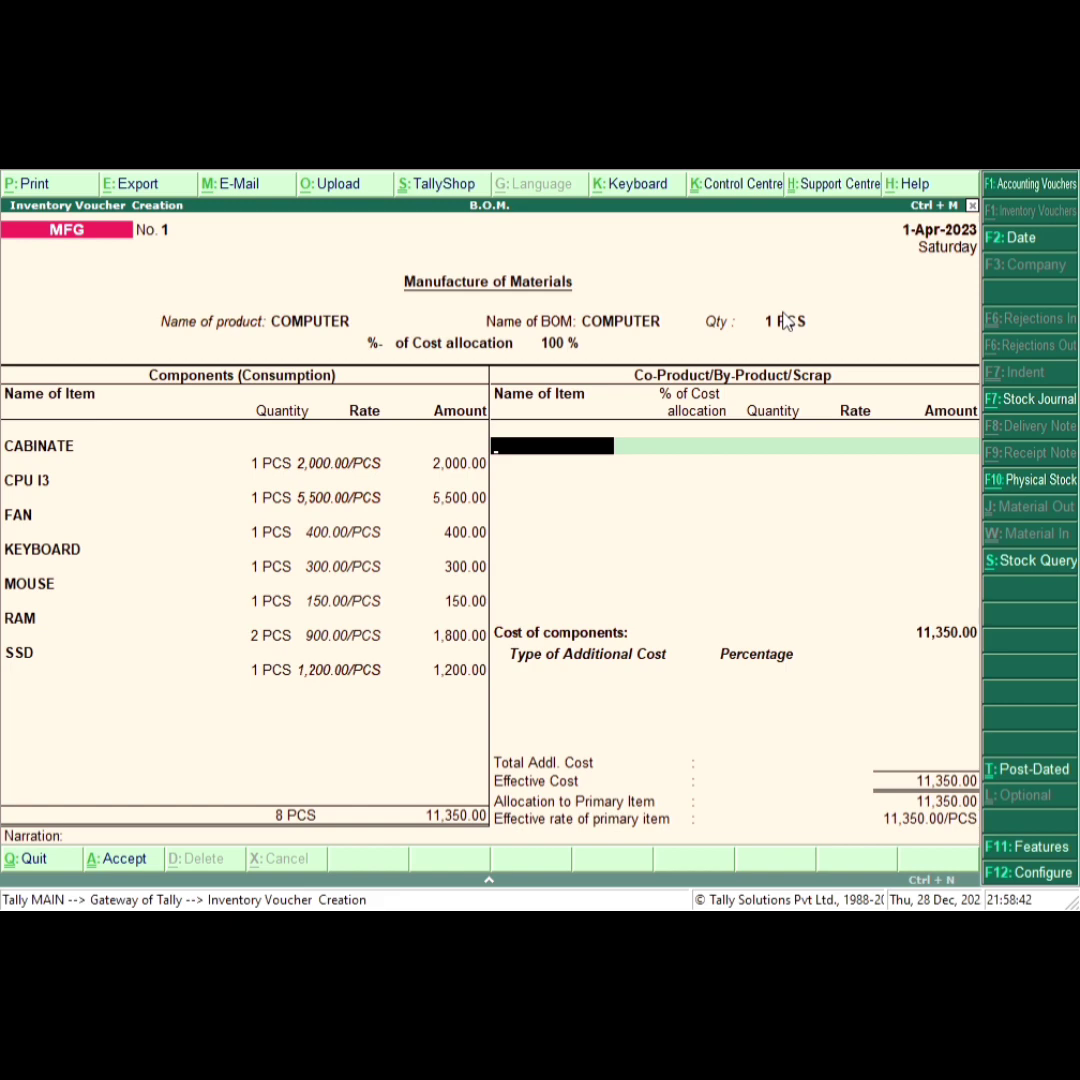
Step: Keep the COMPUTER bill of materials and set the quantity to manufacture to 4 PCS
click(785, 320)
key(BackSpace)
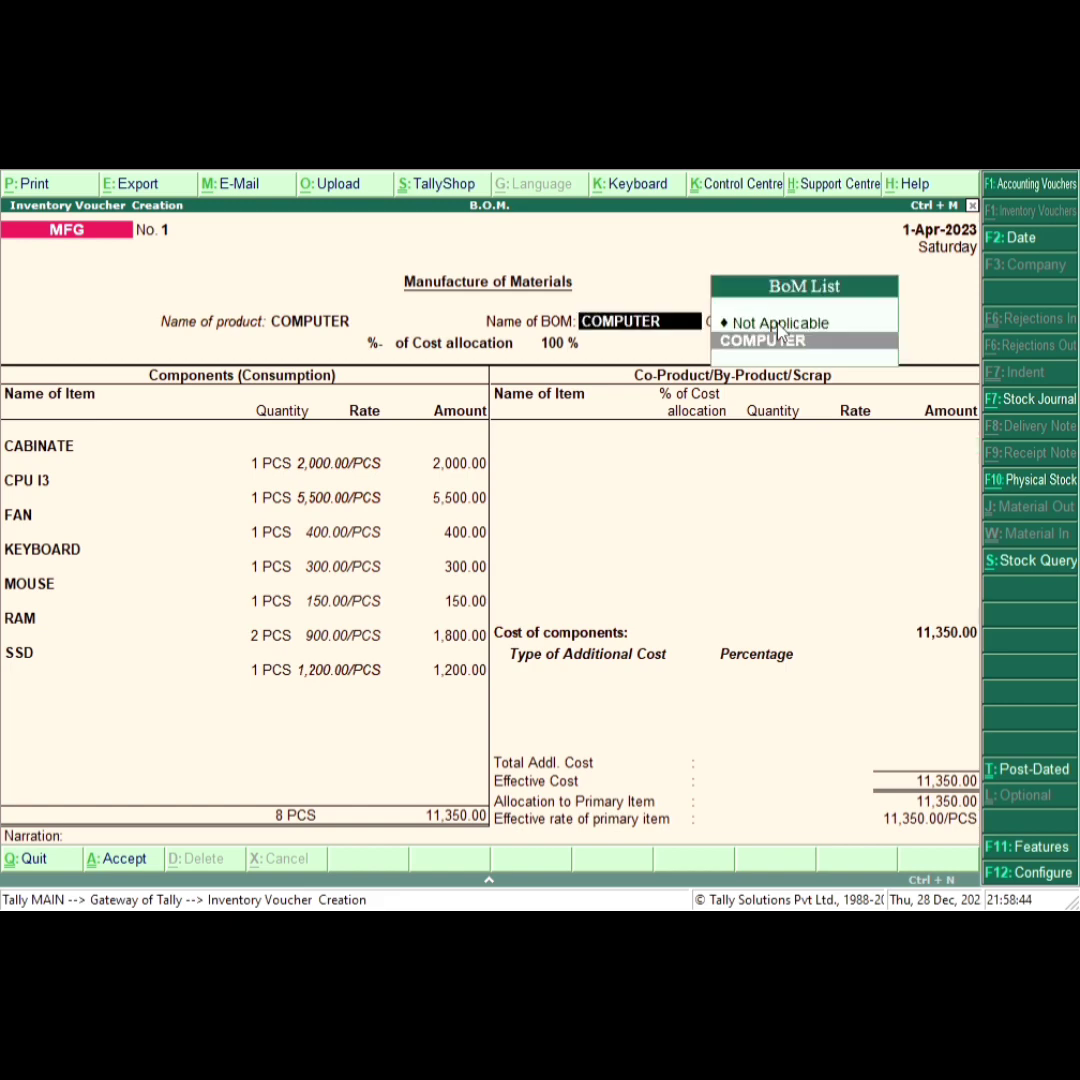
key(Return)
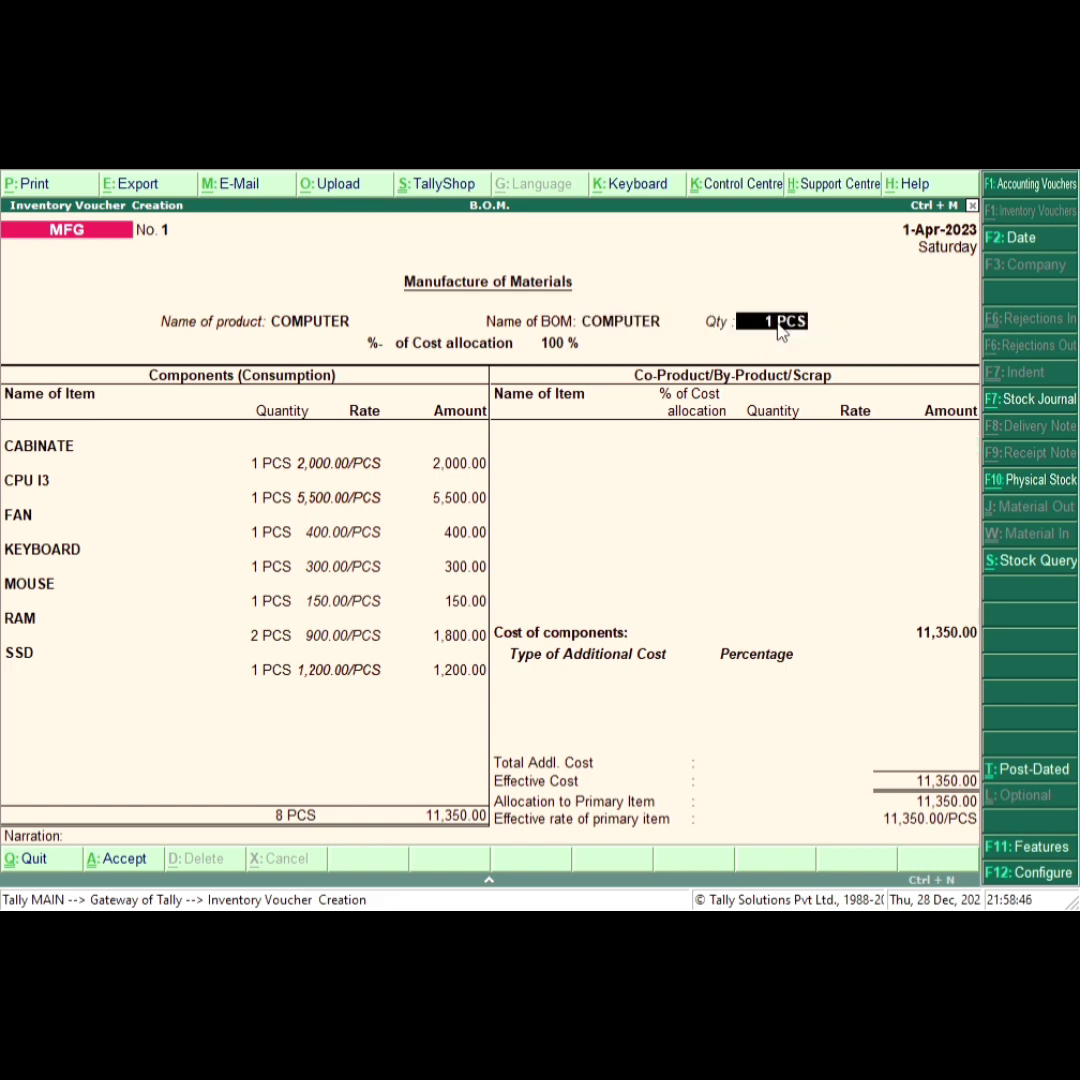
text(4)
key(Return)
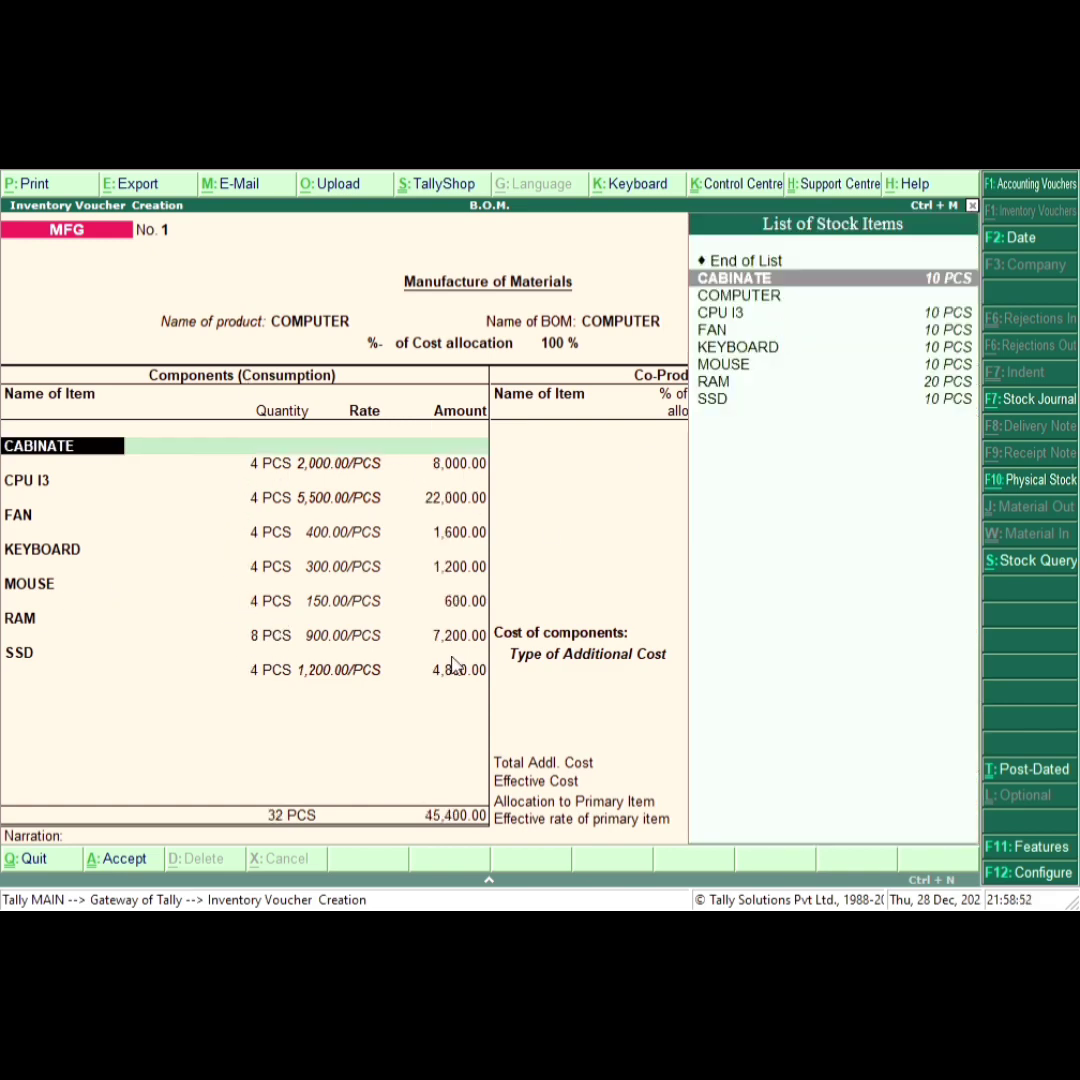
Step: Change the quantity to manufacture to 2 PCS and return to the quantity entry
key(BackSpace)
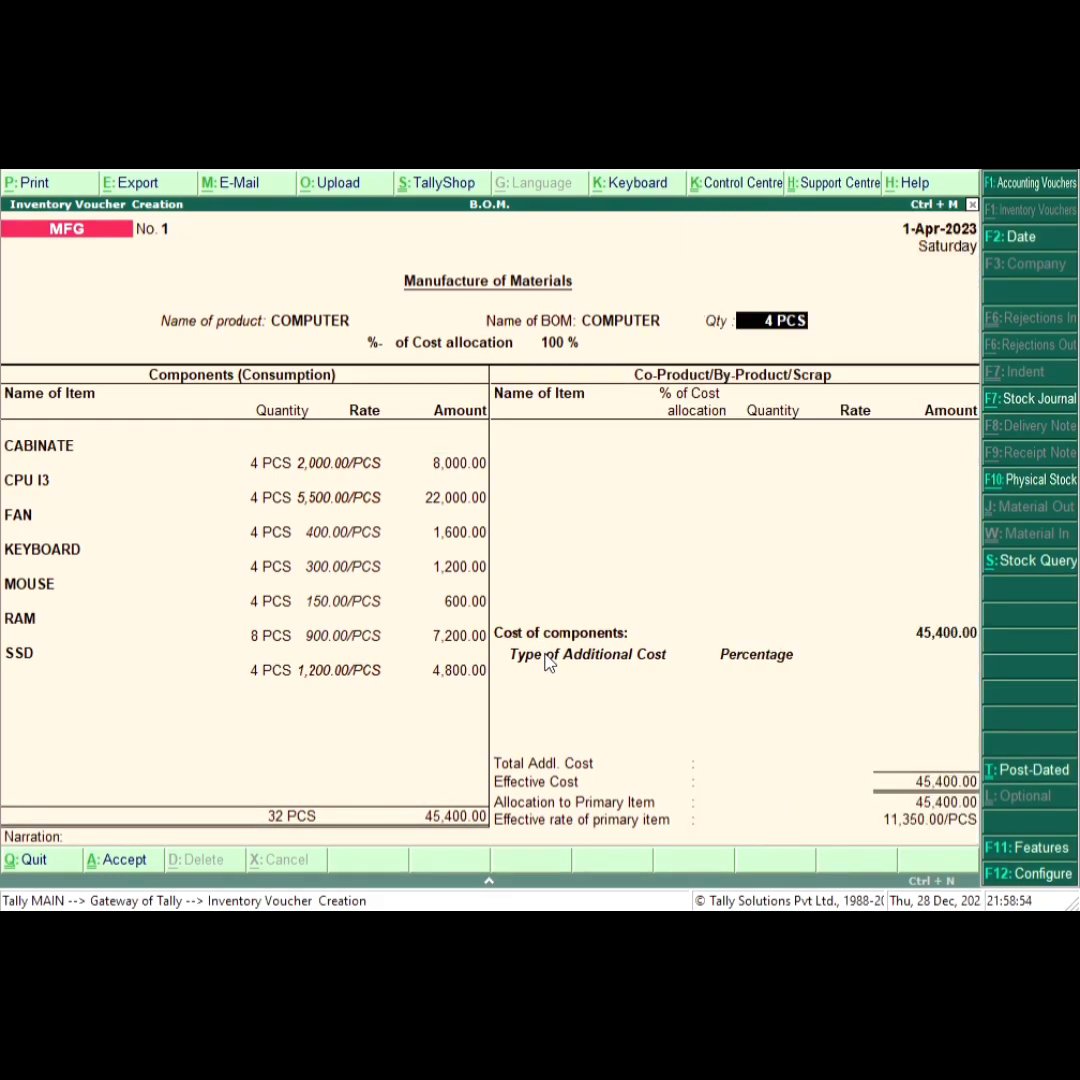
text(1)
key(BackSpace)
key(Return)
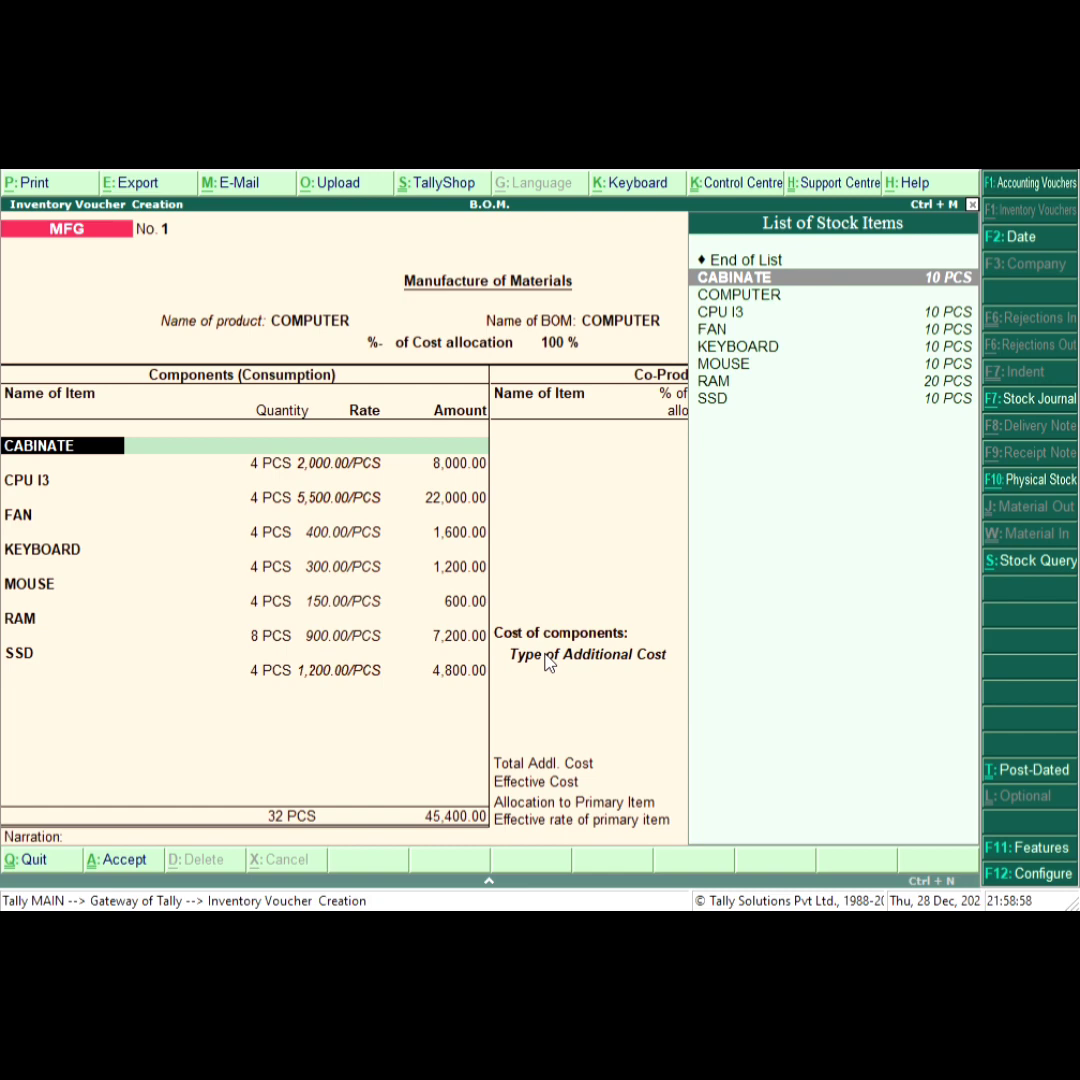
key(BackSpace)
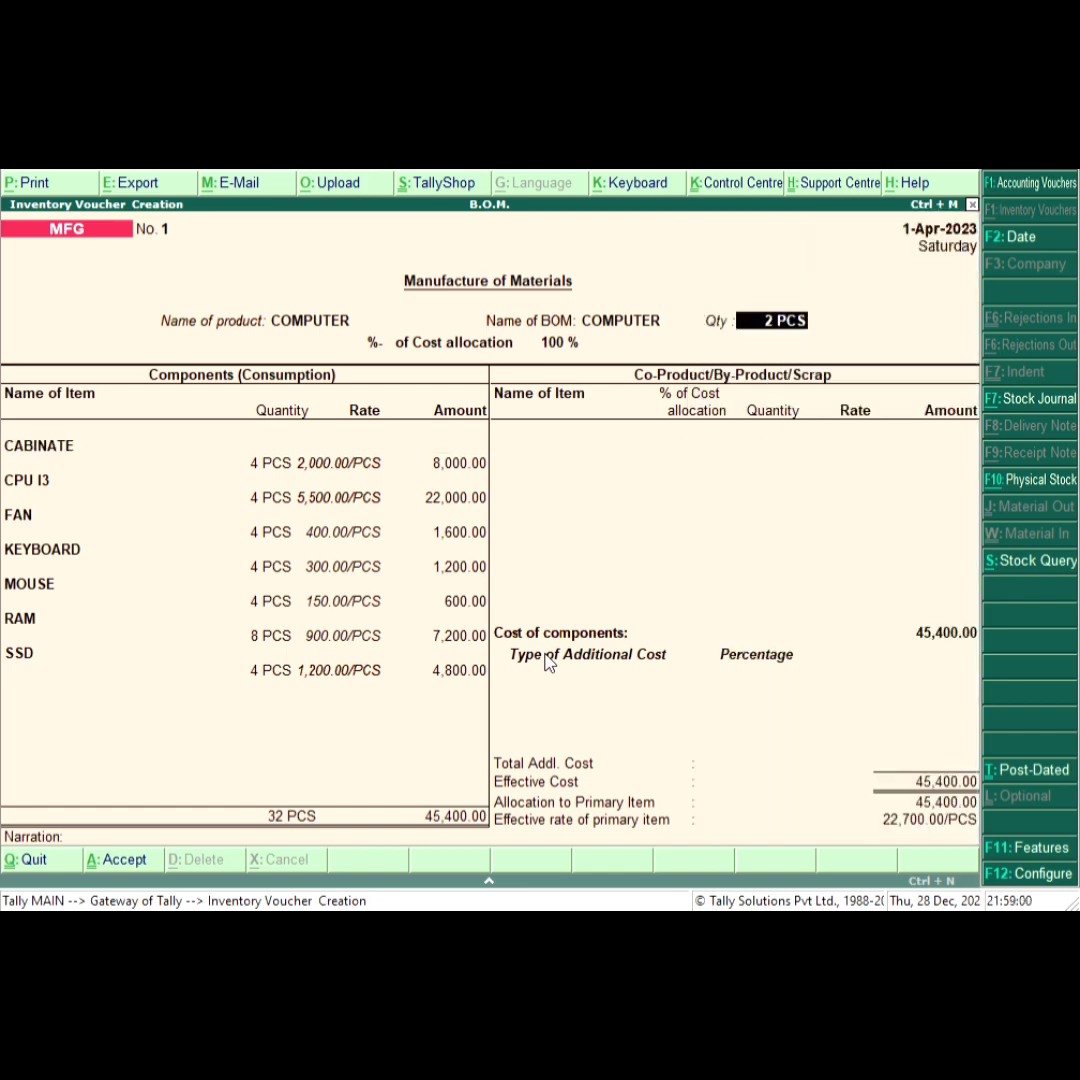
Step: Set the quantity of COMPUTER to 1 PCS and go through the component lines from CABINATE to SSD
text(1)
key(Return)
key(Return)
key(Return)
key(Return)
key(Return)
key(Return)
key(Return)
key(Return)
key(Return)
key(Return)
key(Return)
key(Return)
key(Return)
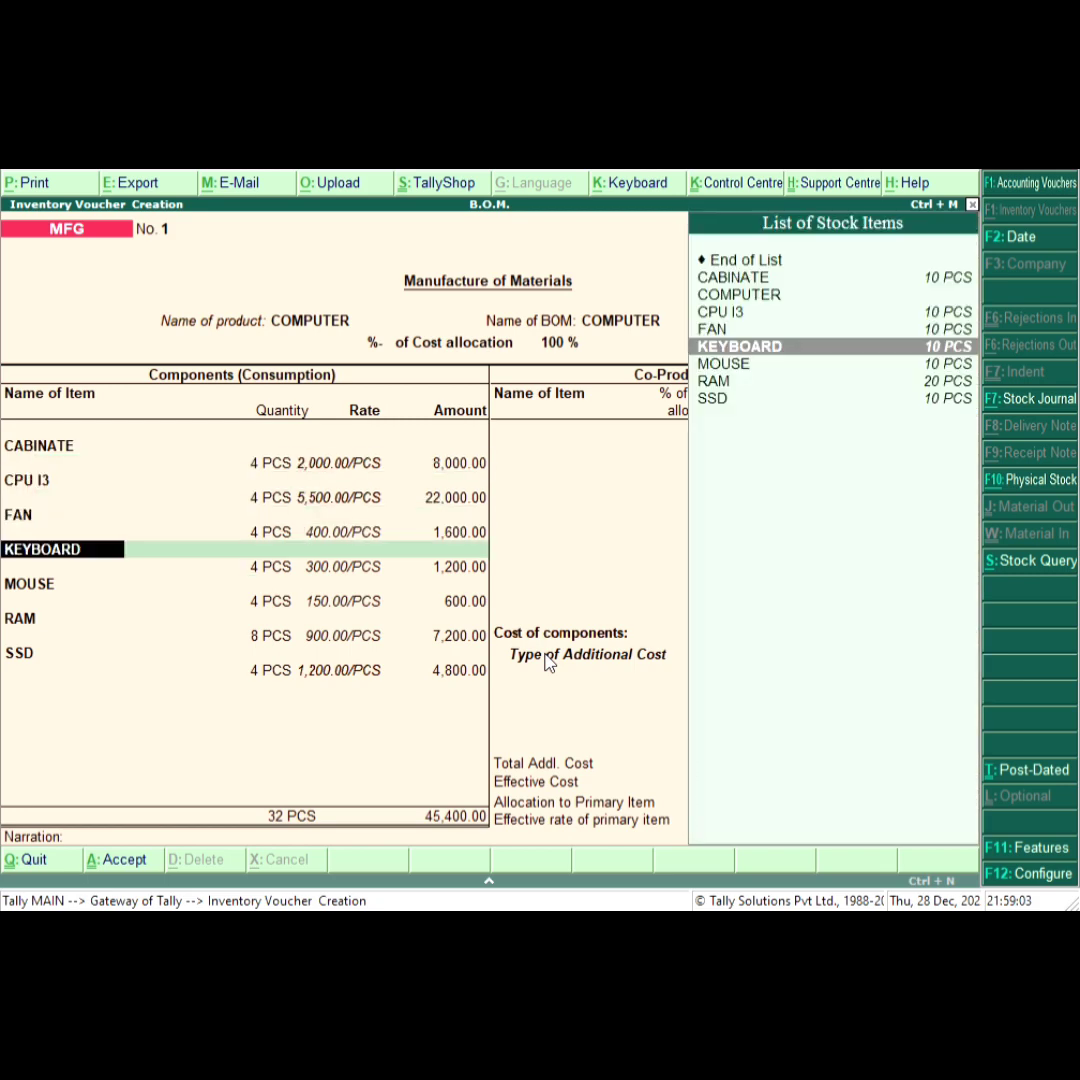
key(Return)
key(Return)
key(Return)
key(Return)
key(Return)
key(Return)
key(Return)
key(Return)
key(Return)
key(Return)
key(Return)
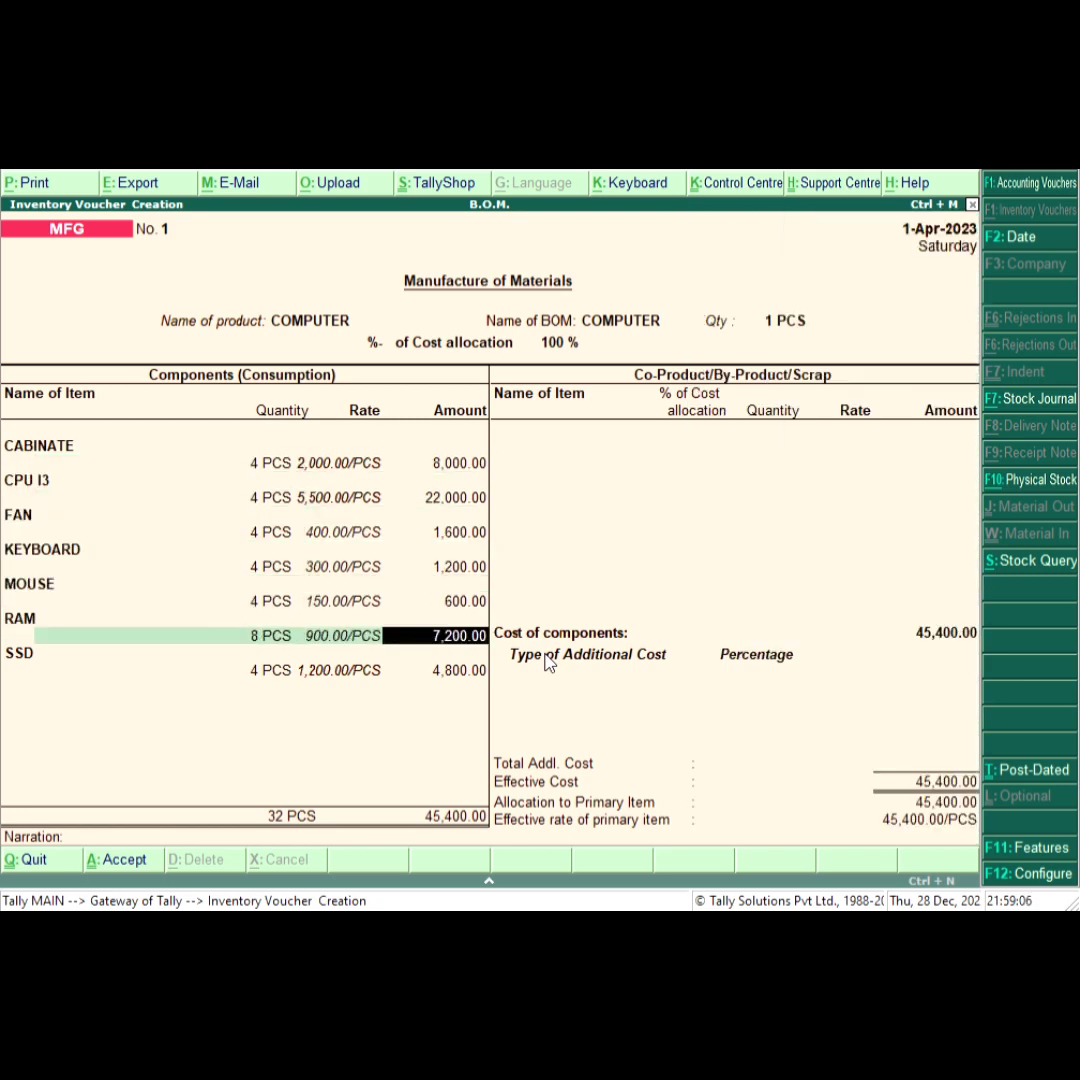
key(Return)
key(Return)
key(Return)
key(Return)
Step: End the component list after SSD and leave the Co-Product/By-Product/Scrap list empty
key(Return)
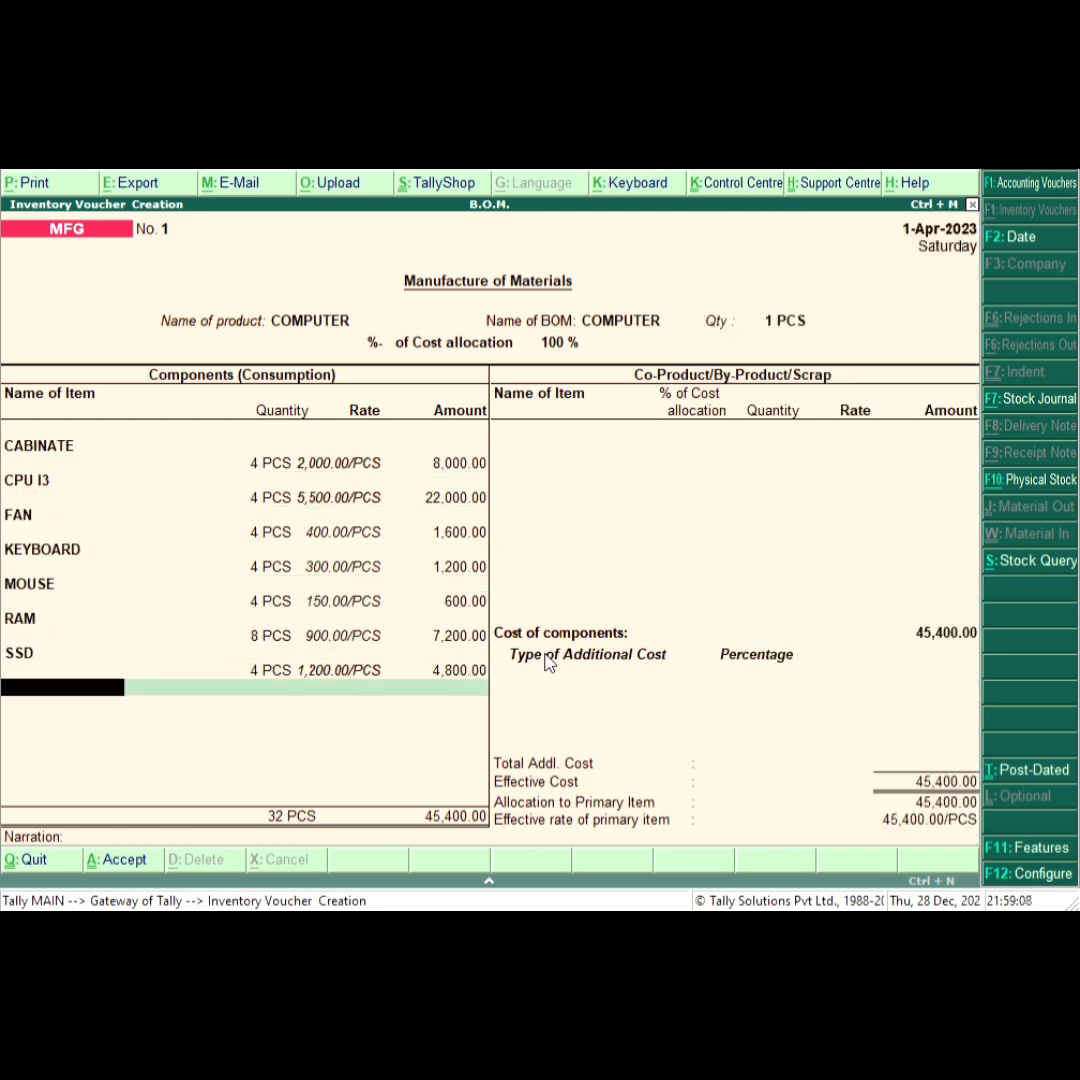
key(Return)
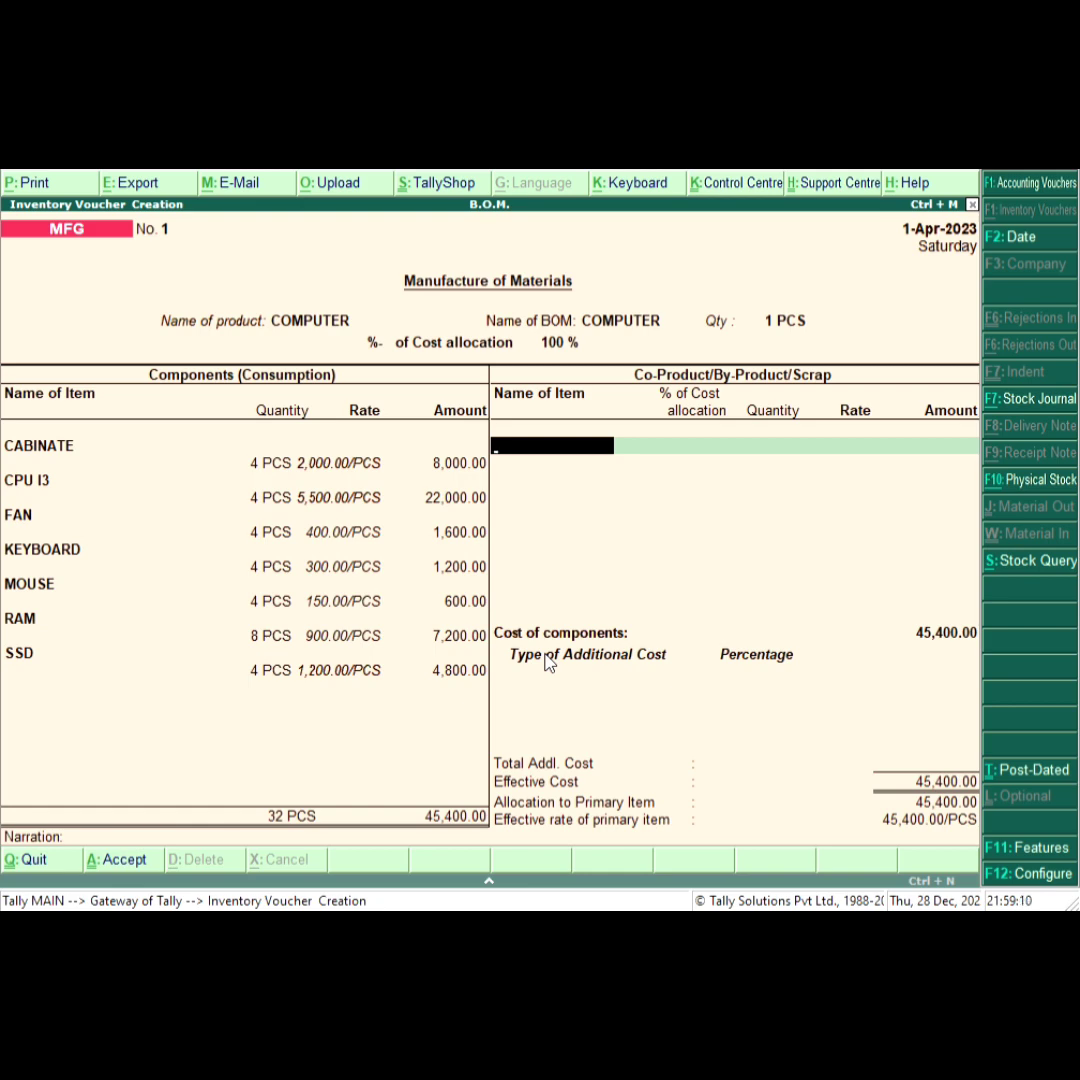
key(Return)
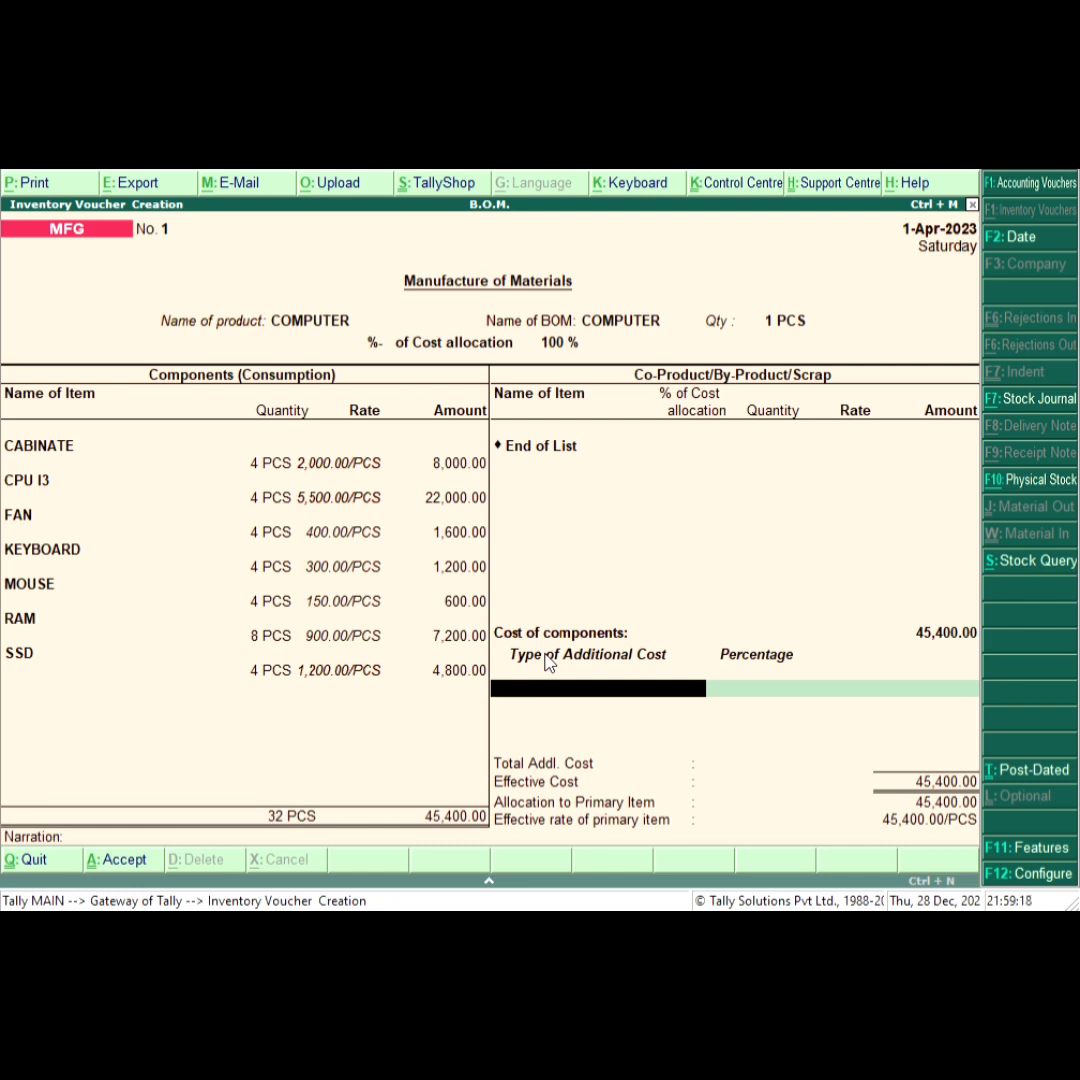
Step: Start a new ledger named WAGES without an alias from the voucher's additional cost entry
key(space)
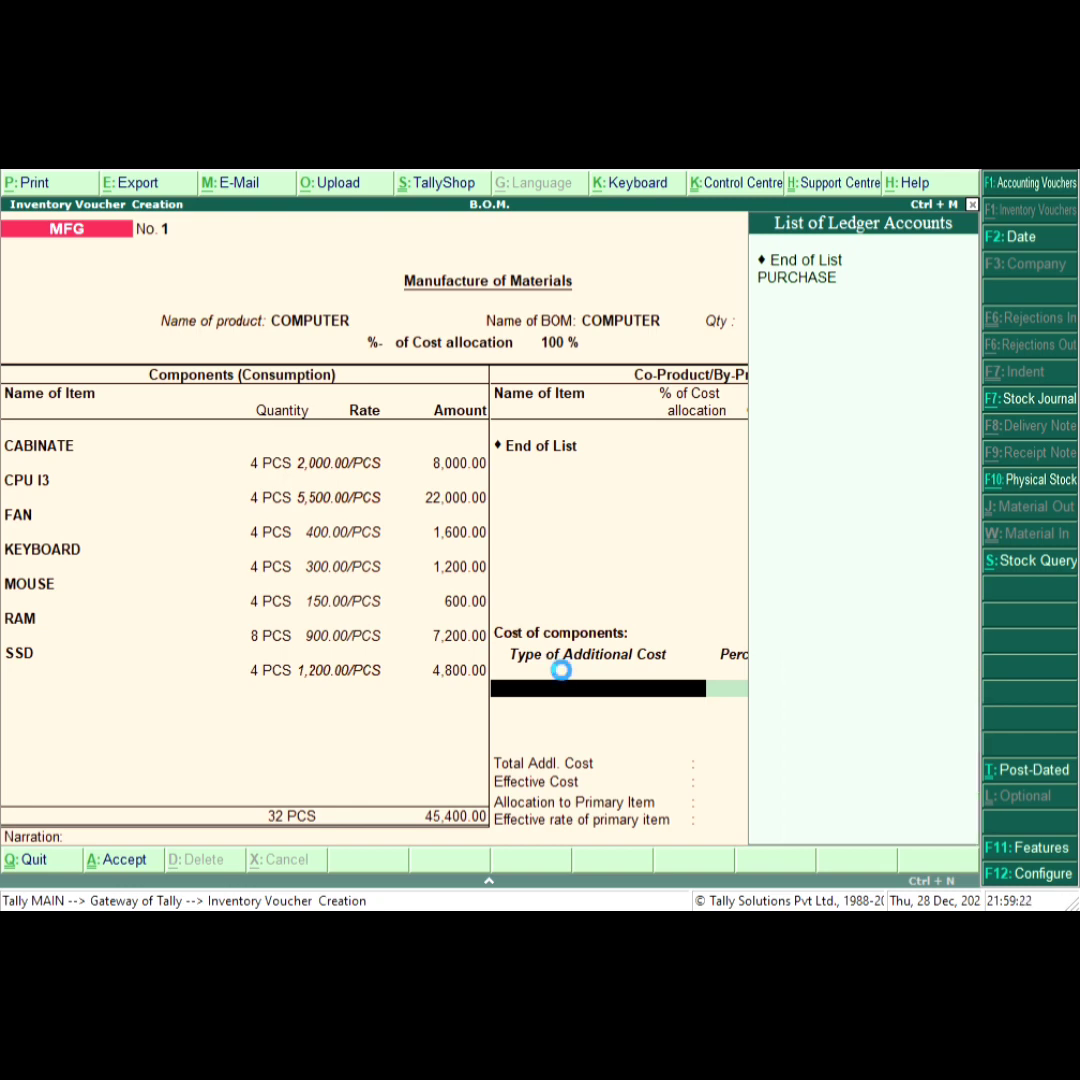
key(alt+c)
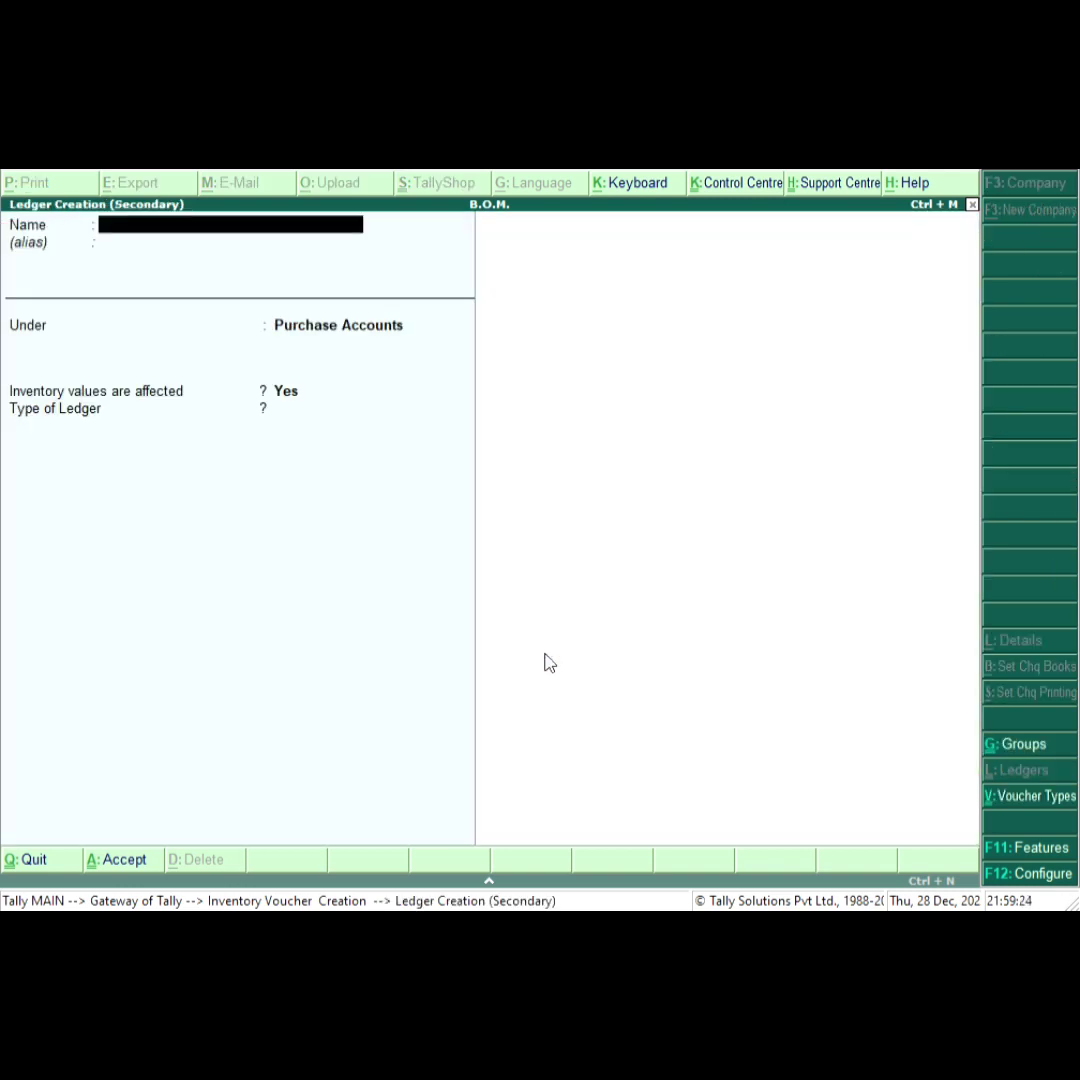
text(W)
text(AW)
key(BackSpace)
text(GIS)
key(BackSpace)
key(BackSpace)
text(ES)
key(Return)
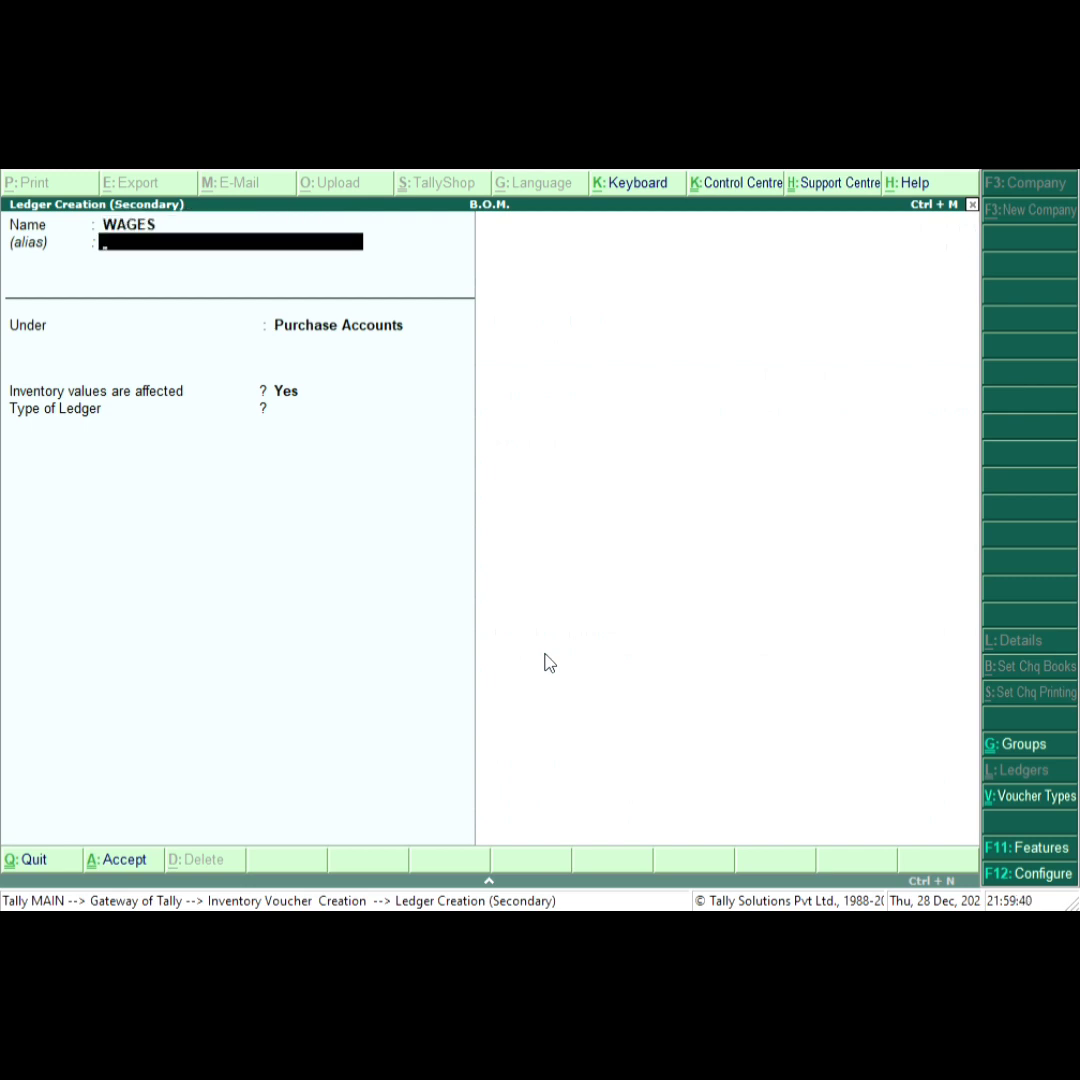
key(Return)
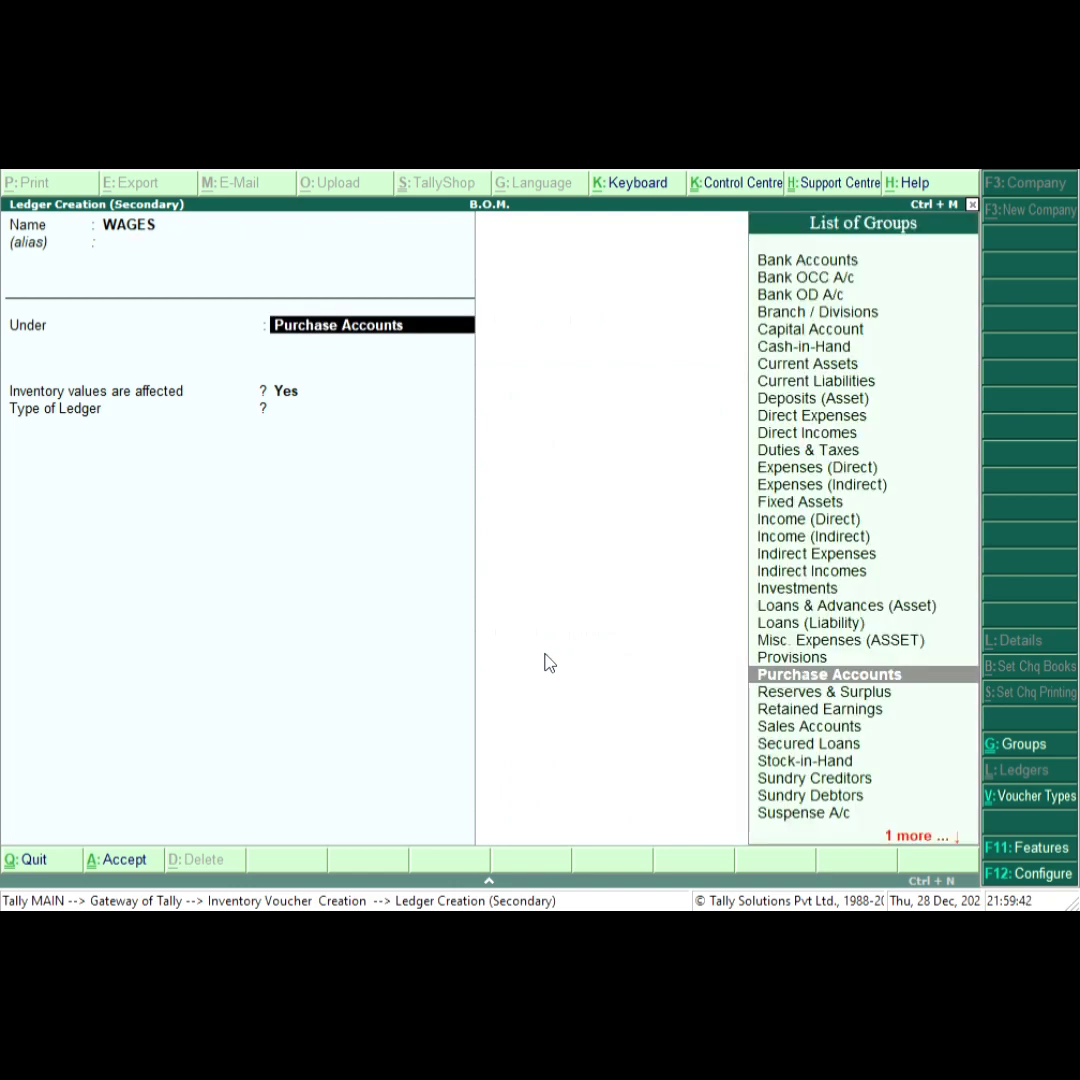
Step: Place the WAGES ledger under Indirect Expenses, set its type to Not Applicable, and save it as an additional cost
text(I)
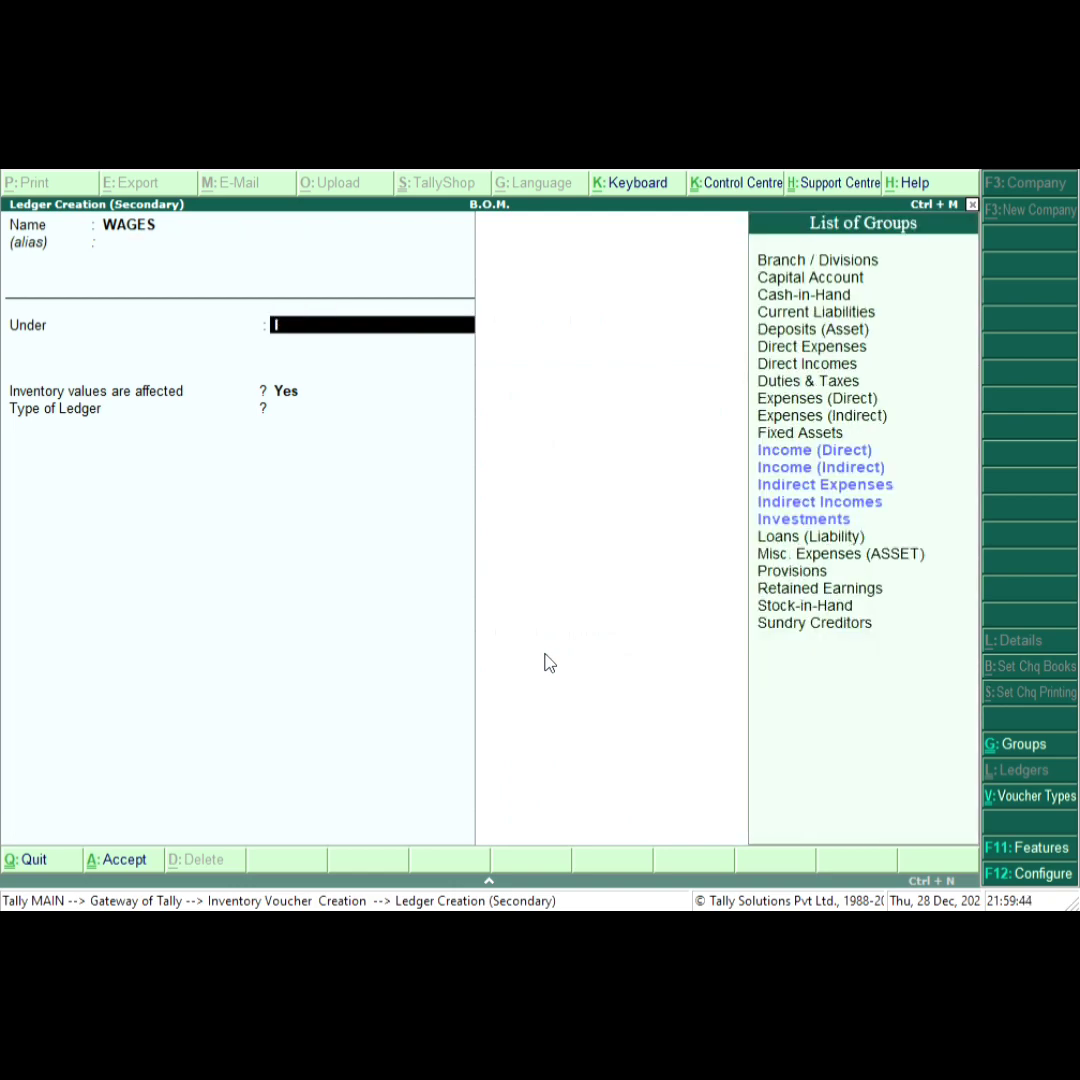
key(Down)
key(Down)
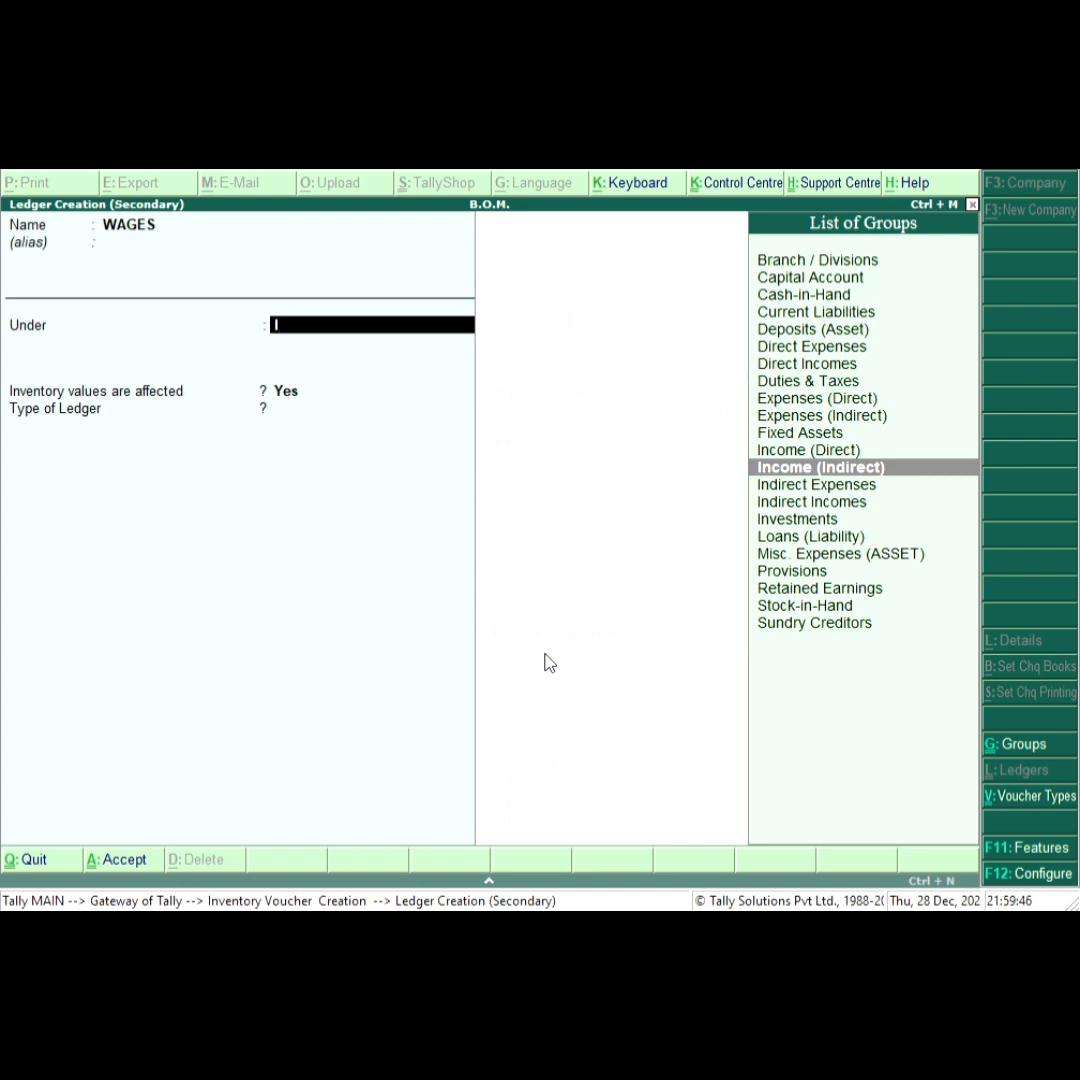
key(Down)
key(Return)
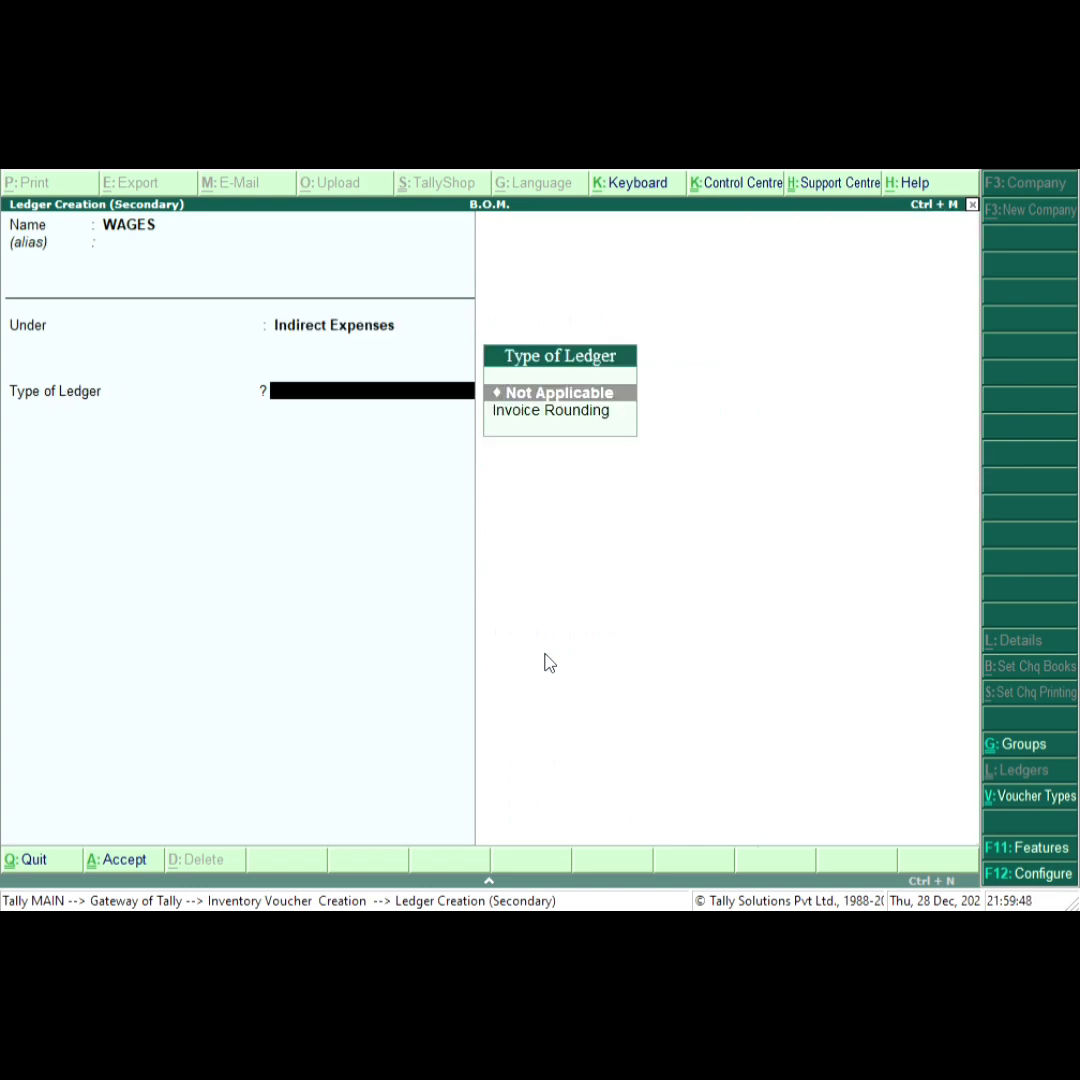
key(Return)
key(Return)
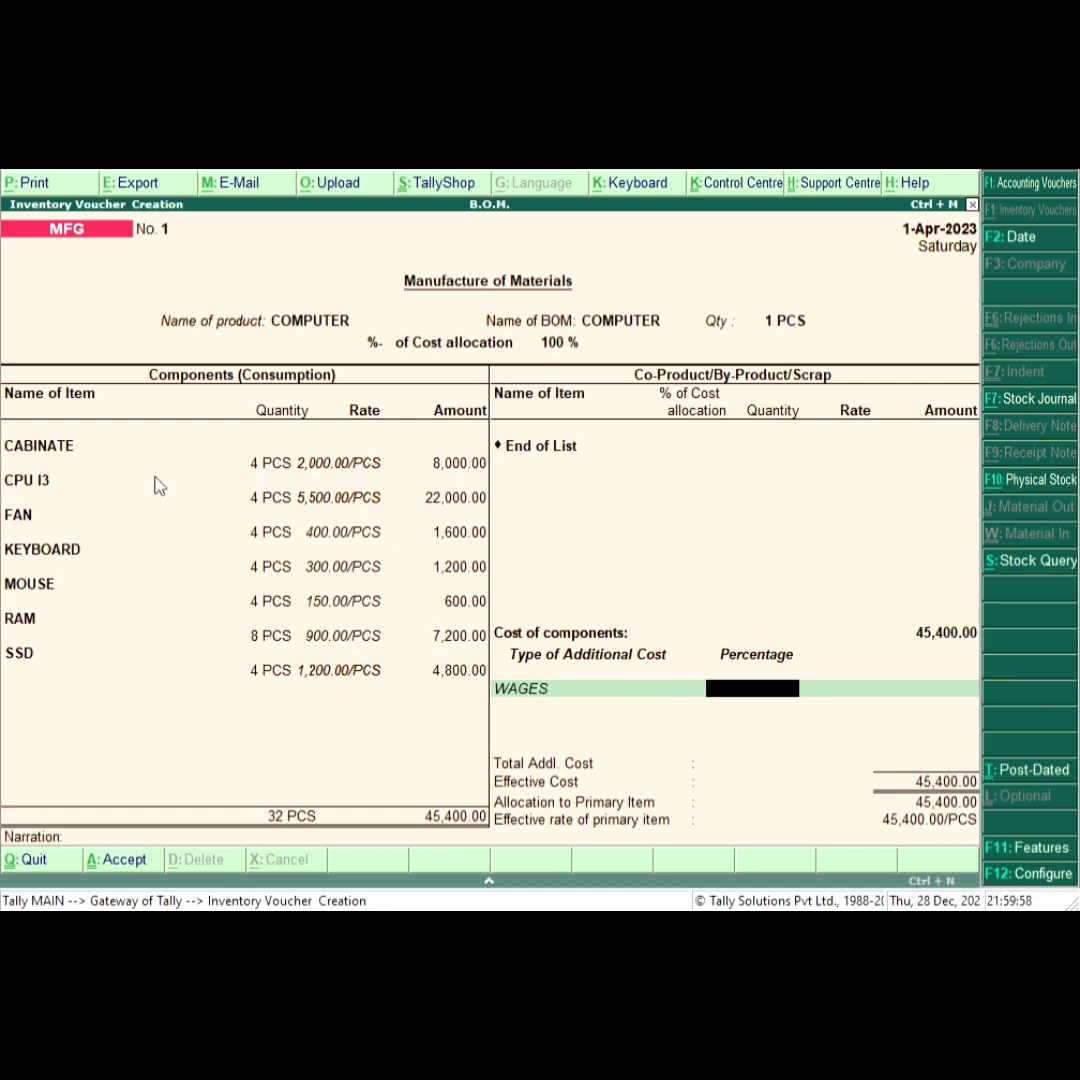
Step: Set the quantity of COMPUTER to manufacture back to 4 PCS
click(785, 322)
text(4)
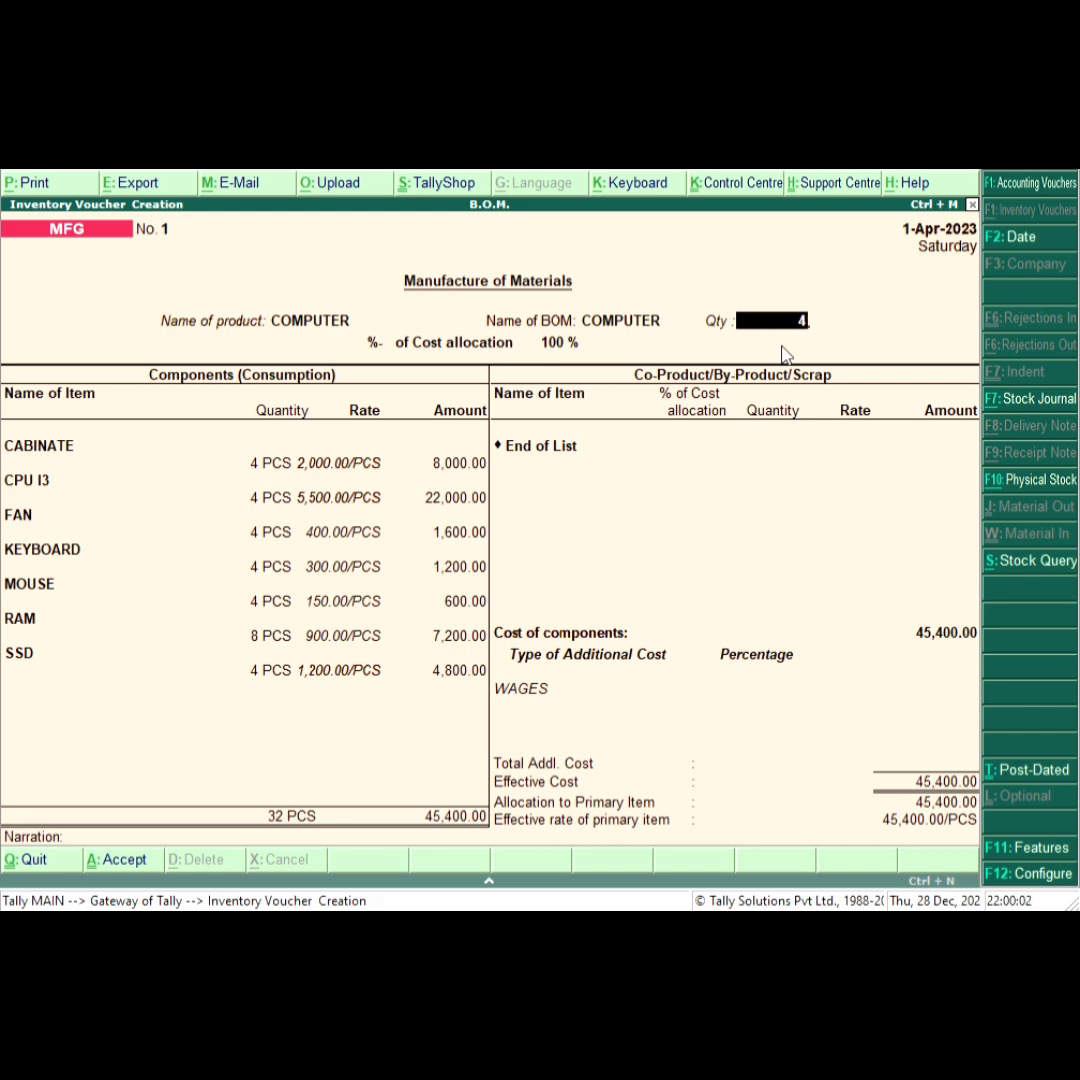
key(Return)
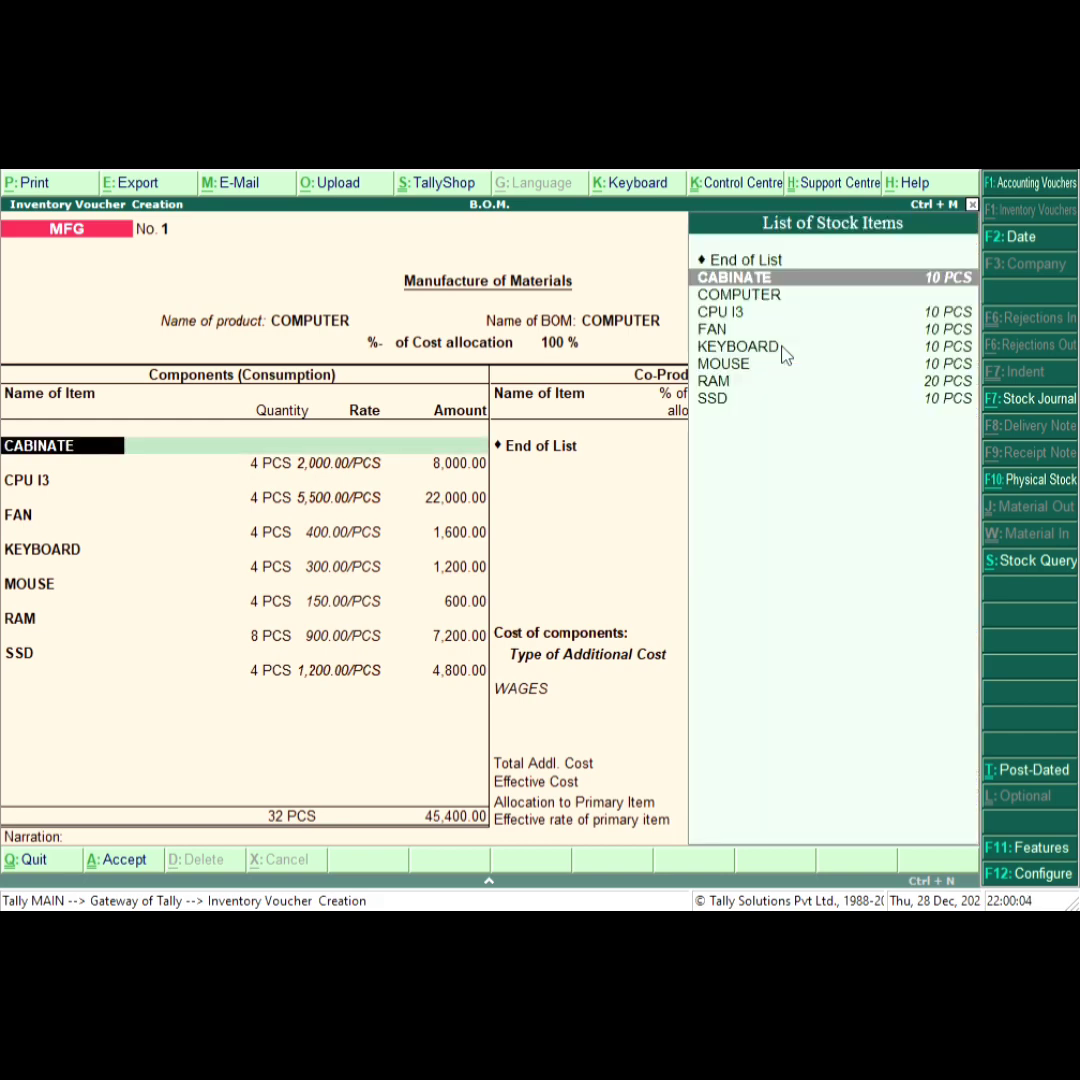
Step: Accept the default item, quantity, rate and amount of each component line from CABINATE to SSD for the 4 PCS
key(Return)
key(Return)
key(Return)
key(Return)
key(Return)
key(Return)
key(Return)
key(Return)
key(Return)
key(Return)
key(Return)
key(Return)
key(Return)
key(Return)
key(Return)
key(Return)
key(Return)
key(Return)
key(Return)
key(Return)
key(Return)
key(Return)
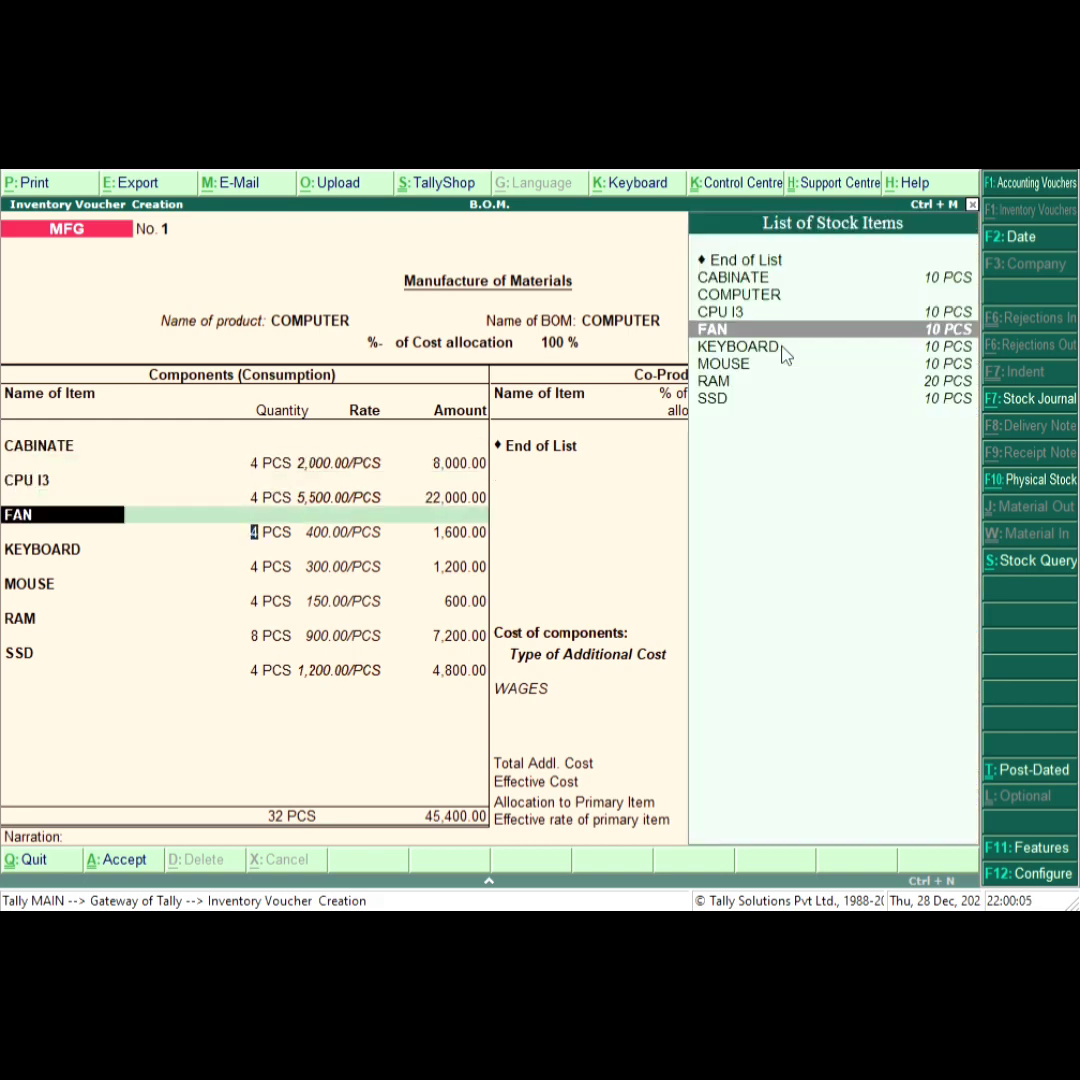
key(Return)
key(Return)
key(Return)
key(Return)
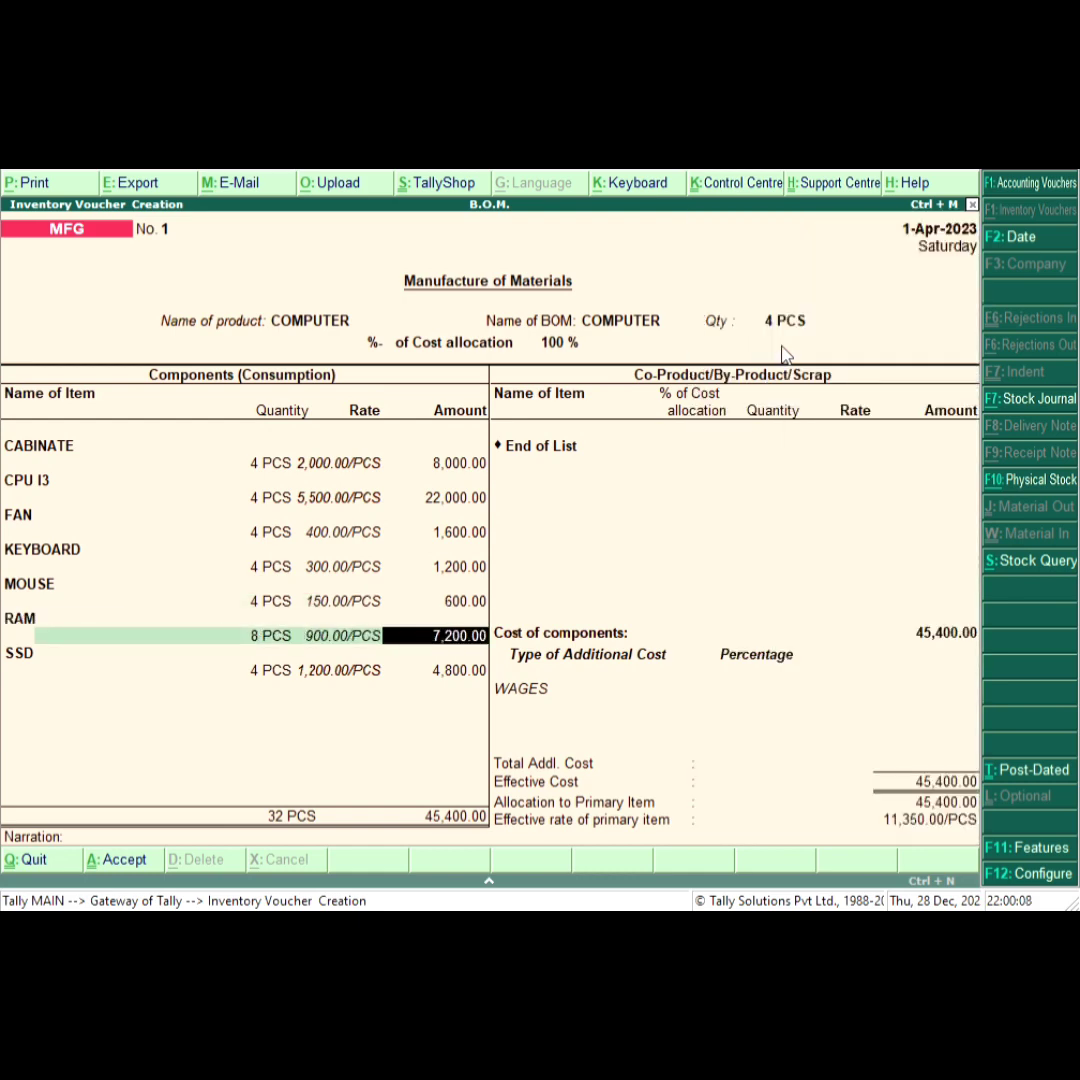
key(Return)
key(Return)
key(Return)
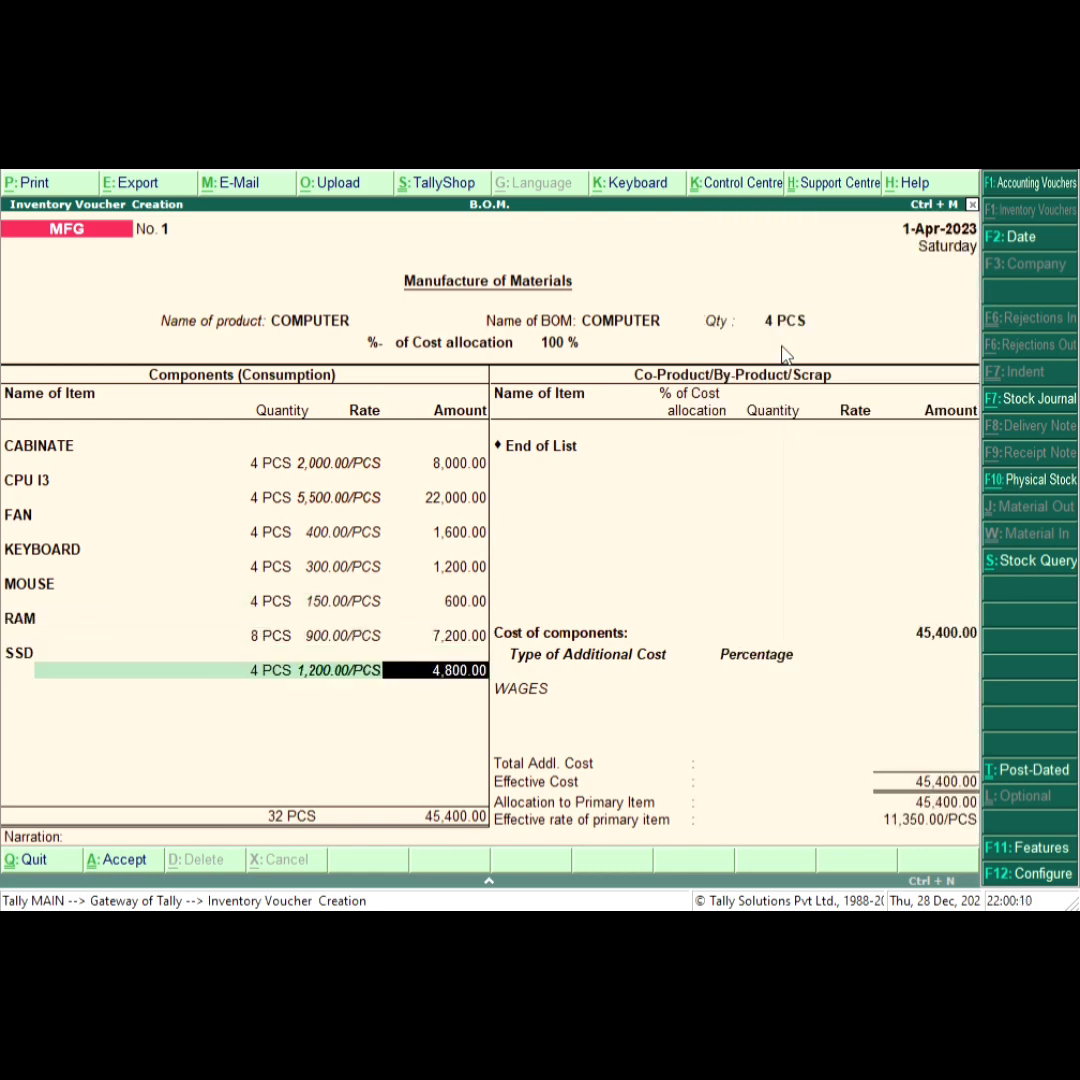
Step: Keep WAGES as the additional cost of manufacturing COMPUTER and set its percentage to 10 %
key(Return)
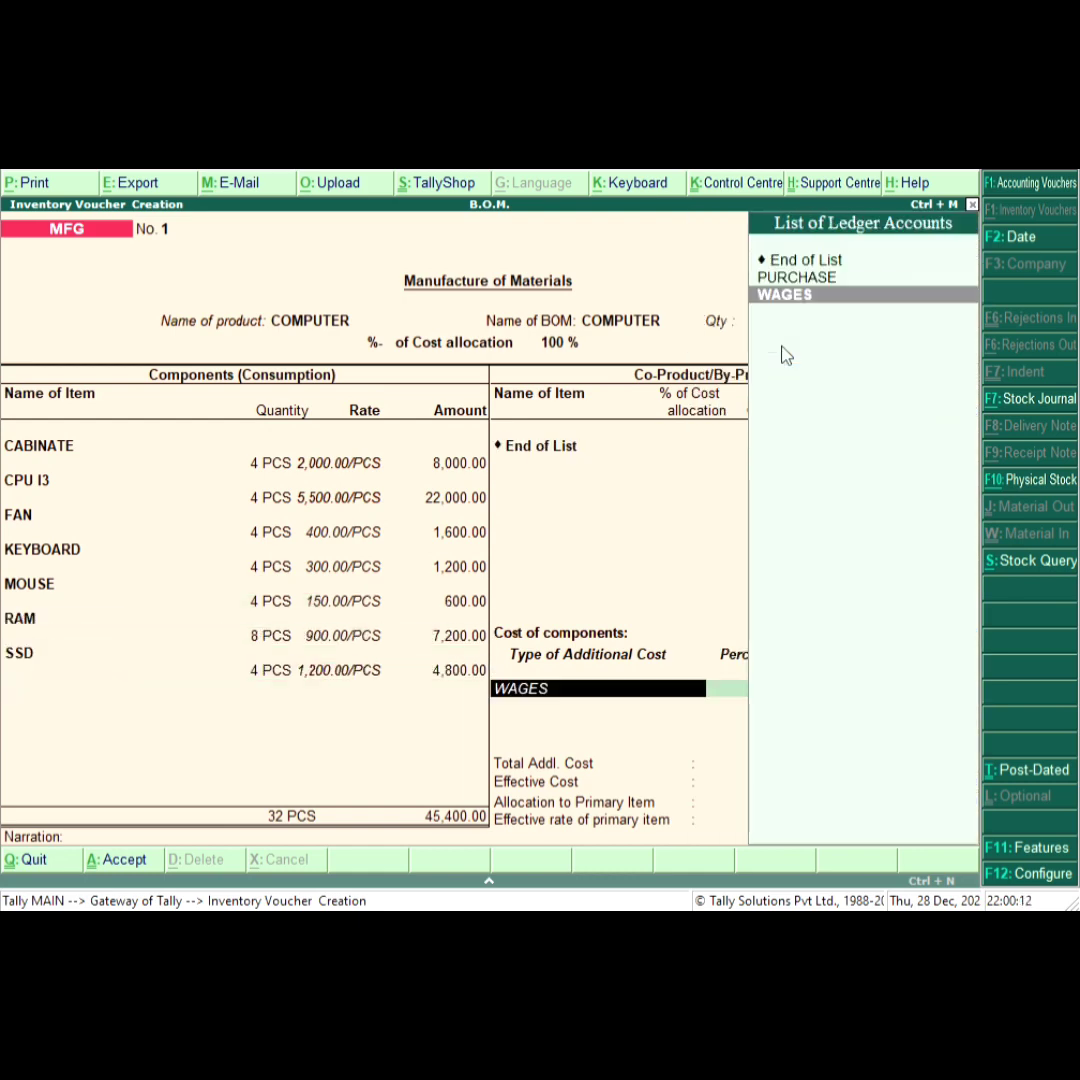
key(Return)
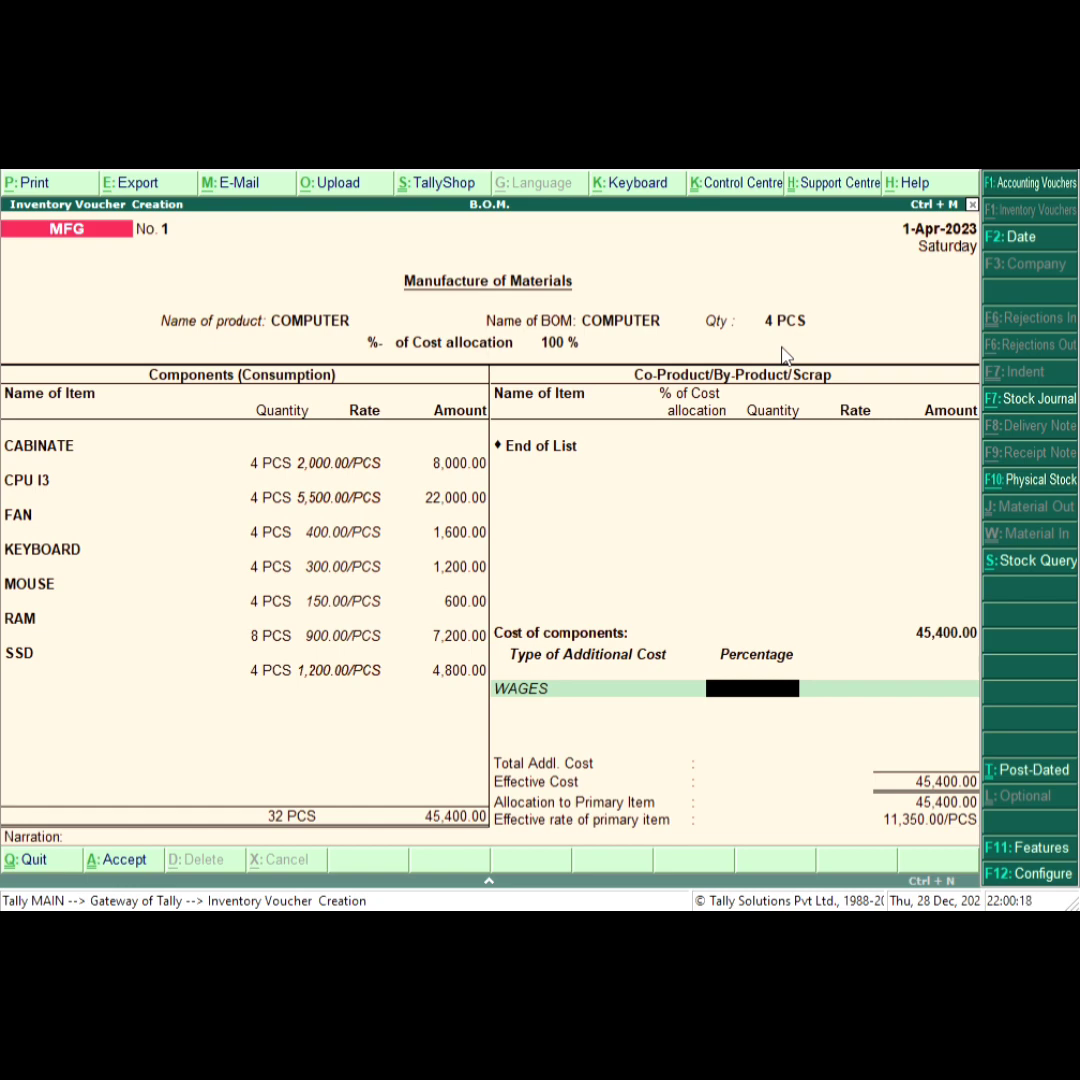
key(Return)
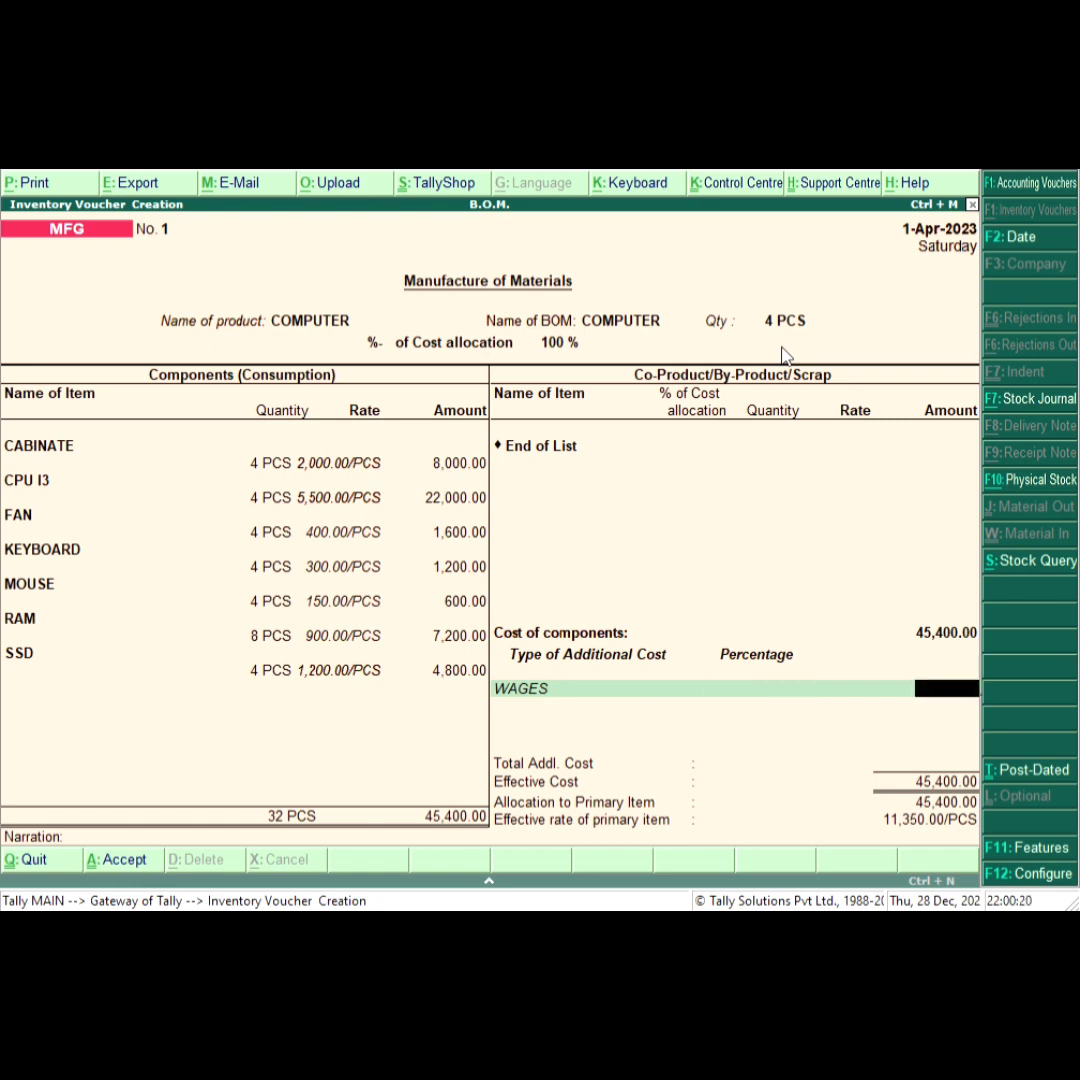
key(BackSpace)
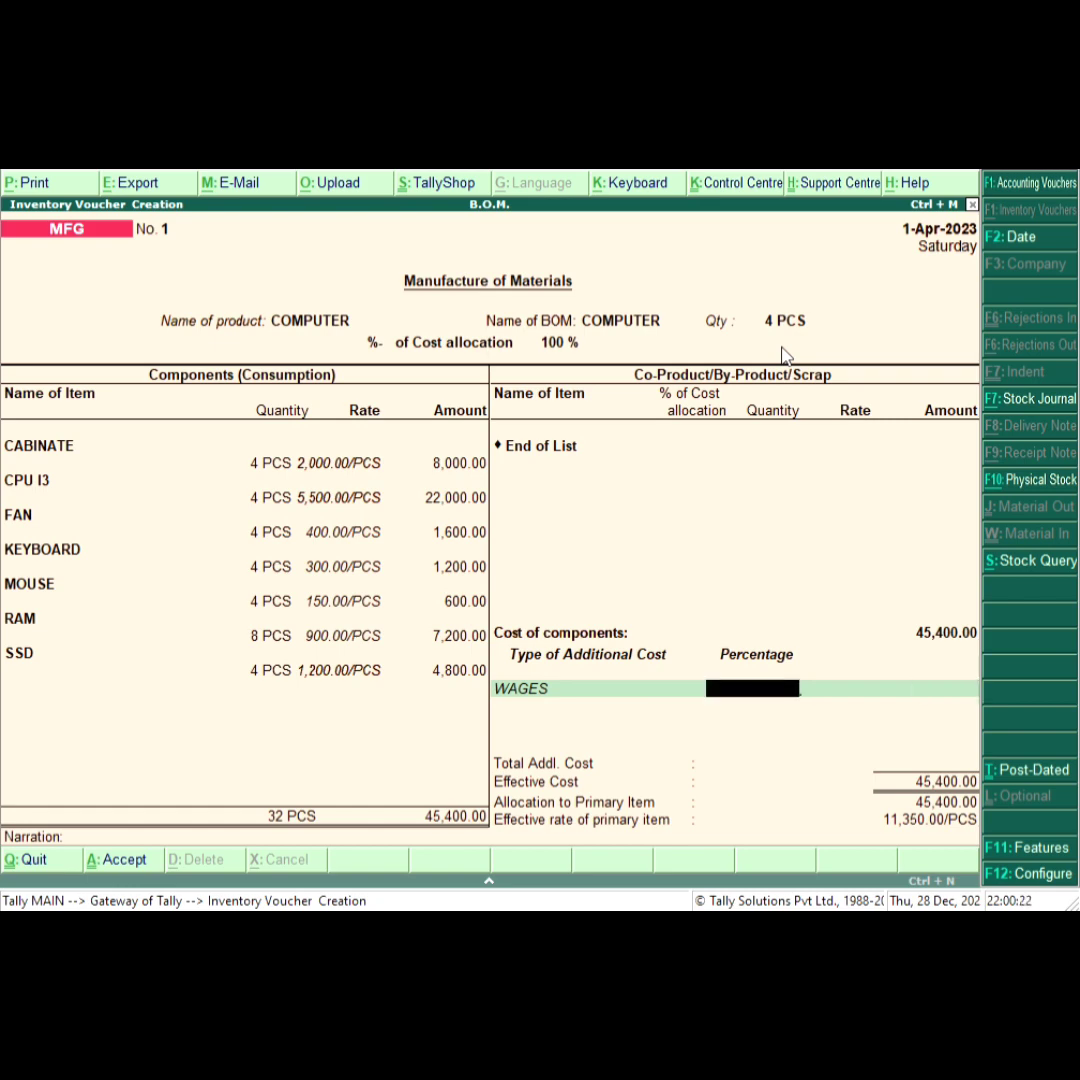
text(100)
key(BackSpace)
key(Return)
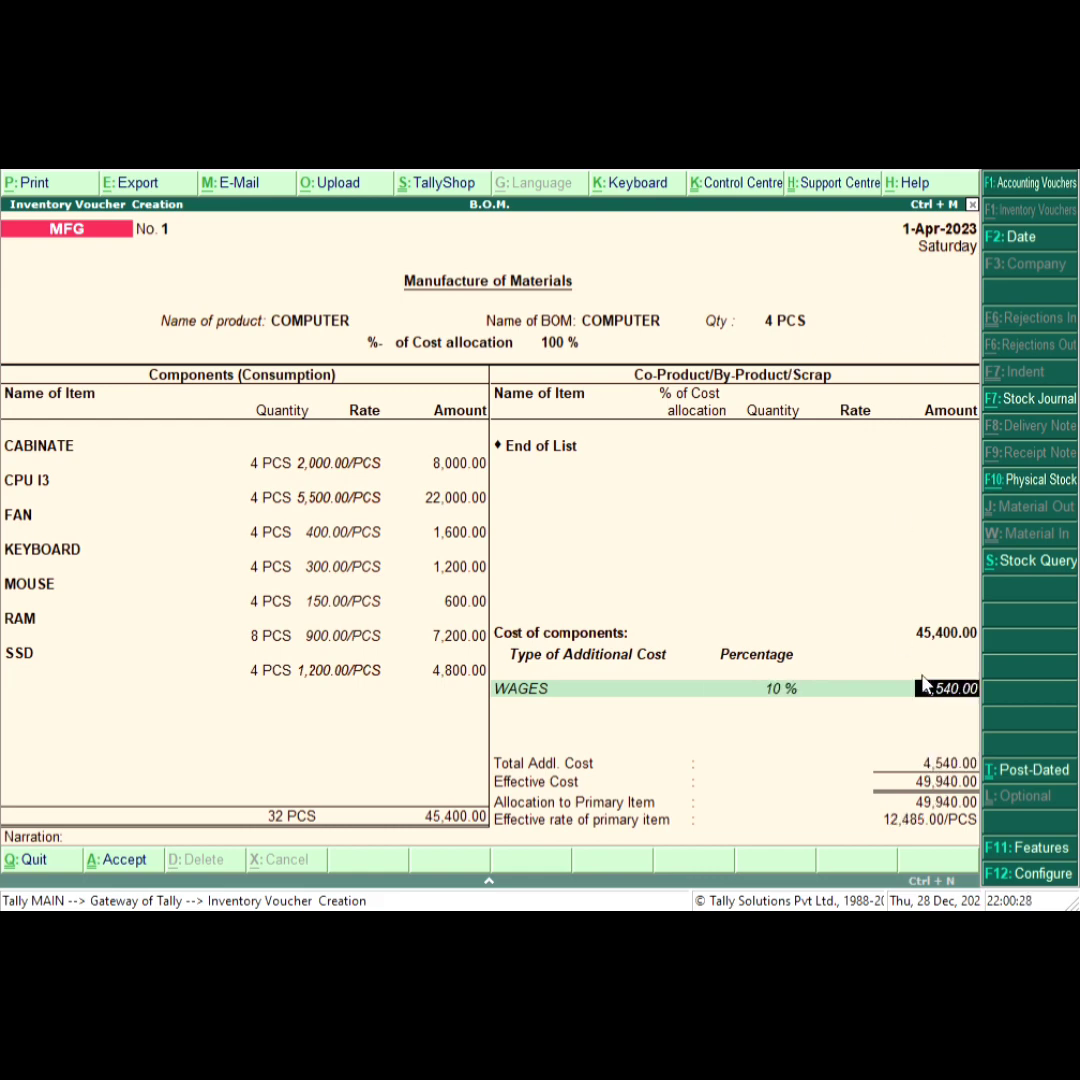
Step: Accept the calculated WAGES amount, leave the narration empty and save the MFG voucher
key(Return)
key(Return)
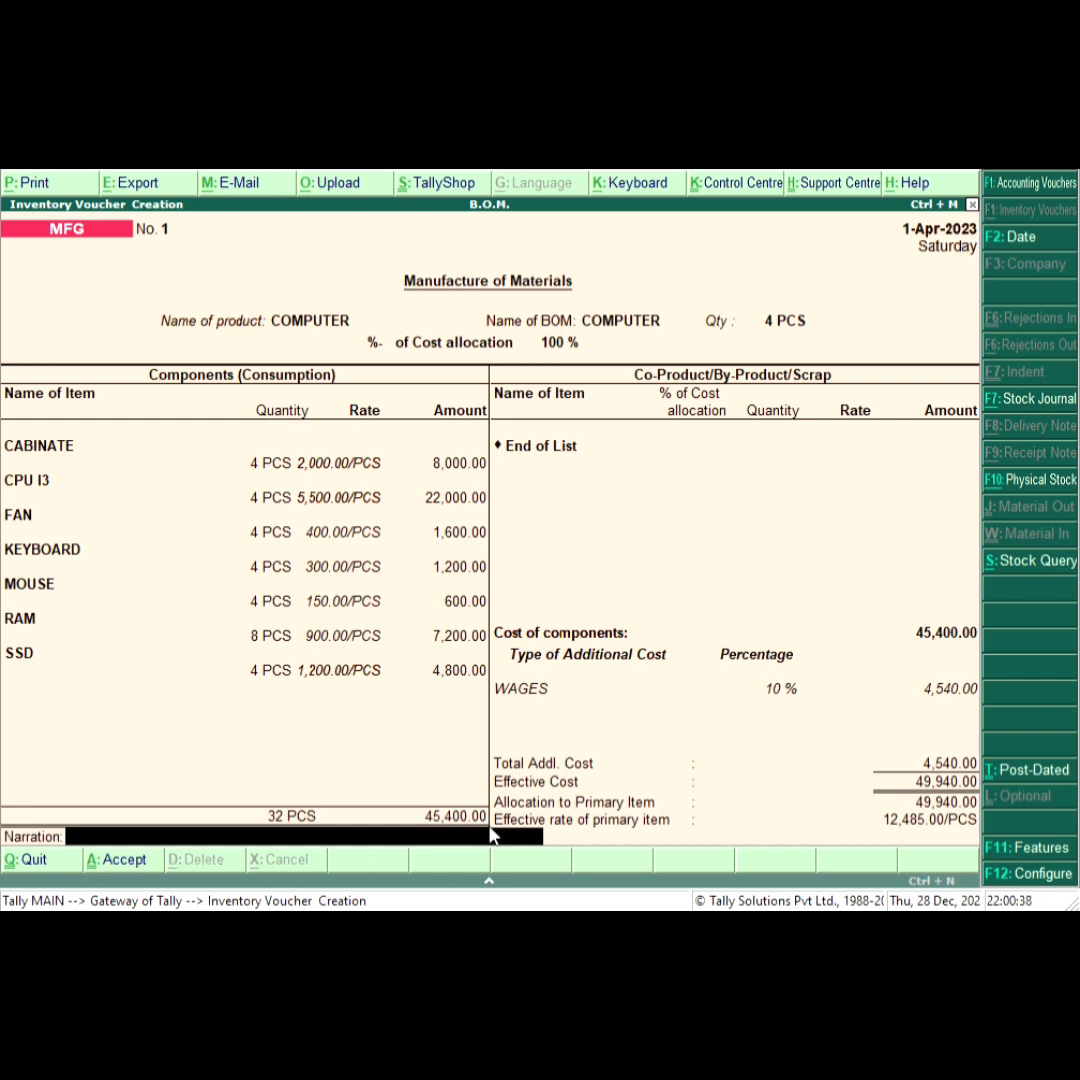
key(Return)
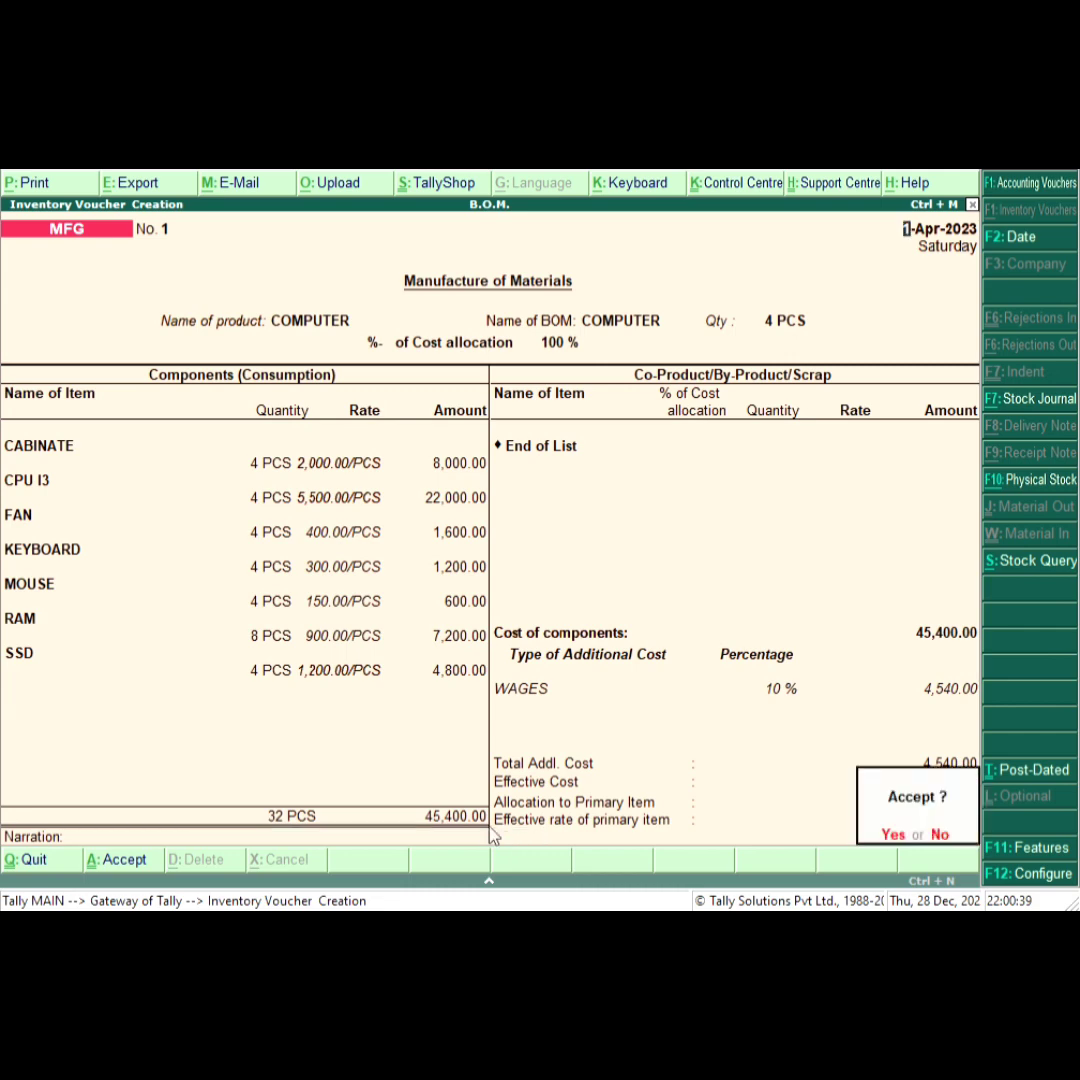
key(Return)
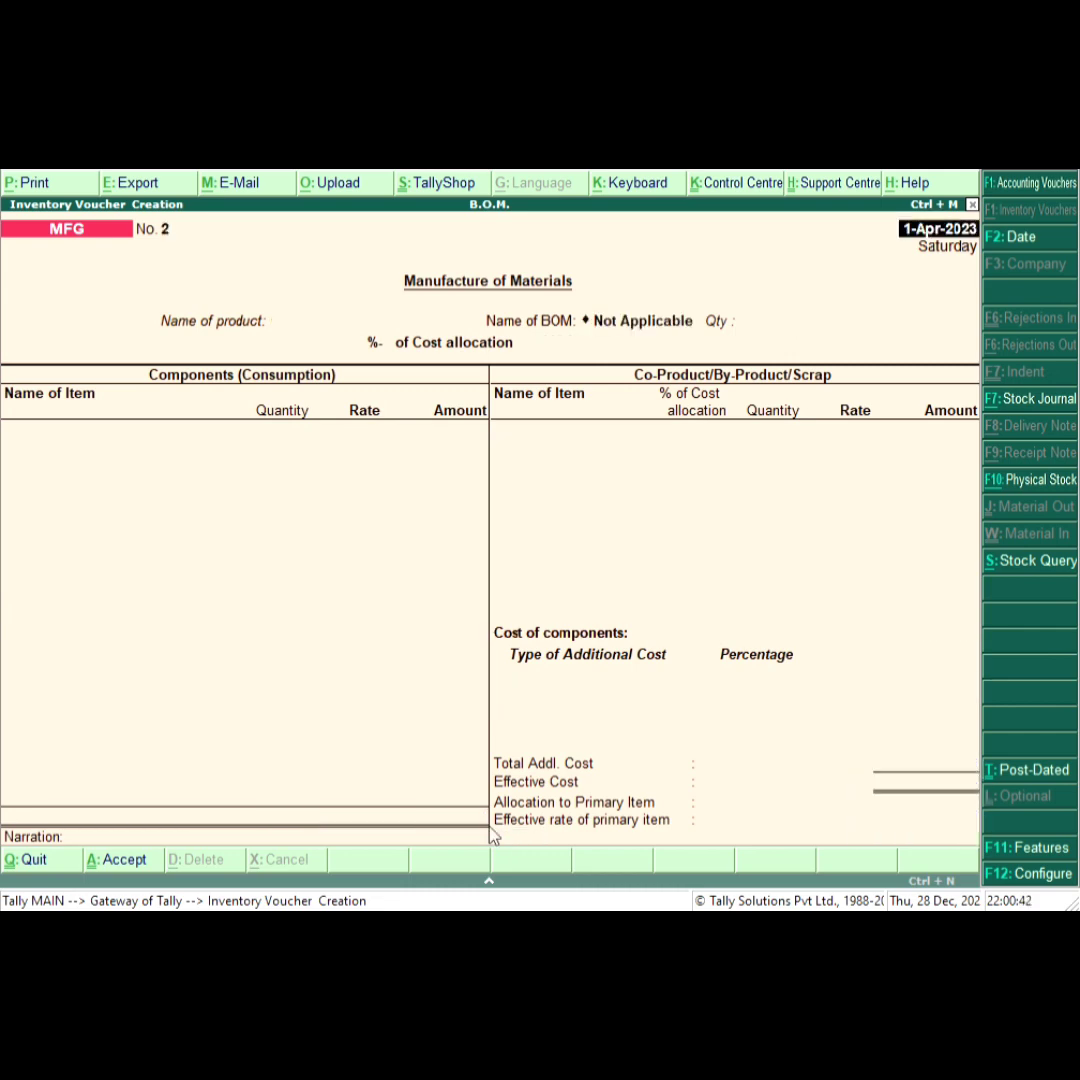
Step: Leave the blank second MFG voucher and open the Day Book
key(BackSpace)
key(Escape)
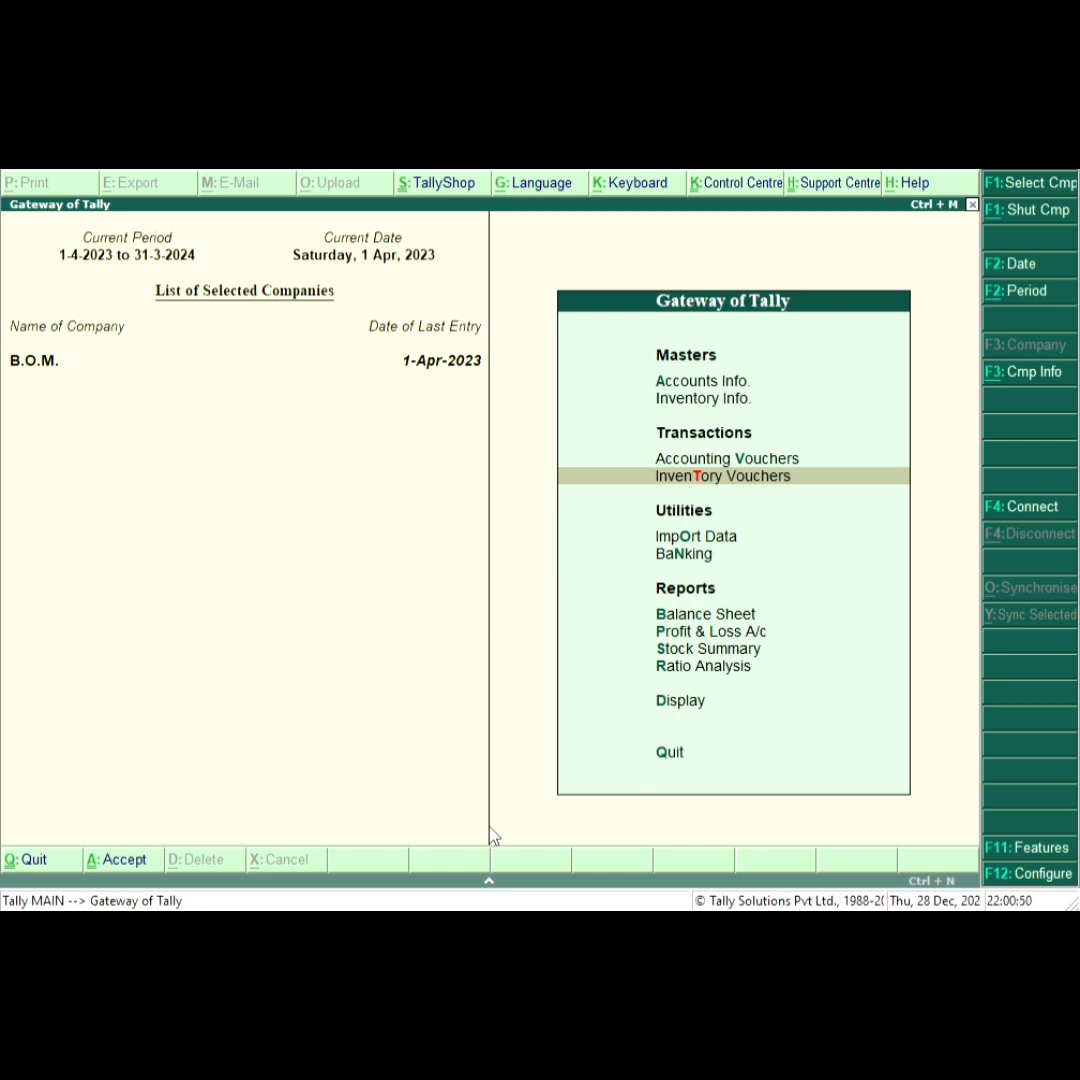
key(Down)
key(Down)
key(Down)
key(Down)
key(Down)
key(Down)
key(Down)
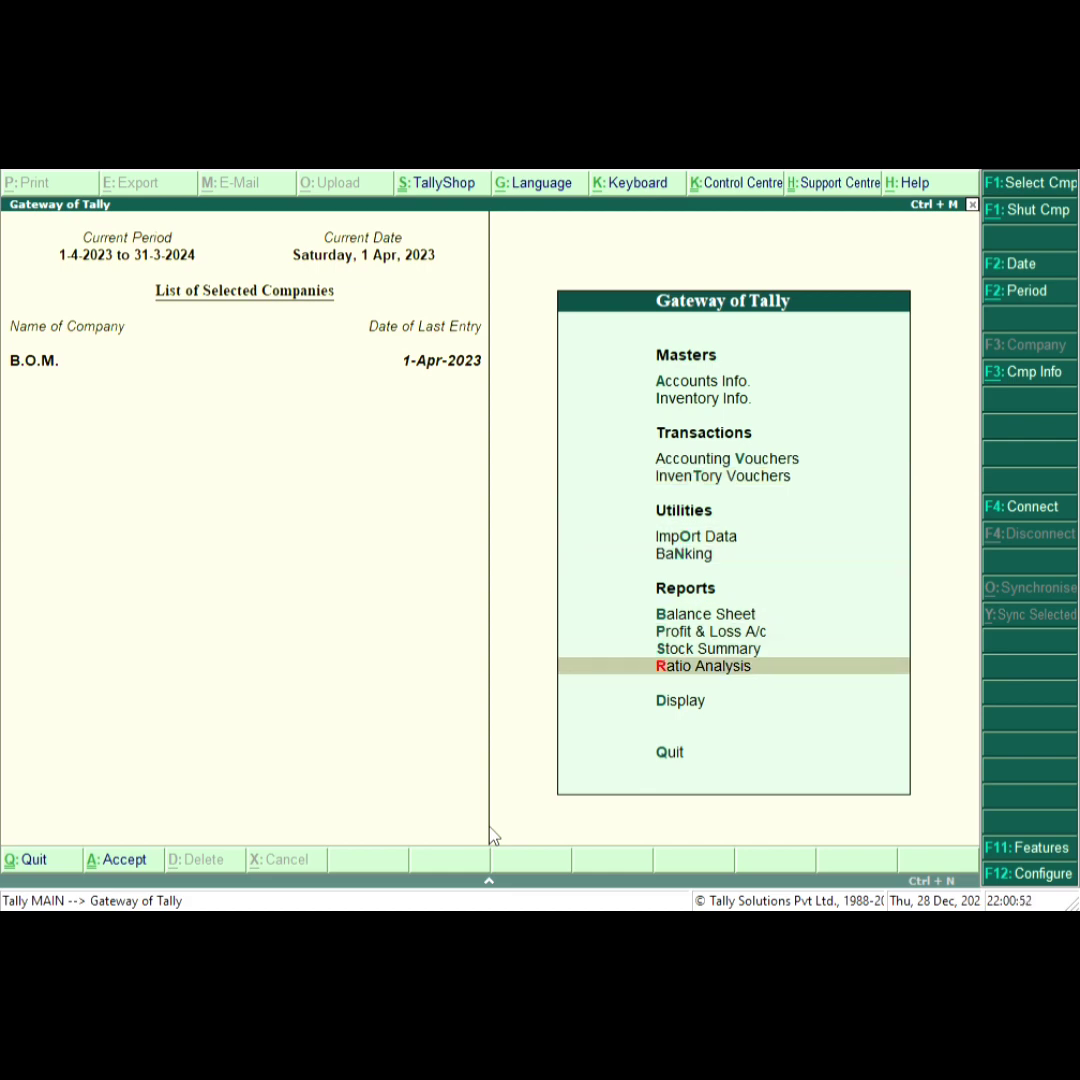
key(Return)
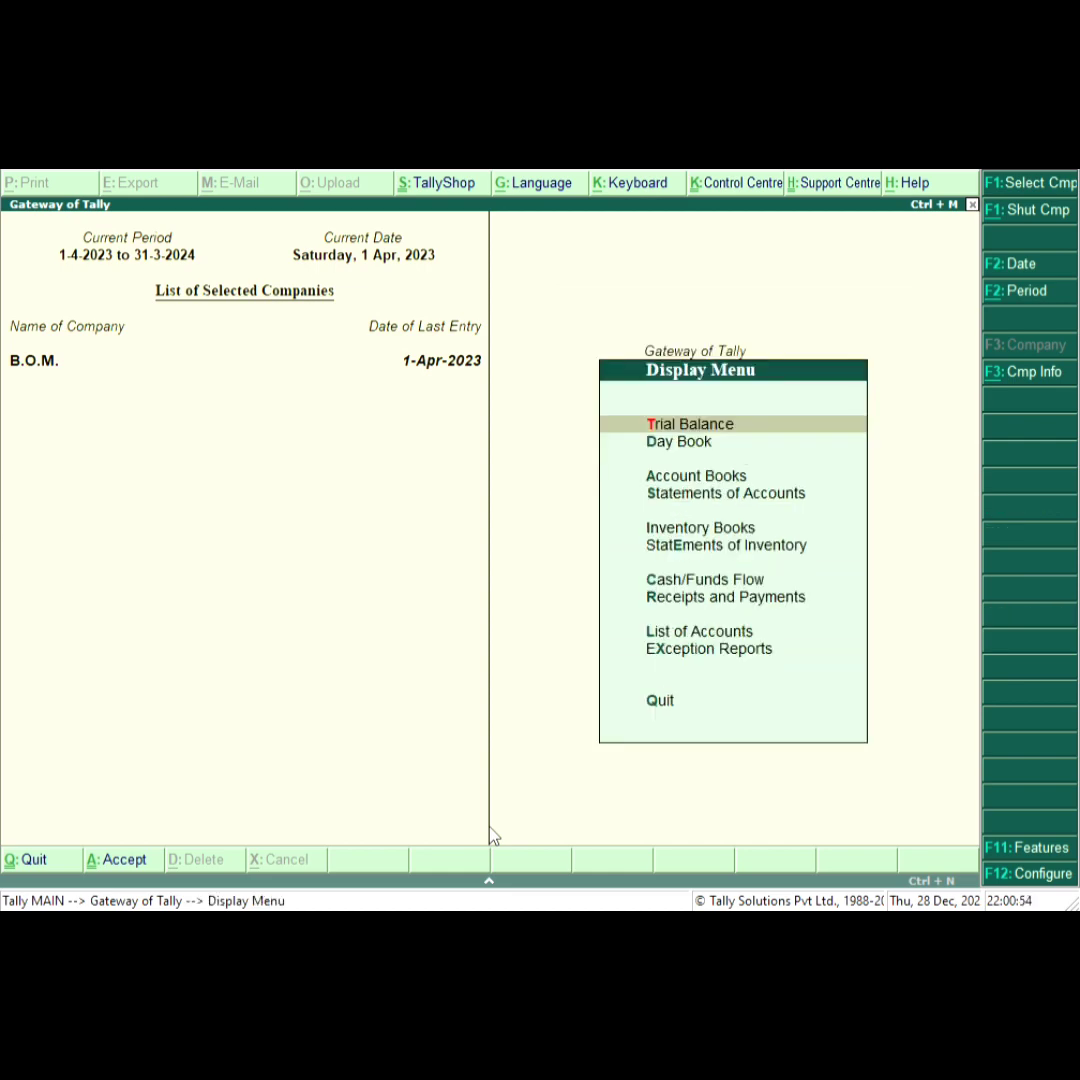
key(Down)
key(Return)
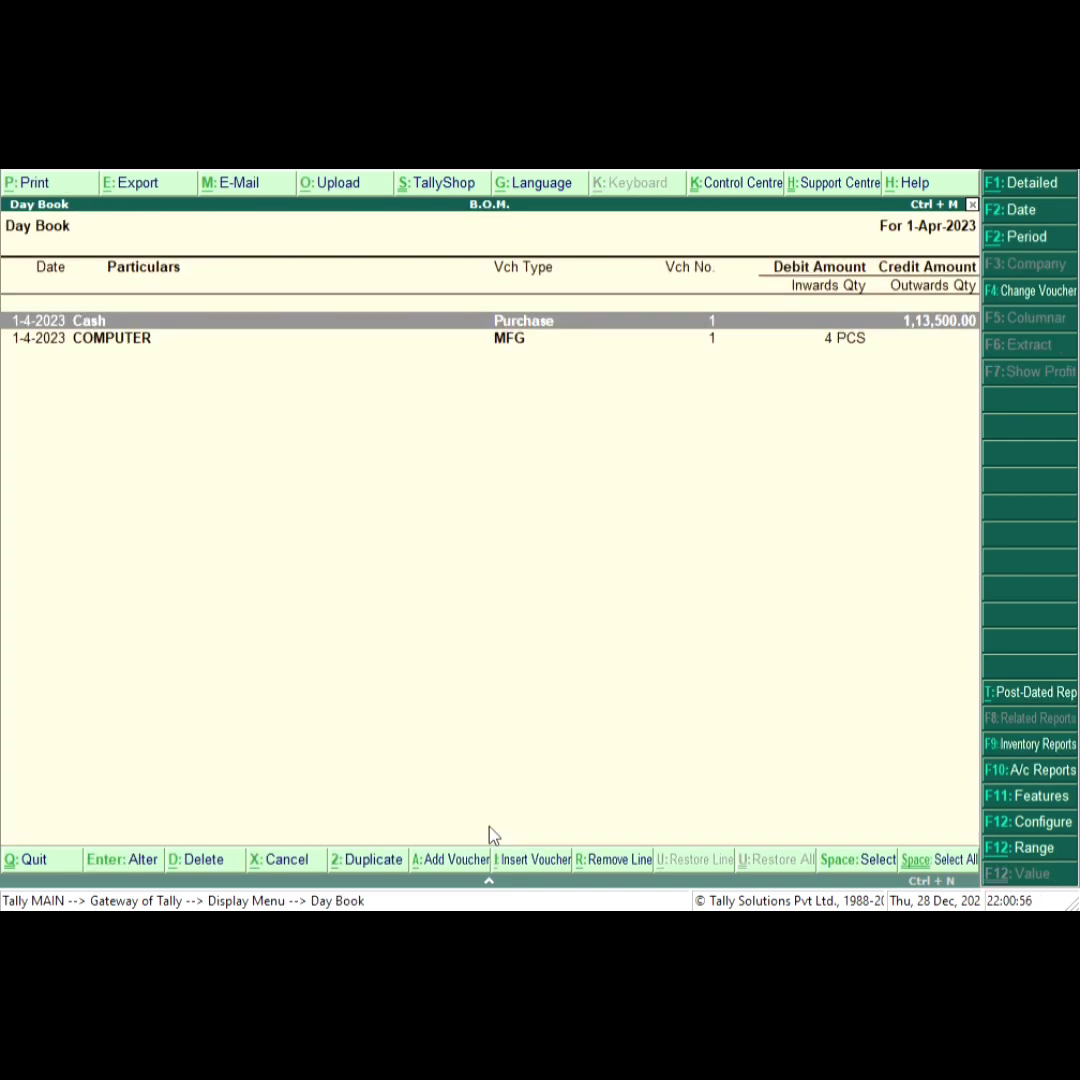
Step: Open the COMPUTER MFG voucher from the Day Book, examine its zoomed print preview, and return to the voucher
key(Down)
key(Return)
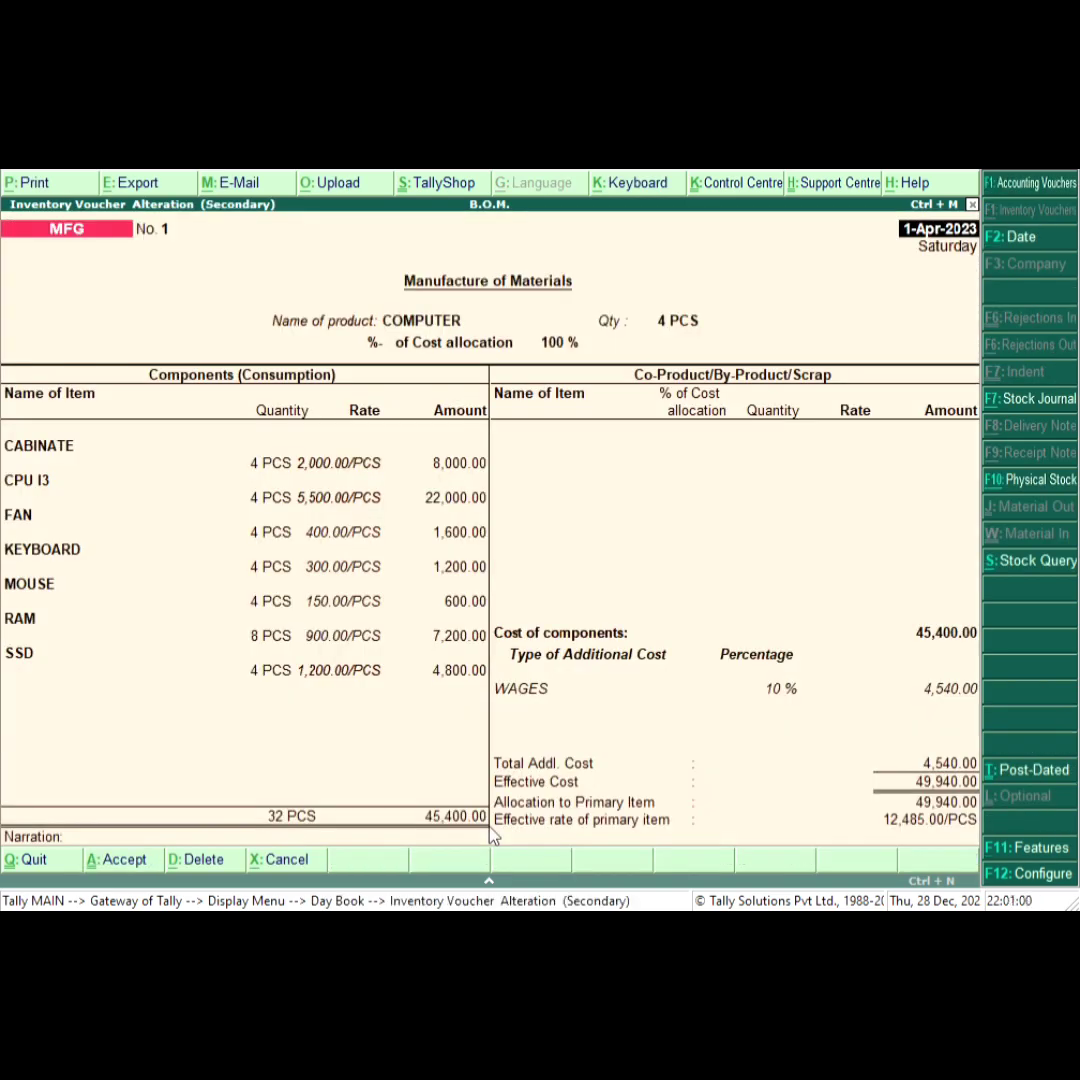
key(alt+p)
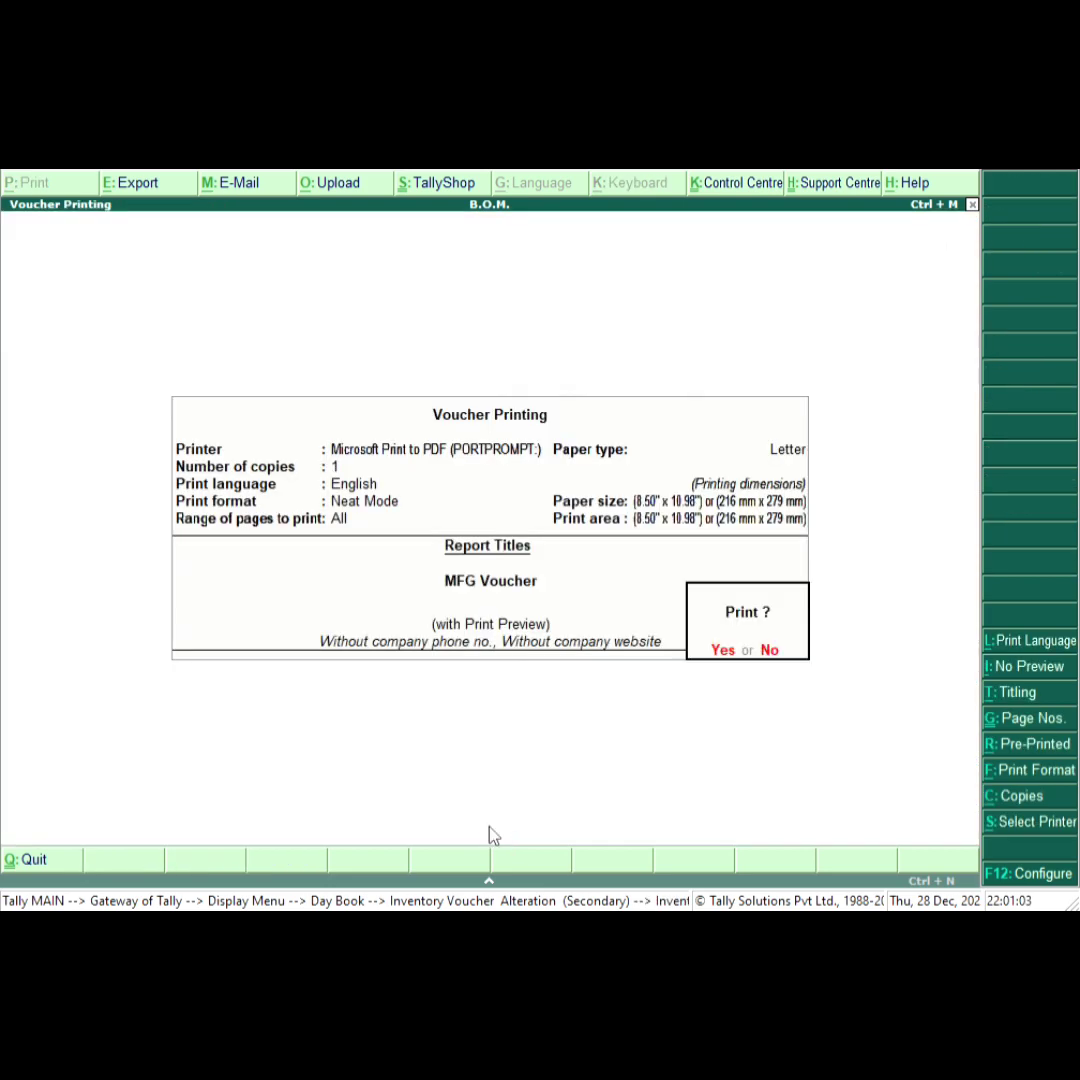
key(Return)
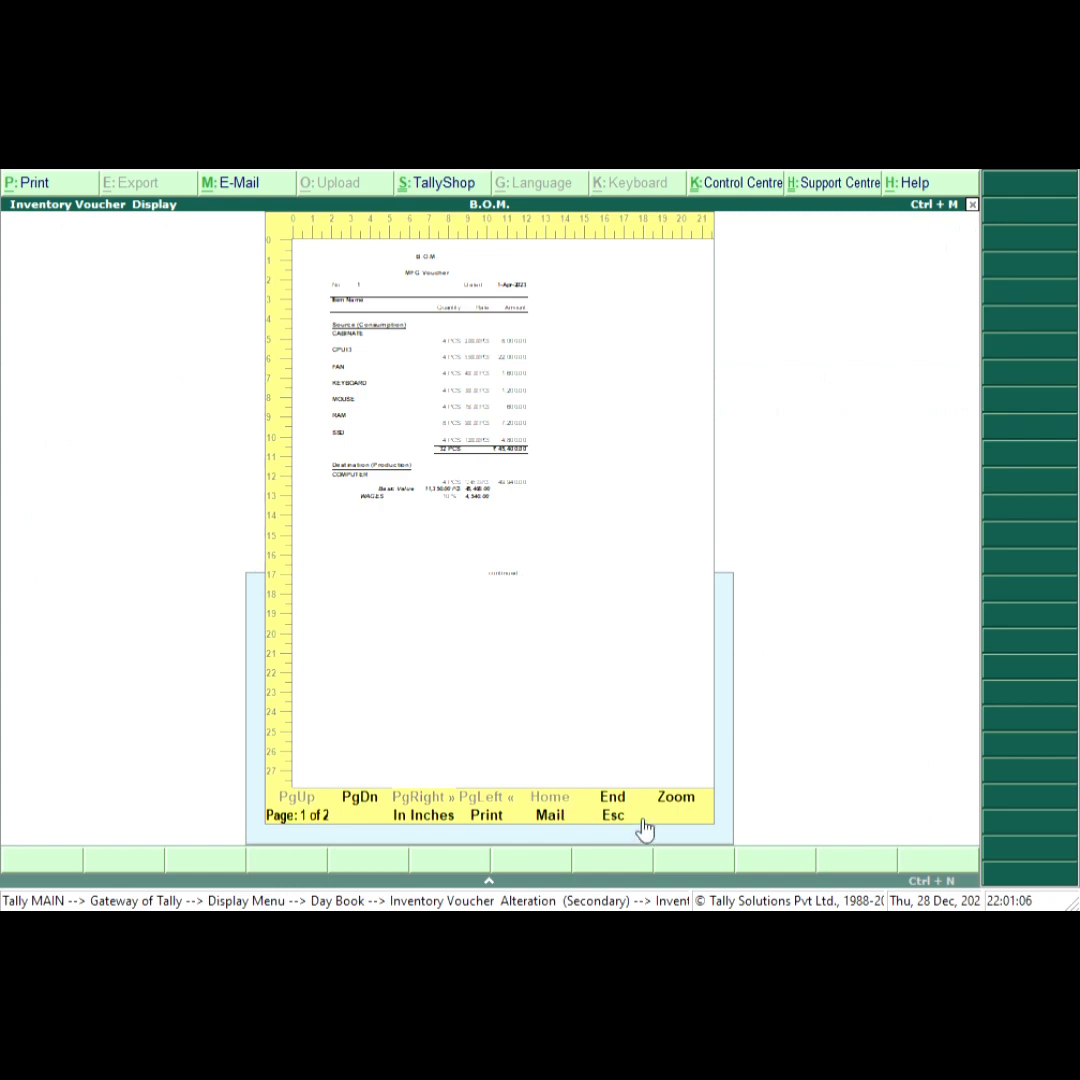
click(674, 802)
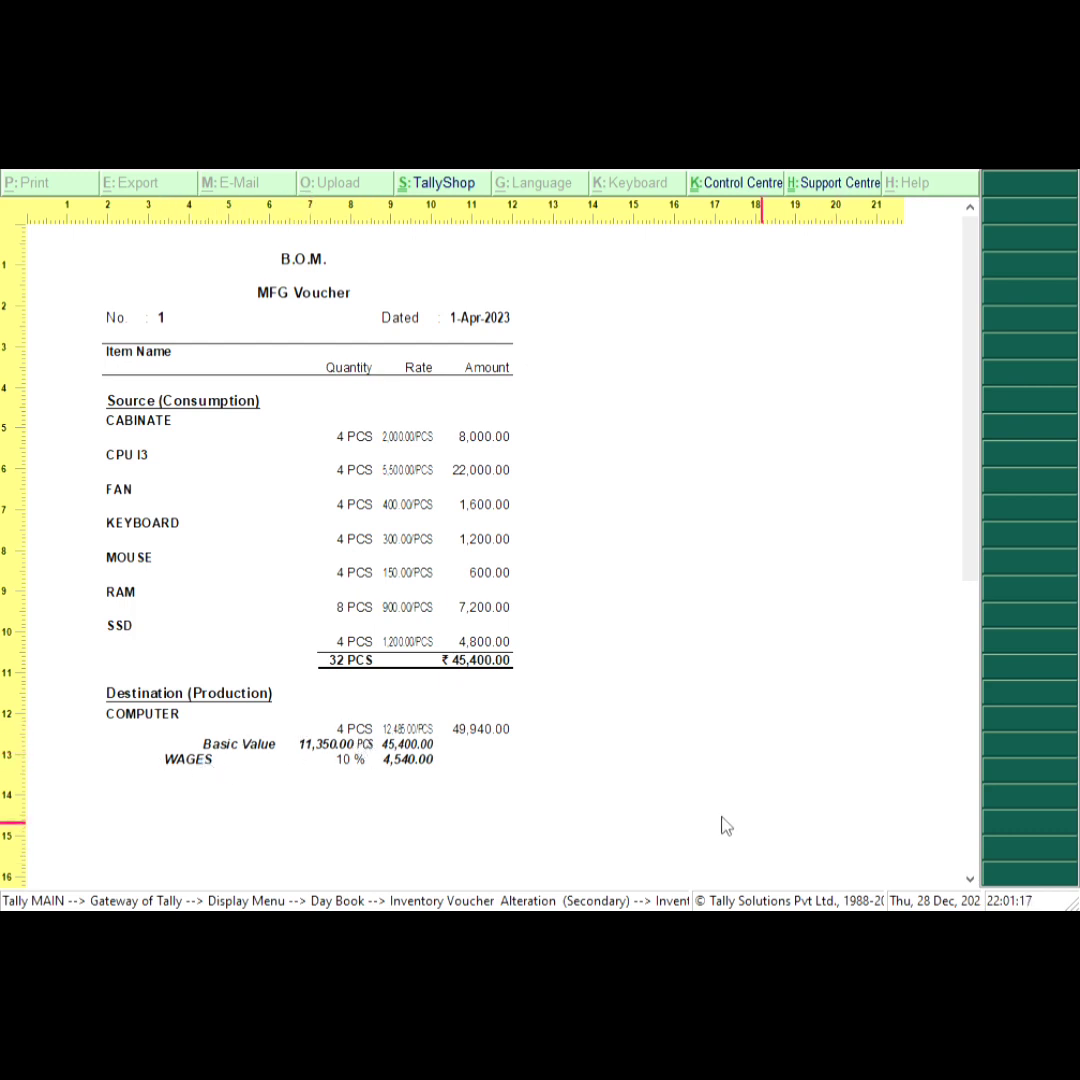
scroll(398, 656, down, 1)
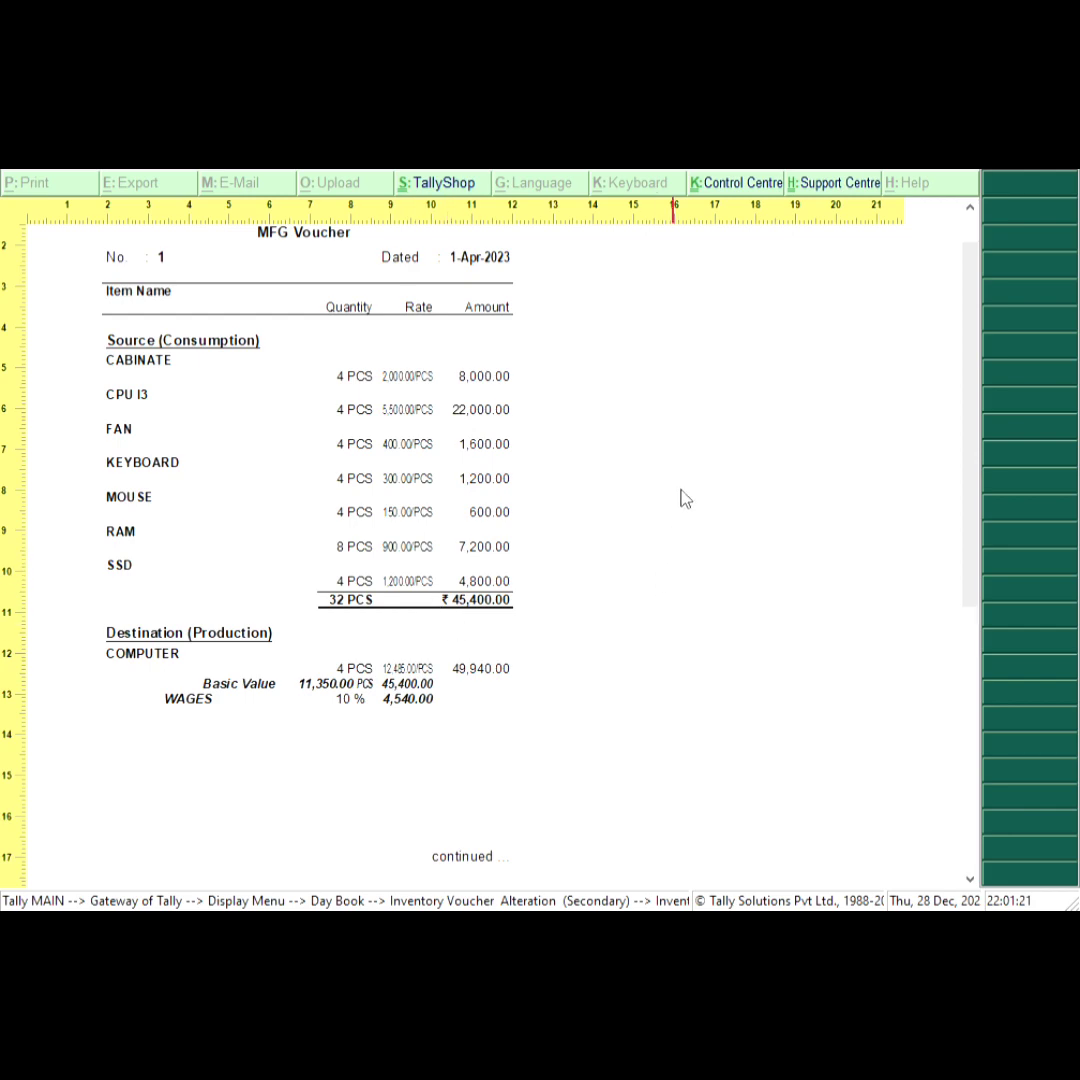
scroll(440, 805, up, 1)
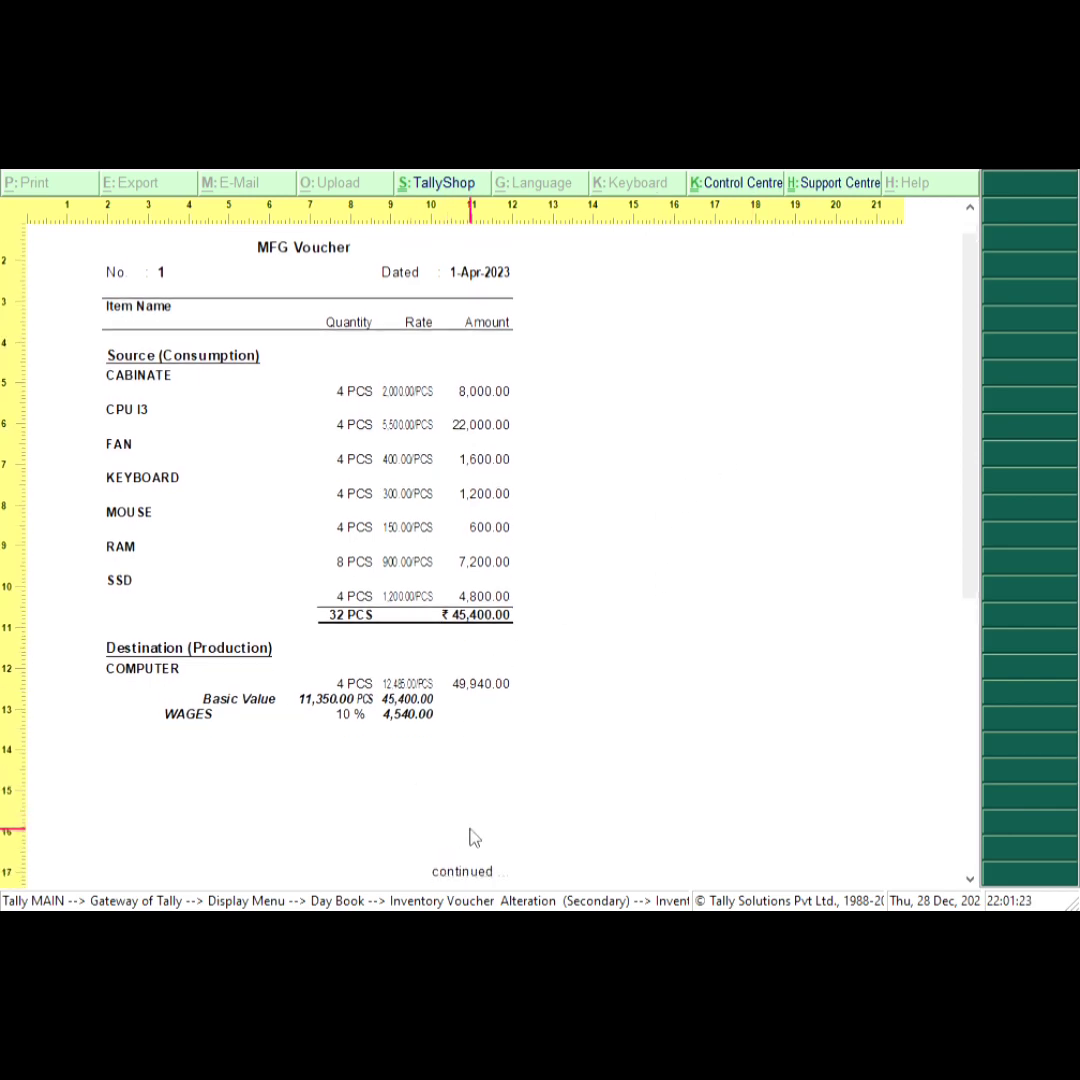
key(Escape)
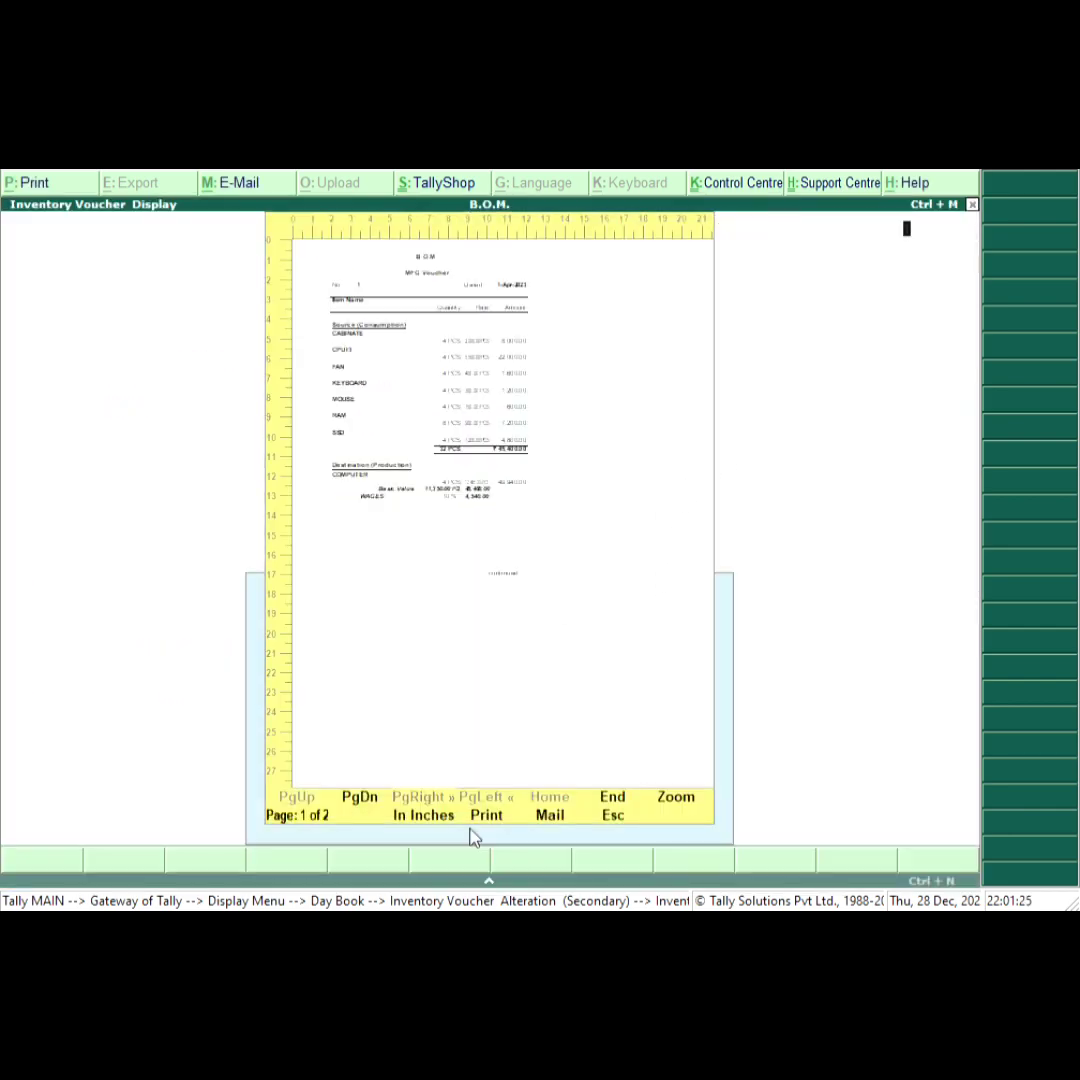
key(Escape)
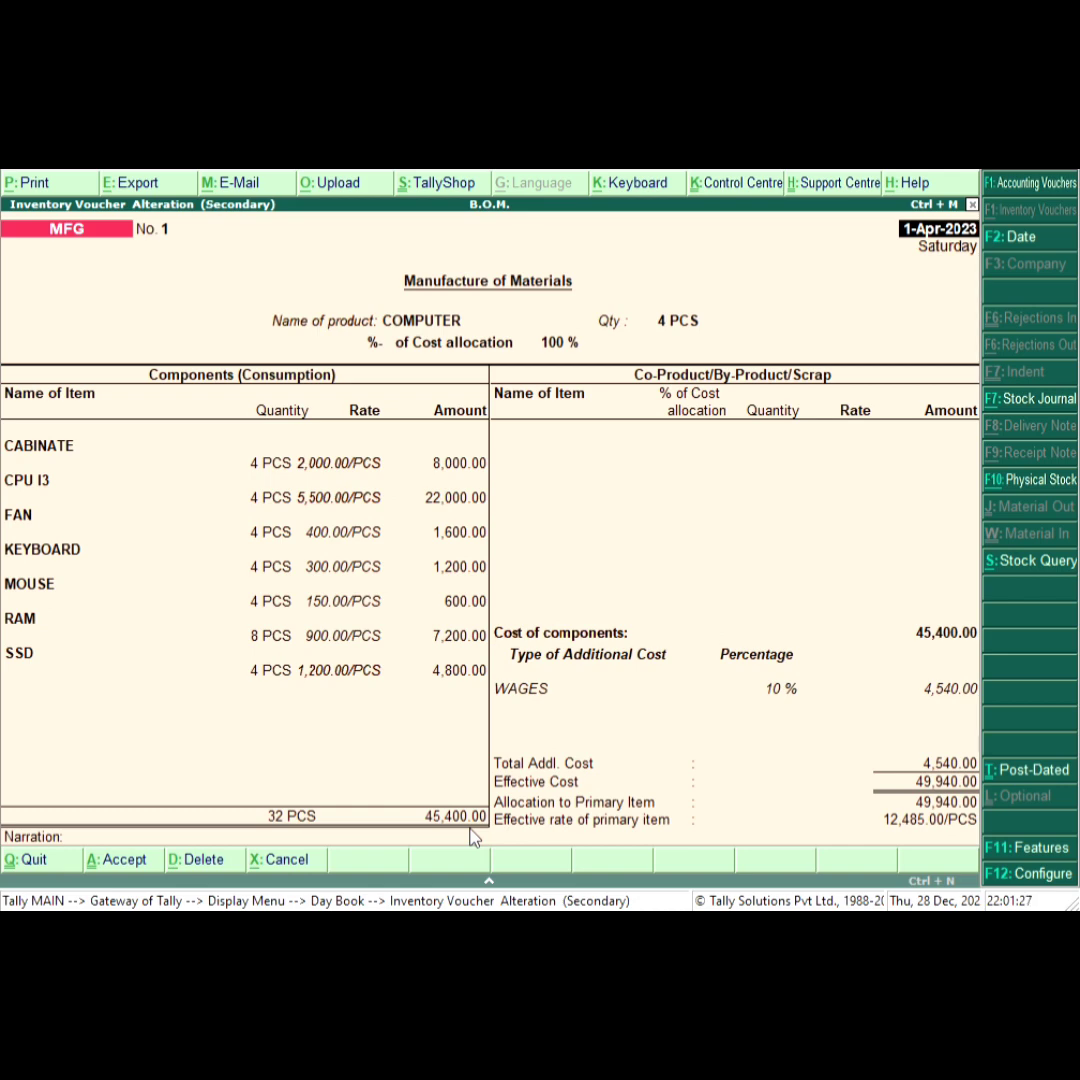